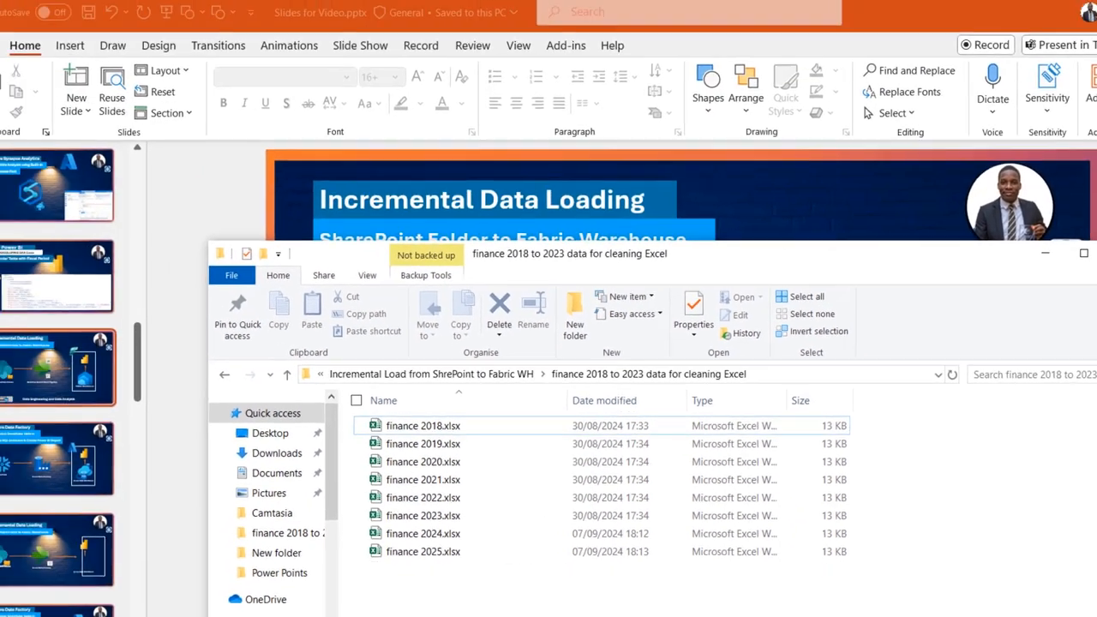
- Open finance 2018.xlsx in Excel and examine the OrderDate column and the comma-separated values in column B
double_click(238, 373)
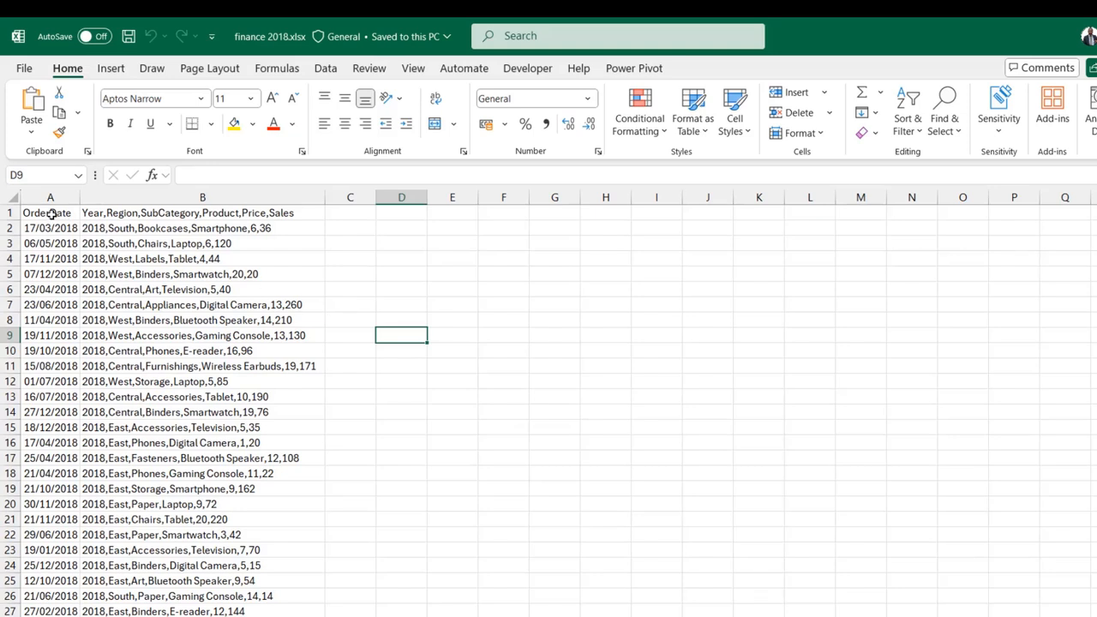
left_click(51, 214)
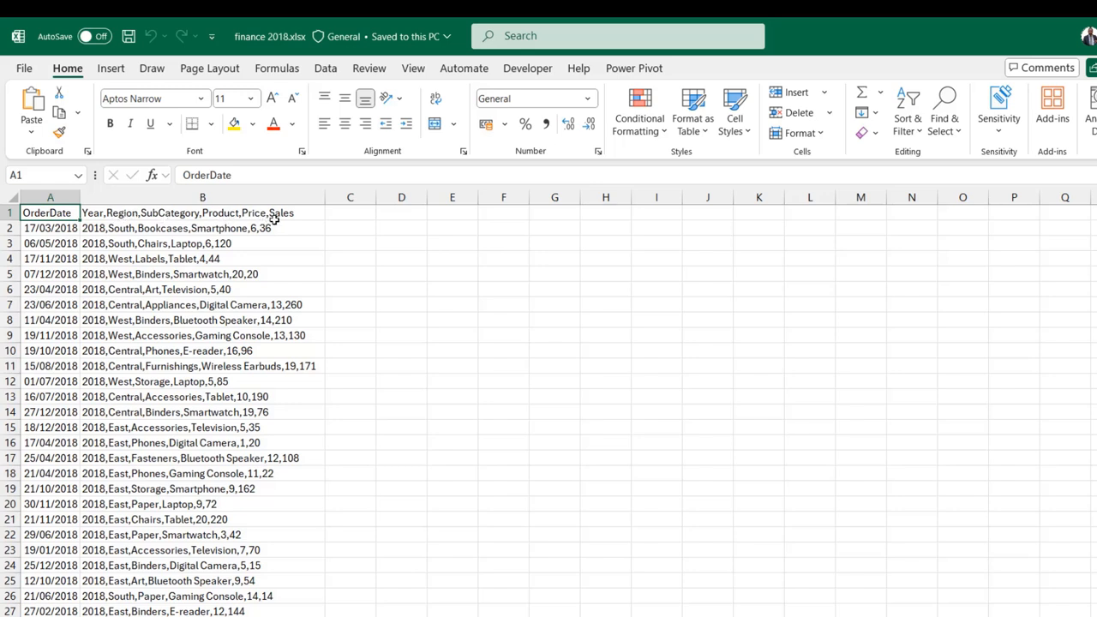
left_click_drag(279, 216, 257, 535)
left_click(217, 274)
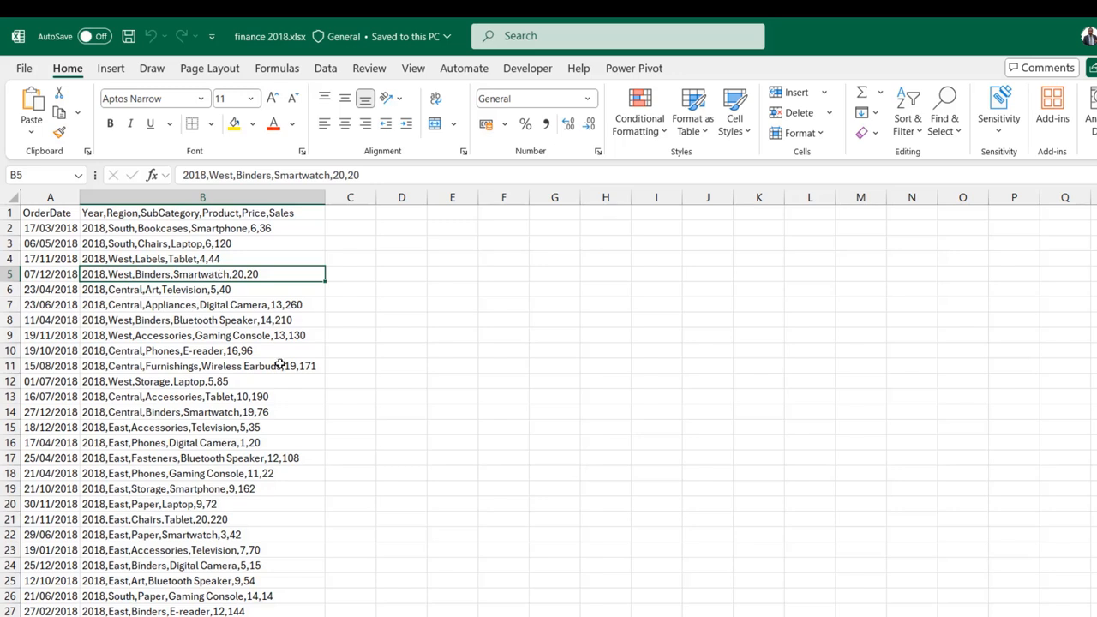
- Upload finance 2018.xlsx and finance 2019.xlsx from the local folder to the Finance Excel Data folder in OneDrive
key("alt+Tab")
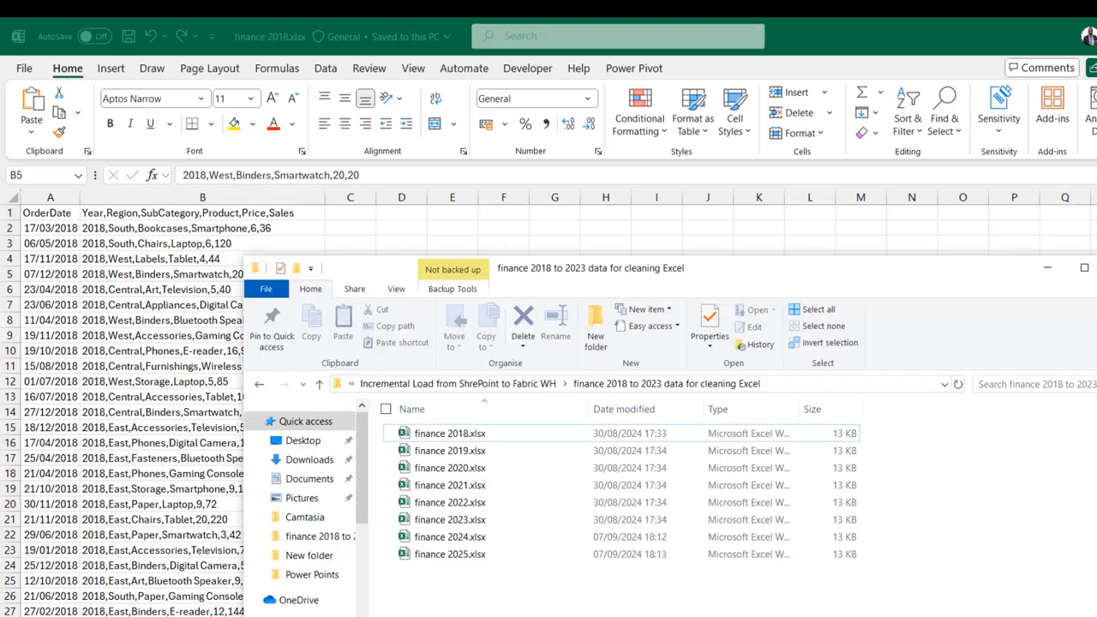
key("alt+Tab")
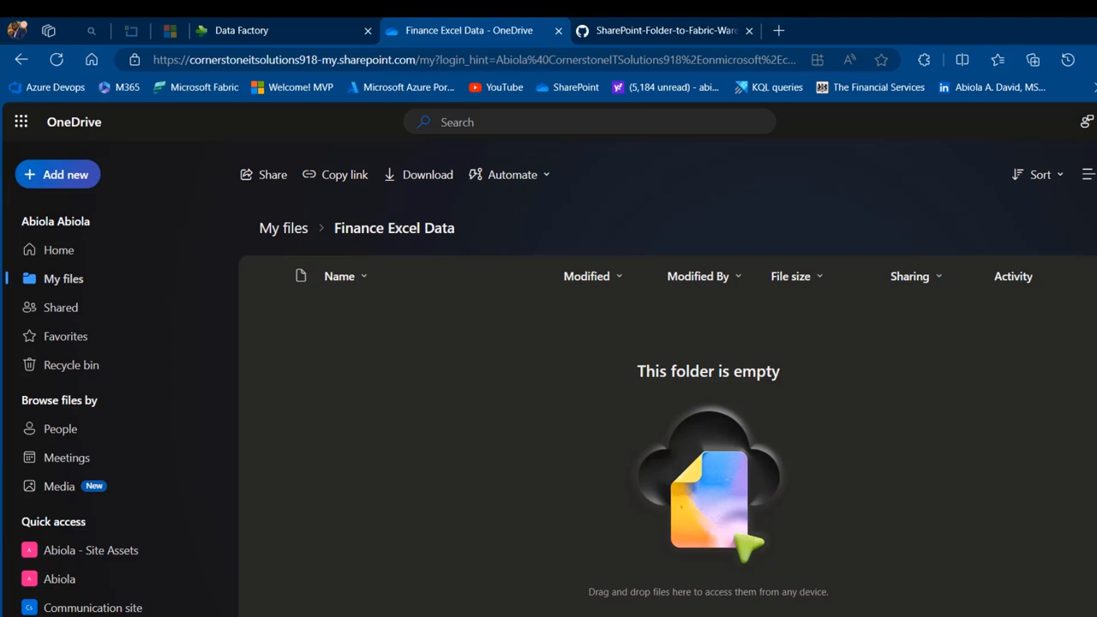
key("alt+Tab")
left_click(436, 435)
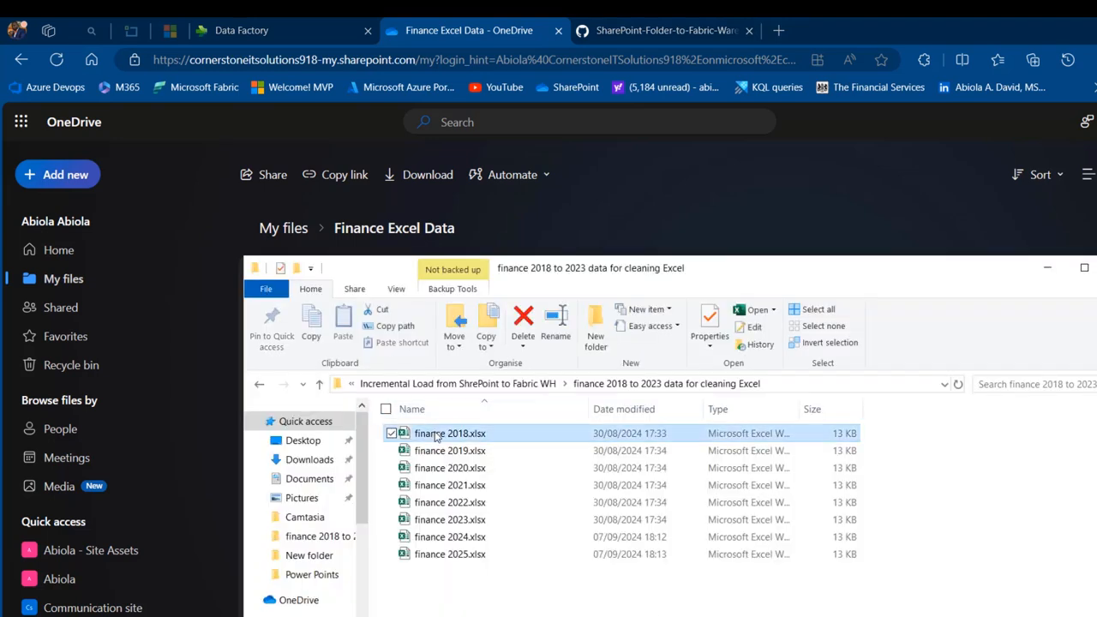
key("shift+Down")
left_click_drag(729, 276, 789, 397)
left_click_drag(536, 557, 463, 352)
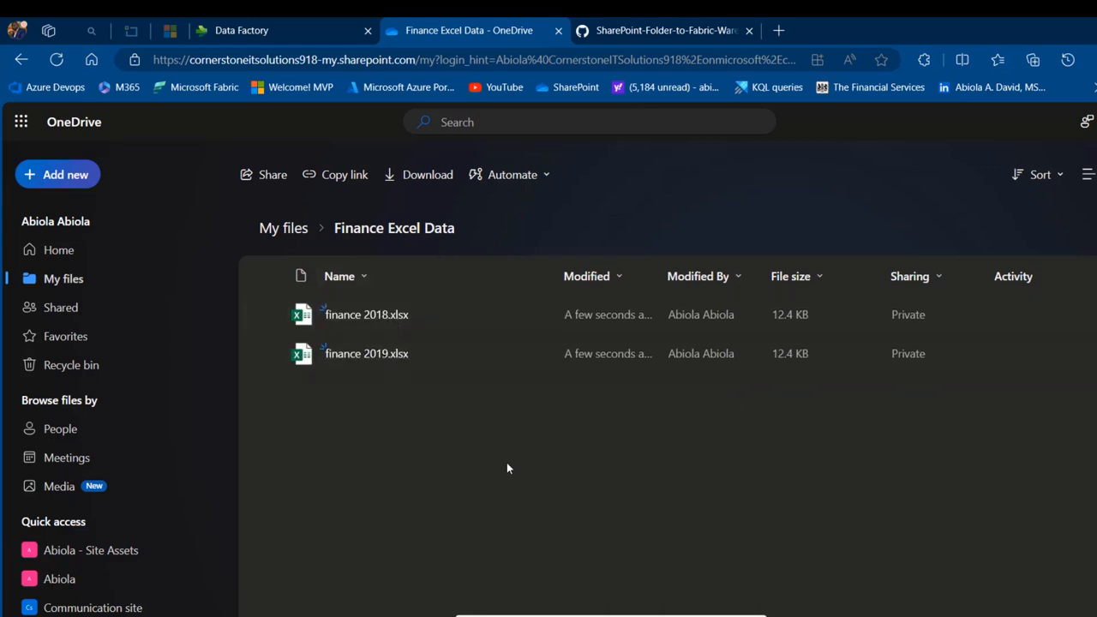
- Open the uploaded finance 2019.xlsx and select all order dates from A2 down to check the row count
left_click(387, 357)
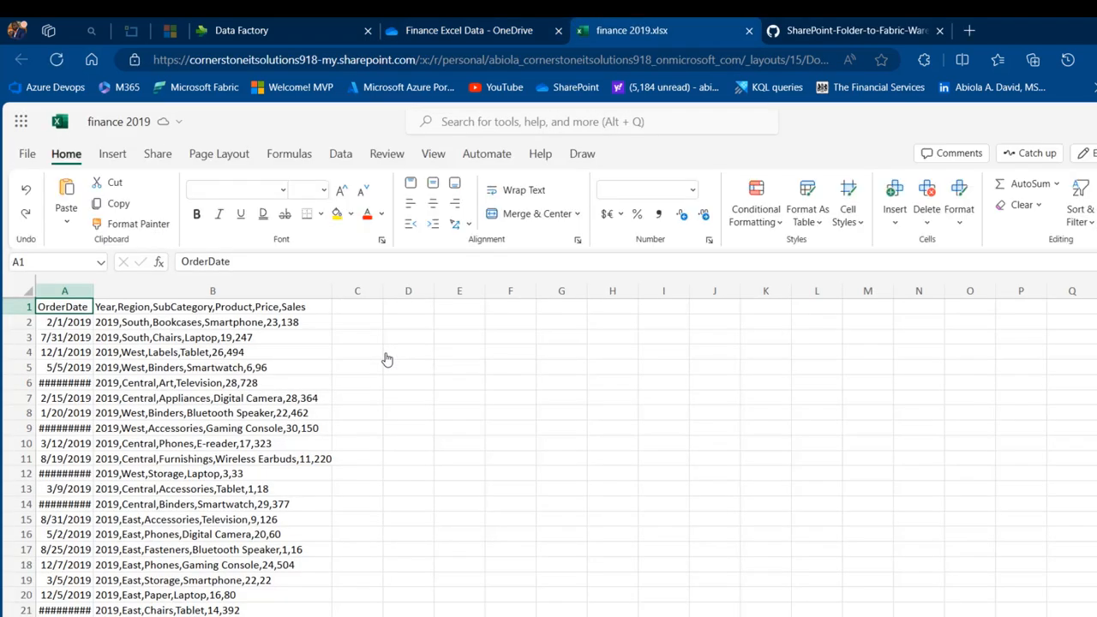
left_click(67, 323)
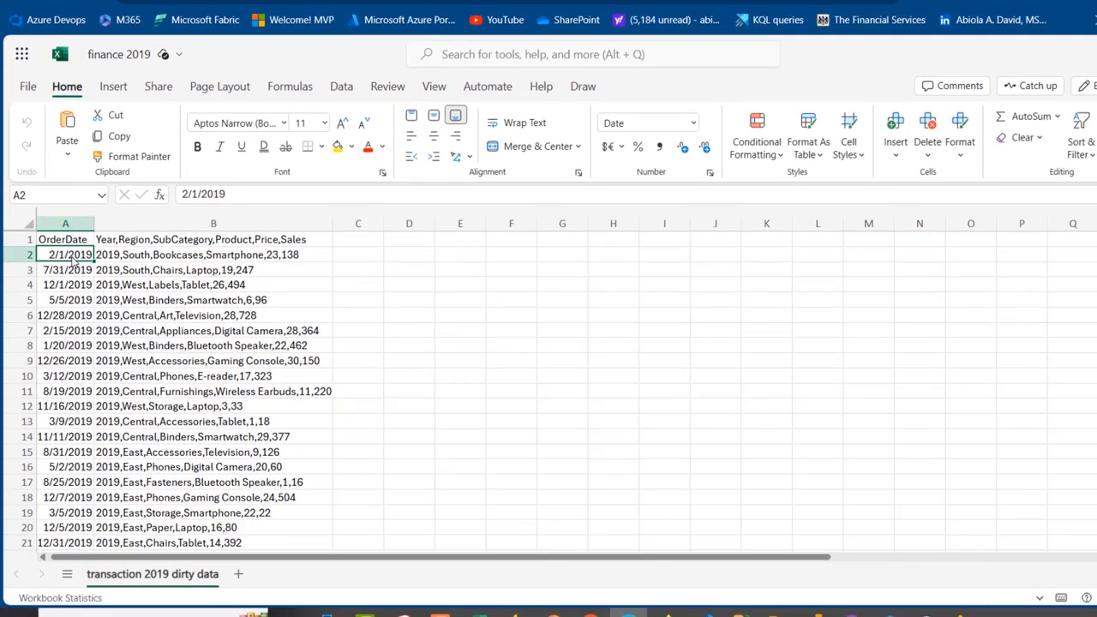
key("ctrl+shift+Down")
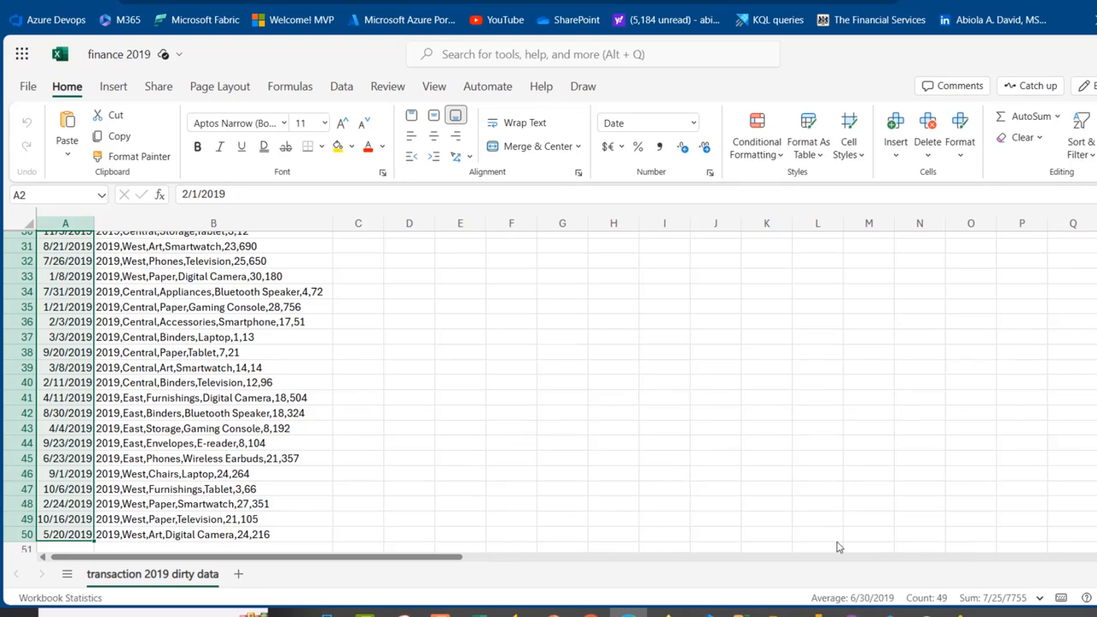
- Return to the OneDrive folder, open finance 2018.xlsx and select its order dates from A2 down to check the row count
left_click(482, 2)
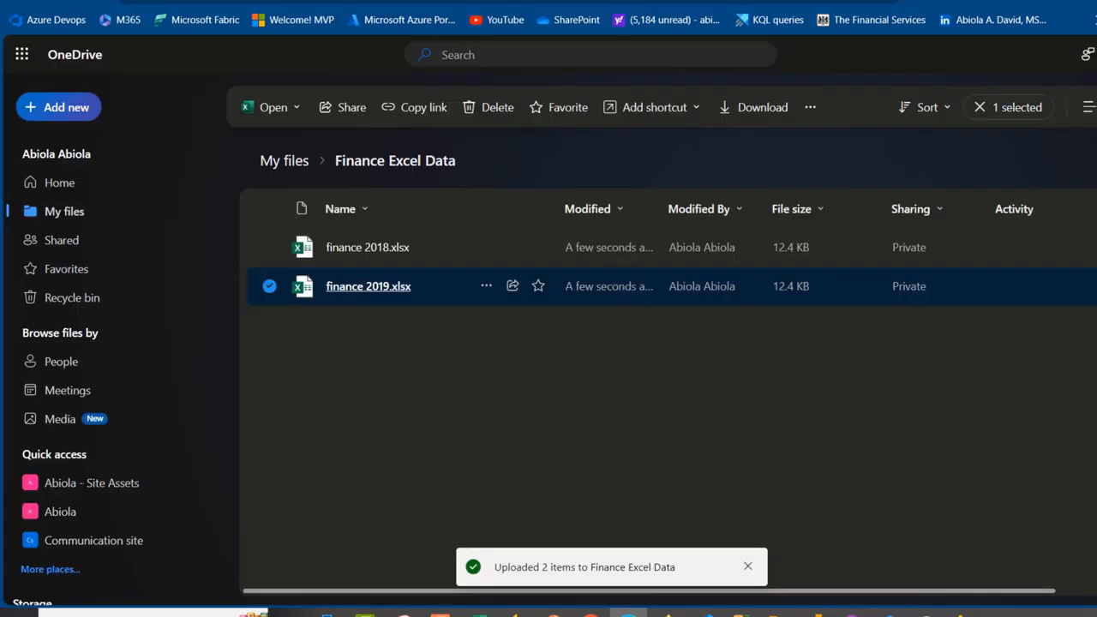
left_click(363, 250)
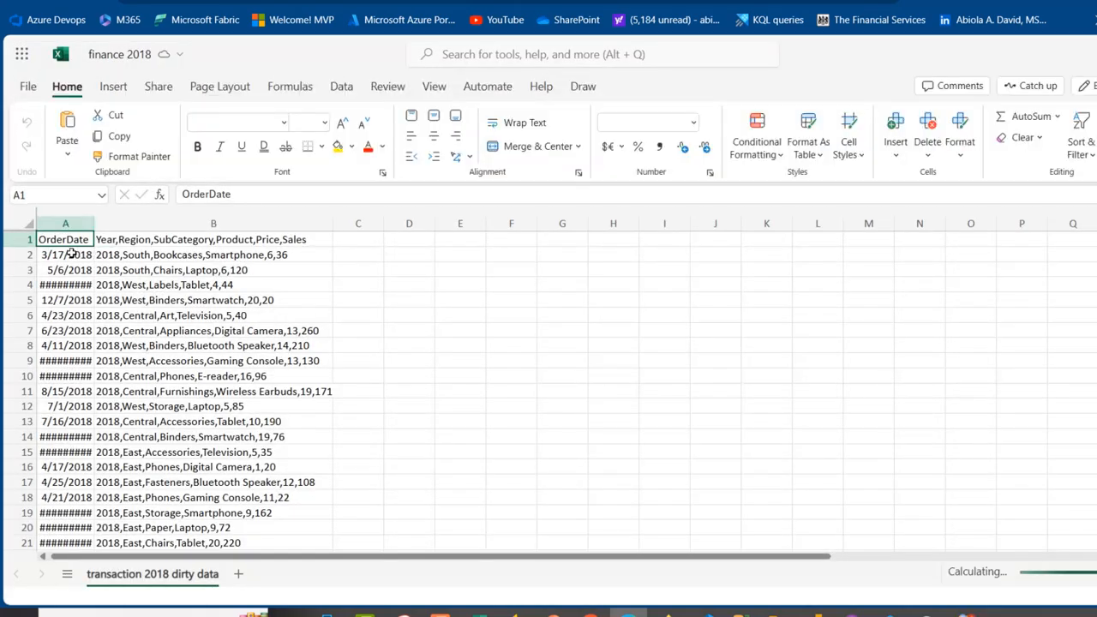
left_click(71, 254)
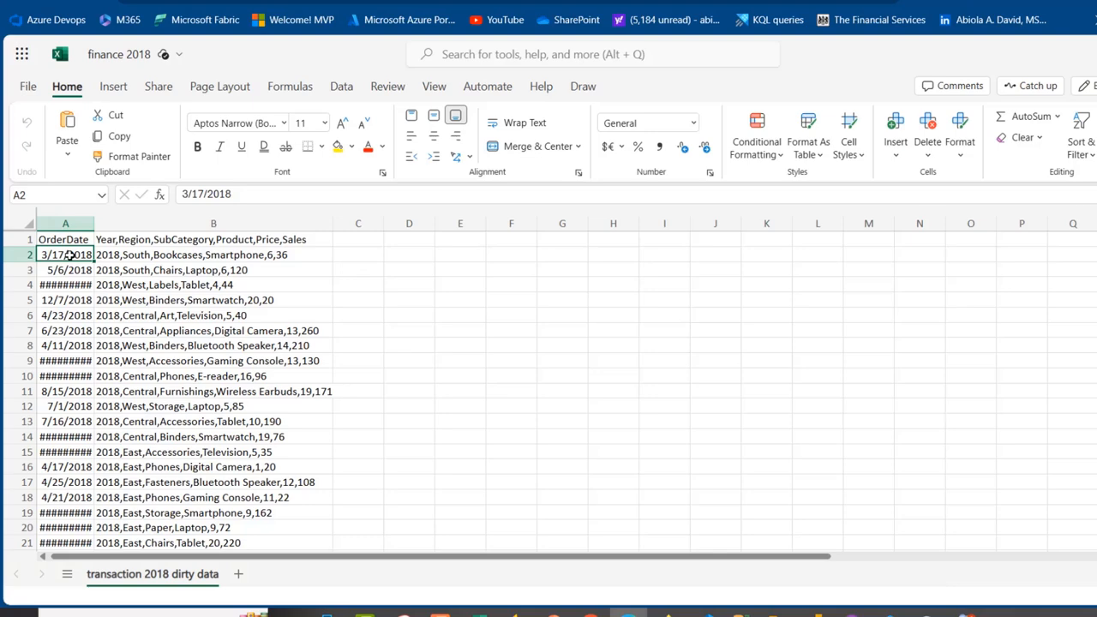
key("ctrl+shift+Down")
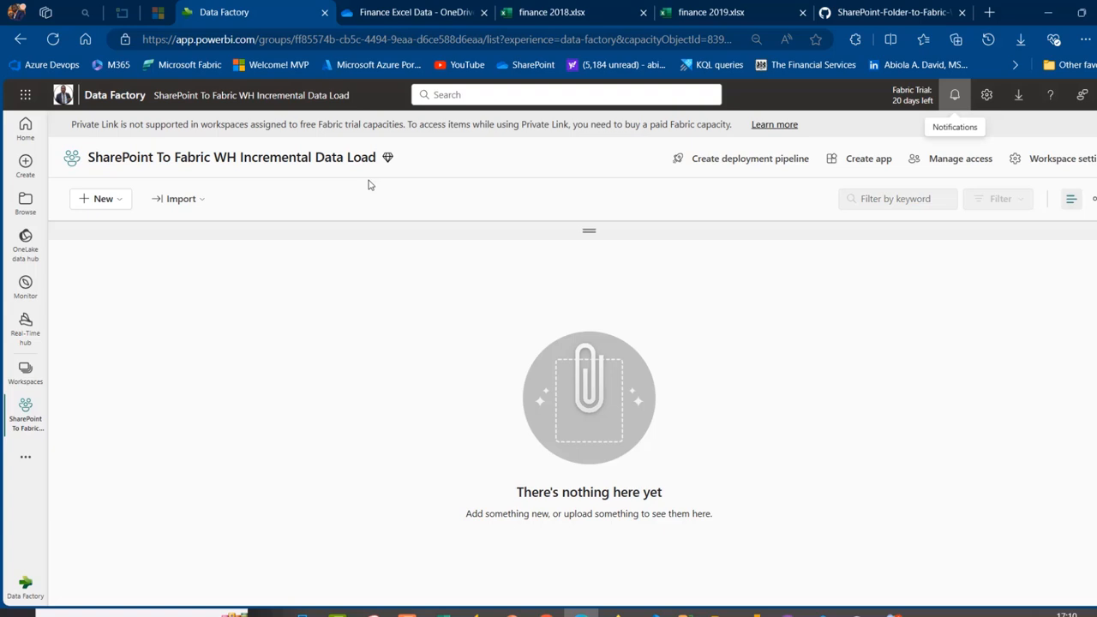
- Create a Dataflow Gen2 in the SharePoint To Fabric WH Incremental Data Load workspace and name it Dataflow for SharePoint To Fabric WH
left_click(111, 202)
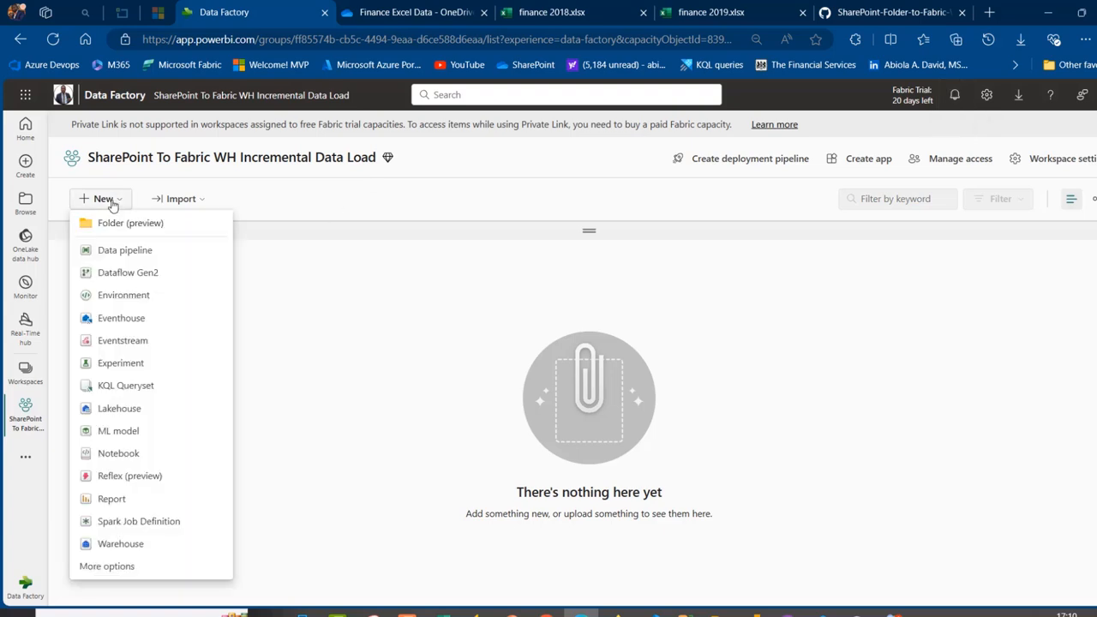
left_click(143, 274)
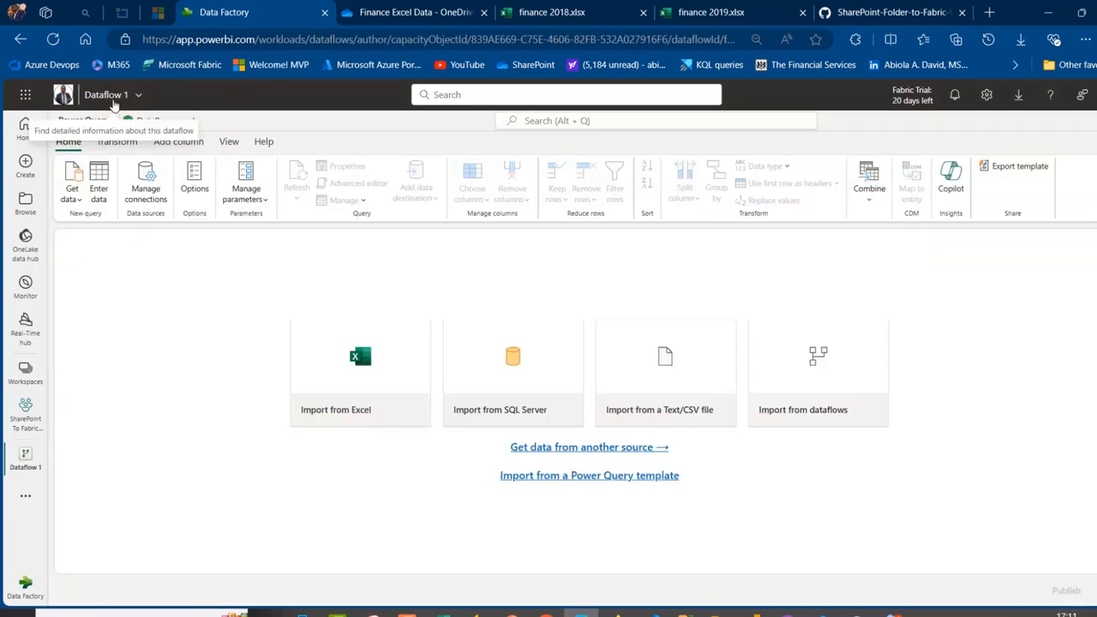
left_click(114, 99)
key("BackSpace")
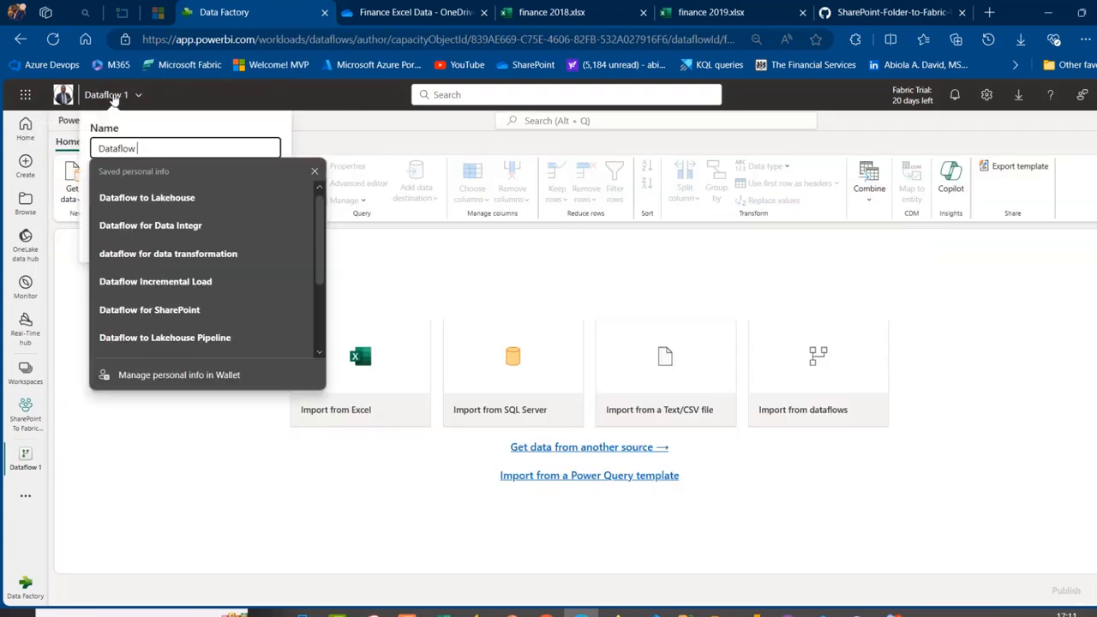
type("for SharePoint")
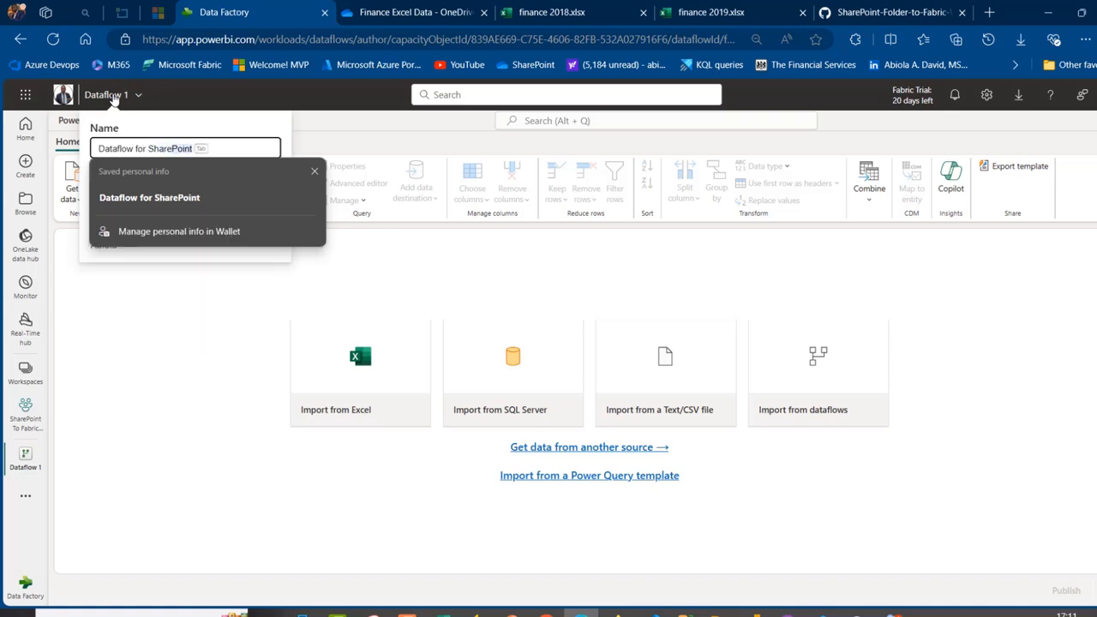
type(" To Fa")
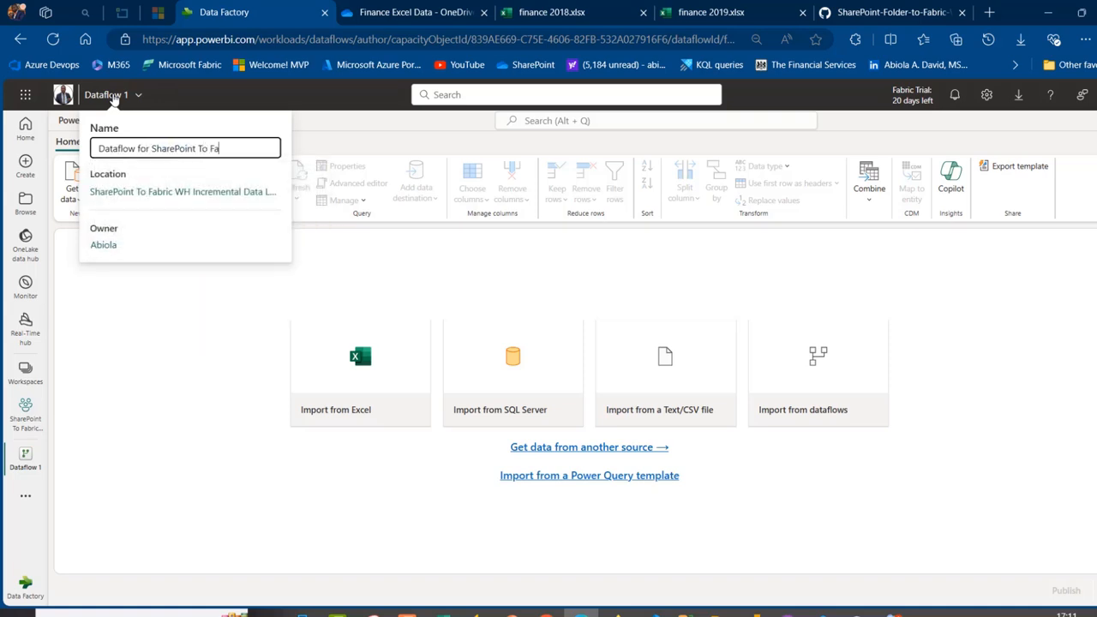
type("bric WH")
key("Return")
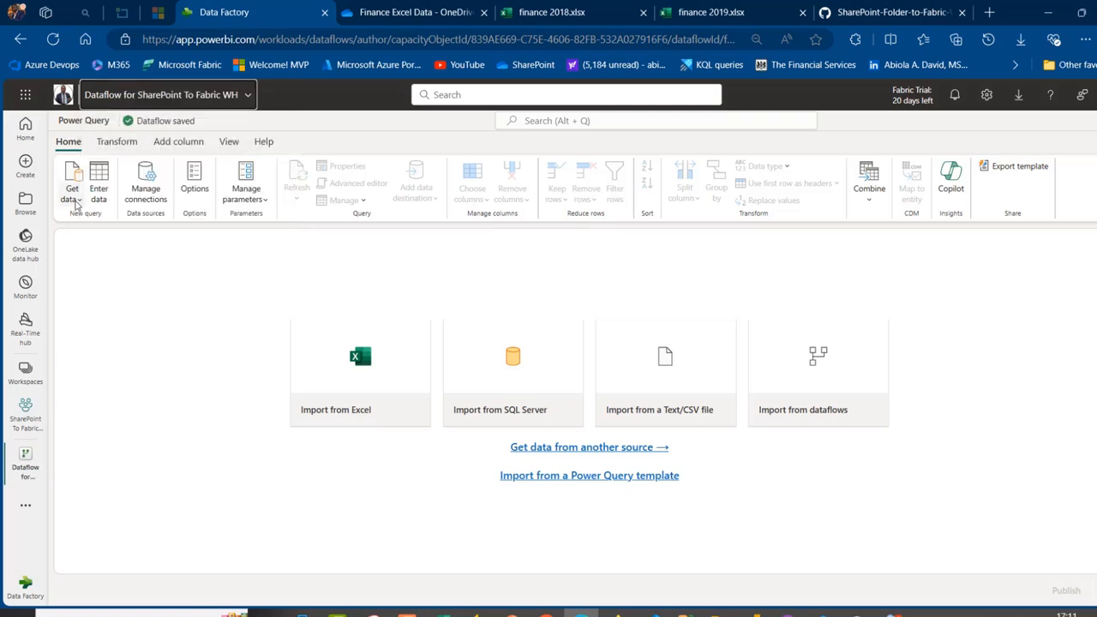
- Search the data sources for "share" and choose SharePoint folder as the dataflow's new source
left_click(75, 202)
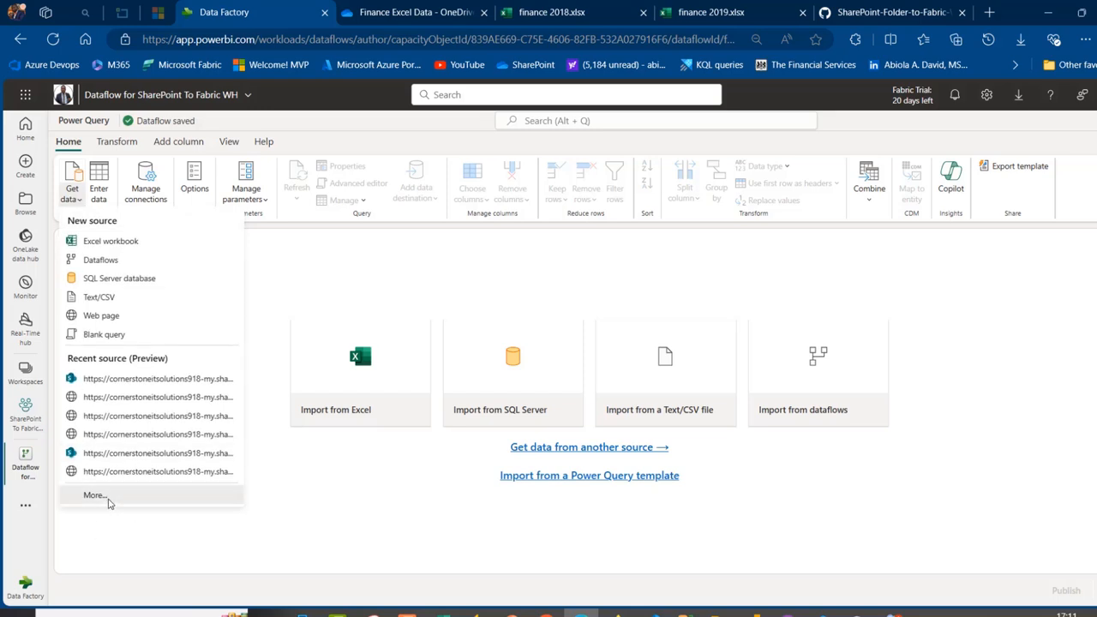
left_click(109, 502)
type("sha")
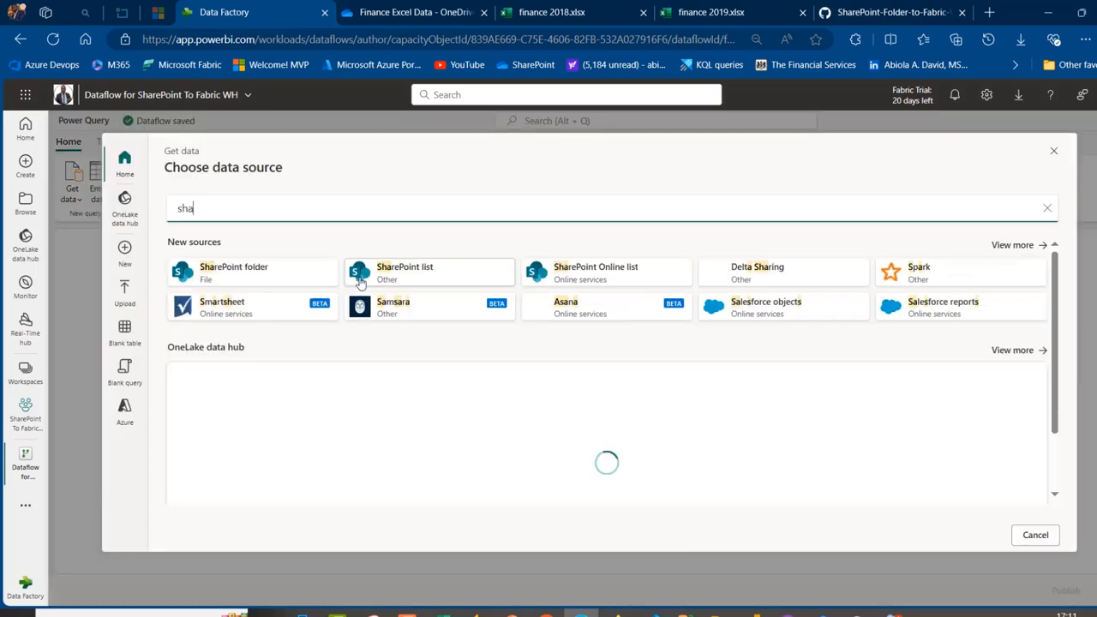
type("re")
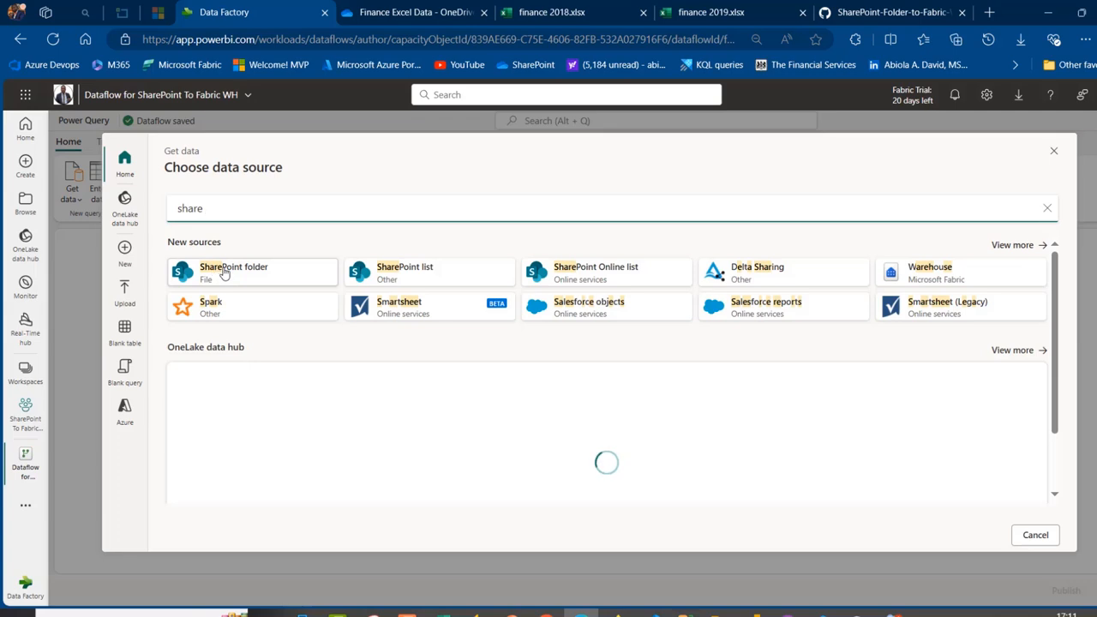
left_click(224, 272)
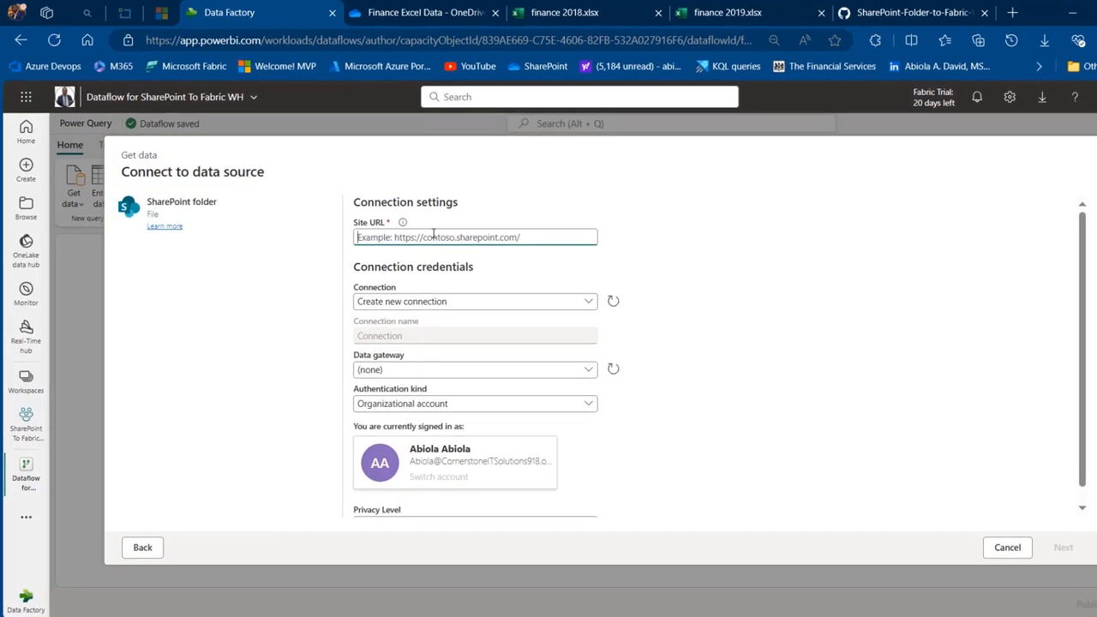
- Copy the web address of the online finance 2019.xlsx workbook from https up to onmicrosoft_com
left_click(609, 7)
left_click(748, 9)
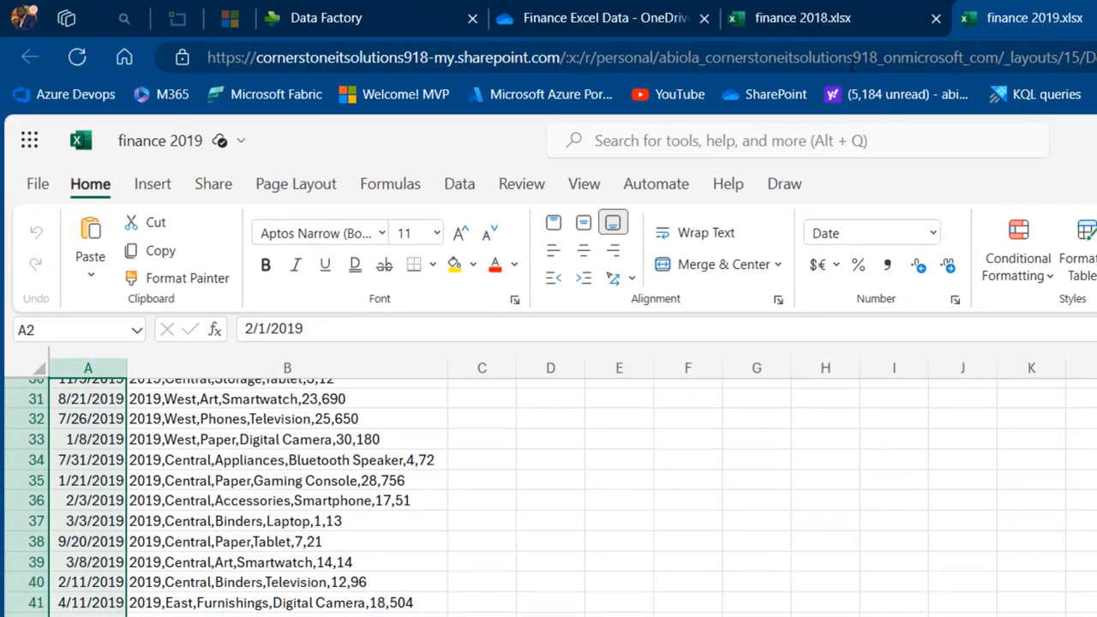
left_click(1001, 57)
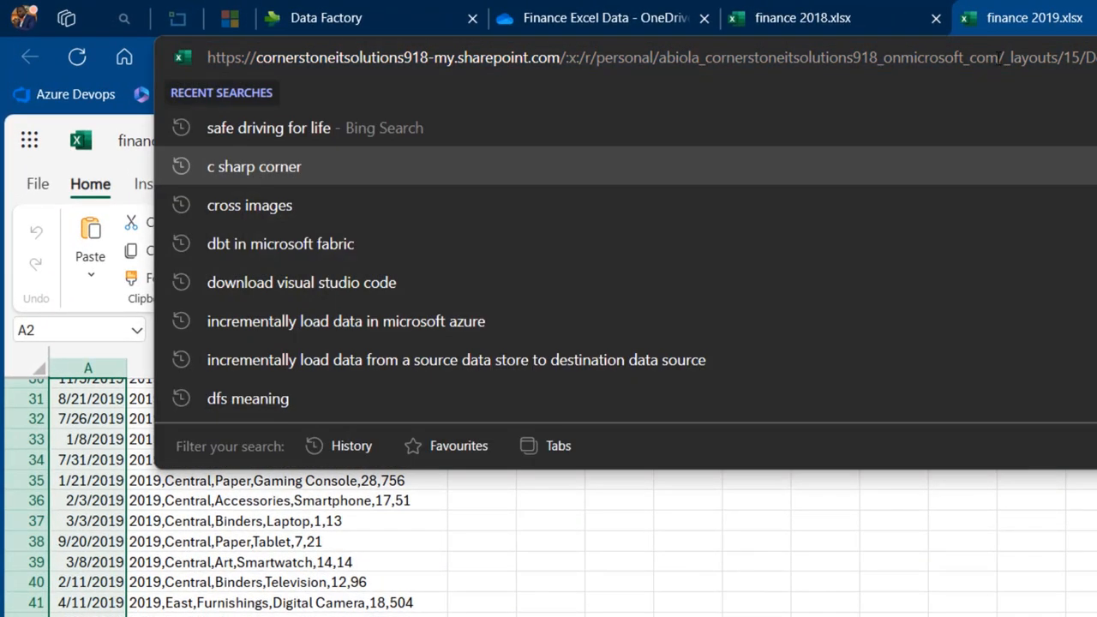
left_click_drag(1000, 56, 161, 39)
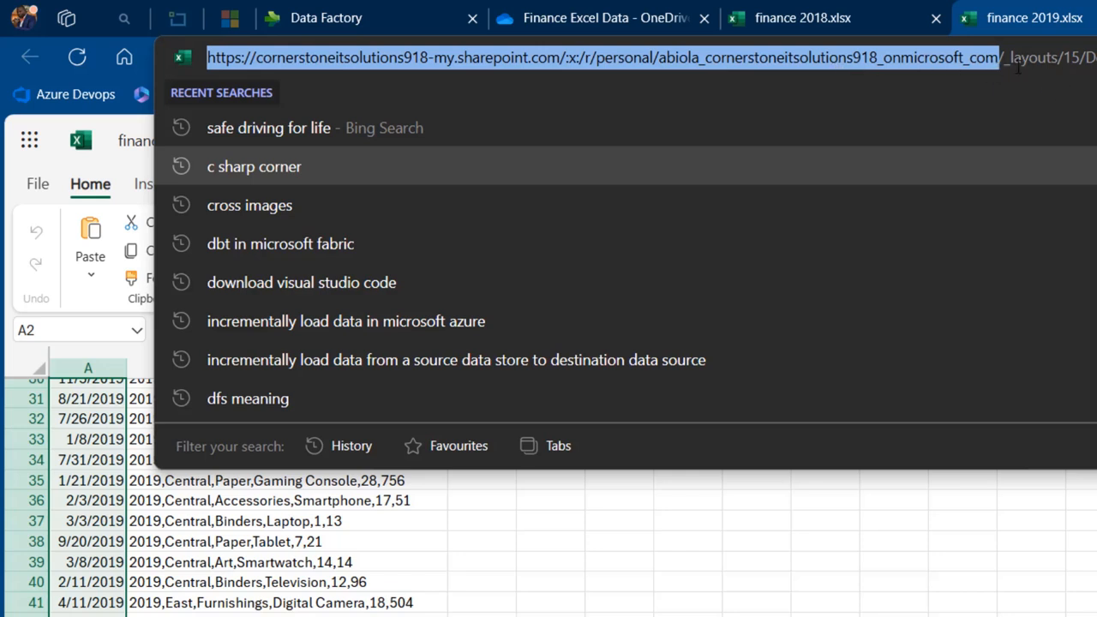
- Return to the dataflow, dismiss the error message and paste the copied address as the SharePoint folder's site URL
left_click(370, 10)
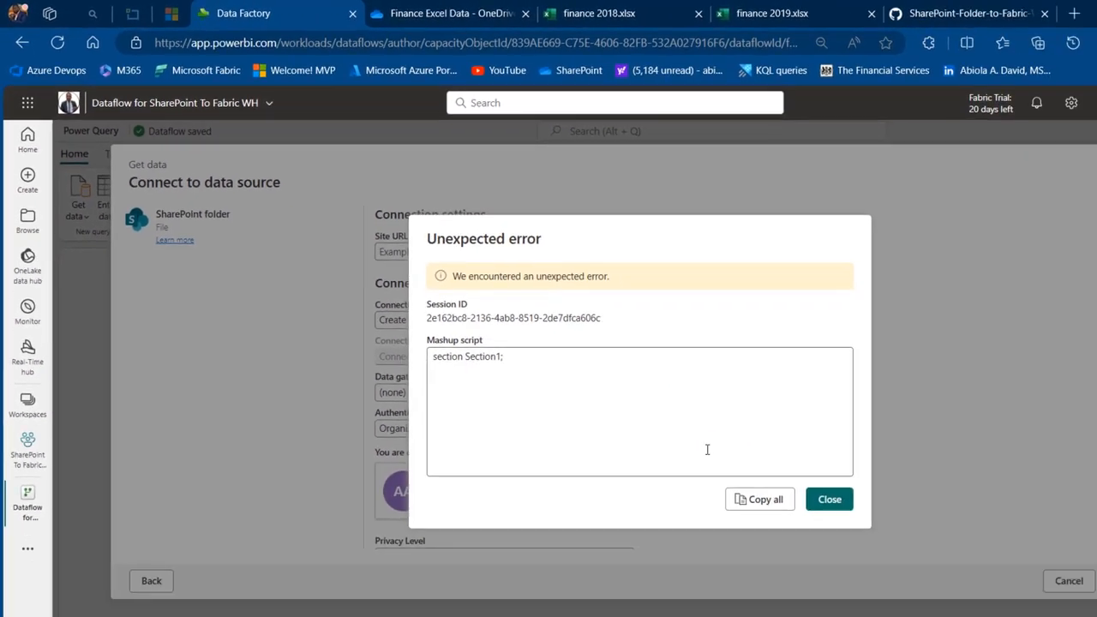
left_click(828, 499)
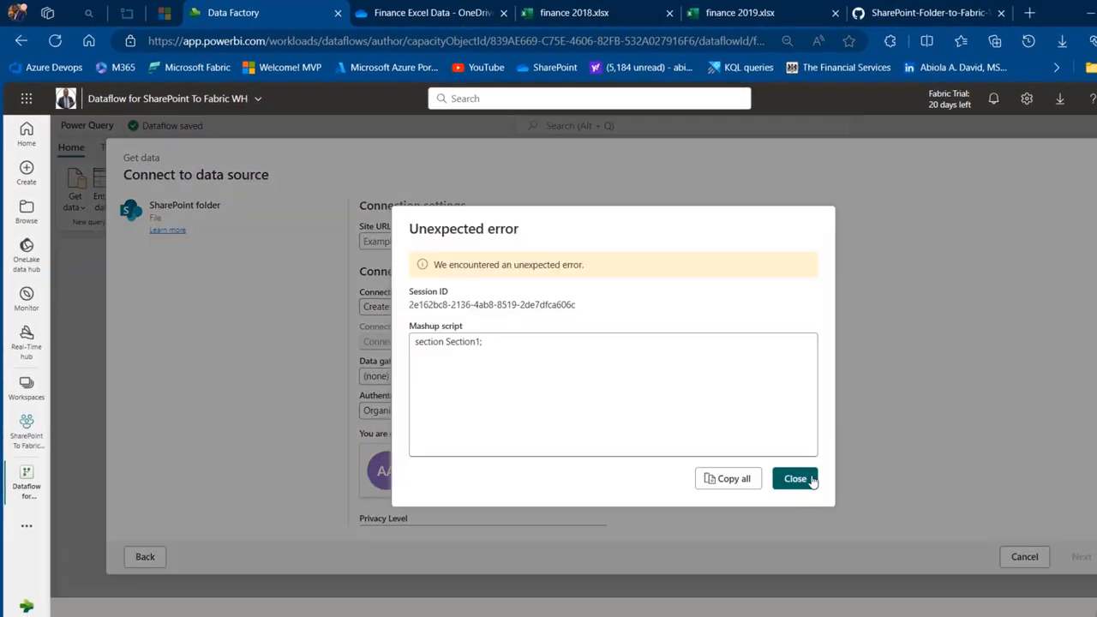
left_click(795, 478)
key("ctrl+v")
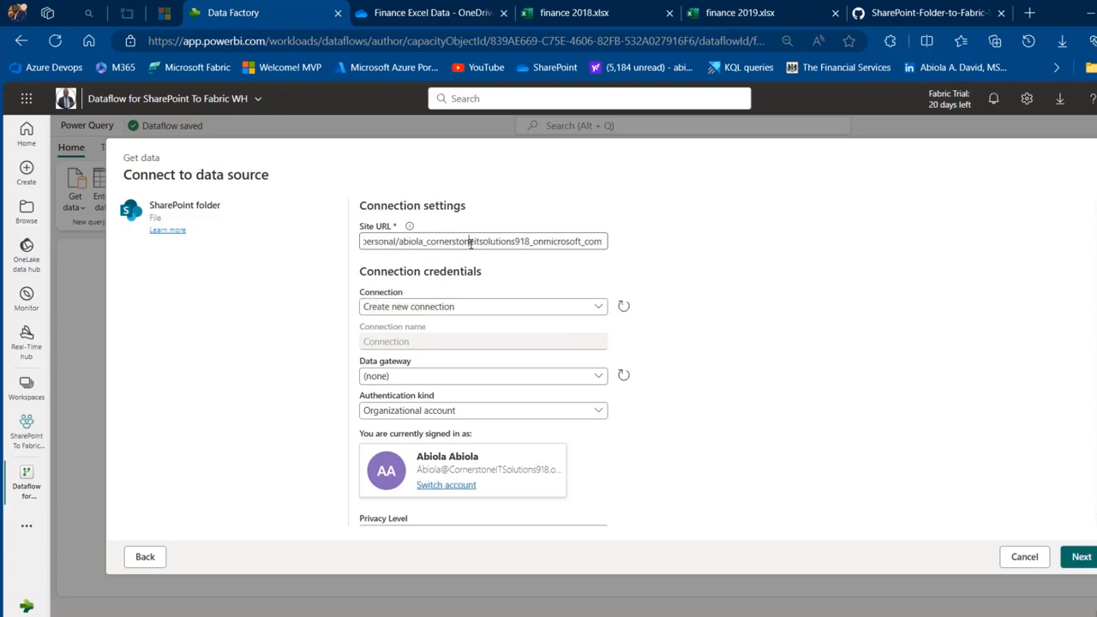
- Remove the ":x:/r/" part before "personal" from the pasted site URL
key("Left")
key("Left")
key("Left")
key("Left")
key("Left")
key("Left")
key("Left")
key("Left")
key("Left")
key("Left")
key("Left")
key("Left")
key("Left")
key("Left")
key("Left")
key("Left")
key("Left")
key("Left")
key("Left")
key("Left")
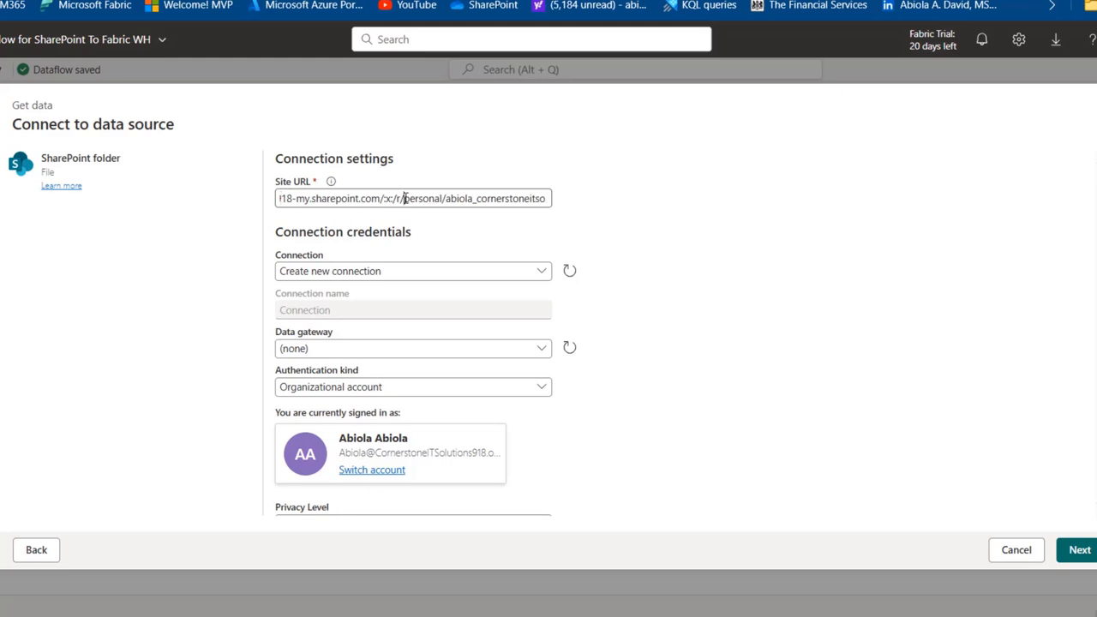
left_click_drag(403, 198, 384, 198)
key("BackSpace")
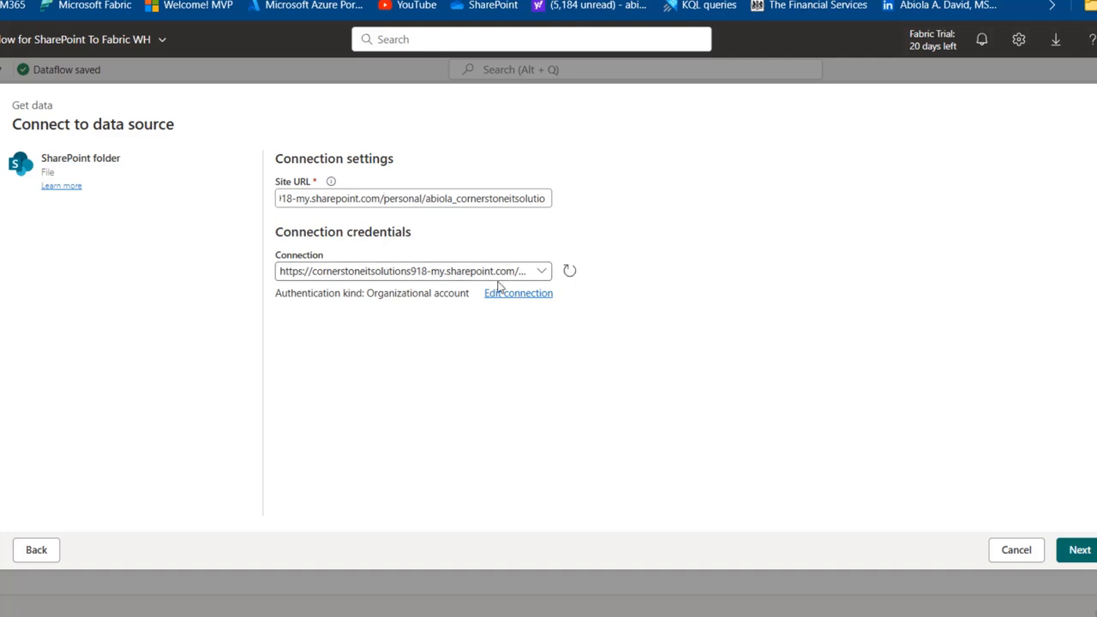
- Open the existing SharePoint connection for editing, keep Organizational account authentication and proceed to the folder data preview
left_click(526, 296)
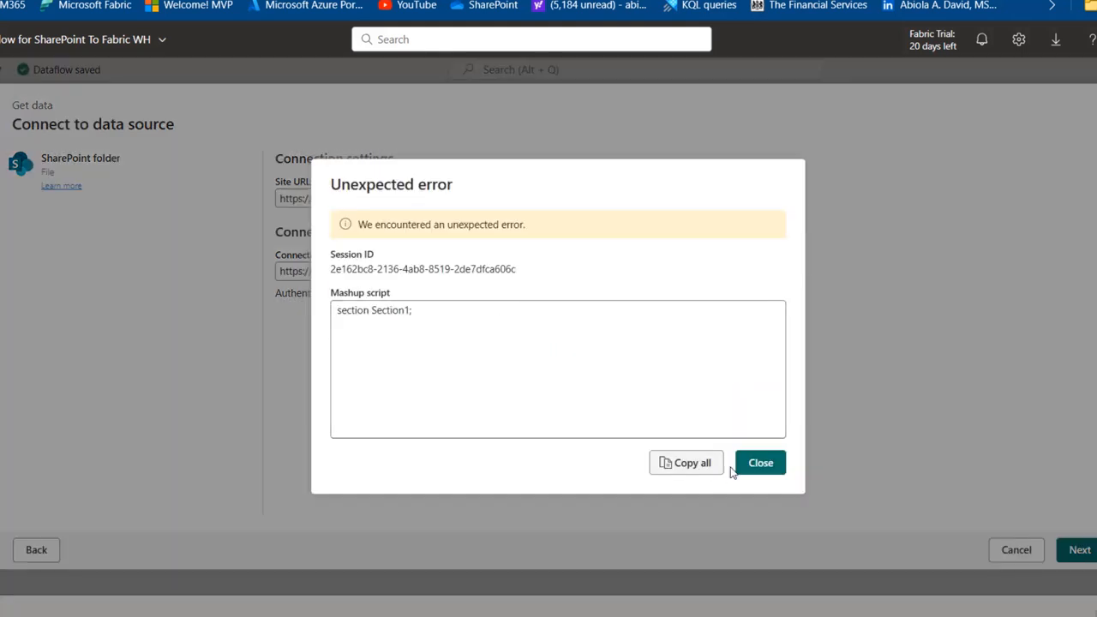
left_click(742, 465)
left_click(521, 293)
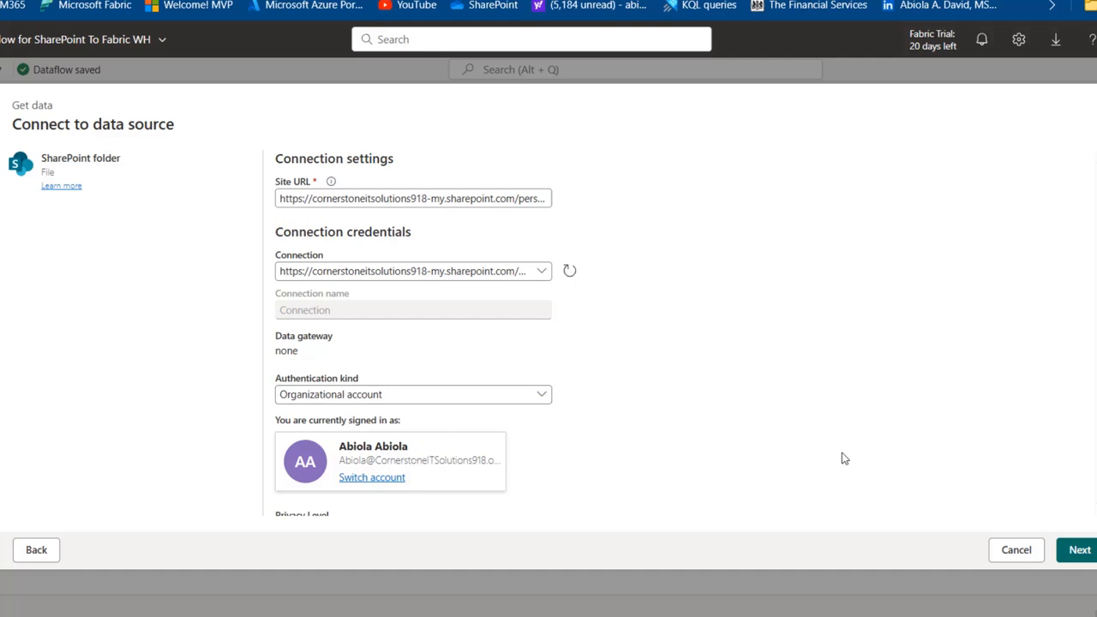
left_click(1082, 551)
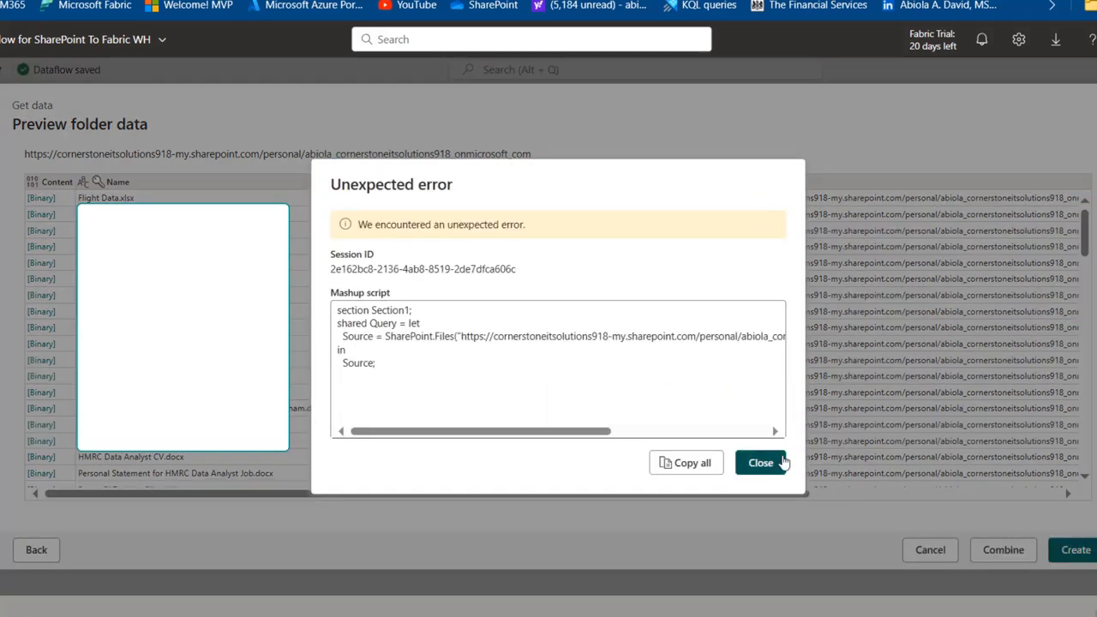
- Dismiss the unexpected error, create the query from the previewed SharePoint folder data and collapse the list of queries
left_click(760, 463)
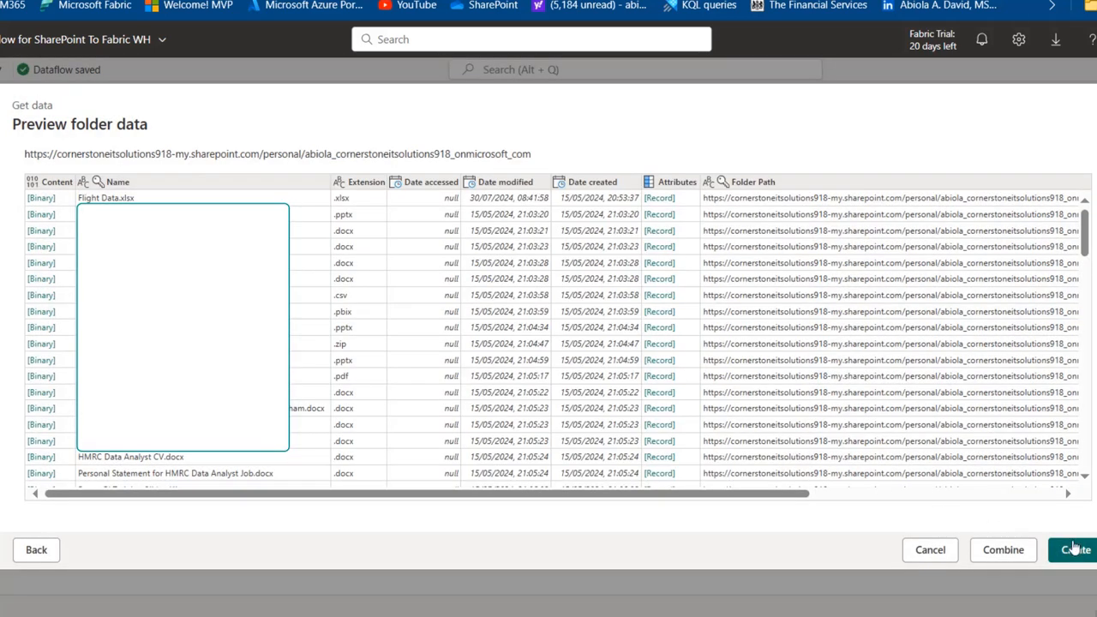
left_click(1083, 557)
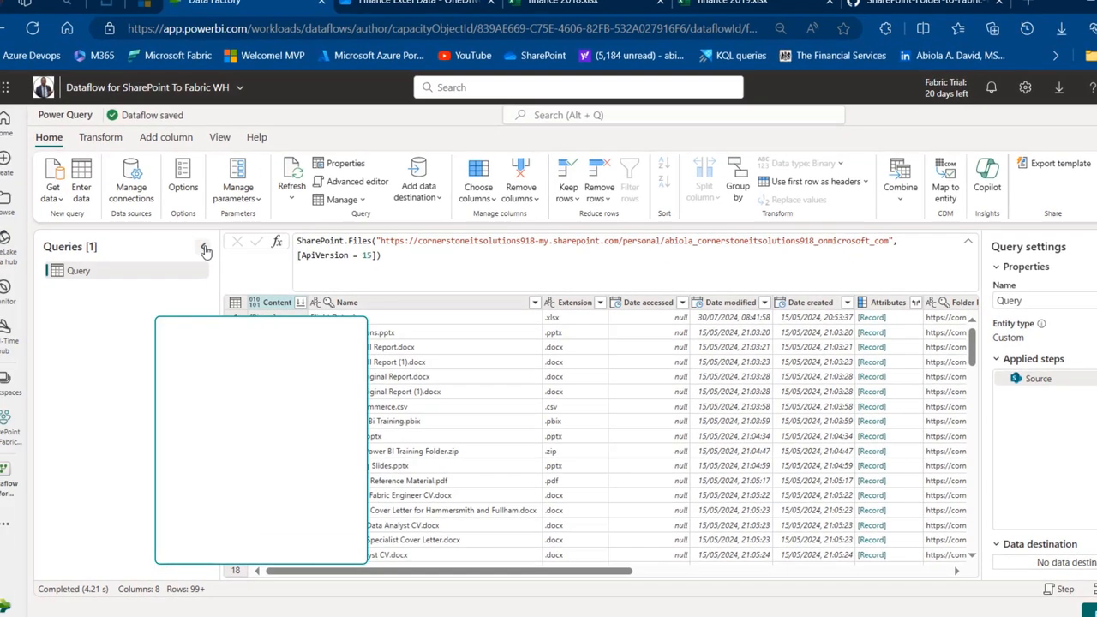
left_click(196, 245)
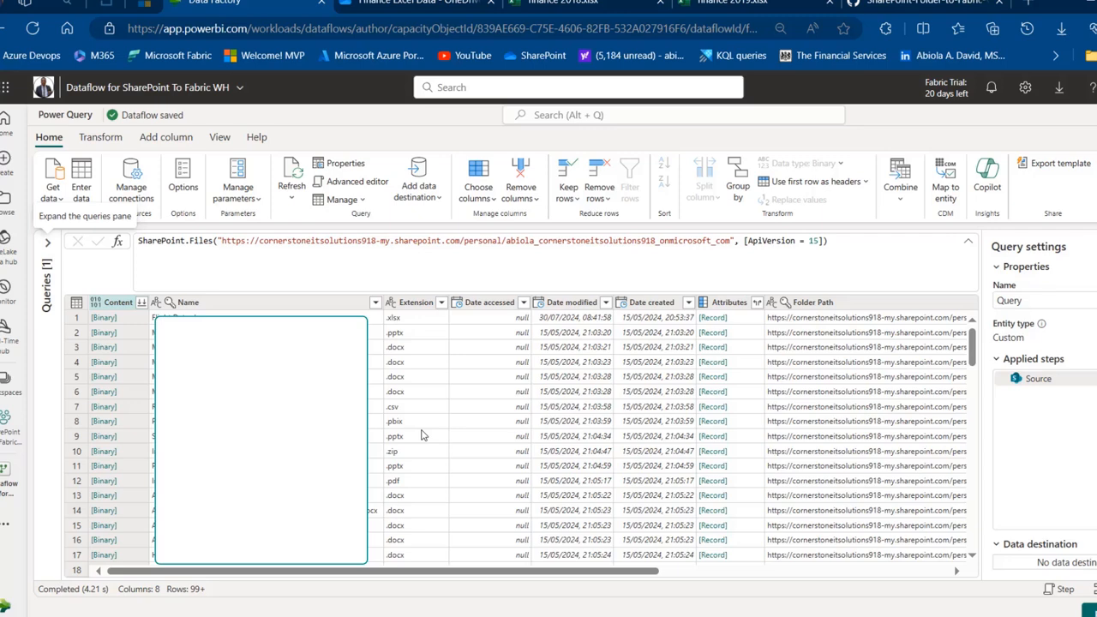
- Filter the Extension column to keep only rows containing ".xlsx", dismissing the unexpected error
left_click(437, 304)
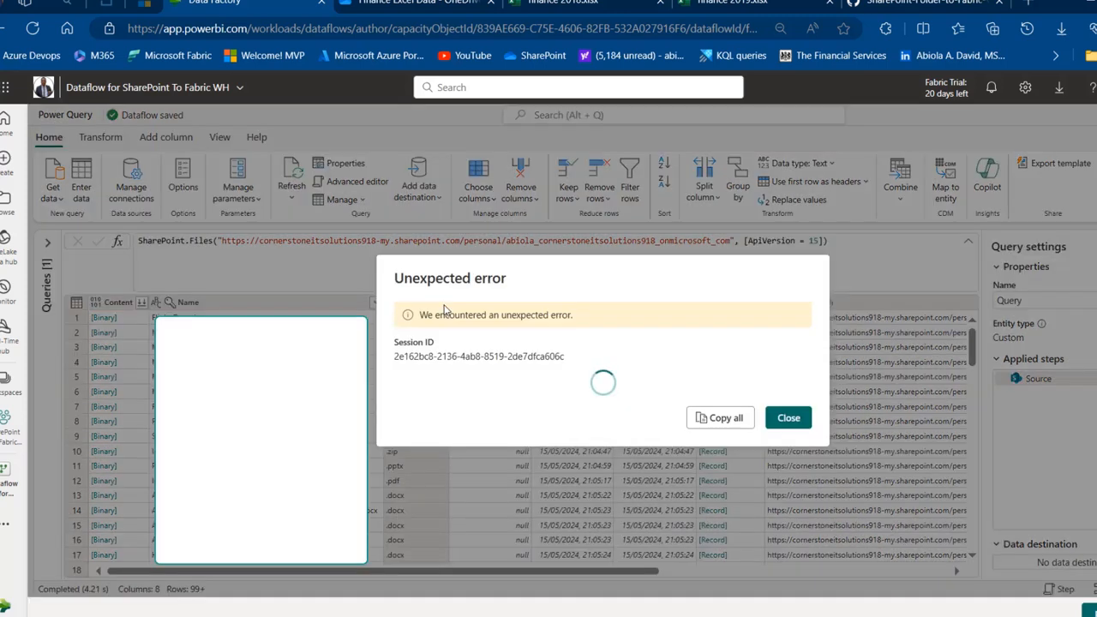
left_click(789, 477)
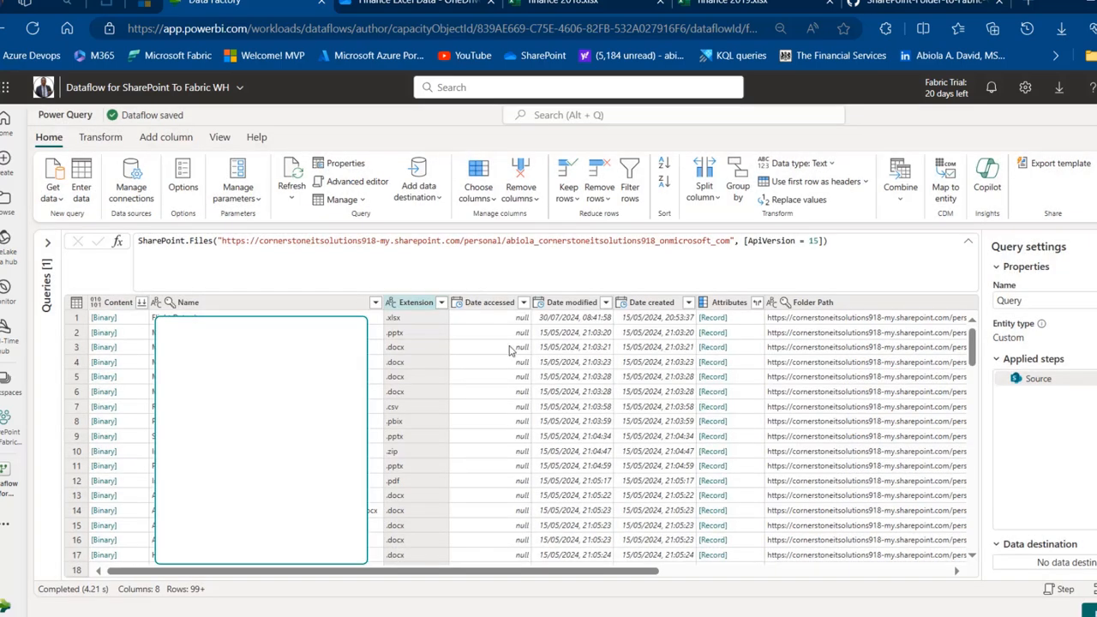
left_click(441, 303)
mouse_move(509, 359)
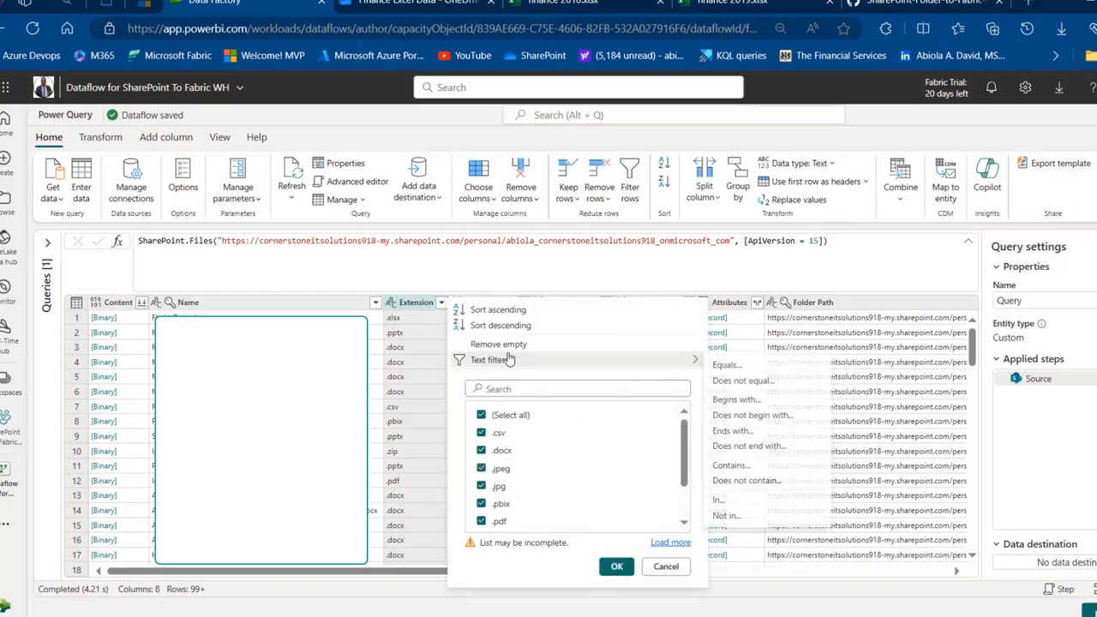
left_click(734, 468)
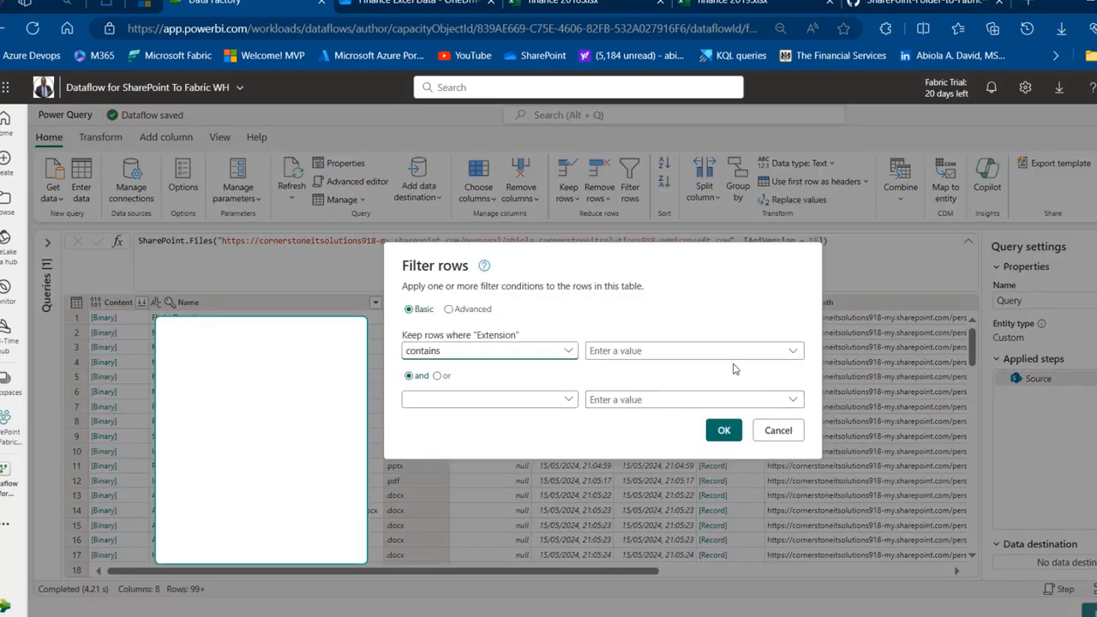
left_click(790, 352)
left_click(650, 371)
left_click(724, 430)
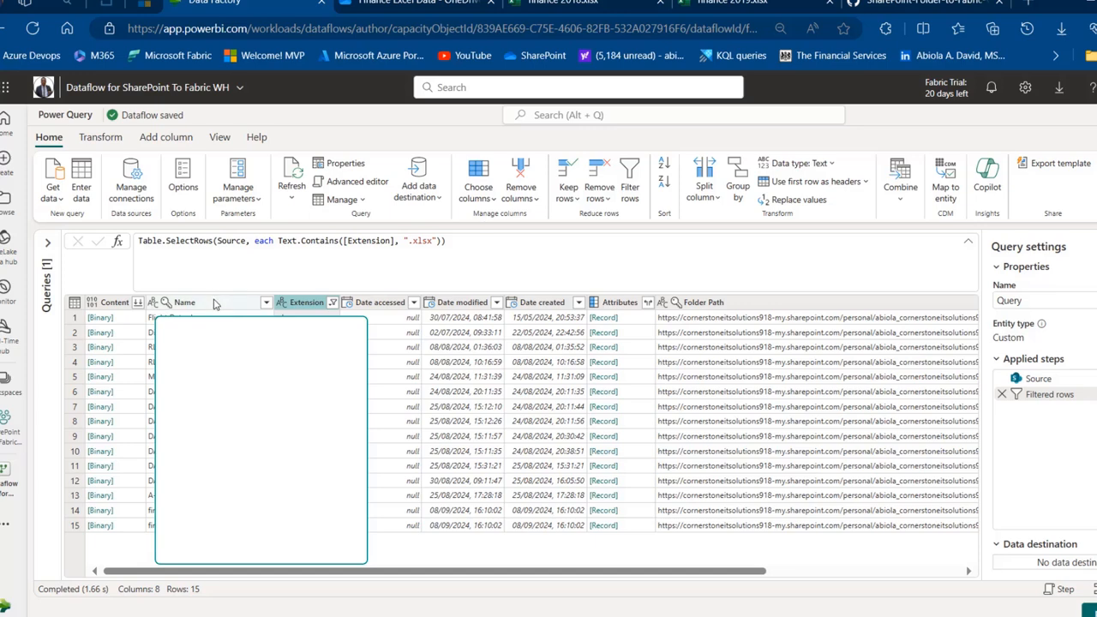
- Filter the Name column to keep only rows whose file name contains "finance"
left_click(267, 304)
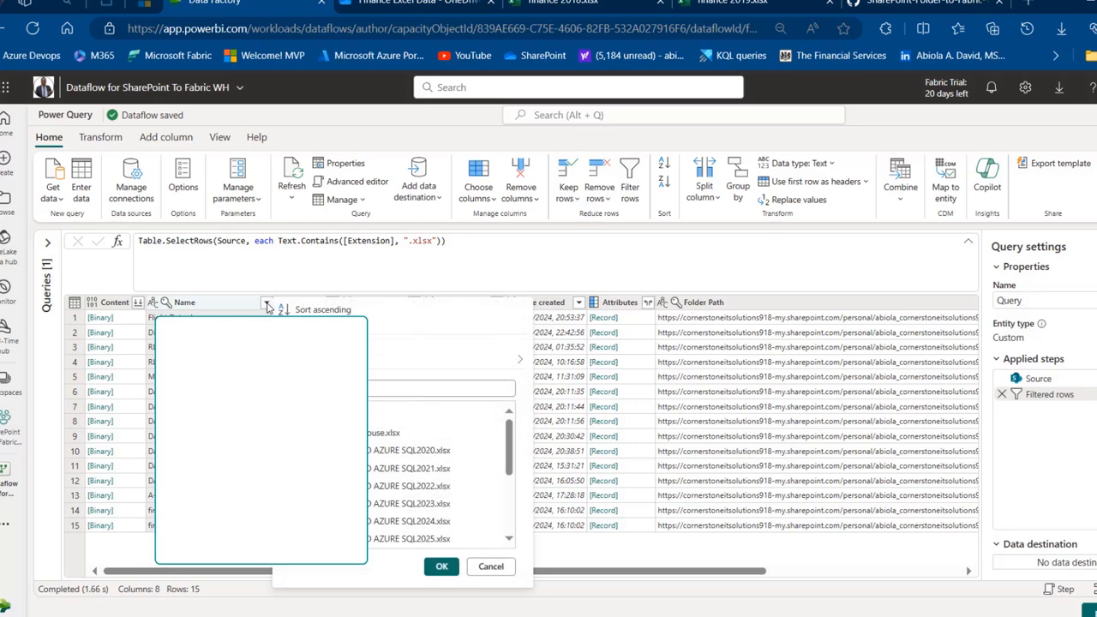
mouse_move(480, 361)
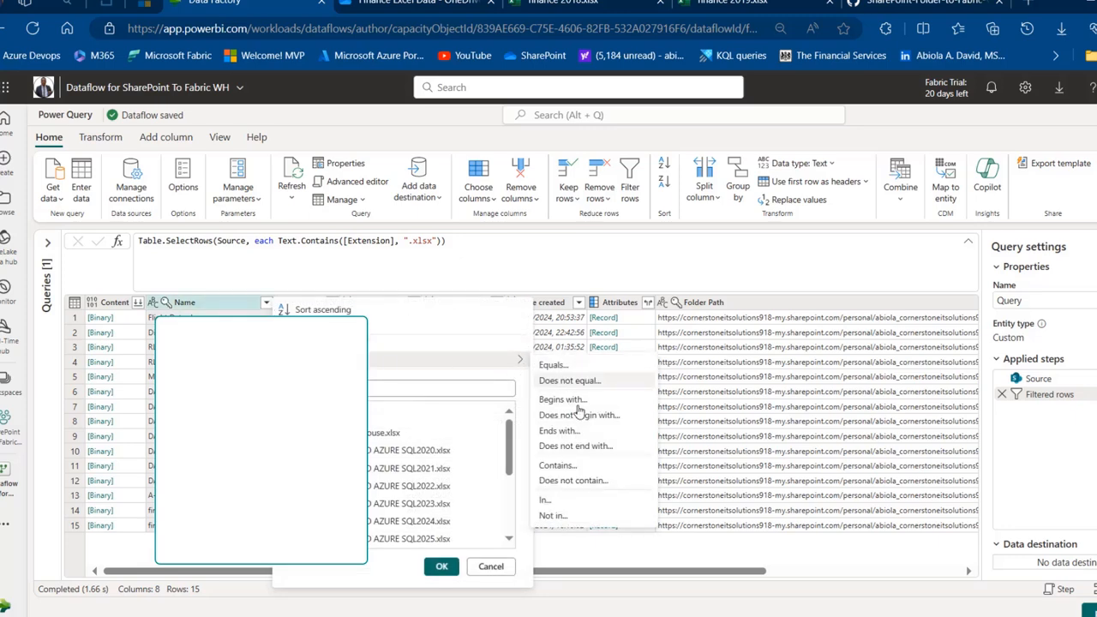
left_click(591, 467)
left_click(643, 350)
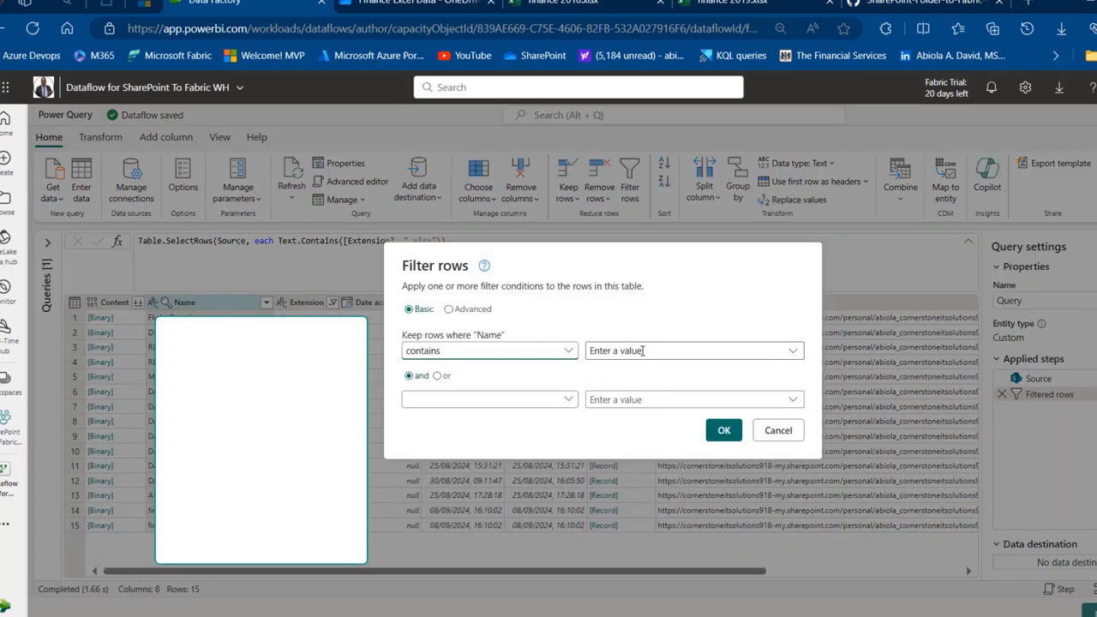
left_click(789, 475)
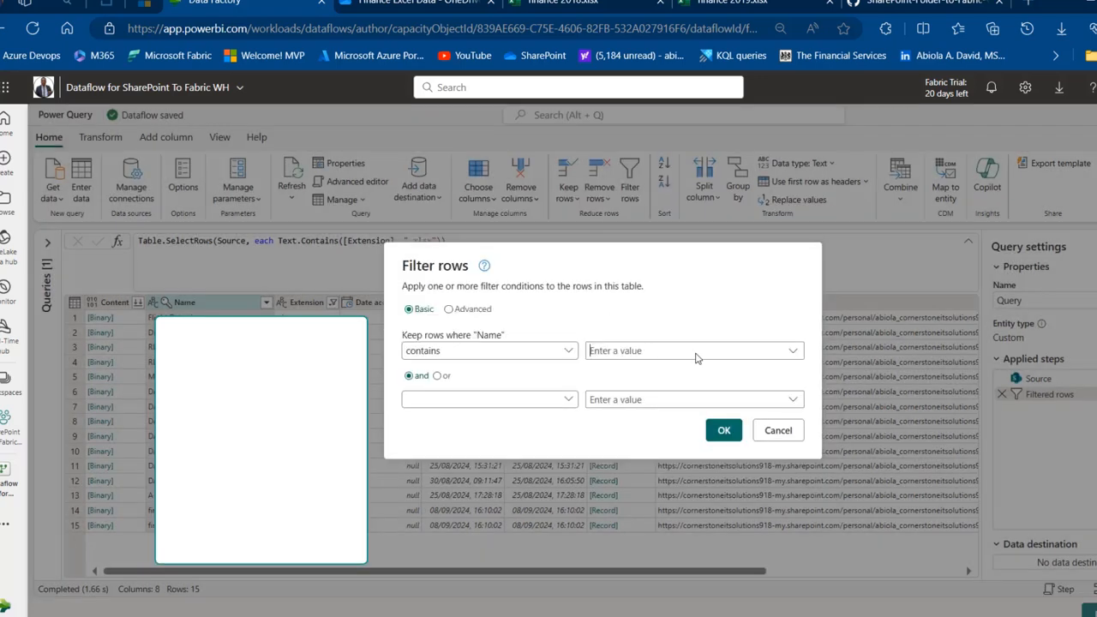
left_click(647, 350)
type("finance")
left_click(727, 435)
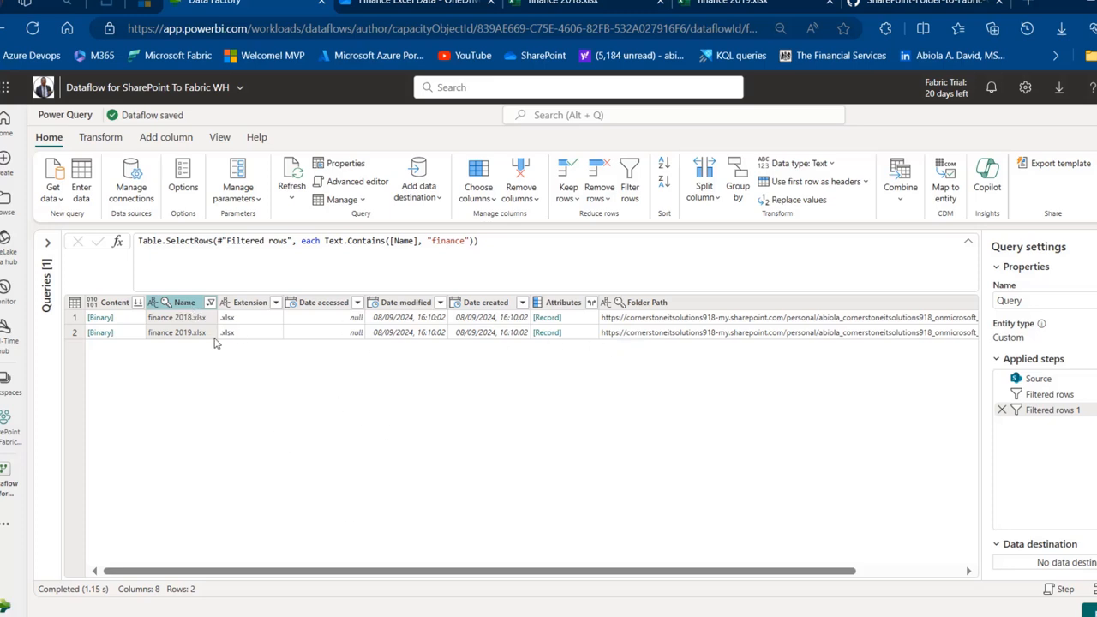
- Remove all columns other than Content from the filtered file list
right_click(116, 306)
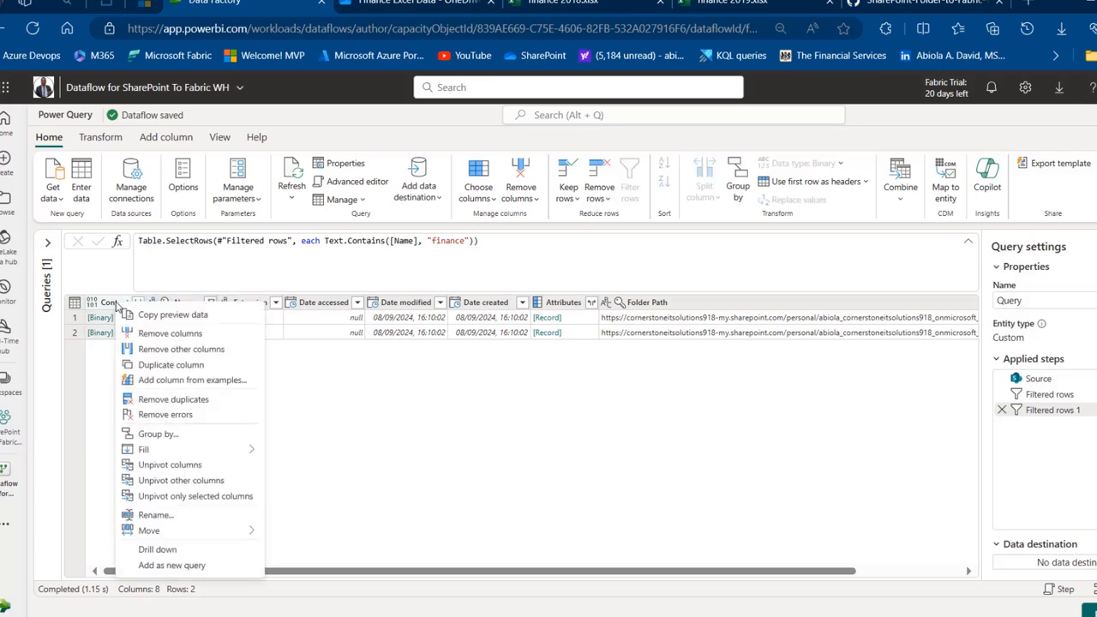
left_click(113, 305)
right_click(111, 305)
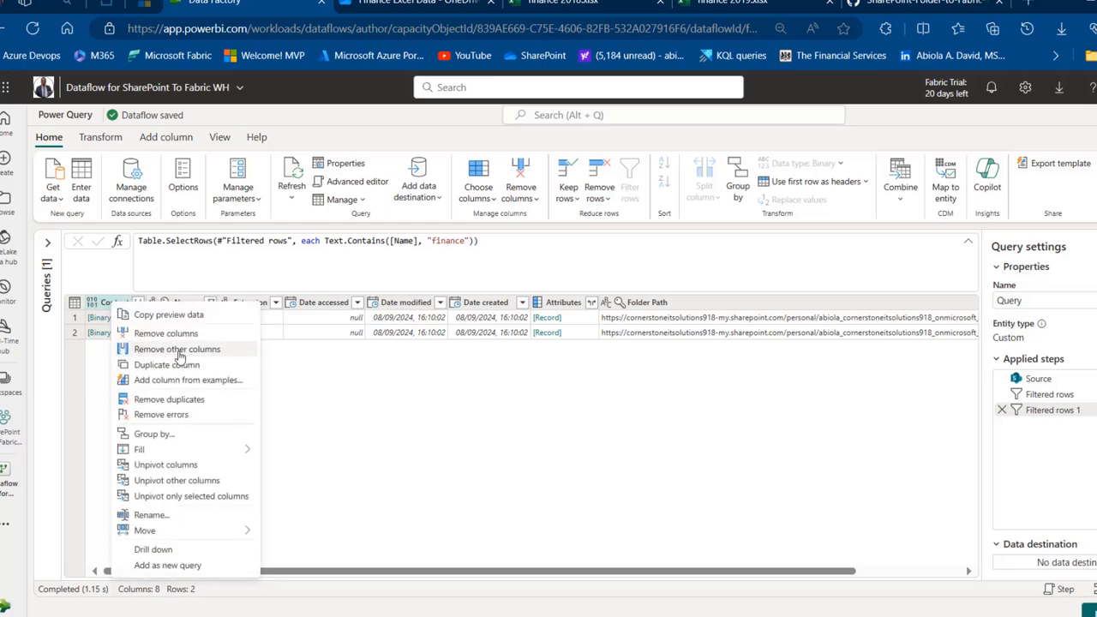
key("Escape")
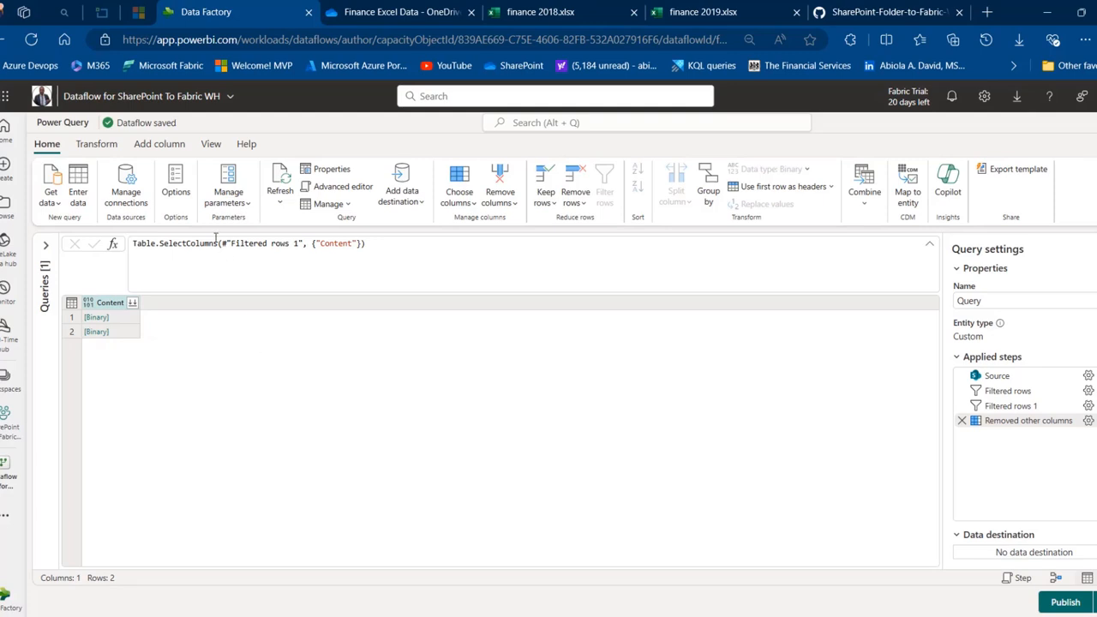
- Add a custom column named Custom with the formula Excel.Workbook([Content])
left_click(165, 146)
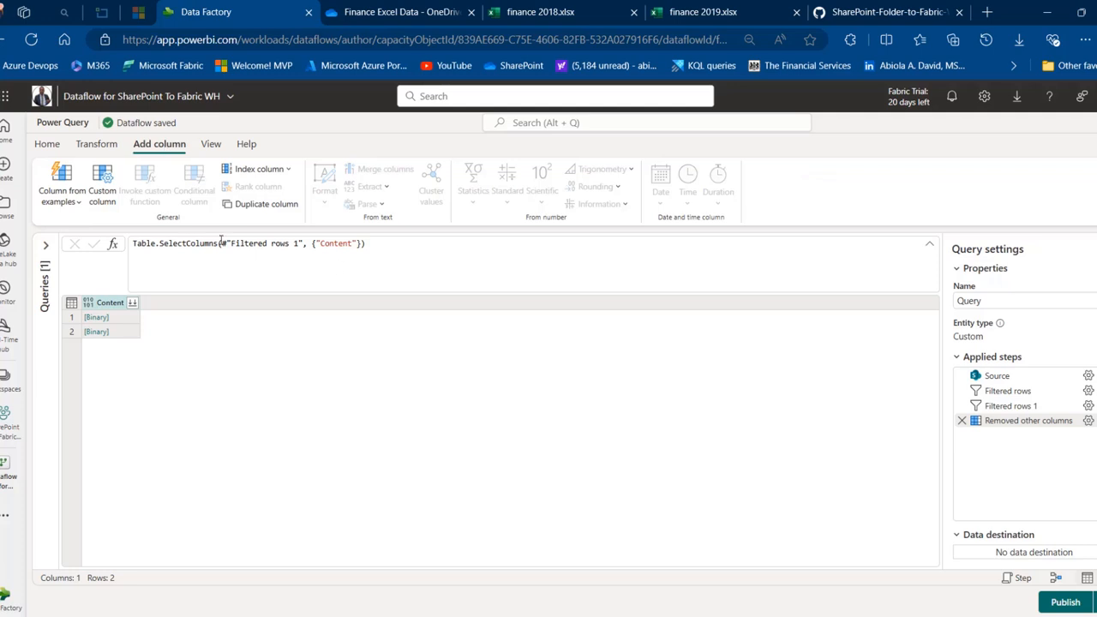
left_click(101, 190)
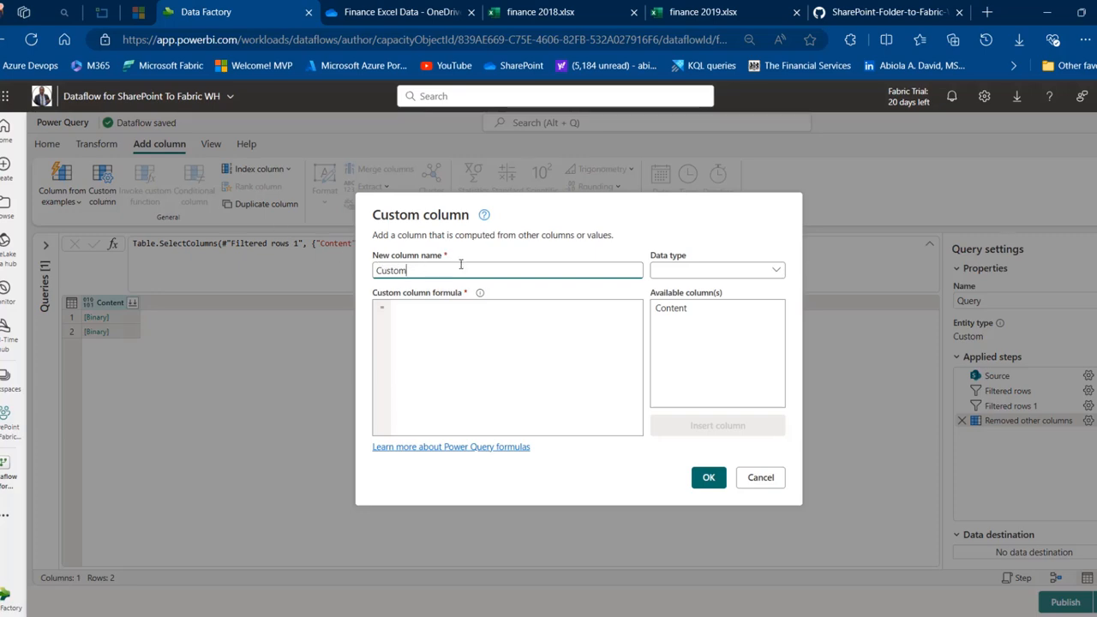
double_click(430, 272)
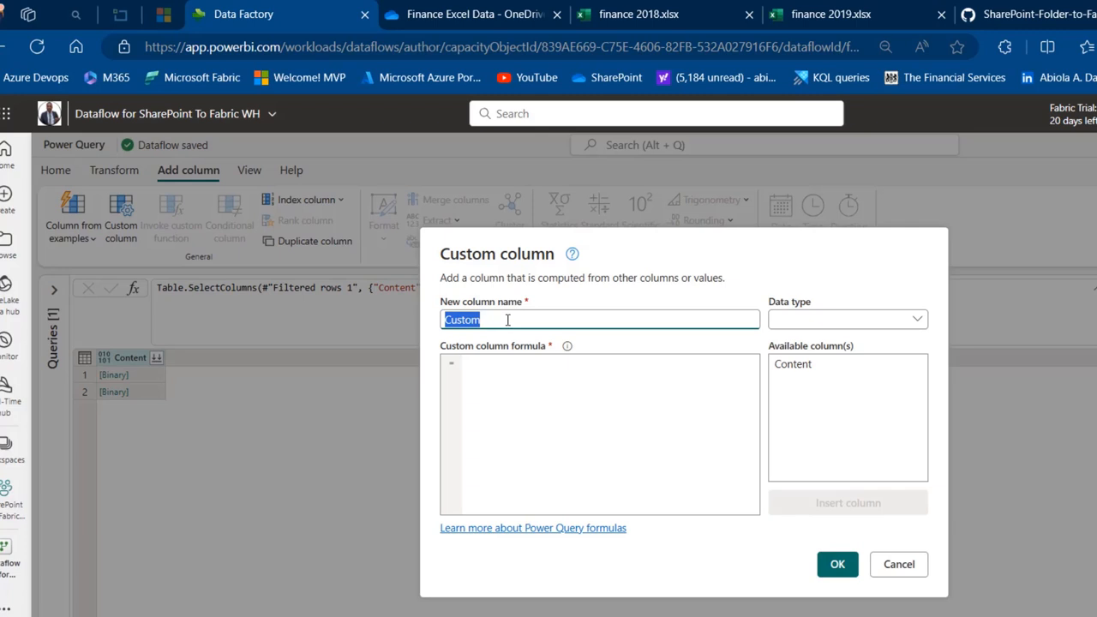
left_click(511, 368)
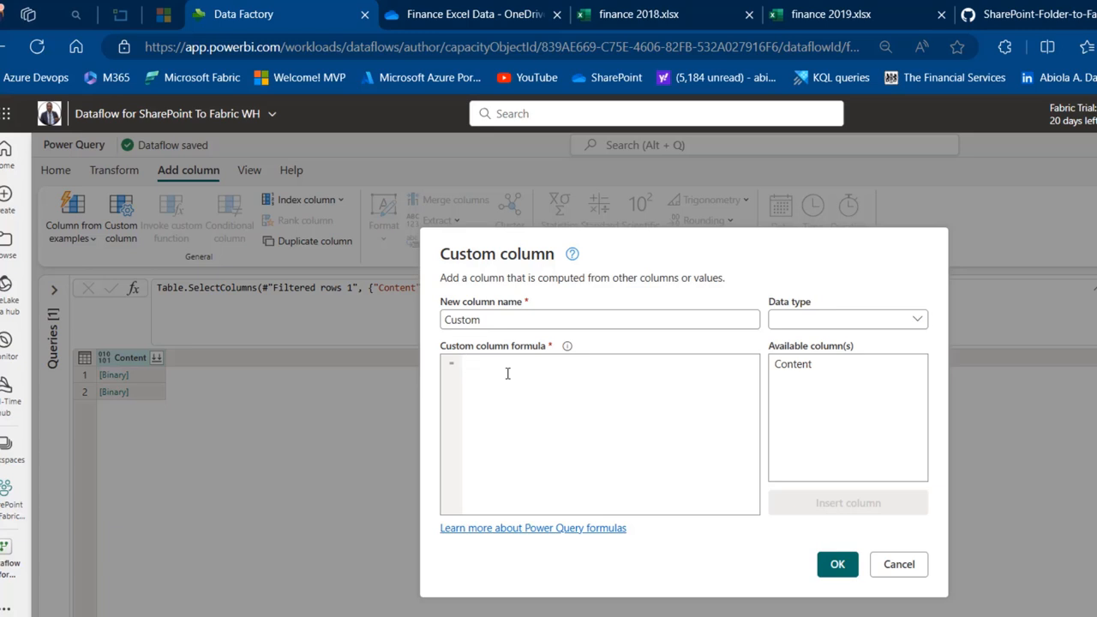
type("Excel.Workbook(")
double_click(804, 370)
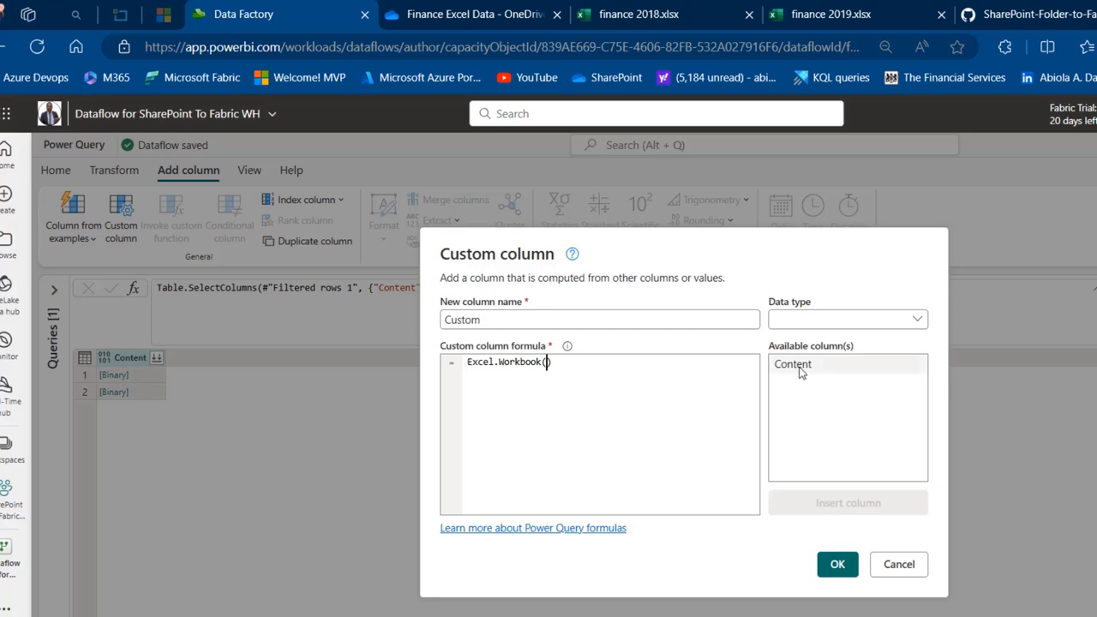
left_click(836, 564)
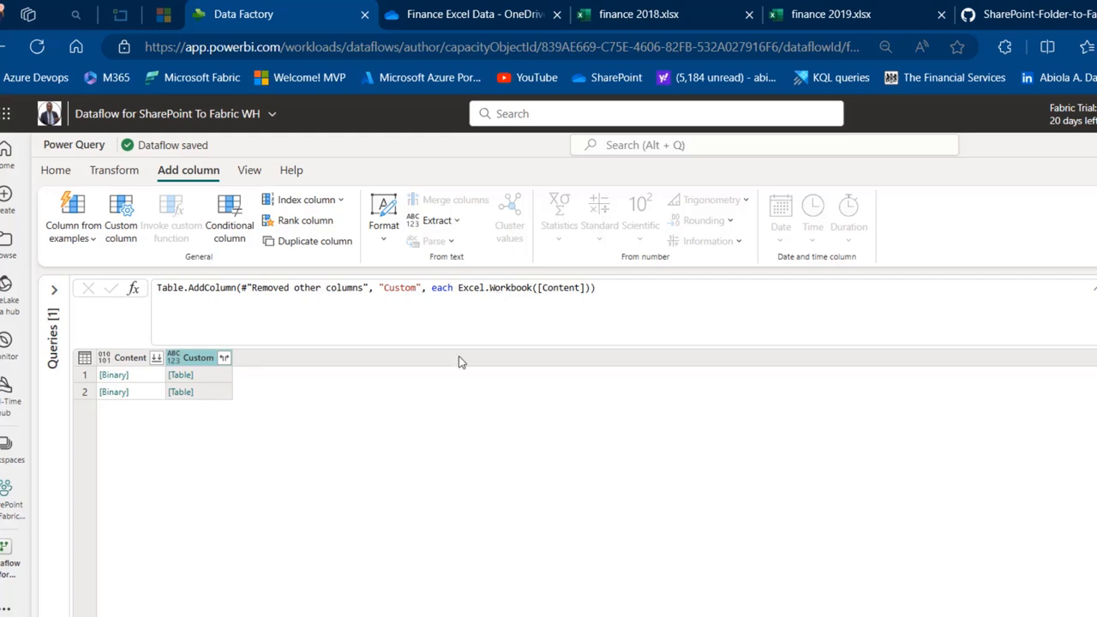
- Expand the Custom column to only its Name and Data fields, without the original column name as prefix
left_click(224, 358)
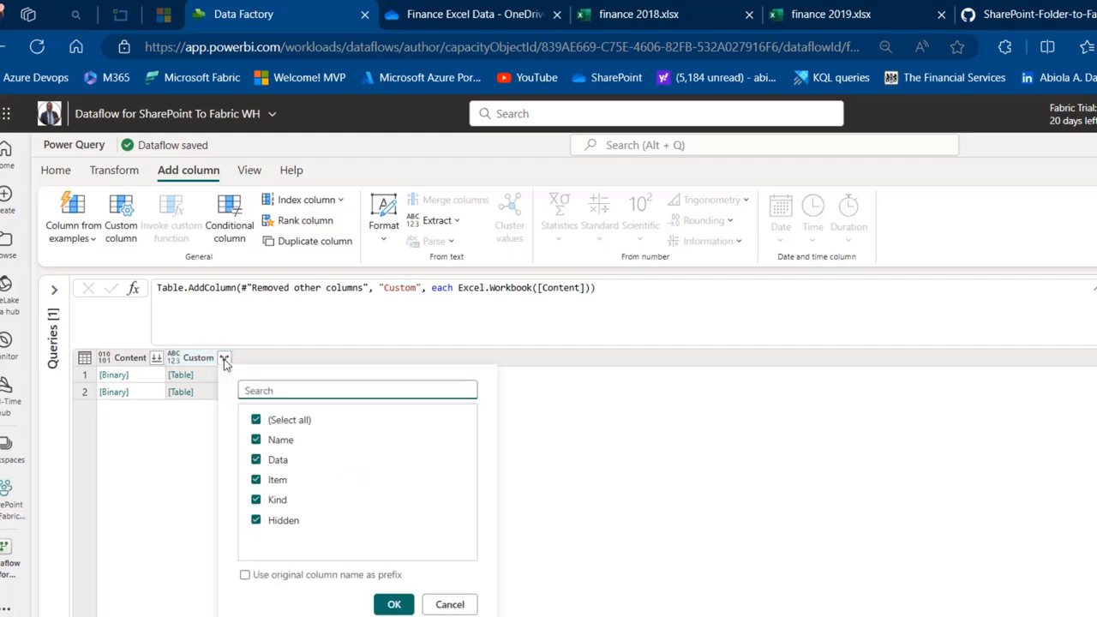
left_click(255, 420)
left_click(257, 440)
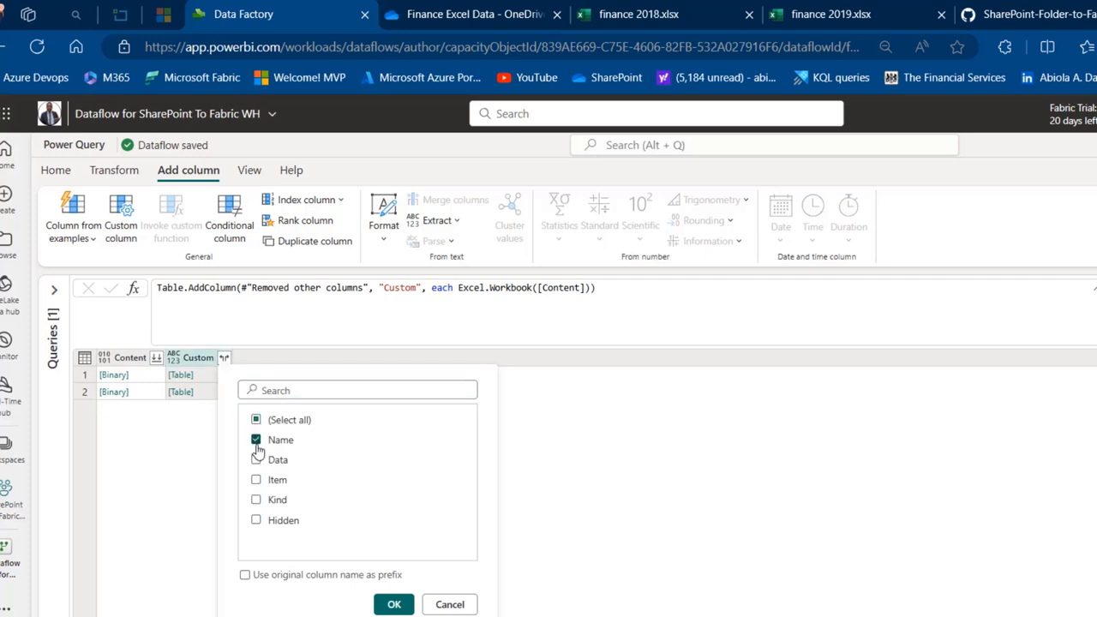
left_click(256, 459)
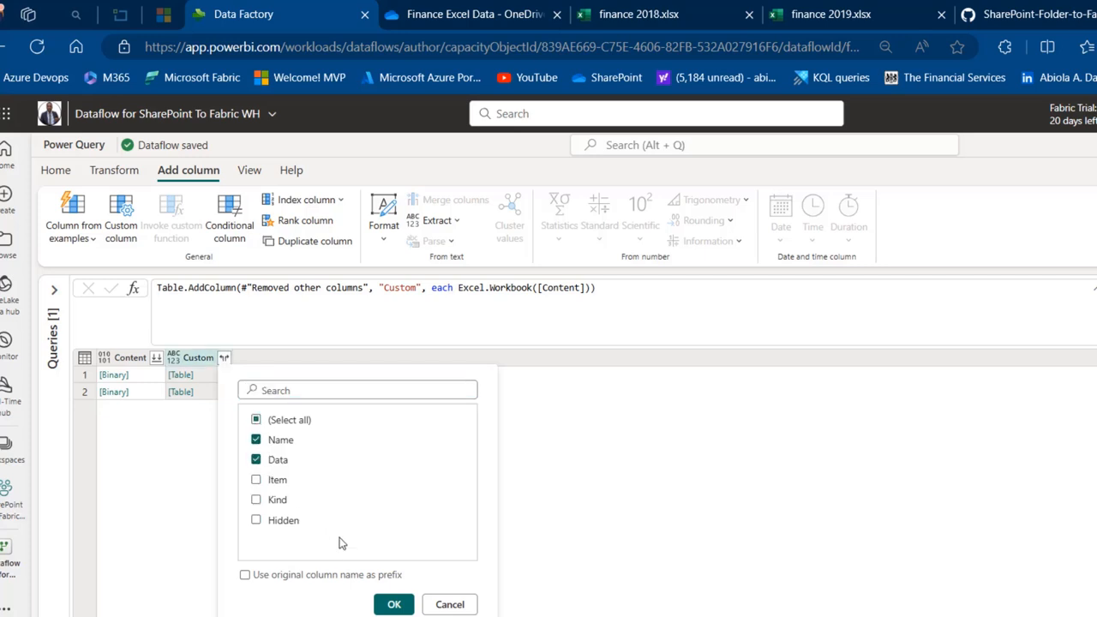
left_click(393, 606)
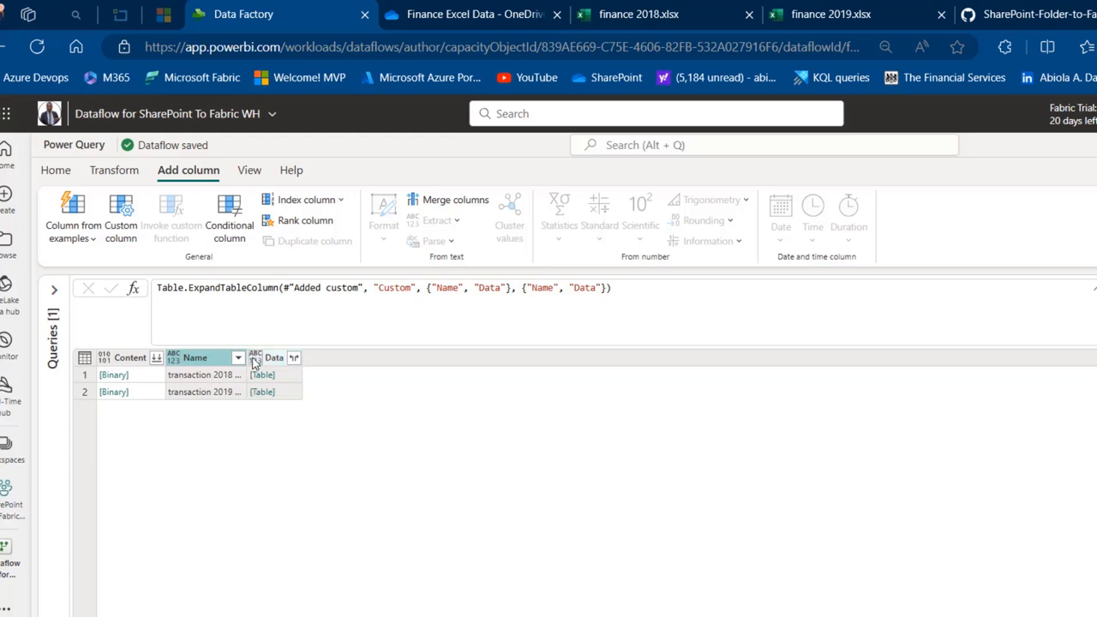
- Widen the Name column and preview the nested Data tables of the 2018 and 2019 transaction rows
left_click_drag(246, 358, 375, 360)
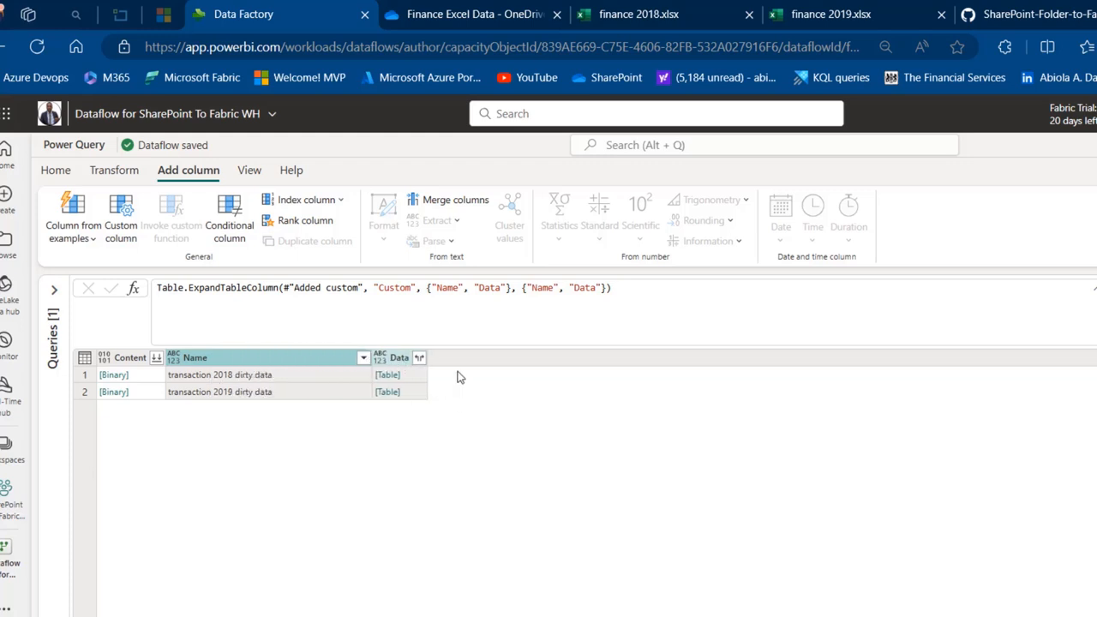
left_click(420, 377)
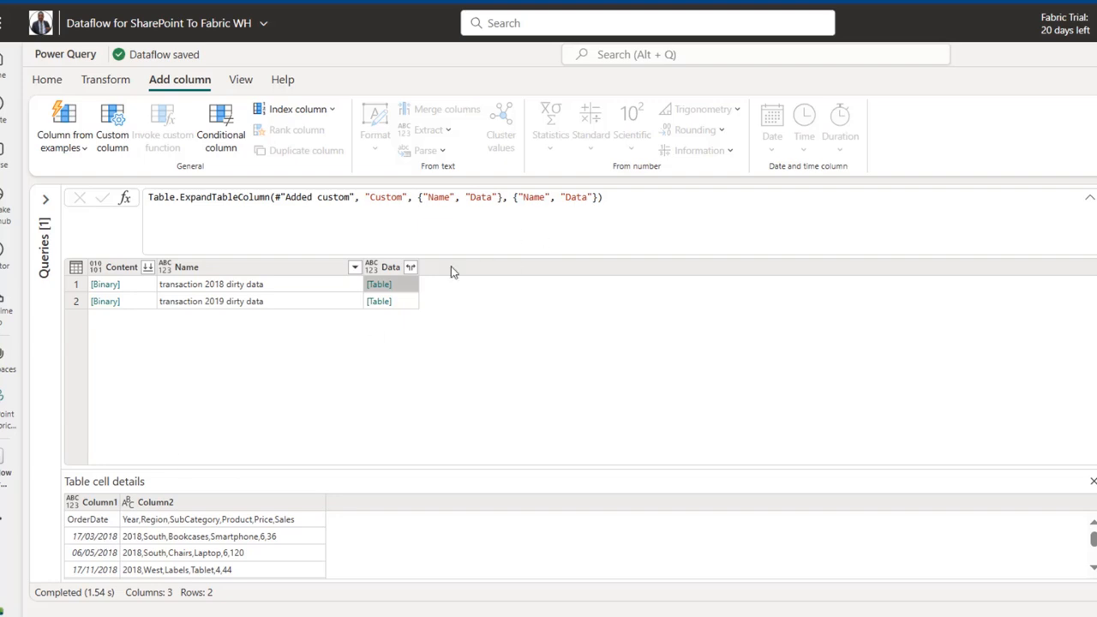
left_click(410, 307)
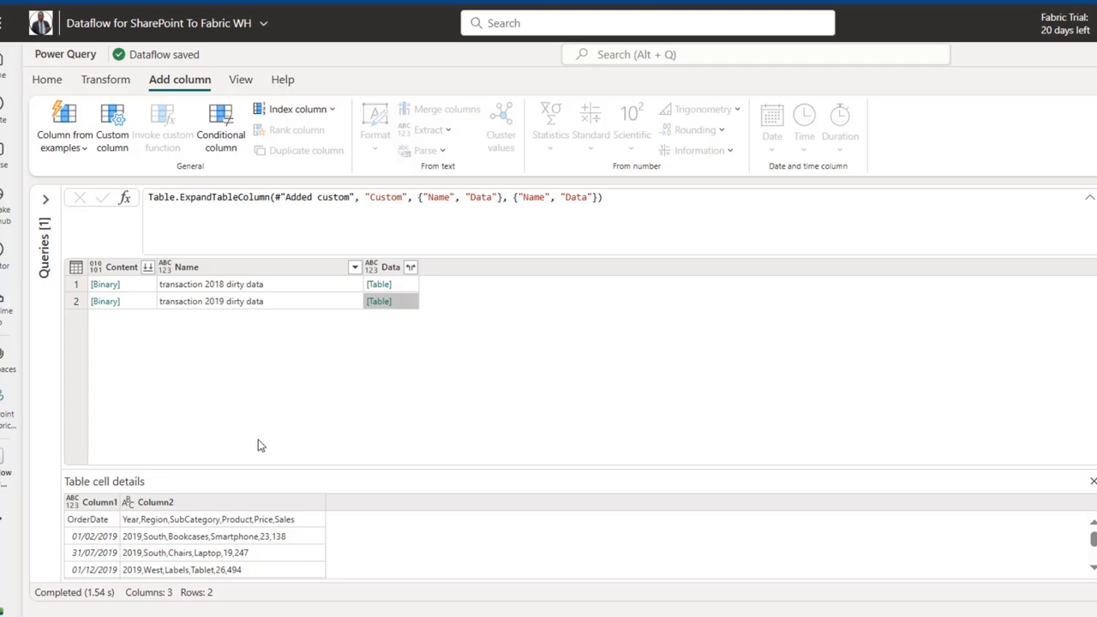
- Remove the Content and Name columns together, keeping only the Data column
left_click(122, 271)
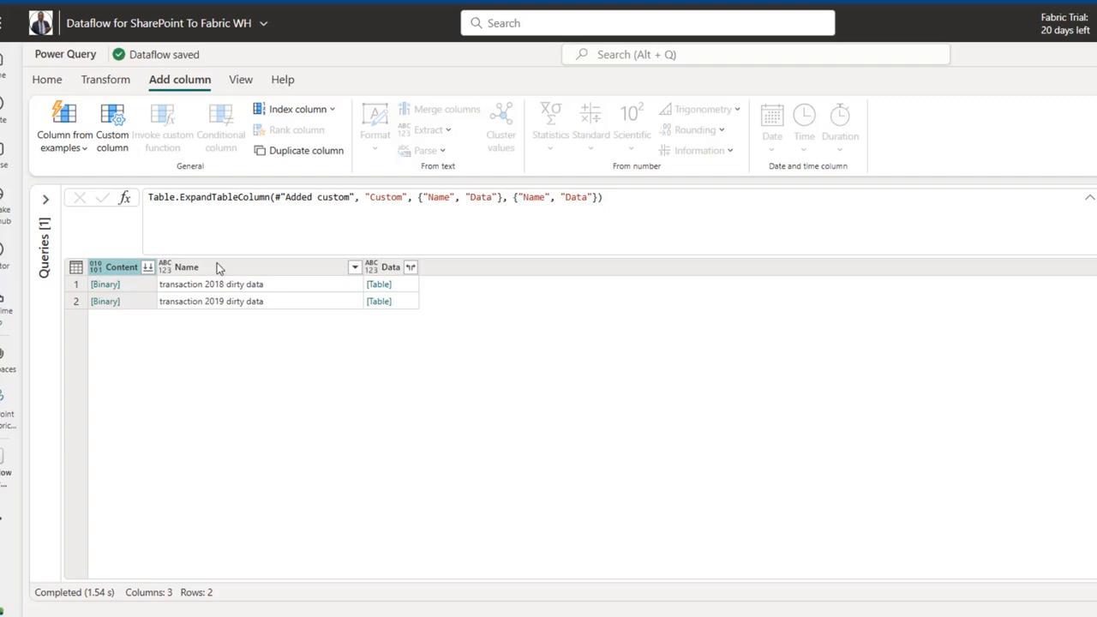
left_click(264, 270)
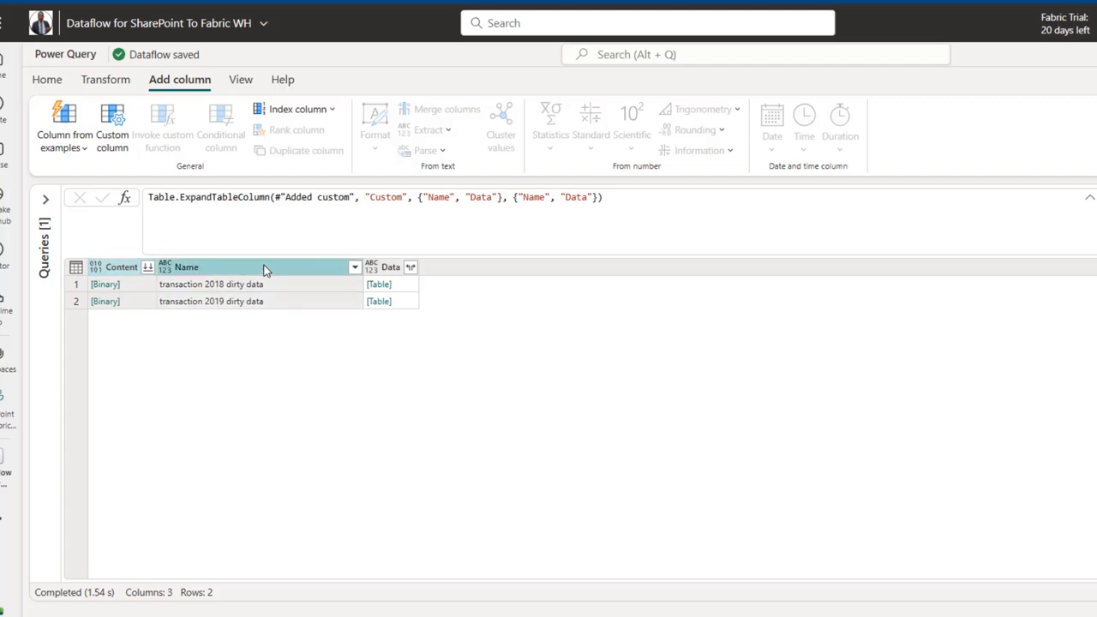
right_click(264, 270)
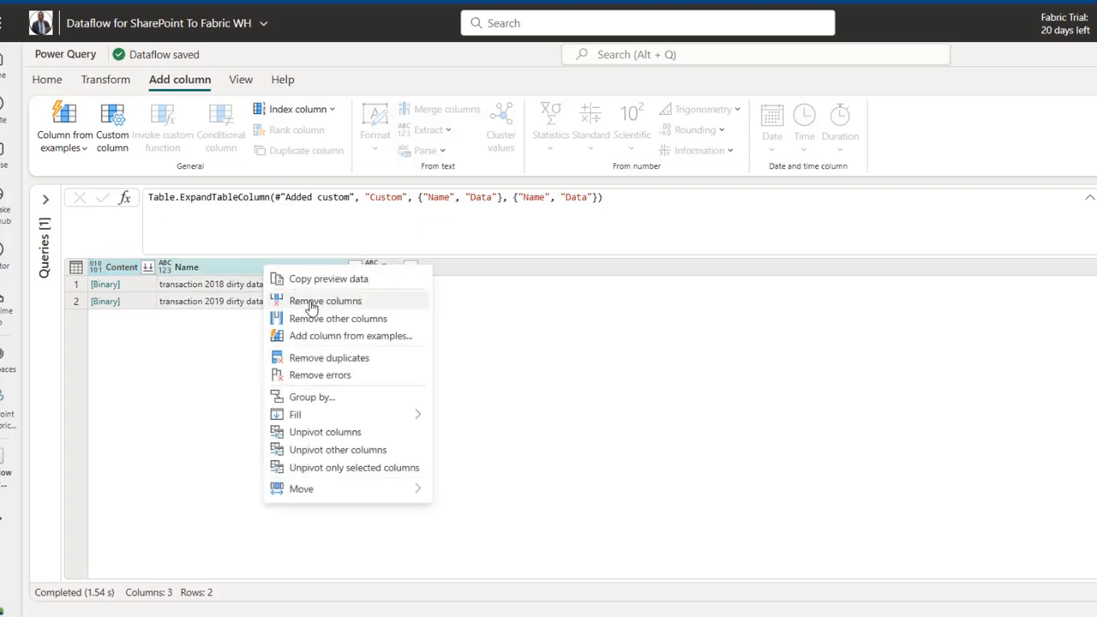
left_click(310, 306)
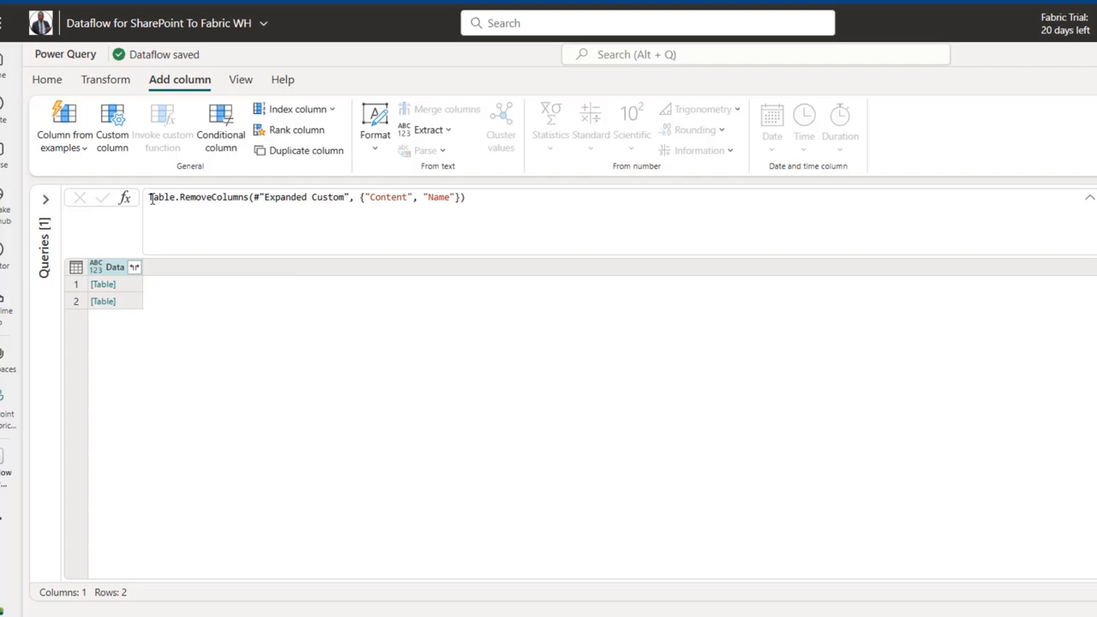
- Wrap the Removed columns step's formula in Table.Combine and append [Data] so the nested tables are combined into one
type("Table.Combine")
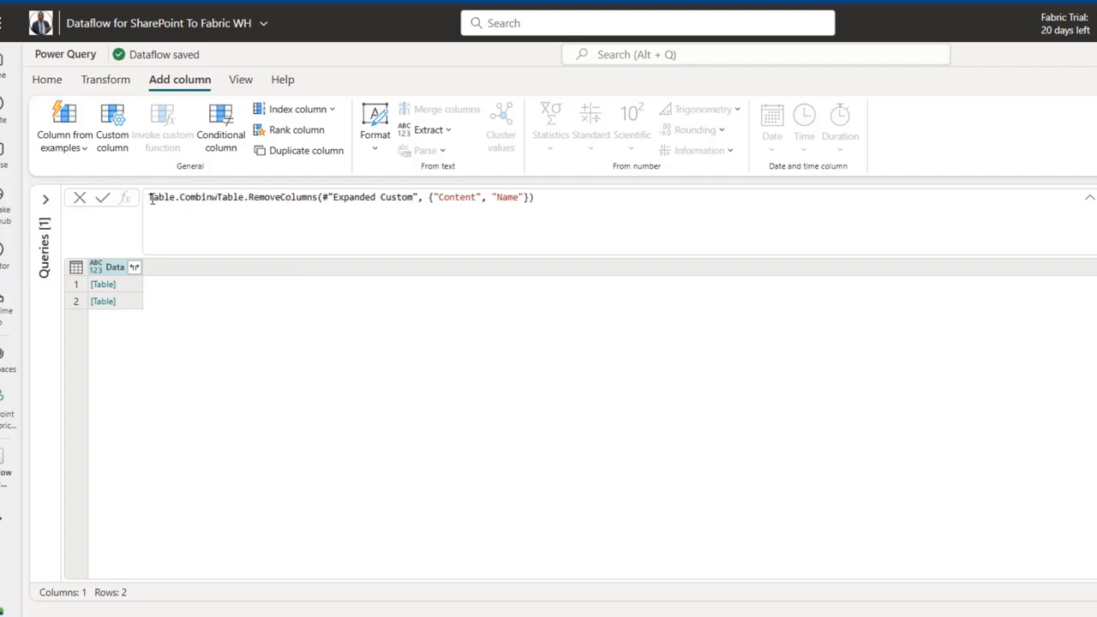
type("(")
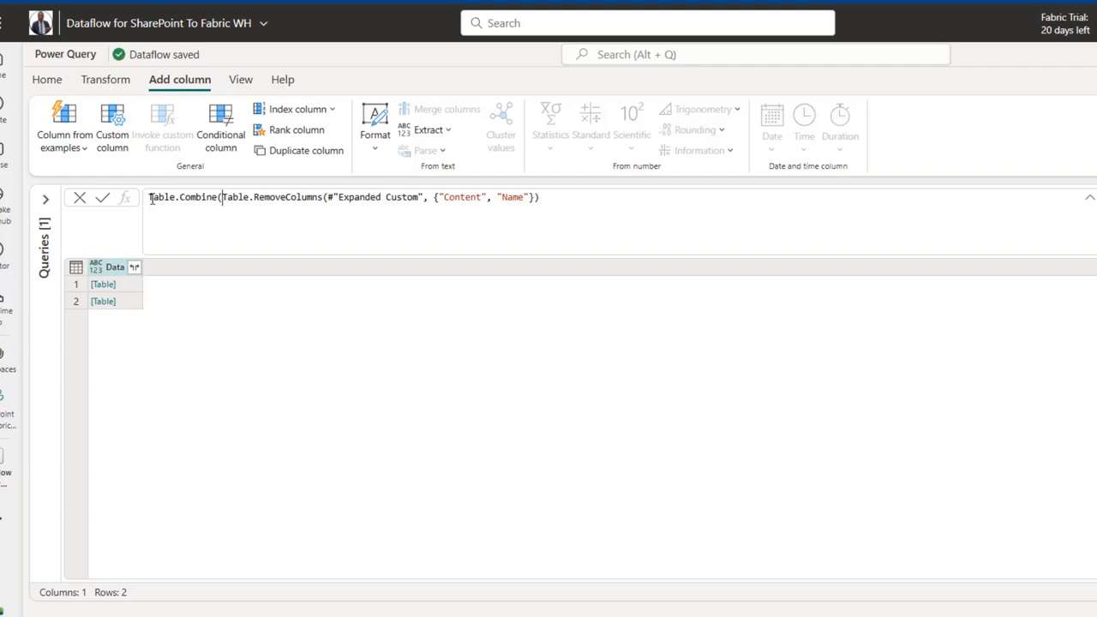
left_click(562, 199)
type("[Data")
type(")")
left_click(102, 199)
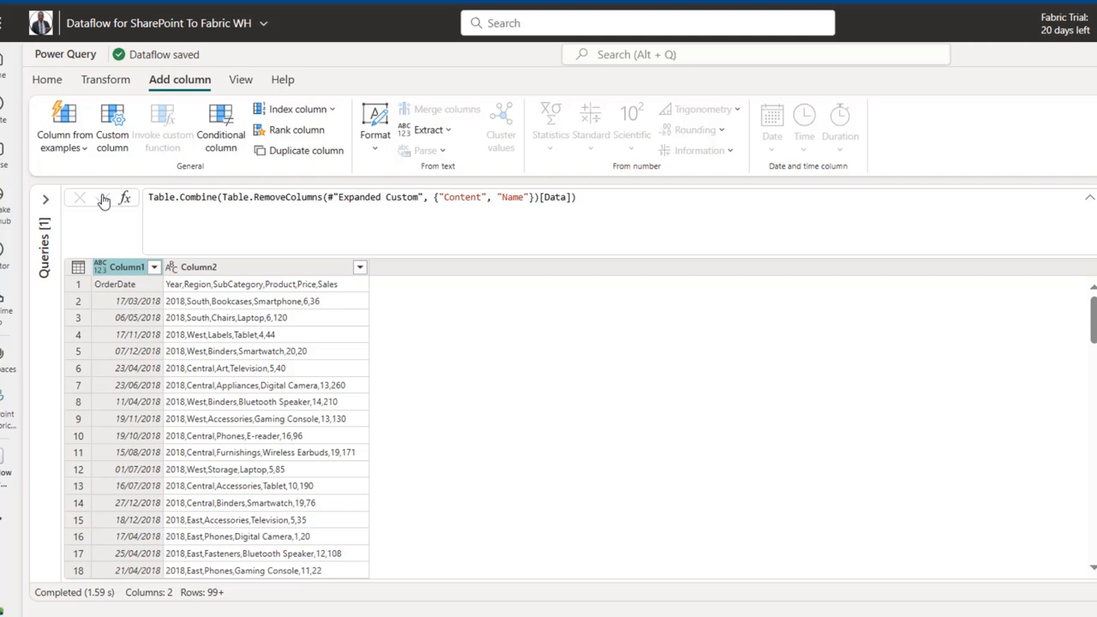
- Promote the first row to headers and split the Year,Region,SubCategory,Product,Price,Sales column by comma delimiter
left_click(79, 269)
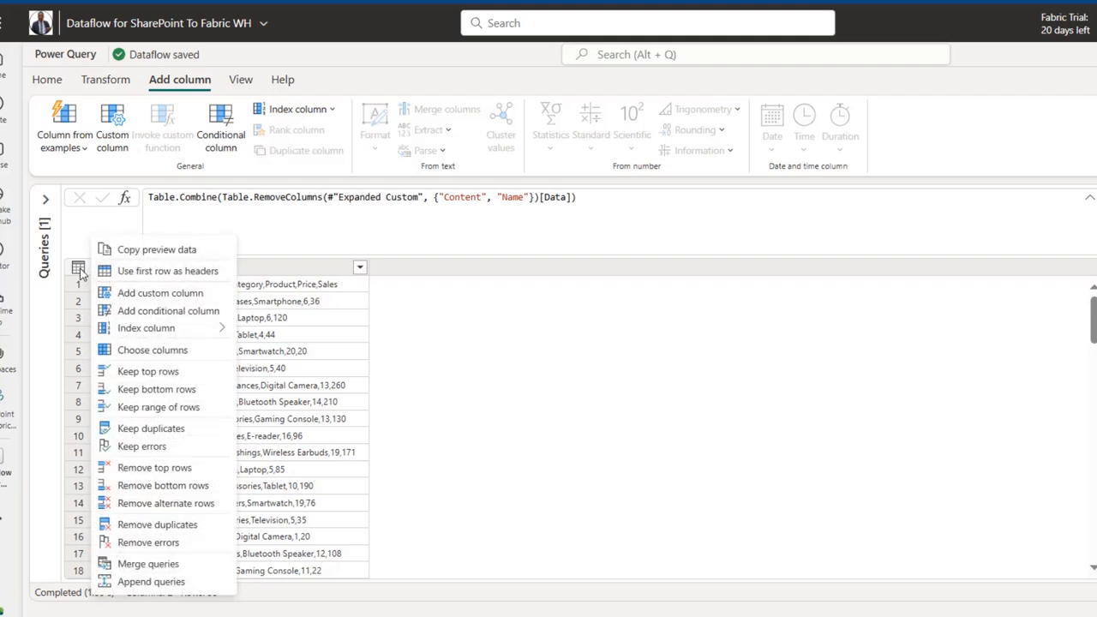
left_click(172, 271)
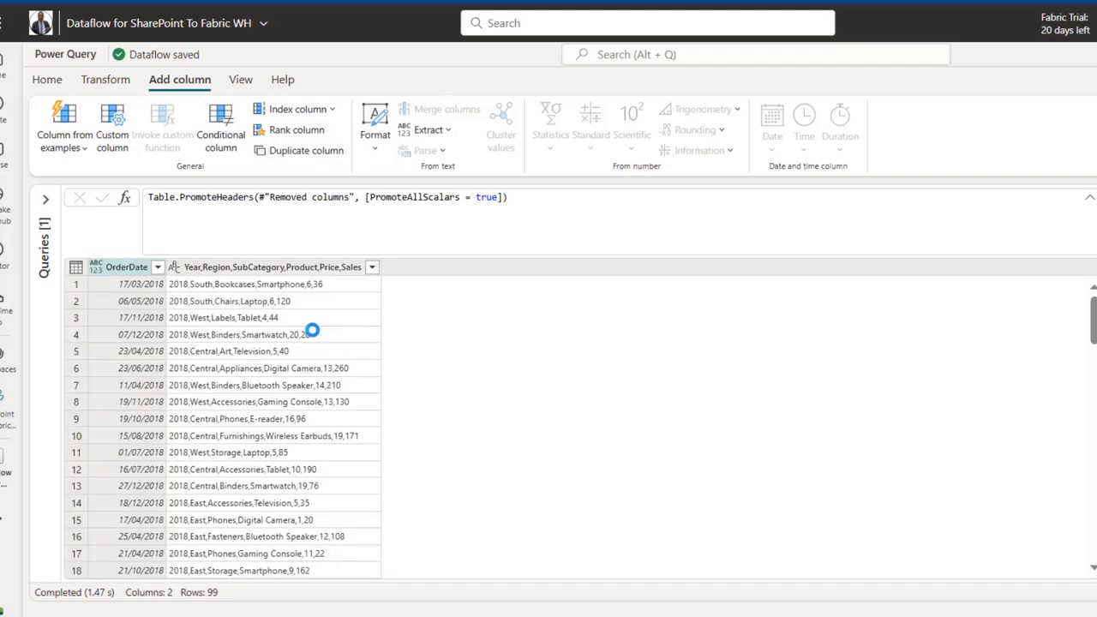
left_click(295, 271)
right_click(295, 270)
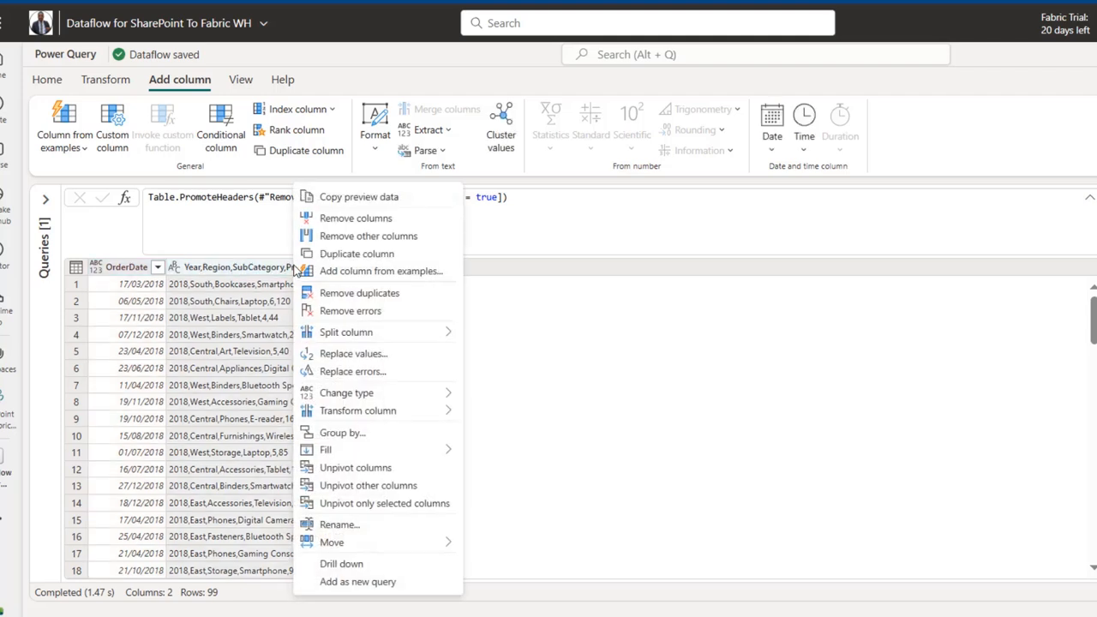
mouse_move(356, 337)
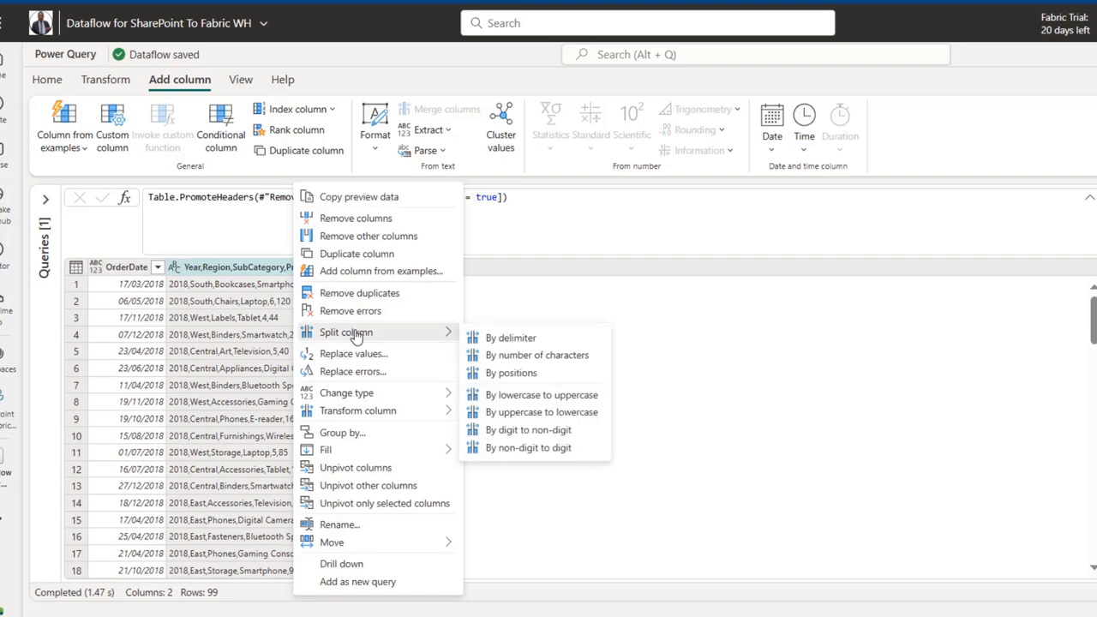
left_click(532, 340)
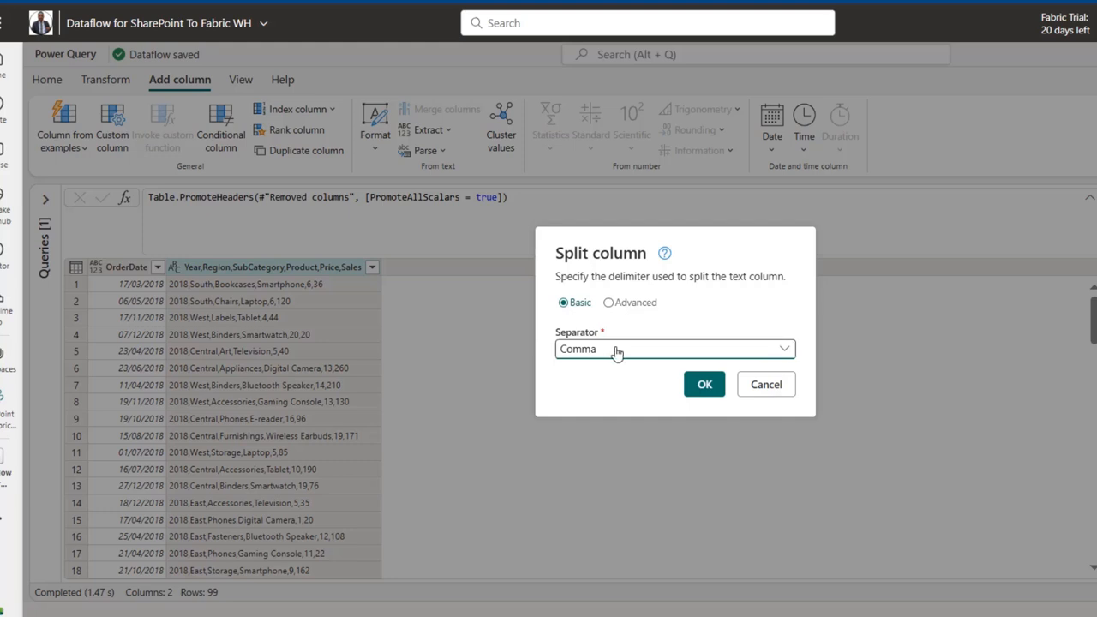
left_click(705, 385)
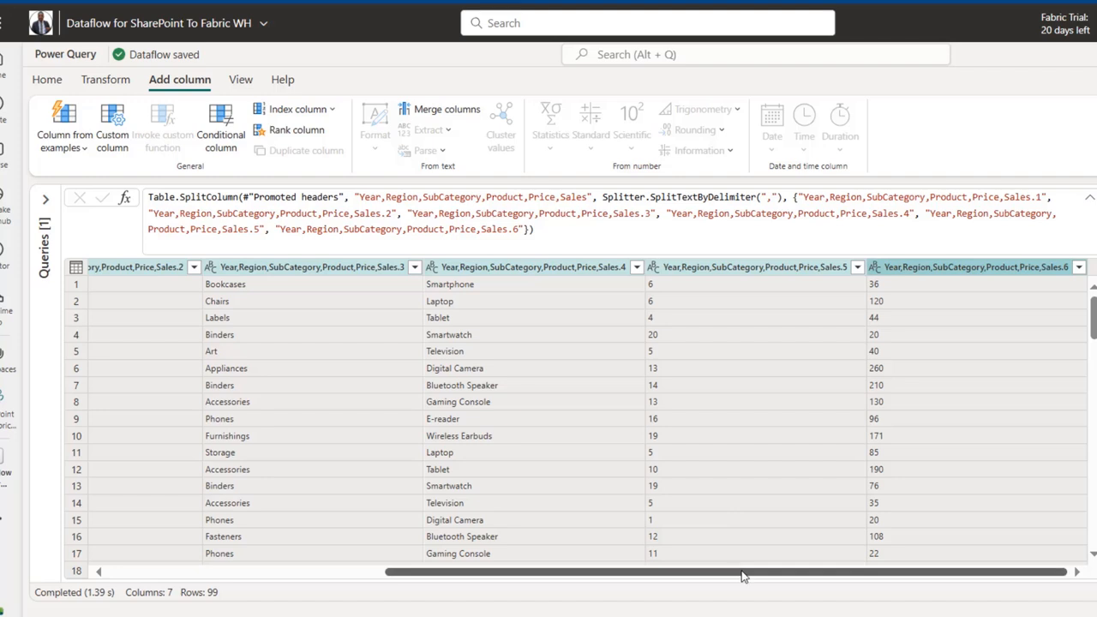
- Filter out the repeated header row by excluding the value Year from the first split column
left_click_drag(743, 572, 398, 600)
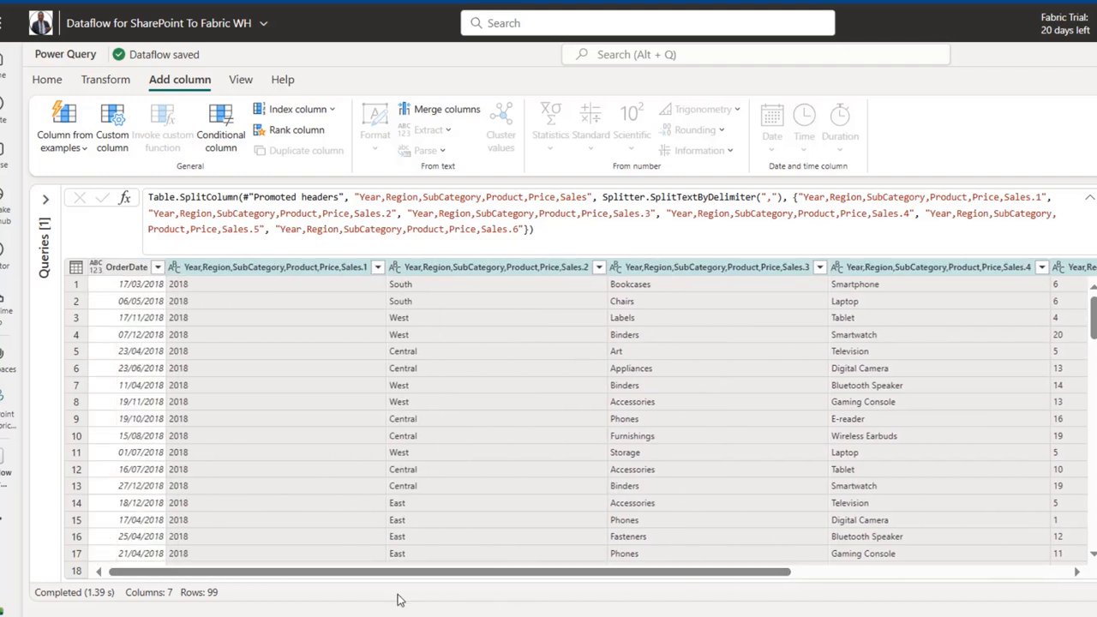
left_click(379, 267)
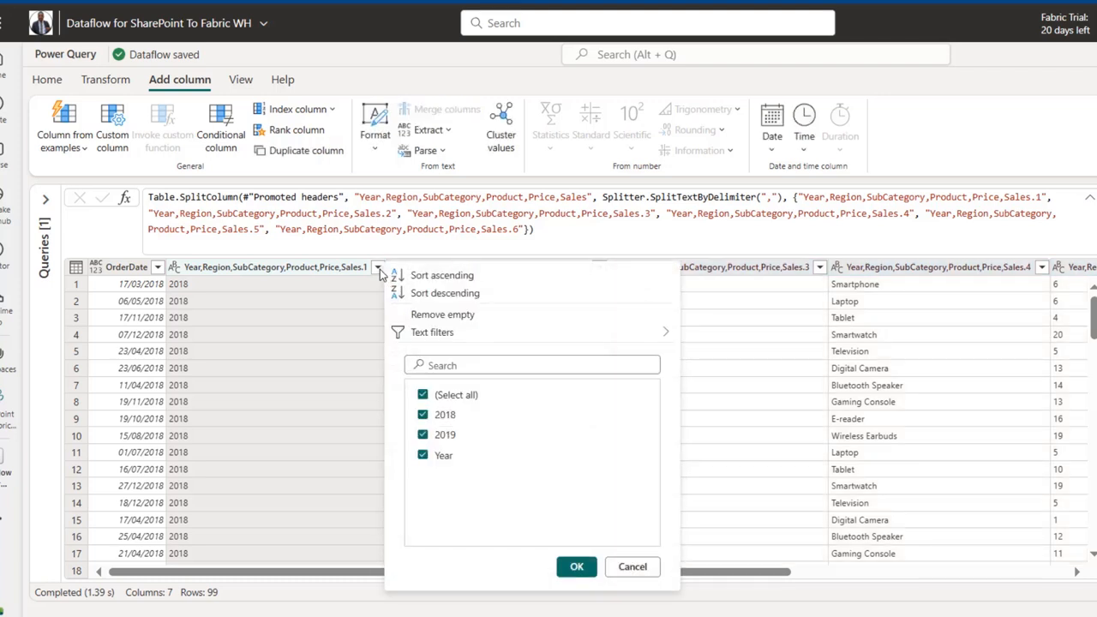
left_click(425, 459)
left_click(577, 567)
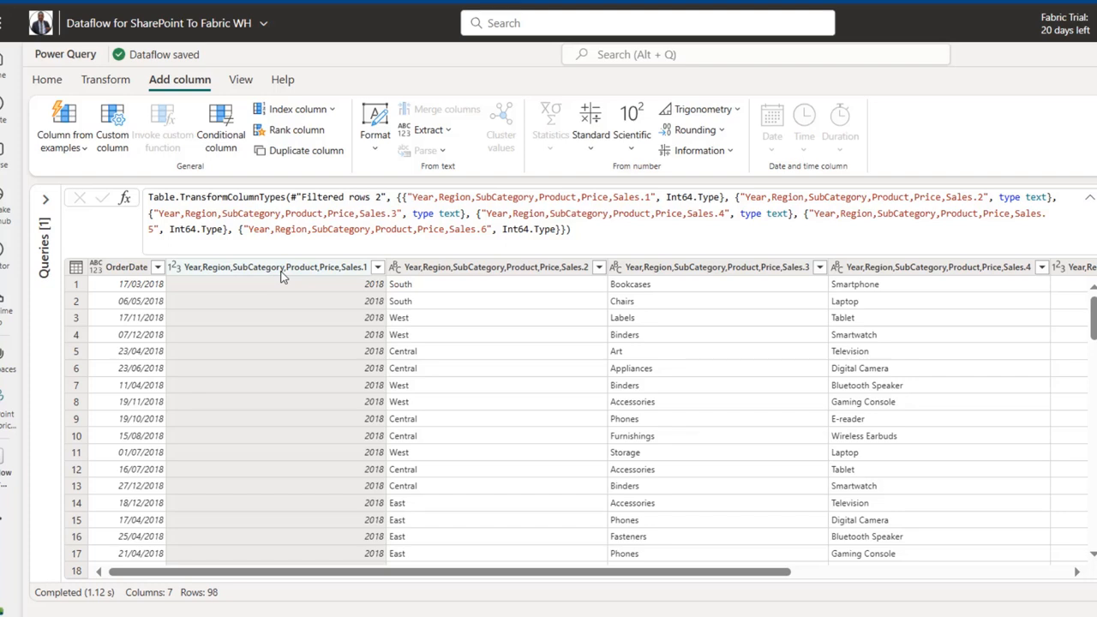
- Set the OrderDate column's data type to Date
left_click(238, 271)
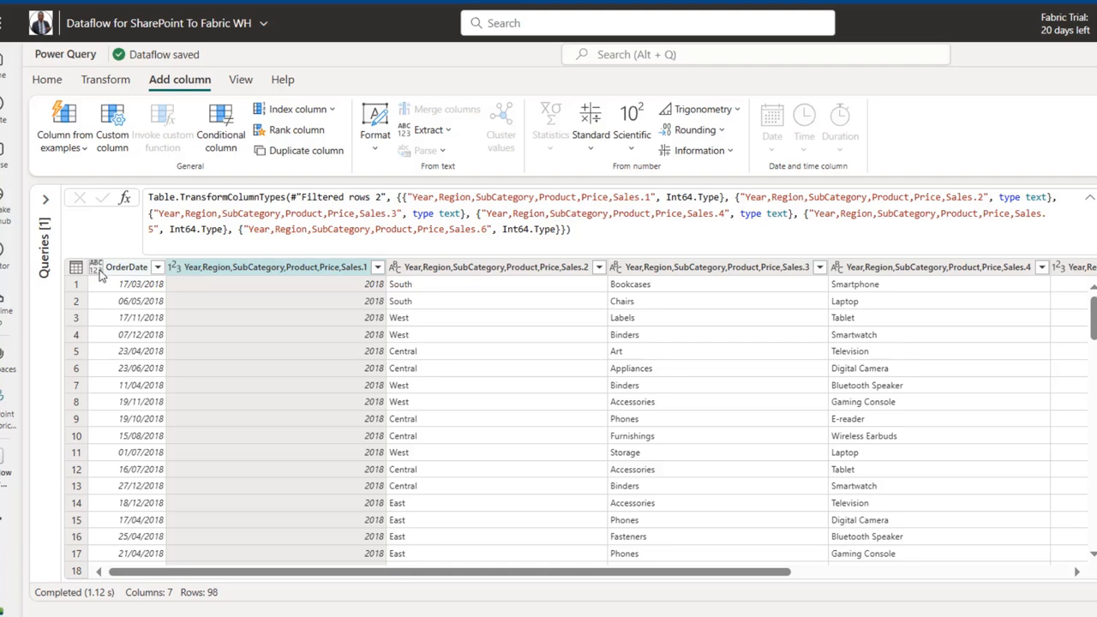
left_click(98, 271)
left_click(147, 383)
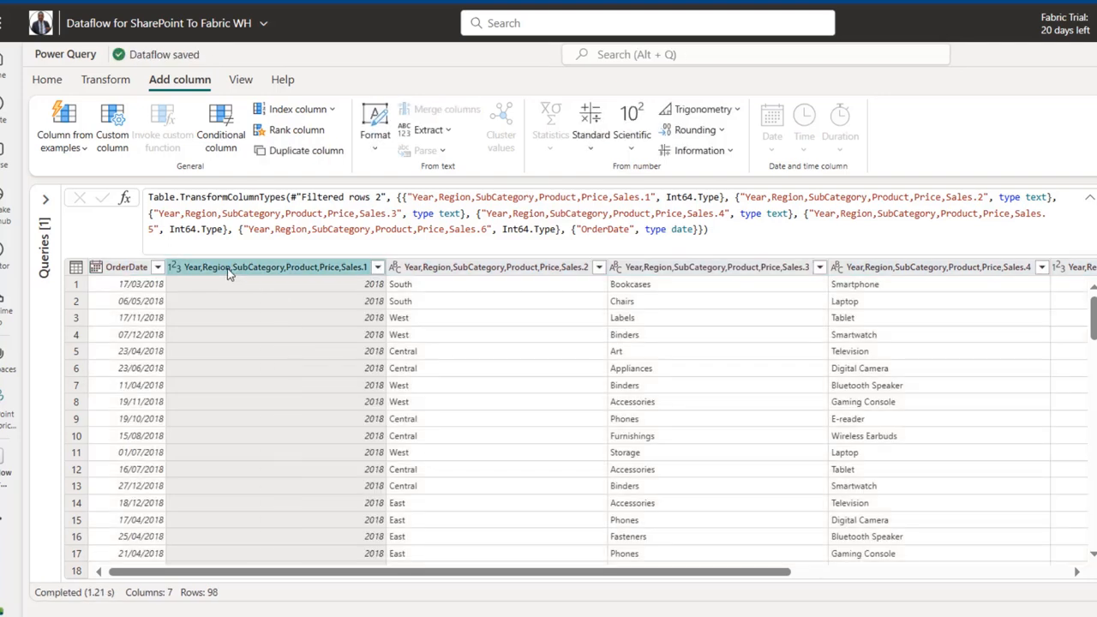
- Rename the first two split columns, ending in Sales.1 and Sales.2, as Year and Region
double_click(227, 268)
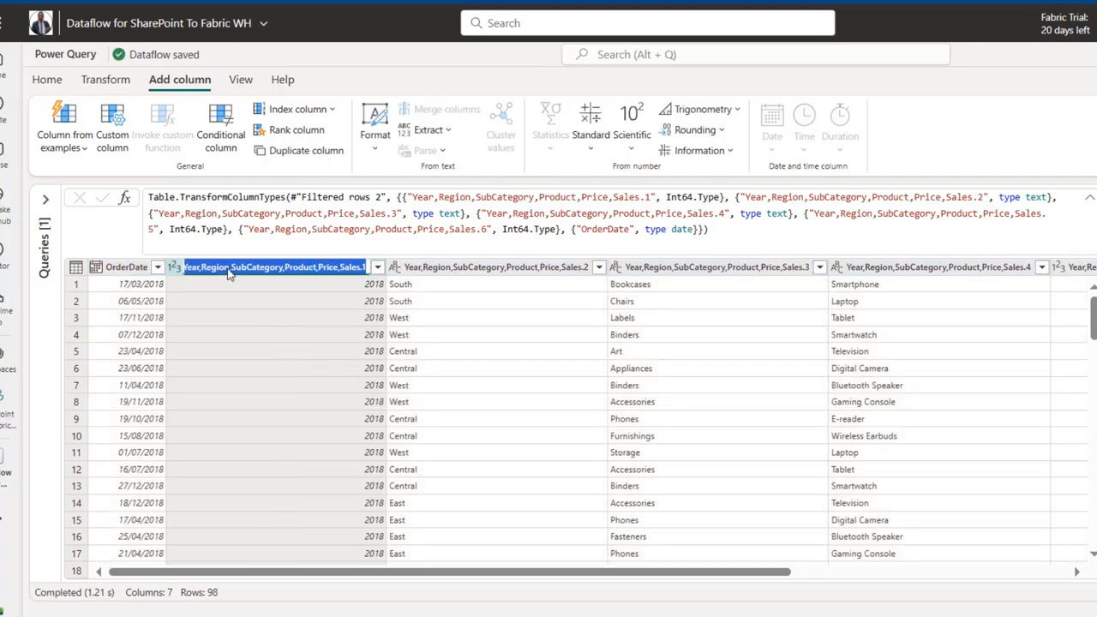
type("Year")
key("Return")
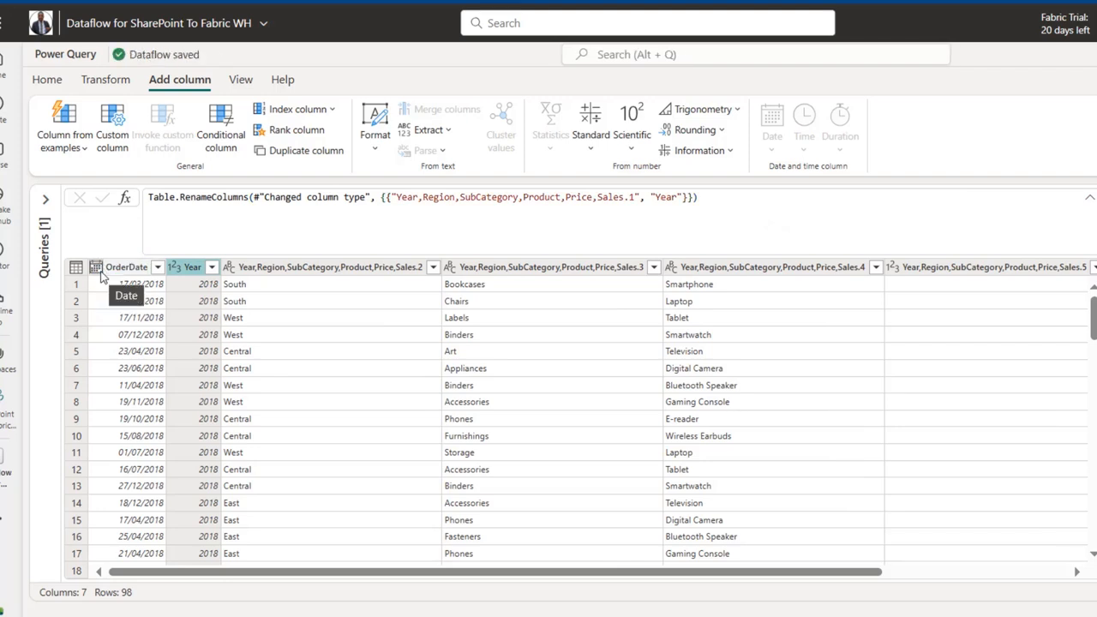
double_click(319, 272)
type("Region")
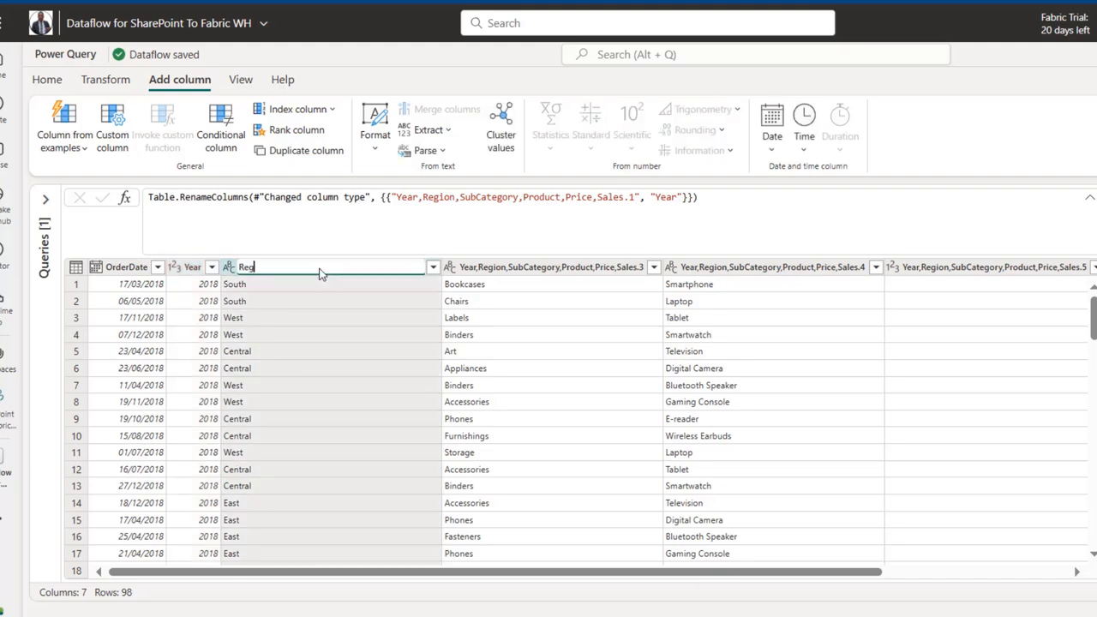
key("Return")
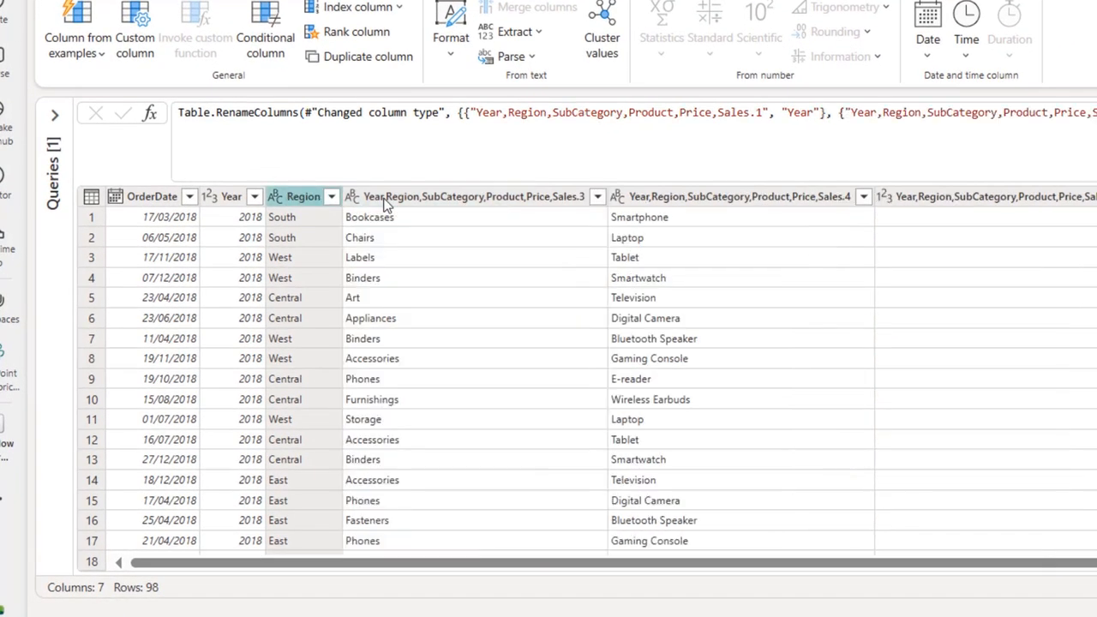
- Rename the split columns ending in Sales.3 and Sales.4 as SubCategory and Product
double_click(440, 199)
type("Sub")
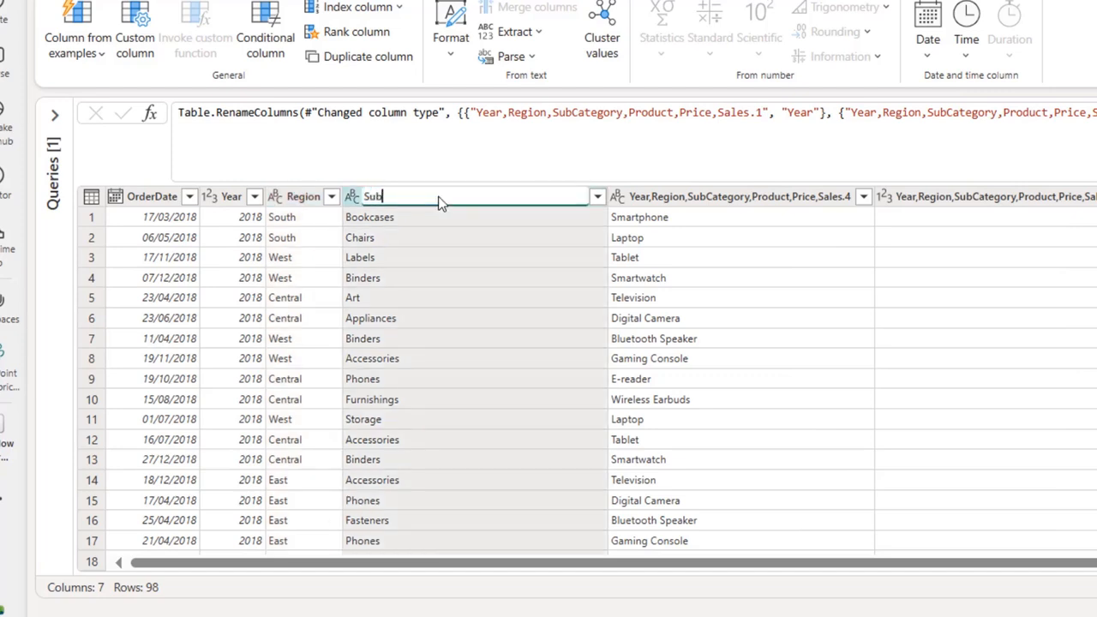
type("Catwgory")
key("Return")
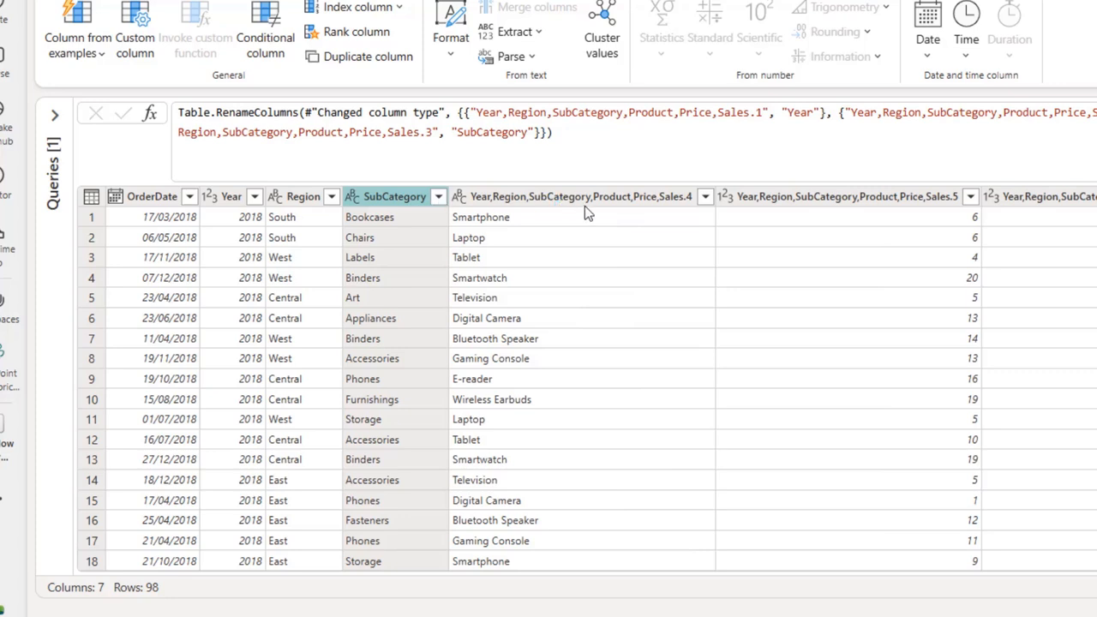
double_click(579, 199)
type("Product")
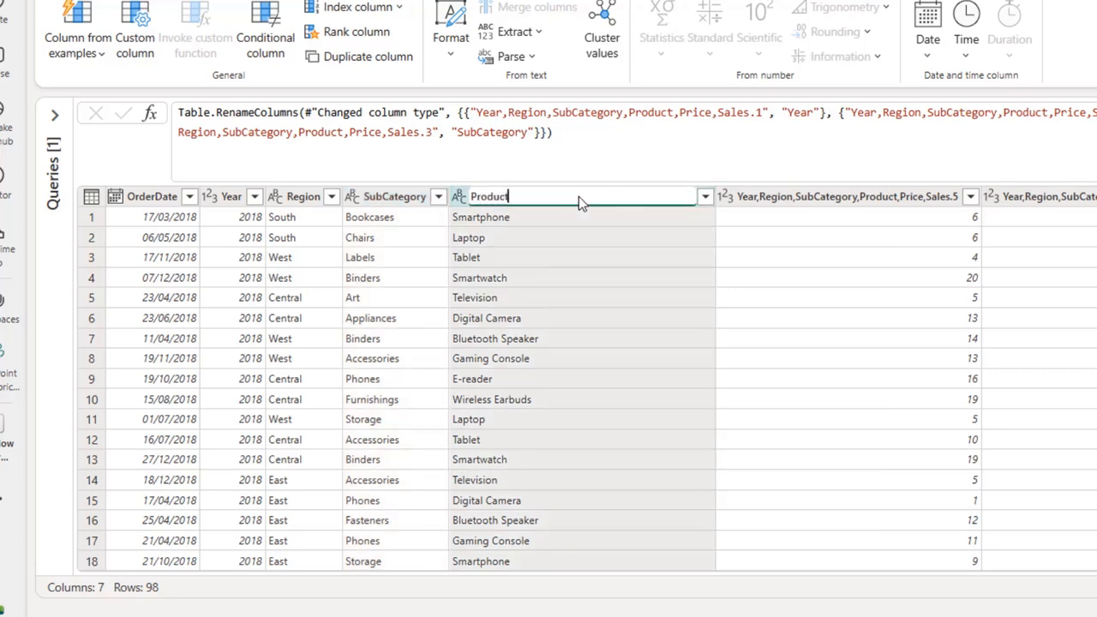
key("Return")
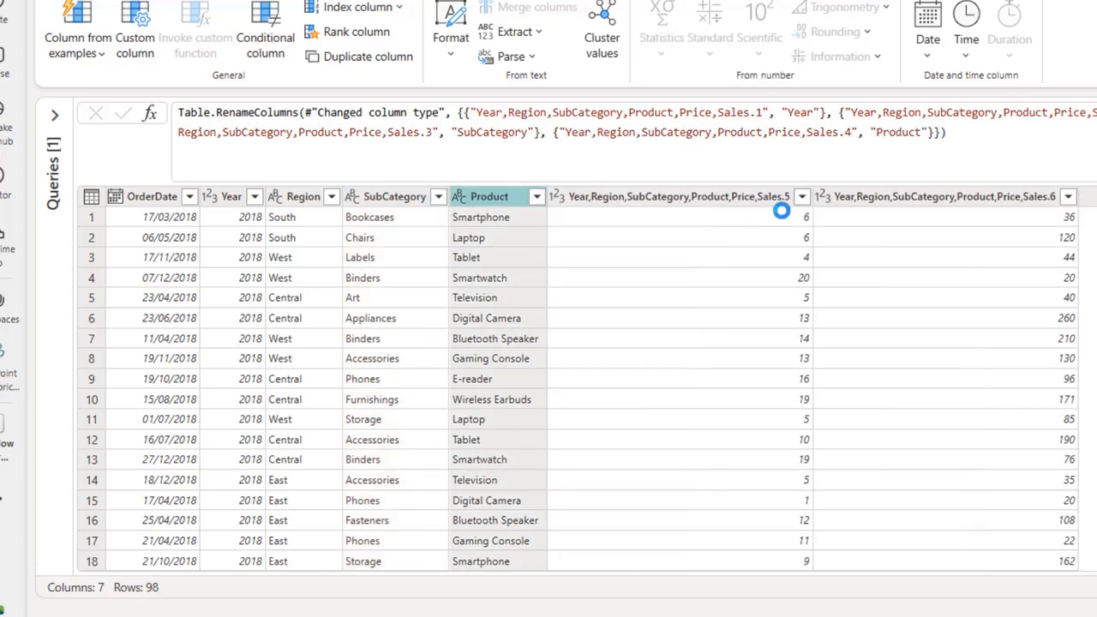
- Rename the split columns ending in Sales.5 and Sales.6 as Price and Sales
left_click(712, 203)
double_click(711, 203)
type("Price")
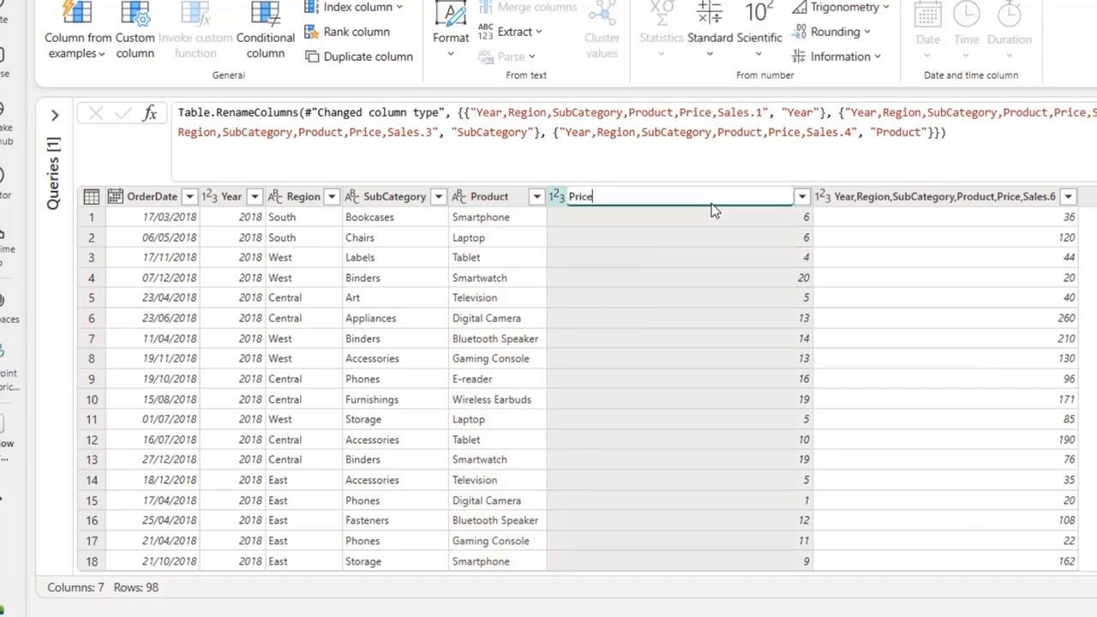
key("Return")
left_click(804, 201)
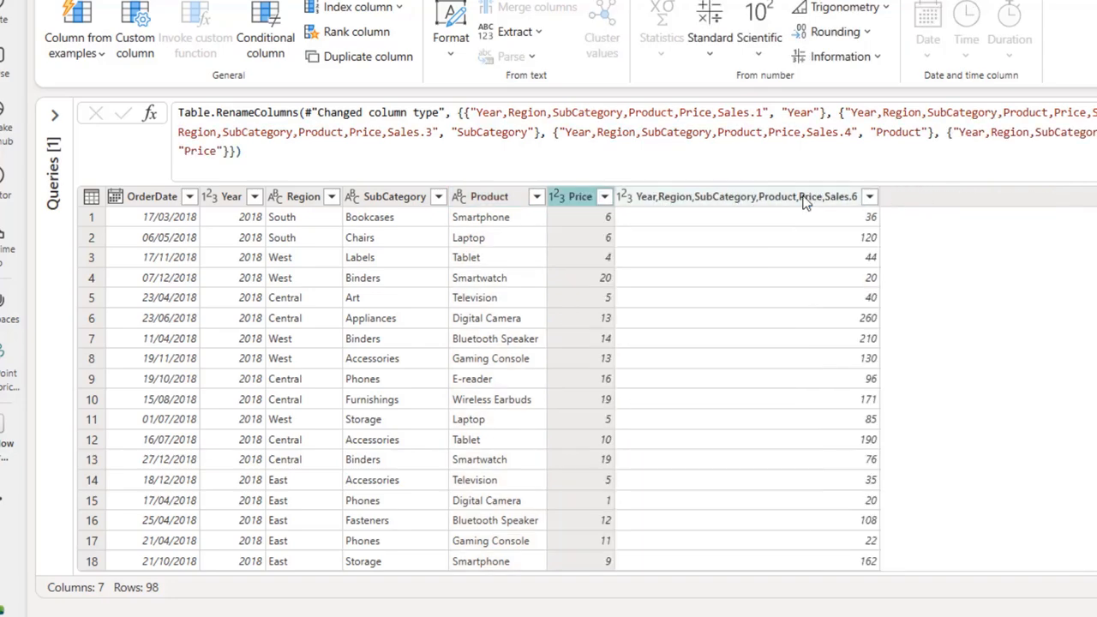
double_click(806, 200)
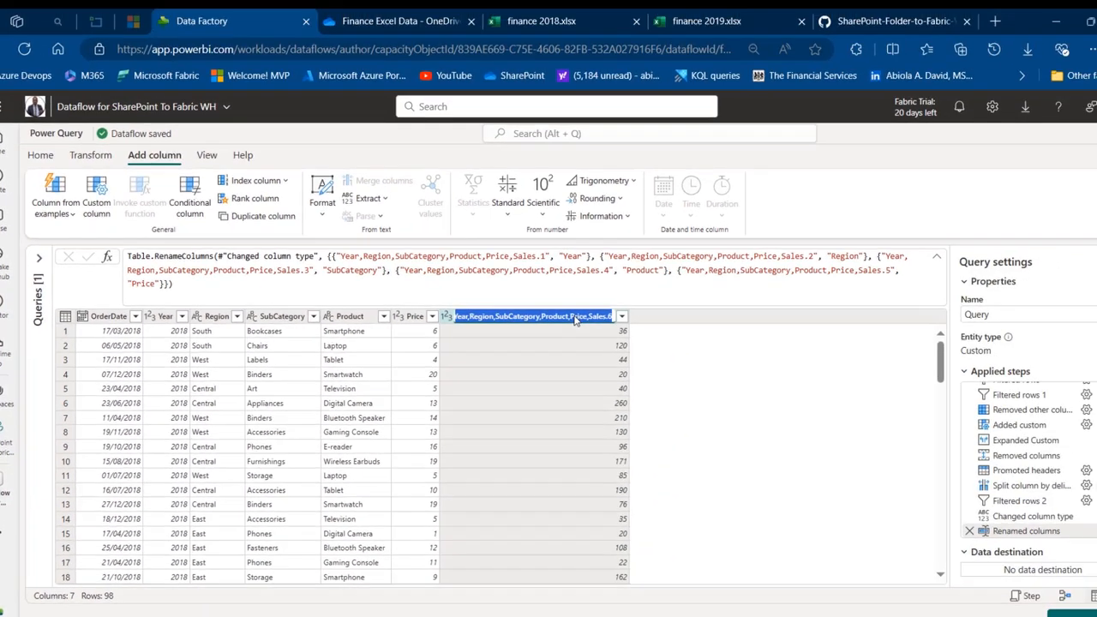
type("Sales")
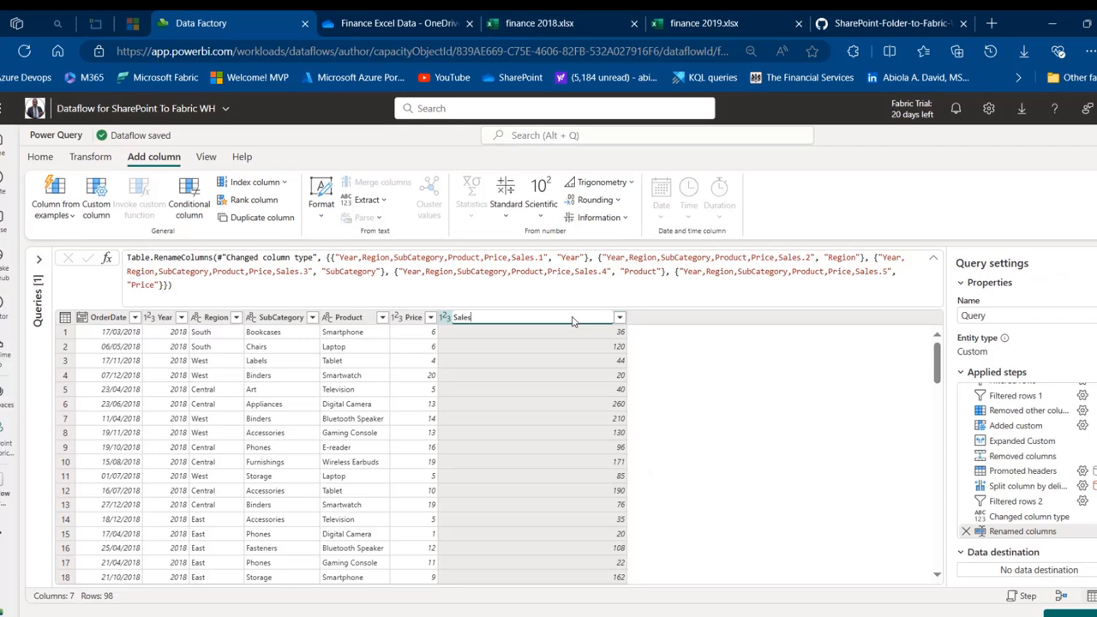
key("Return")
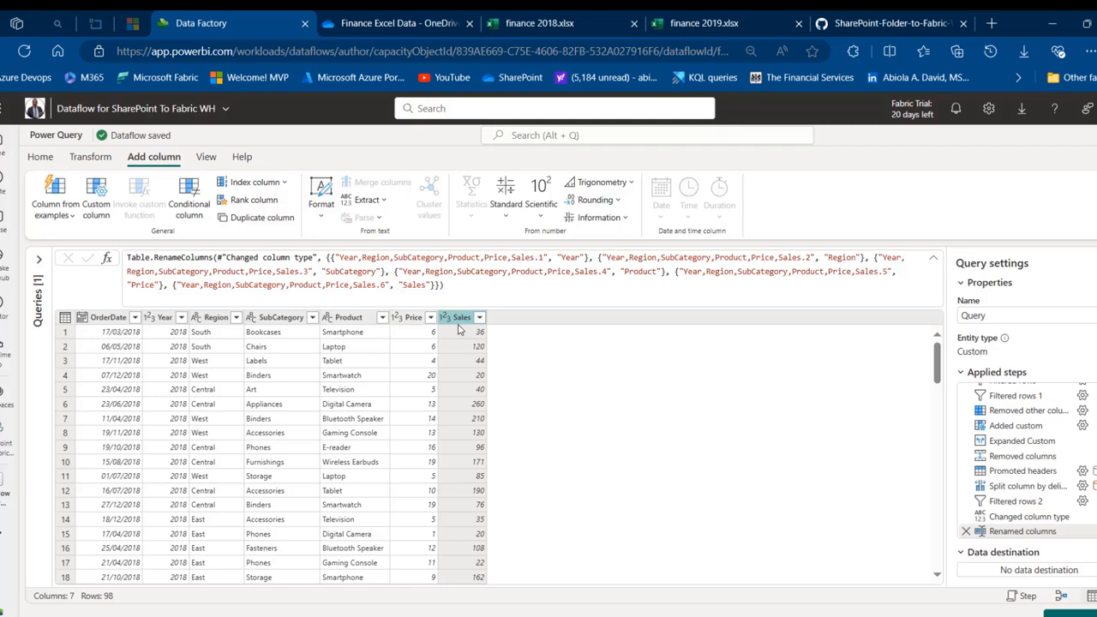
- Add a column that divides Sales by Price and rename it as Units
left_click(896, 19)
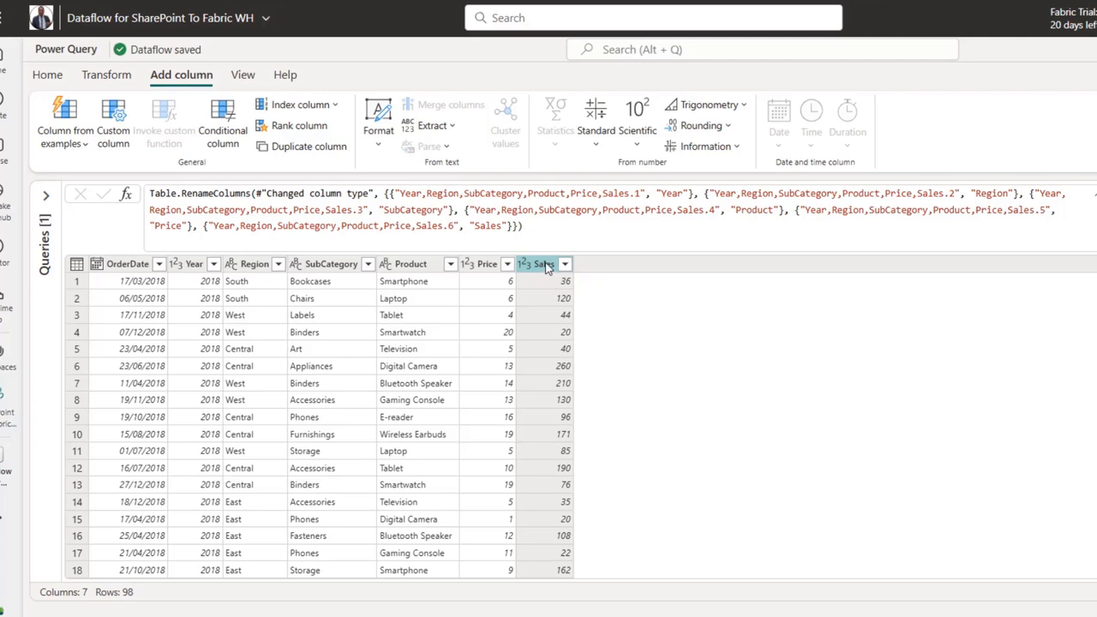
left_click(485, 266, "ctrl")
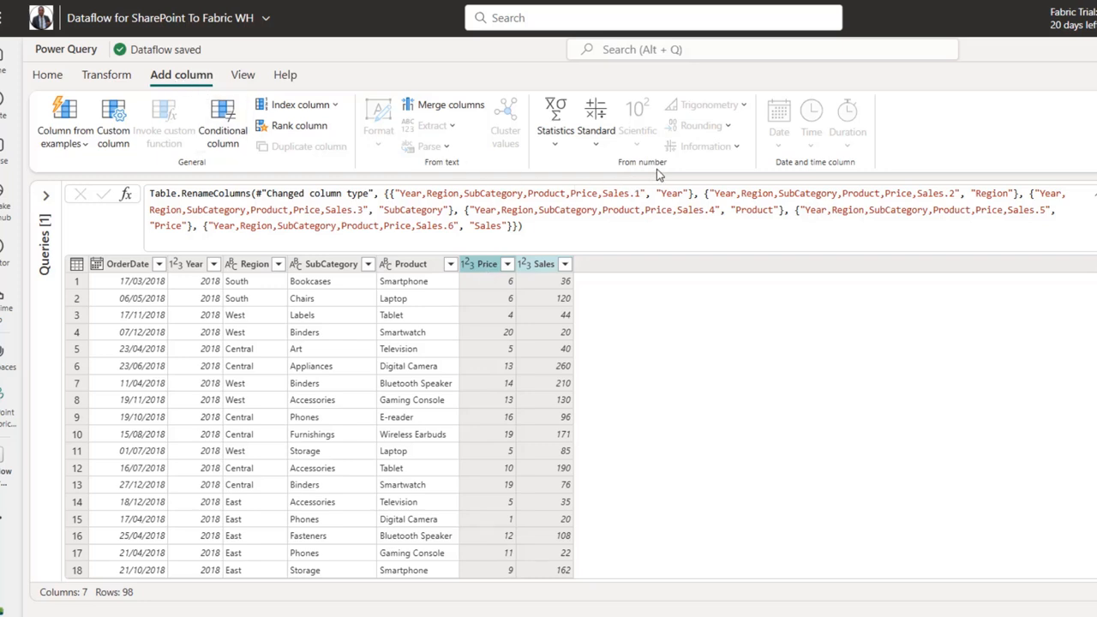
left_click(605, 143)
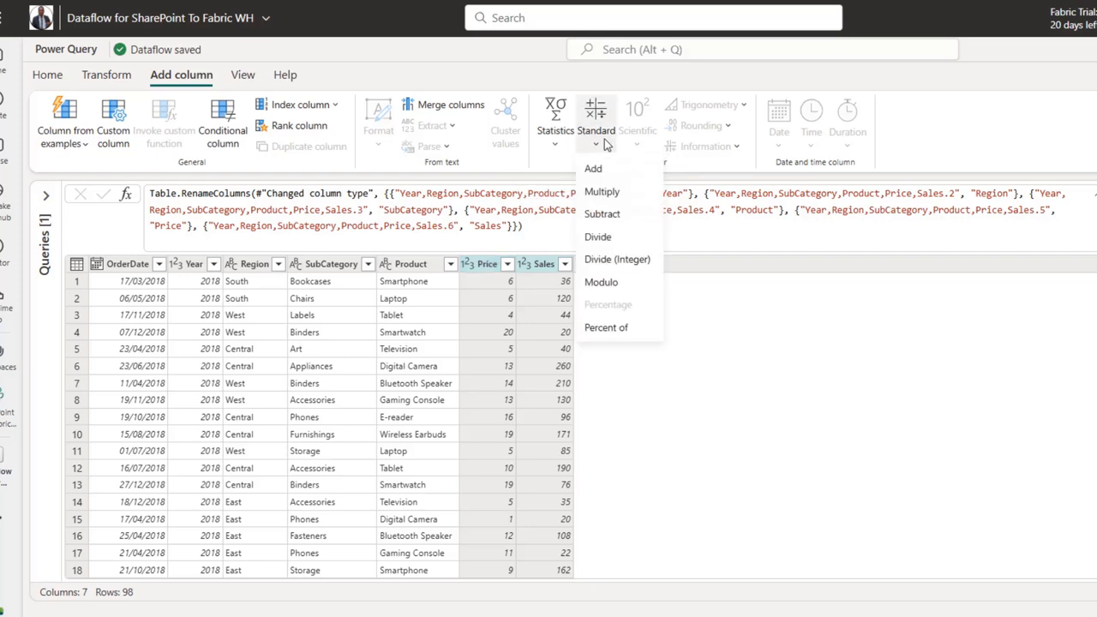
left_click(616, 239)
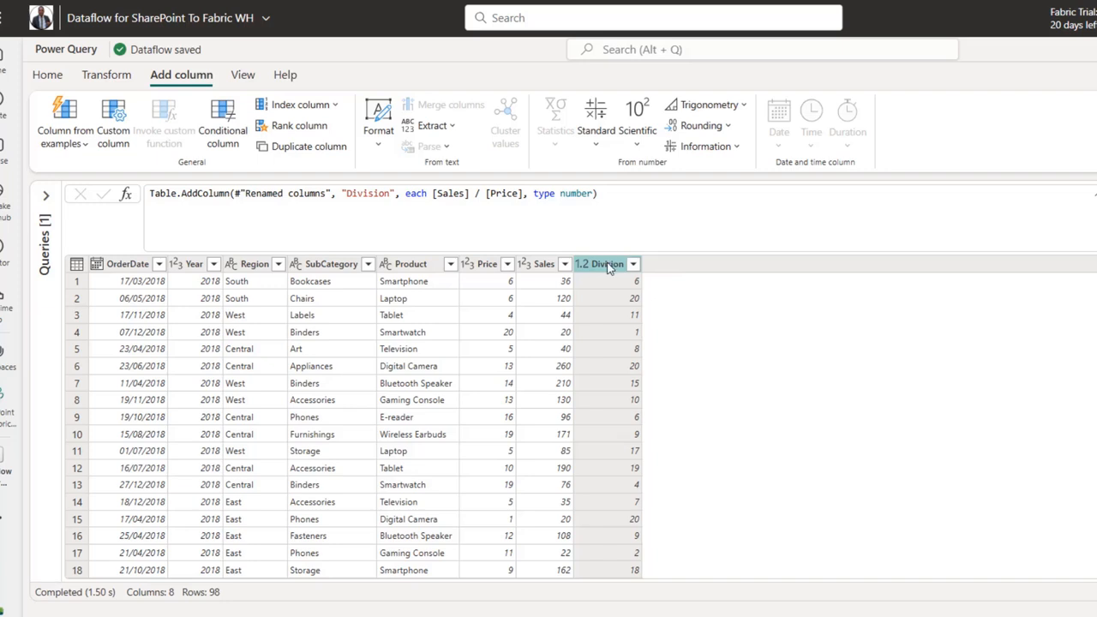
double_click(611, 266)
type("Units")
key("Return")
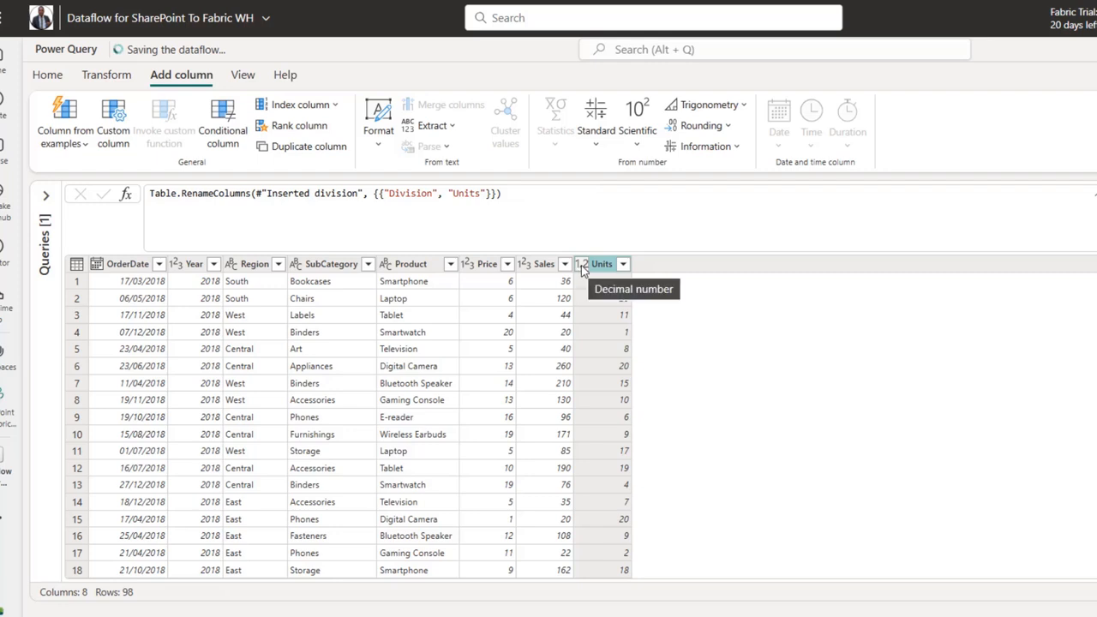
- Set the Units column's data type to Whole number and move the column between Price and Sales
left_click(582, 266)
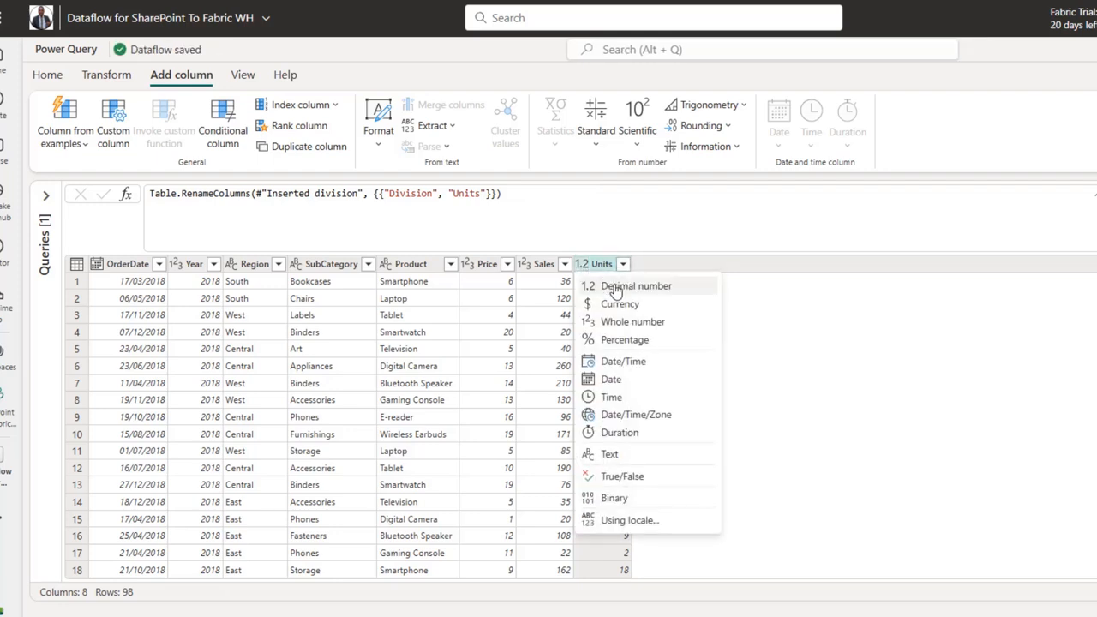
left_click(630, 323)
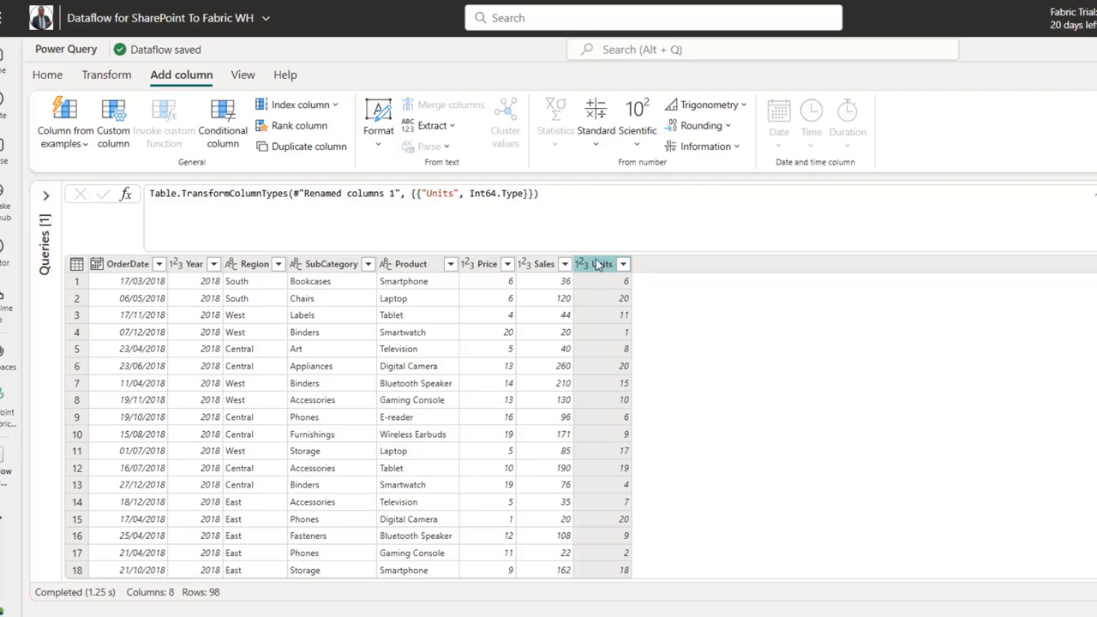
left_click_drag(600, 267, 545, 266)
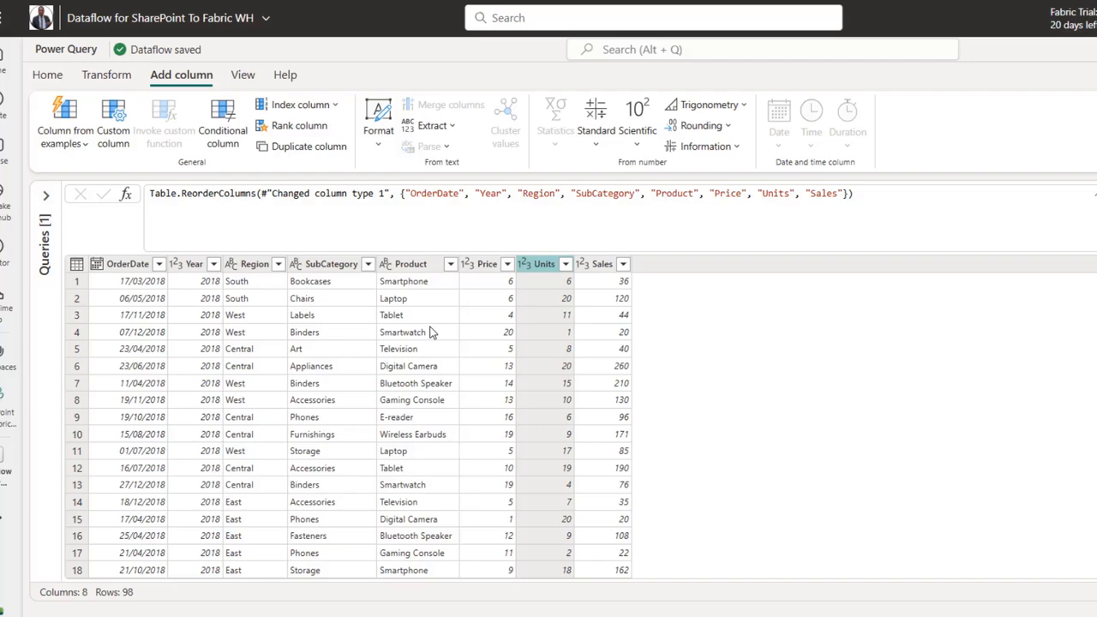
- Check the data destinations available for the query, and close the dataflow using the Publish later option
left_click(48, 76)
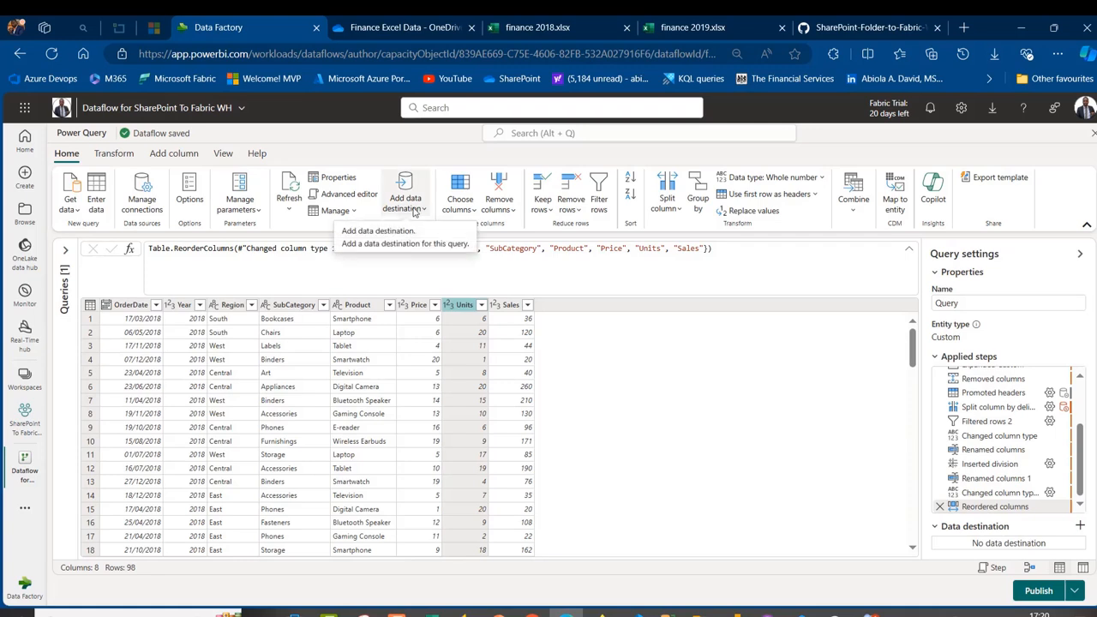
left_click(415, 210)
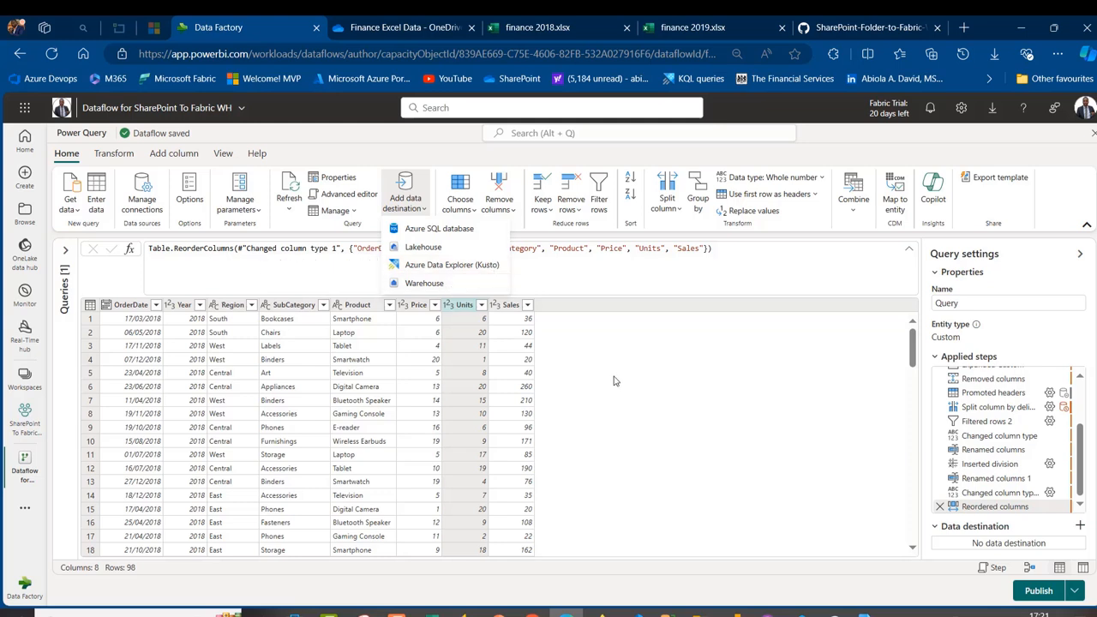
mouse_move(990, 464)
left_click(1075, 592)
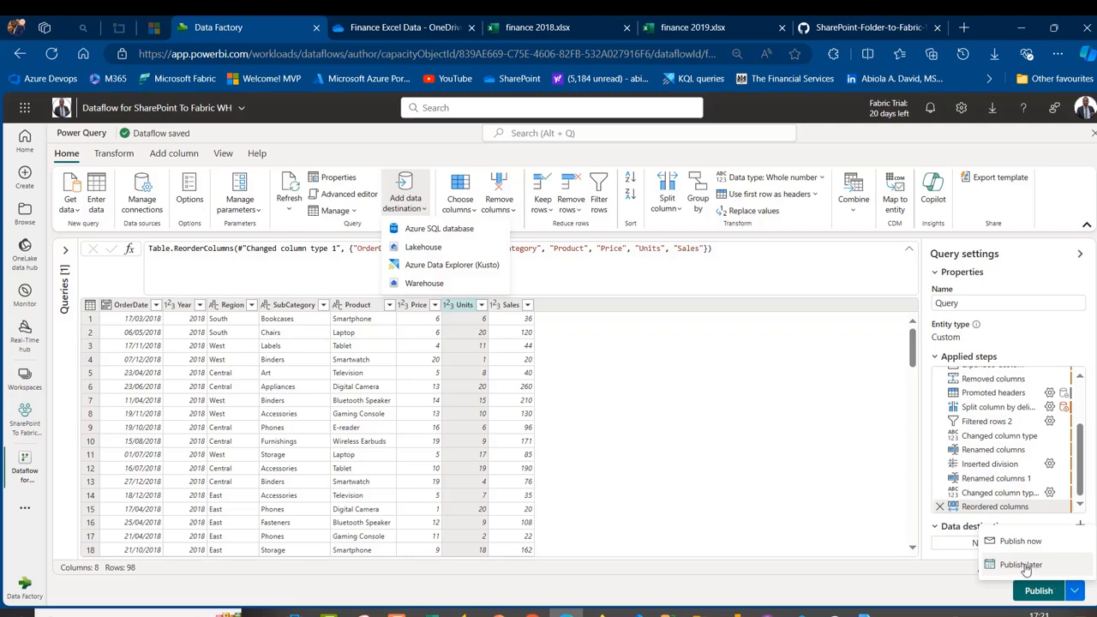
left_click(1027, 568)
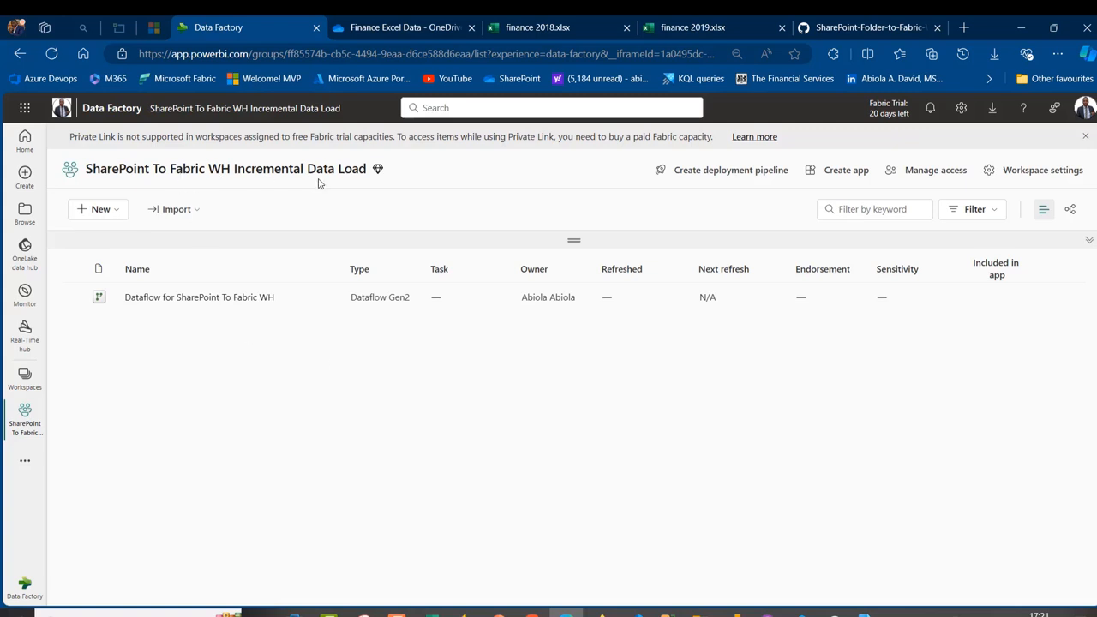
- Create a new warehouse named SharePoint To FabricWH in the workspace
left_click(99, 209)
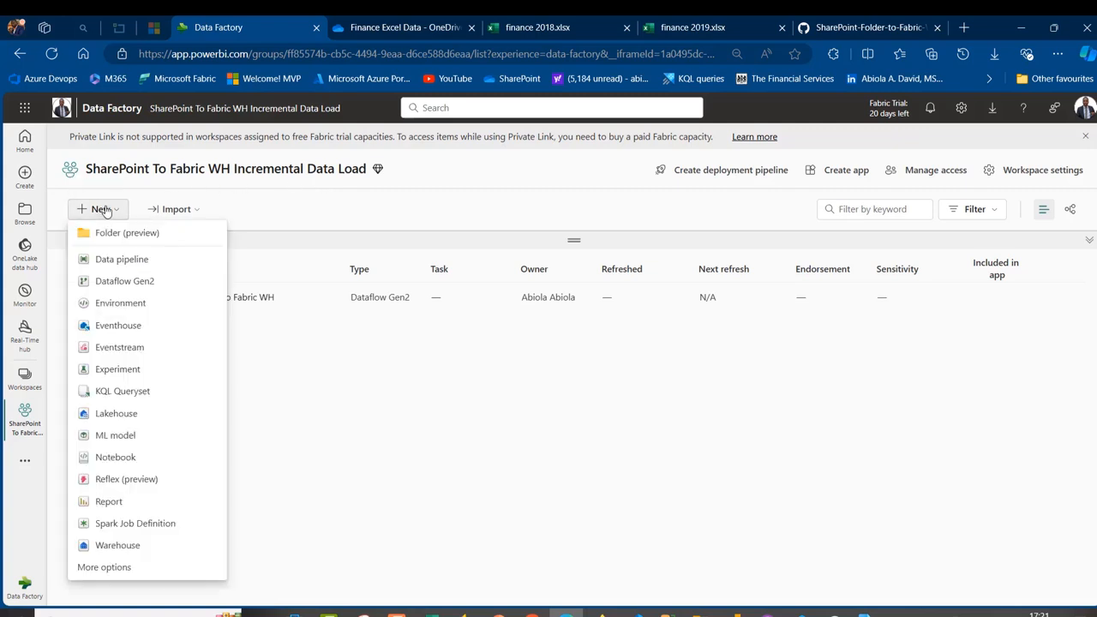
left_click(120, 545)
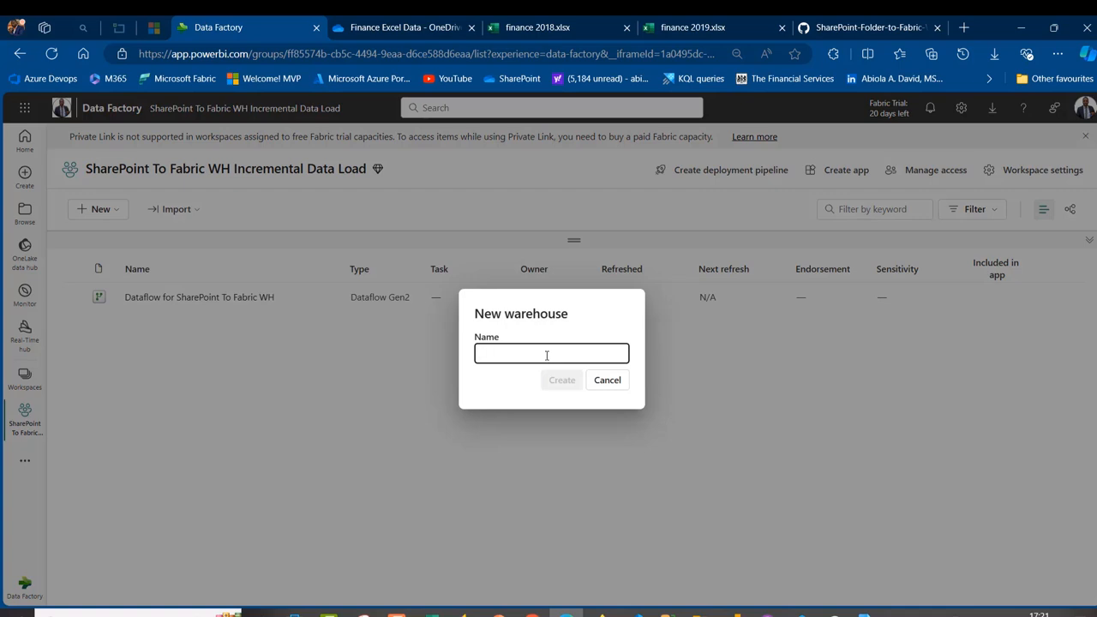
type("SharePoint To FabricWH")
left_click(562, 383)
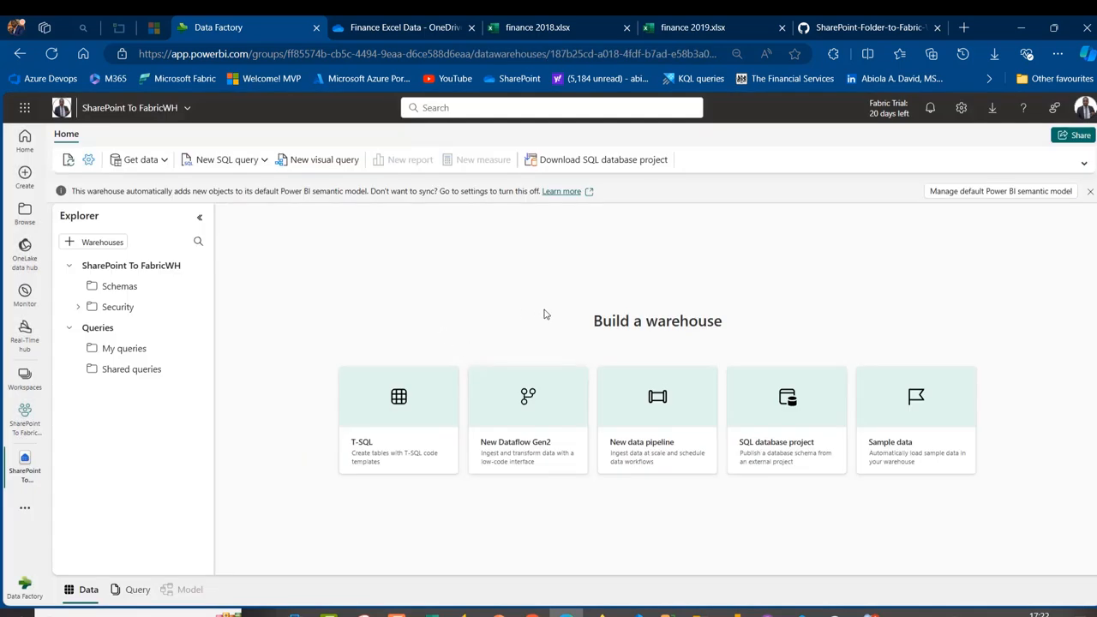
- Start a T-SQL query in the warehouse and replace its template code with the Incremental Load Source Code copied from GitHub
left_click(400, 404)
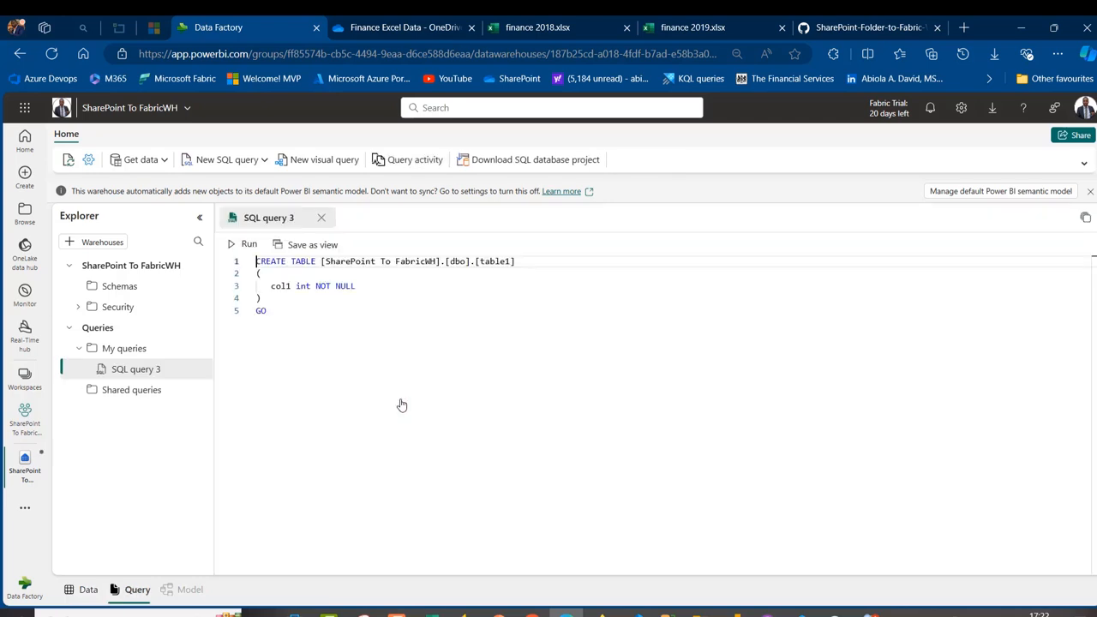
left_click(854, 21)
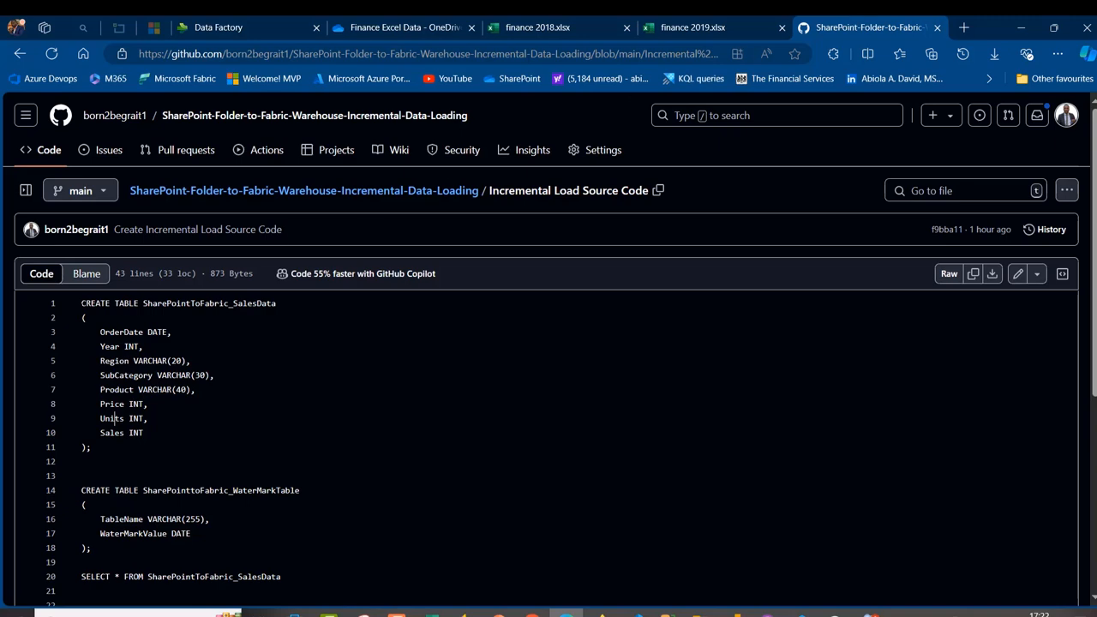
key("ctrl+a")
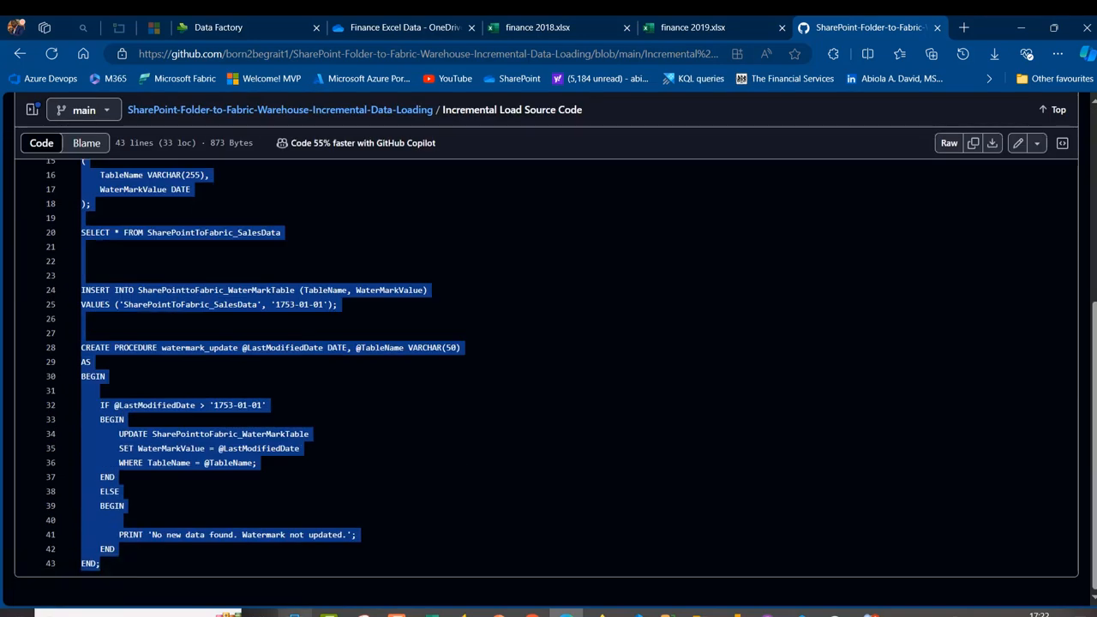
scroll(428, 386, "up", 5)
left_click(242, 23)
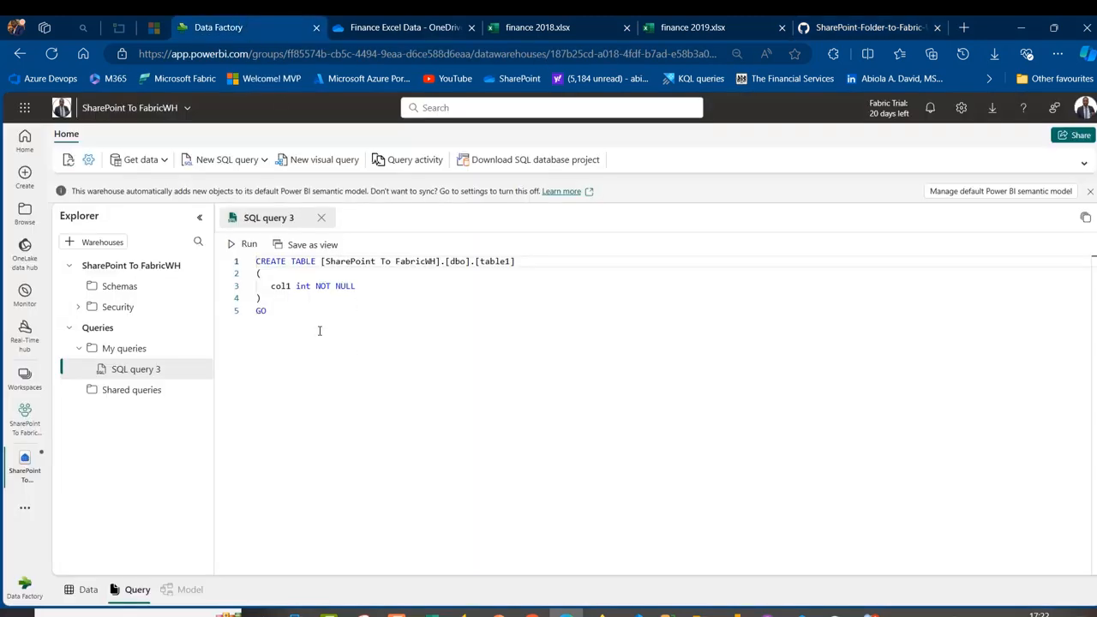
key("ctrl+a")
key("Delete")
key("ctrl+v")
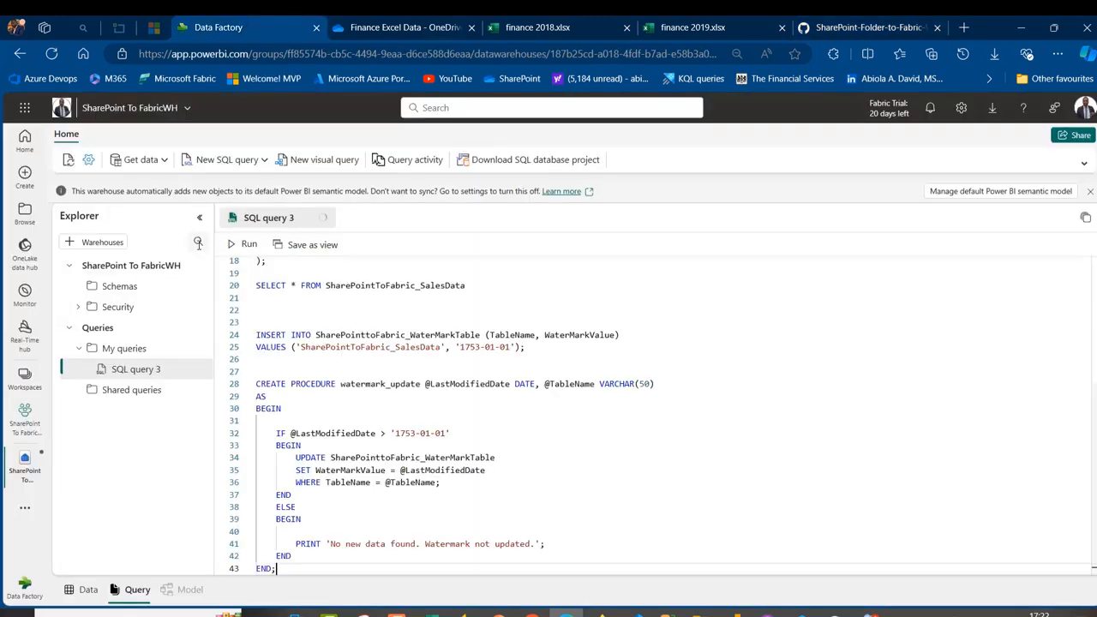
- Run only the CREATE TABLE statement for SharePointToFabric_SalesData in the SQL query
scroll(349, 323, "up", 5)
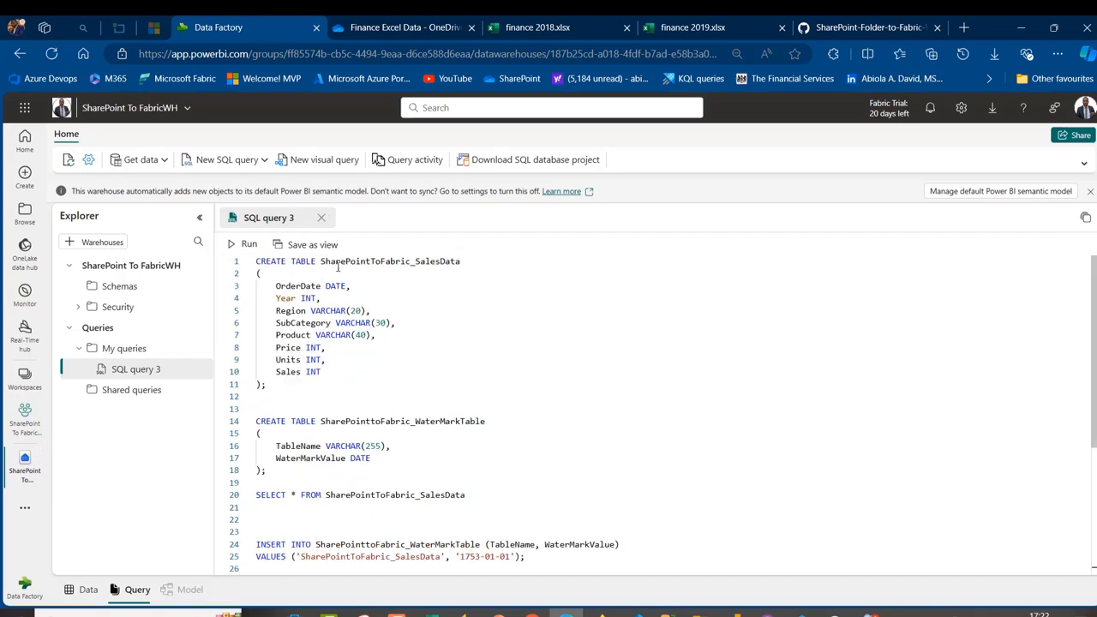
mouse_move(354, 266)
mouse_move(294, 286)
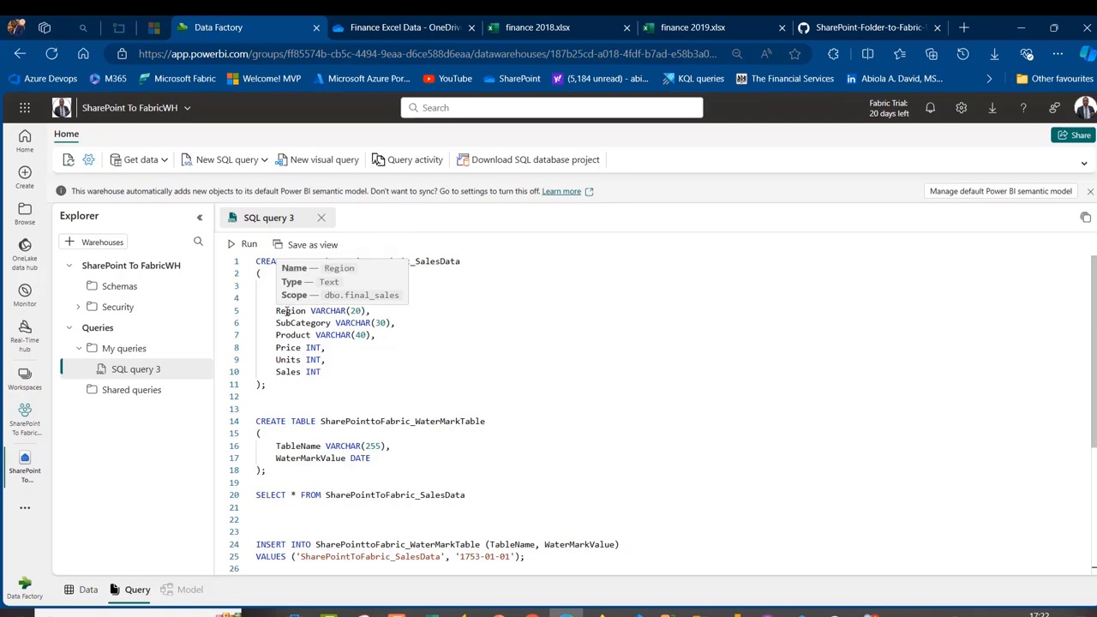
mouse_move(295, 336)
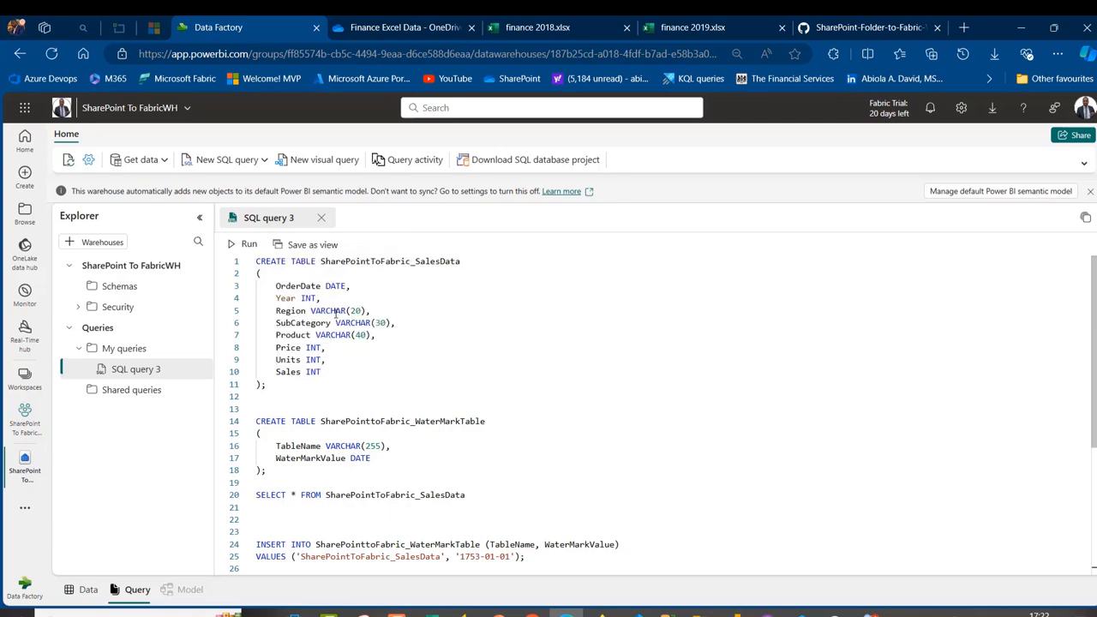
left_click_drag(394, 341, 291, 311)
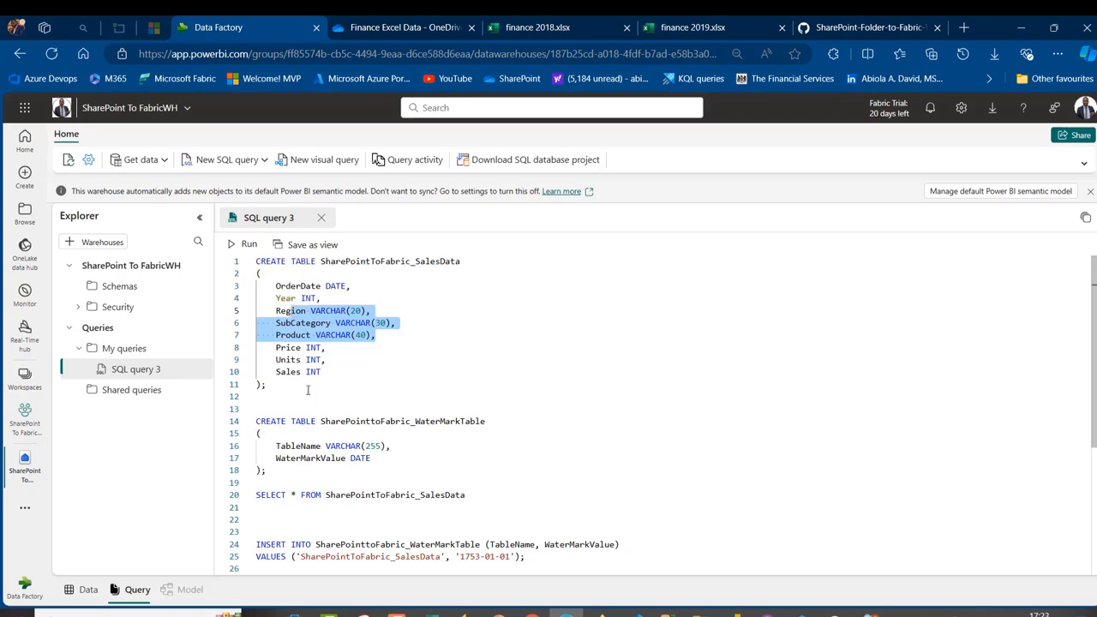
left_click_drag(336, 385, 180, 249)
left_click(249, 244)
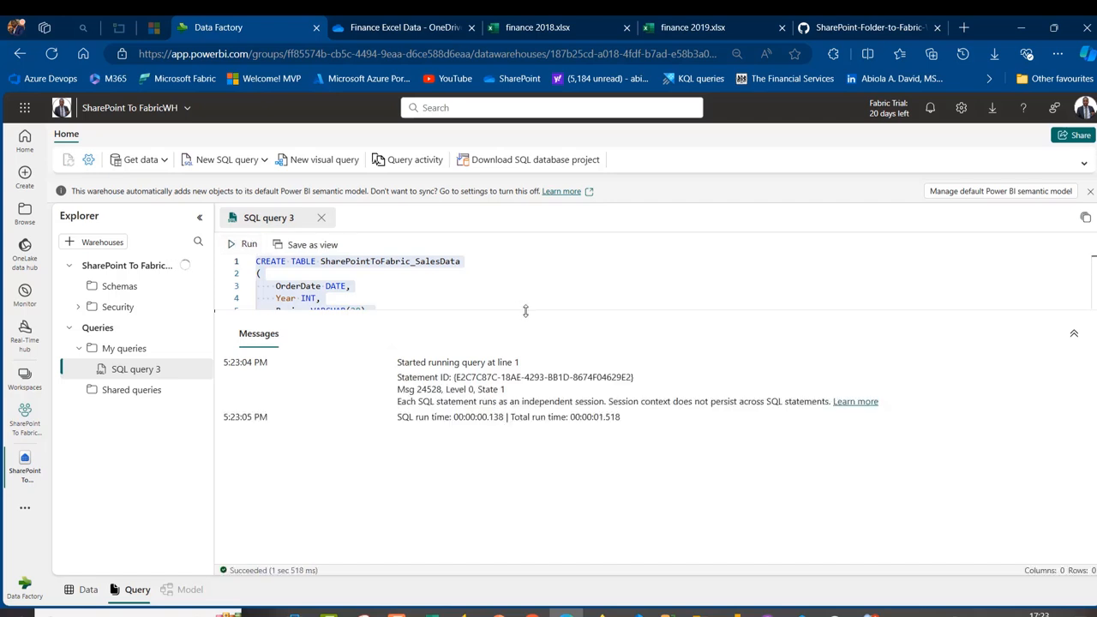
left_click_drag(518, 311, 539, 460)
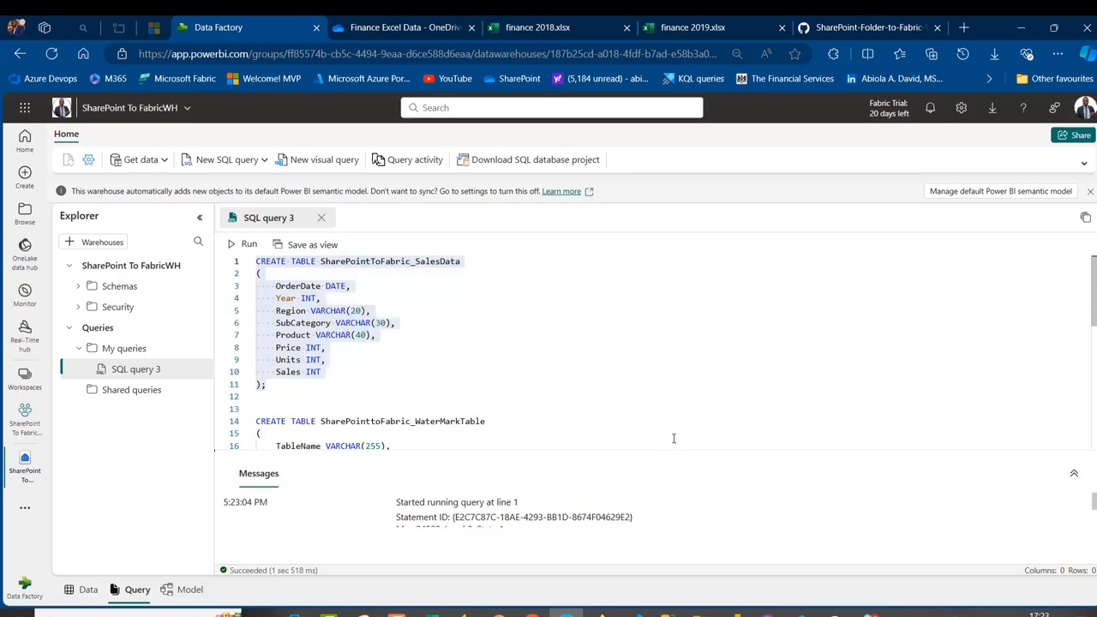
left_click_drag(681, 453, 710, 528)
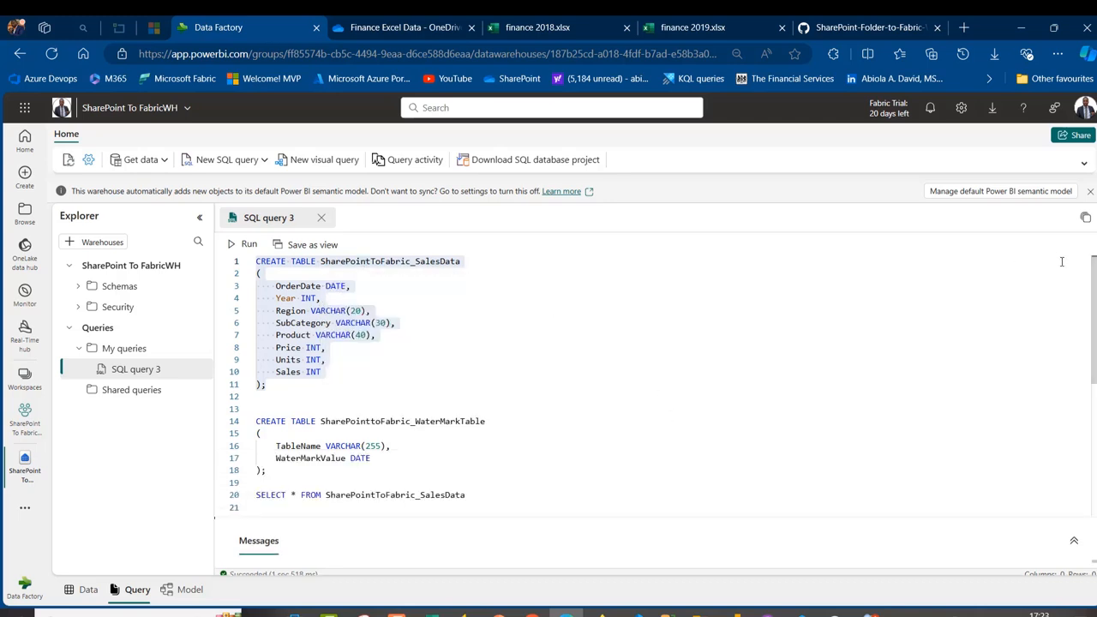
- Run only the CREATE TABLE statement for SharePointtoFabric_WaterMarkTable with its TableName and WaterMarkValue columns
scroll(1061, 261, "down", 3)
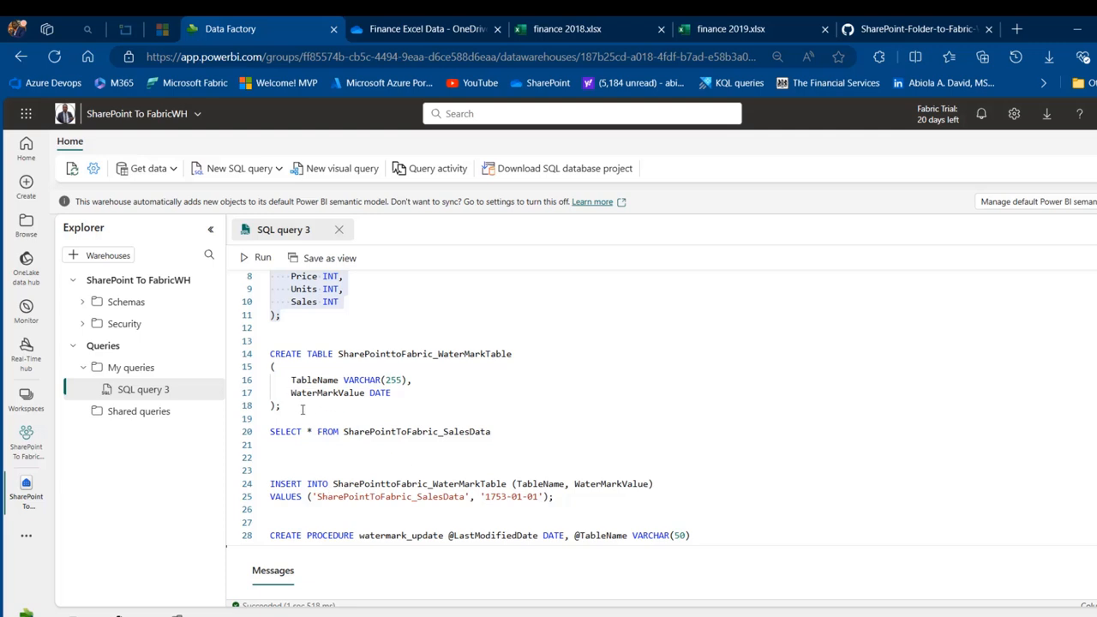
left_click_drag(302, 410, 266, 355)
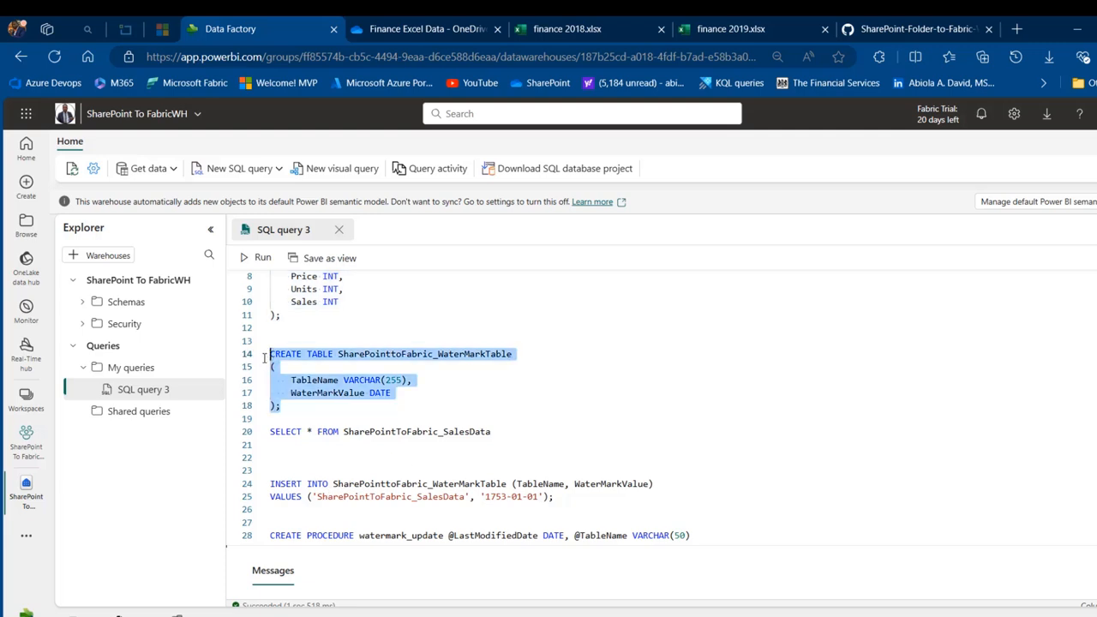
left_click(263, 262)
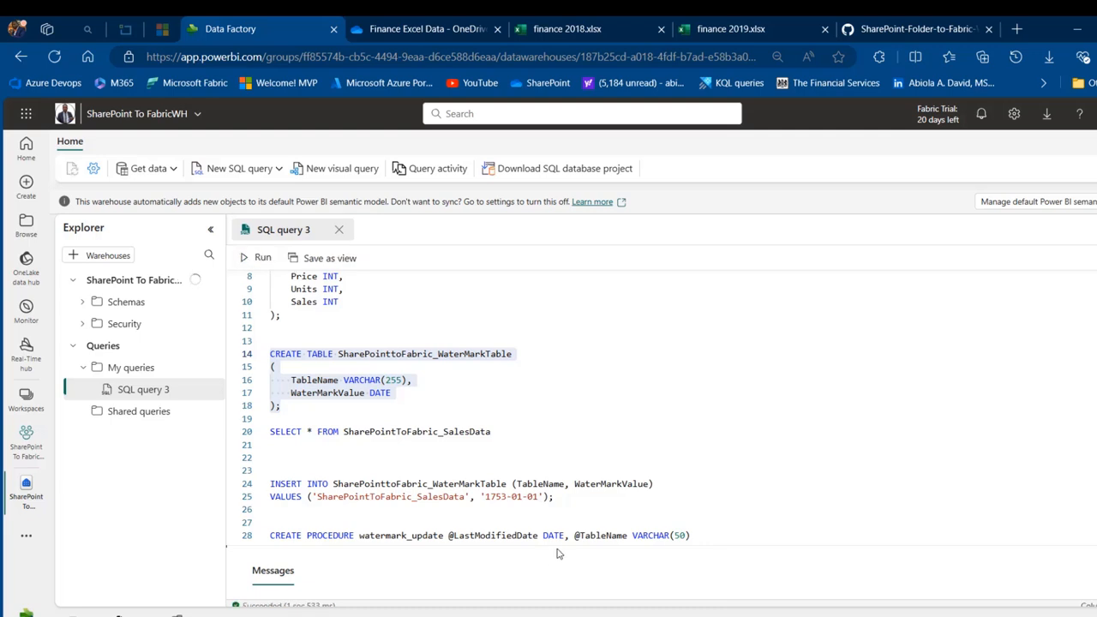
left_click_drag(568, 544, 607, 439)
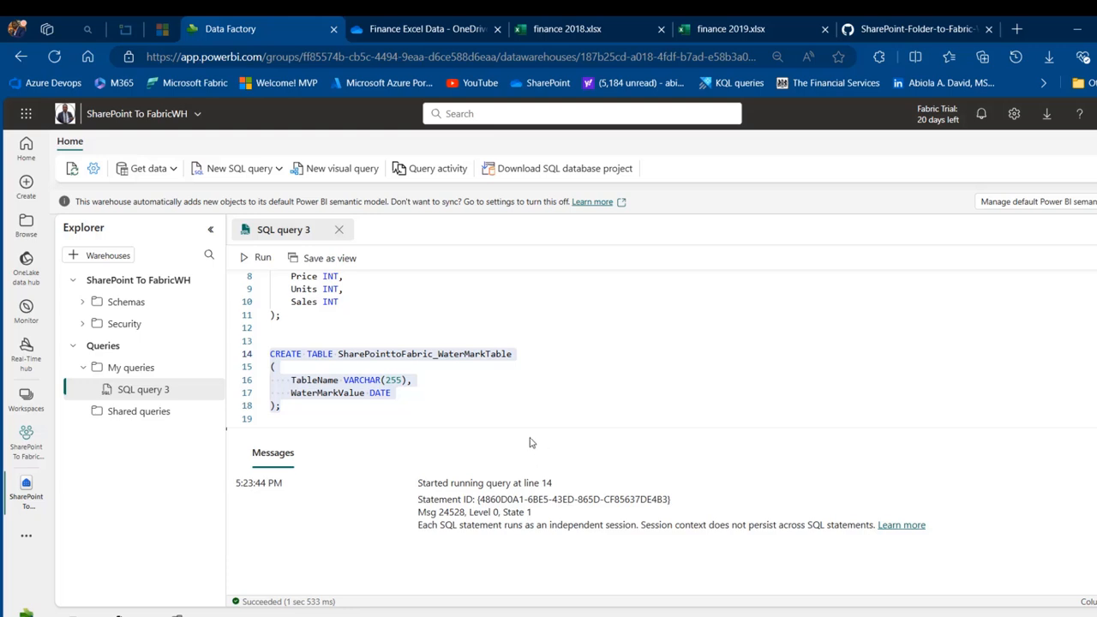
left_click_drag(526, 427, 548, 612)
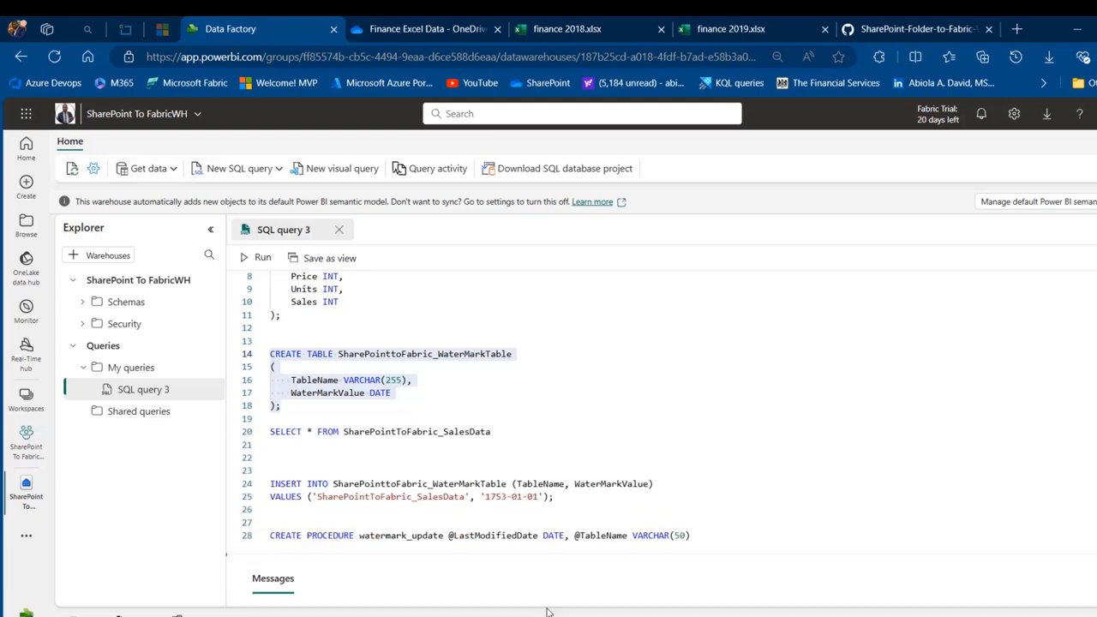
- Run the INSERT statement that adds 'SharePointToFabric_SalesData' with watermark '1753-01-01' to SharePointtoFabric_WaterMarkTable
left_click(613, 508)
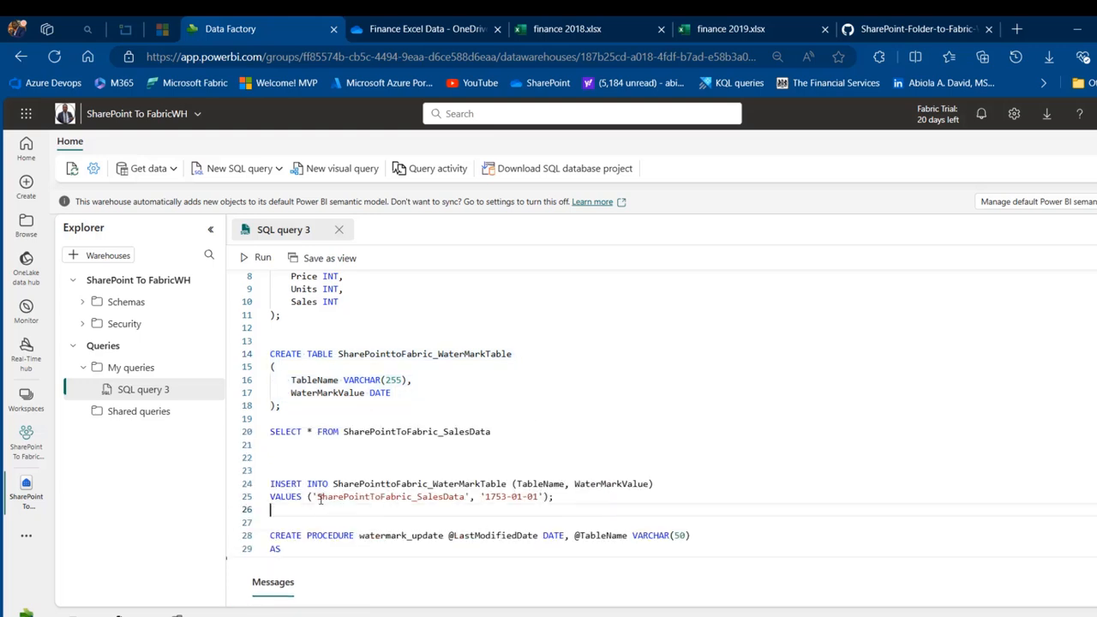
left_click(327, 498)
left_click_drag(318, 498, 441, 497)
left_click(333, 276)
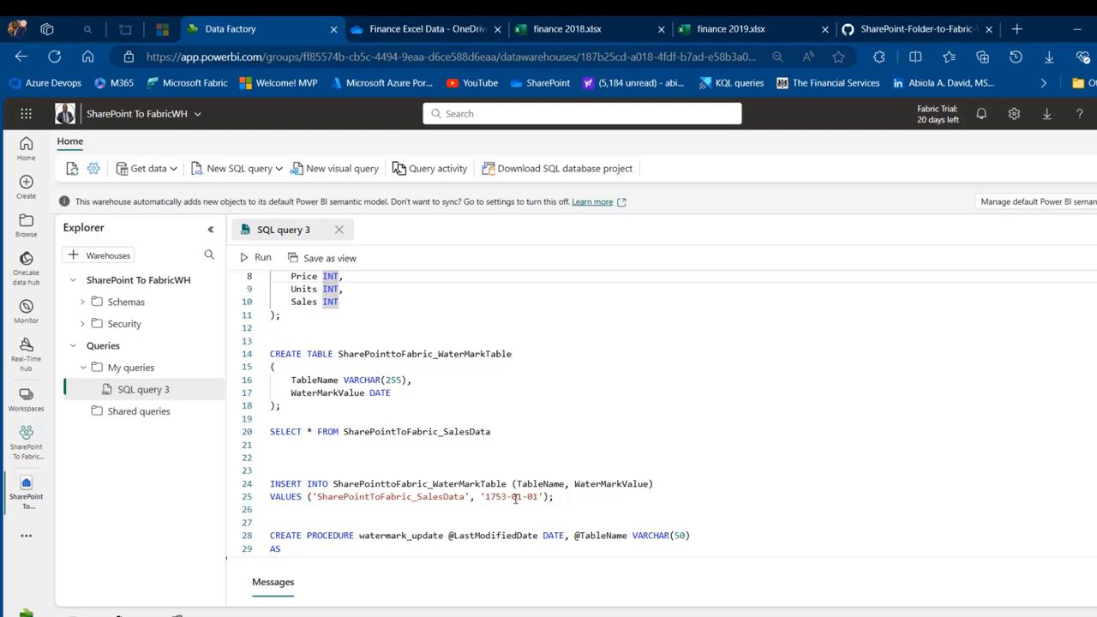
left_click_drag(615, 498, 271, 482)
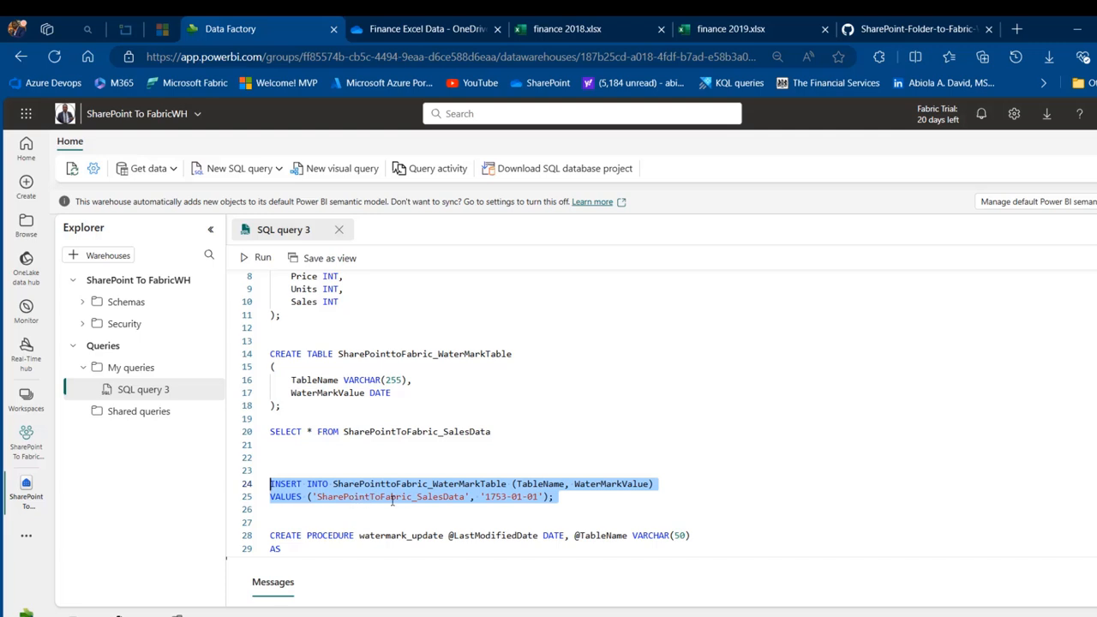
left_click(255, 257)
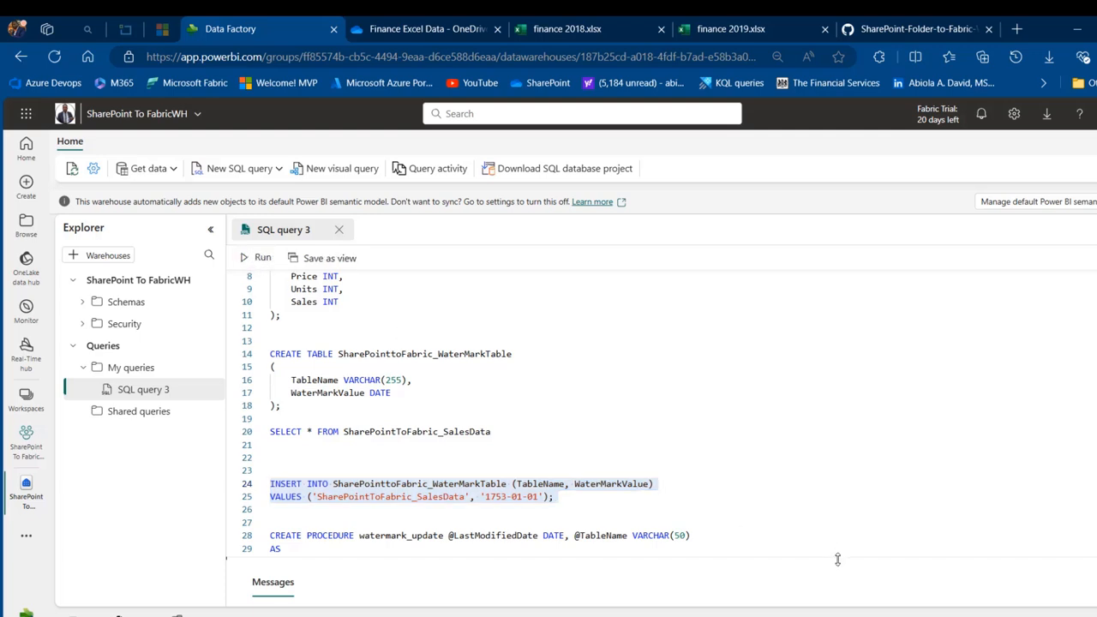
left_click_drag(837, 559, 779, 556)
- Run SELECT * FROM SharePointToFabric_SalesData and examine the table's columns in the results
left_click_drag(503, 431, 270, 432)
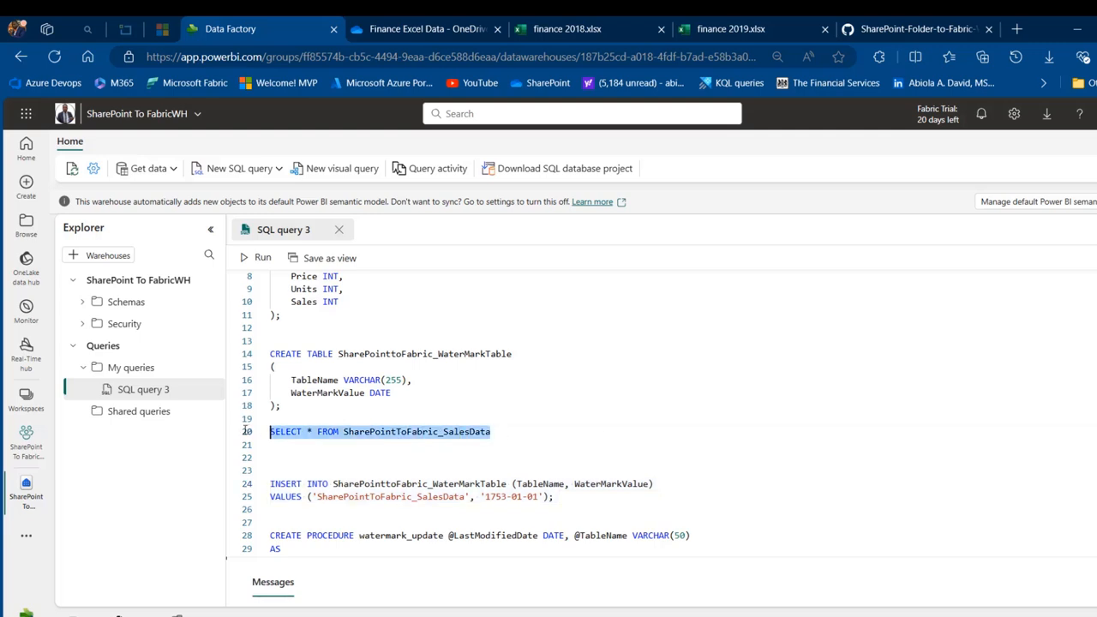
left_click(246, 258)
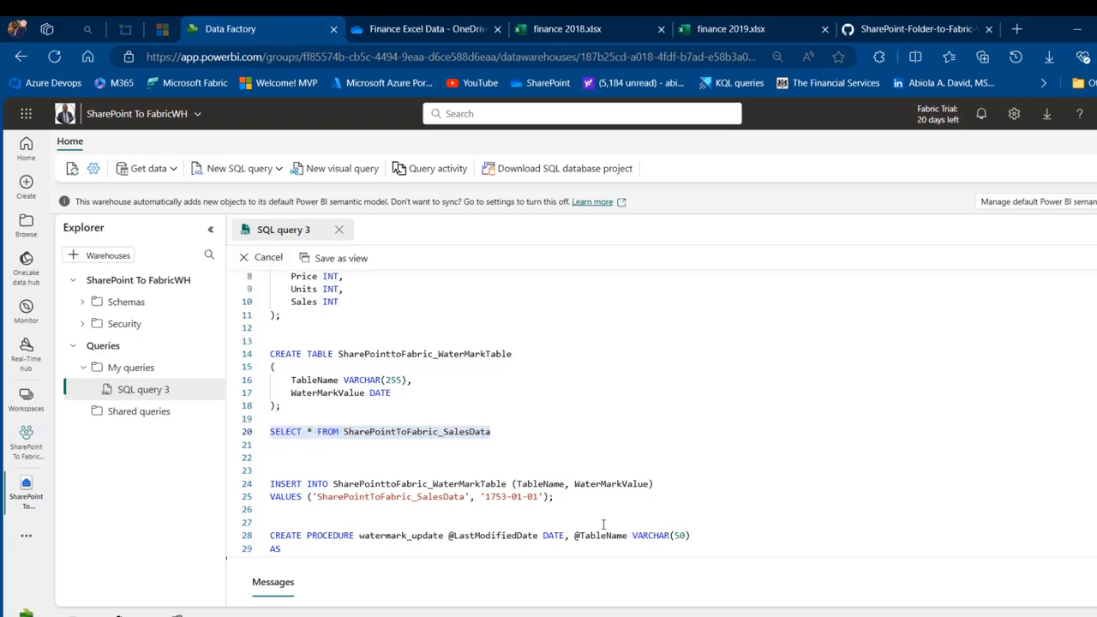
left_click_drag(660, 559, 681, 326)
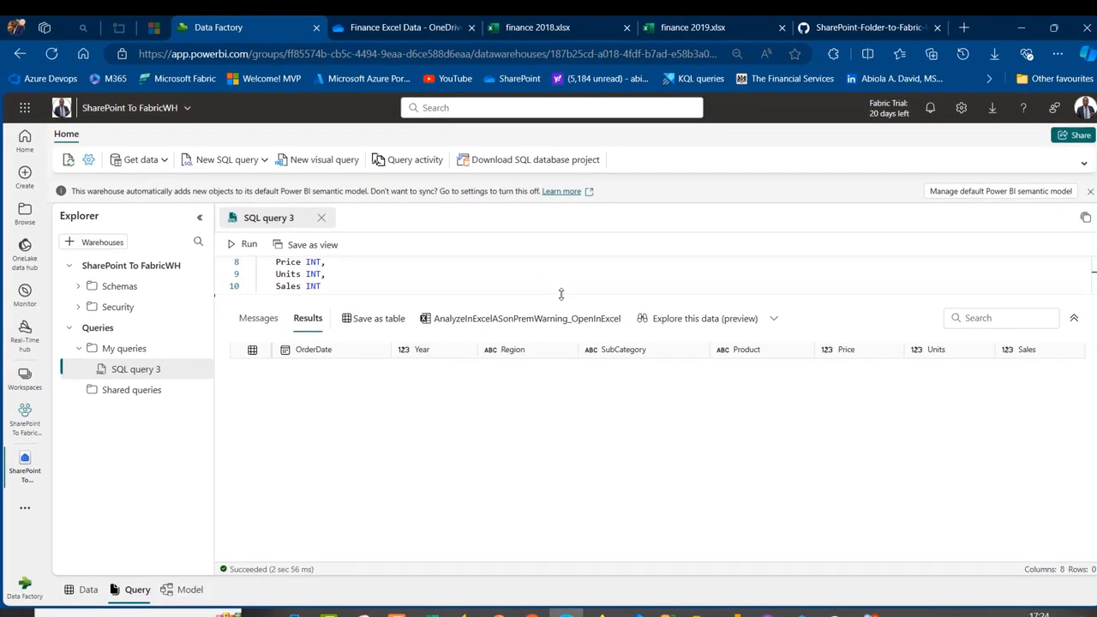
left_click_drag(560, 294, 561, 512)
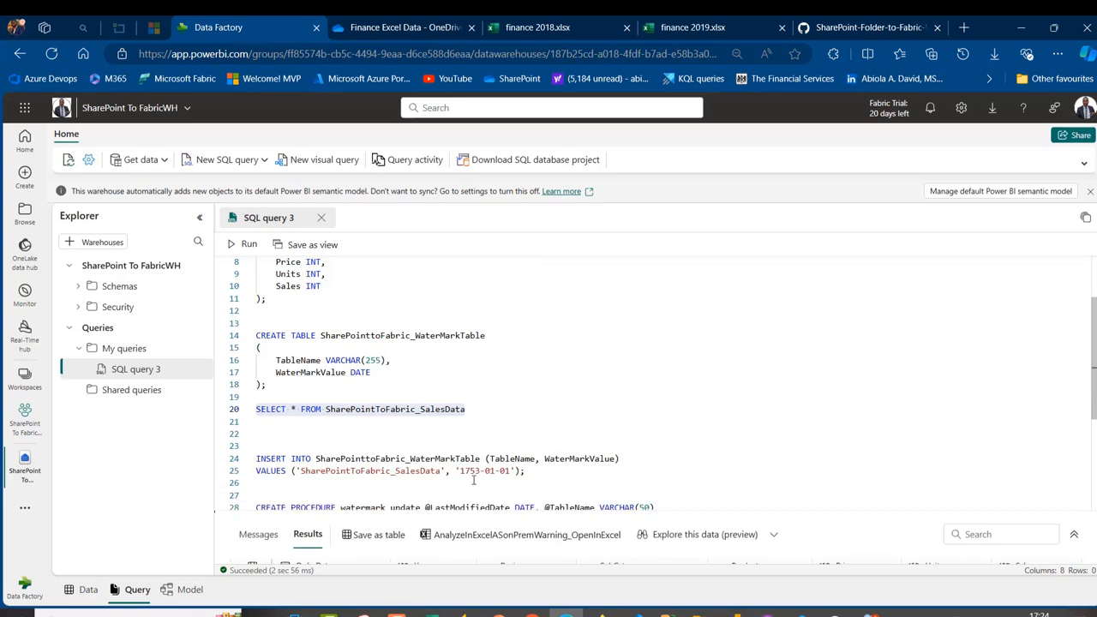
- Change the SELECT statement's table to SharePointtoFabric_WaterMarkTable and run that statement
double_click(343, 459)
key("ctrl+c")
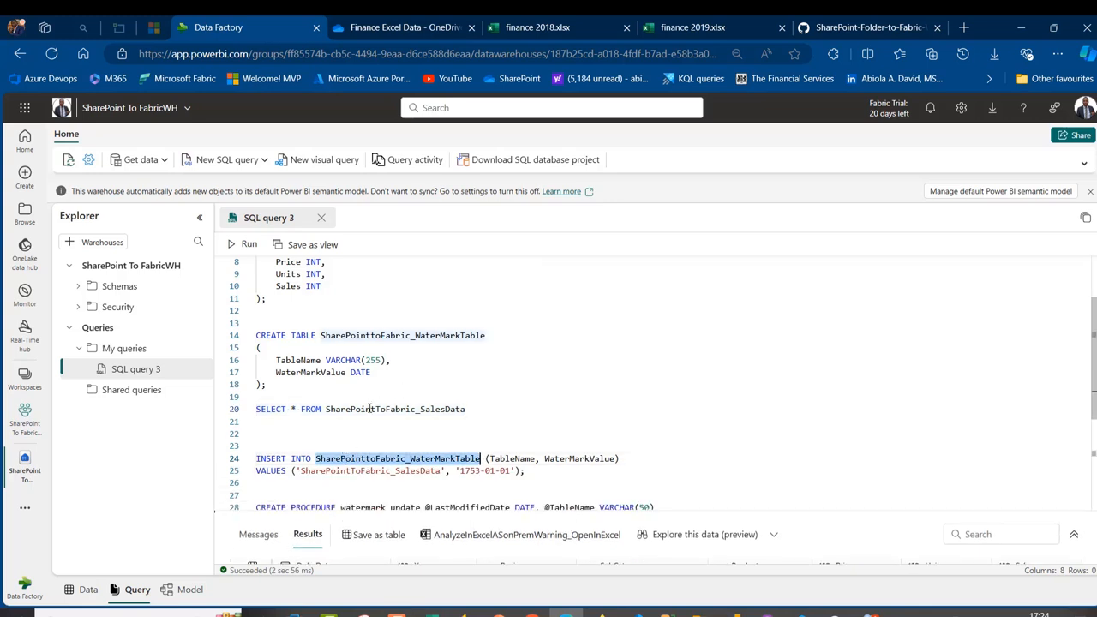
double_click(371, 409)
key("ctrl+v")
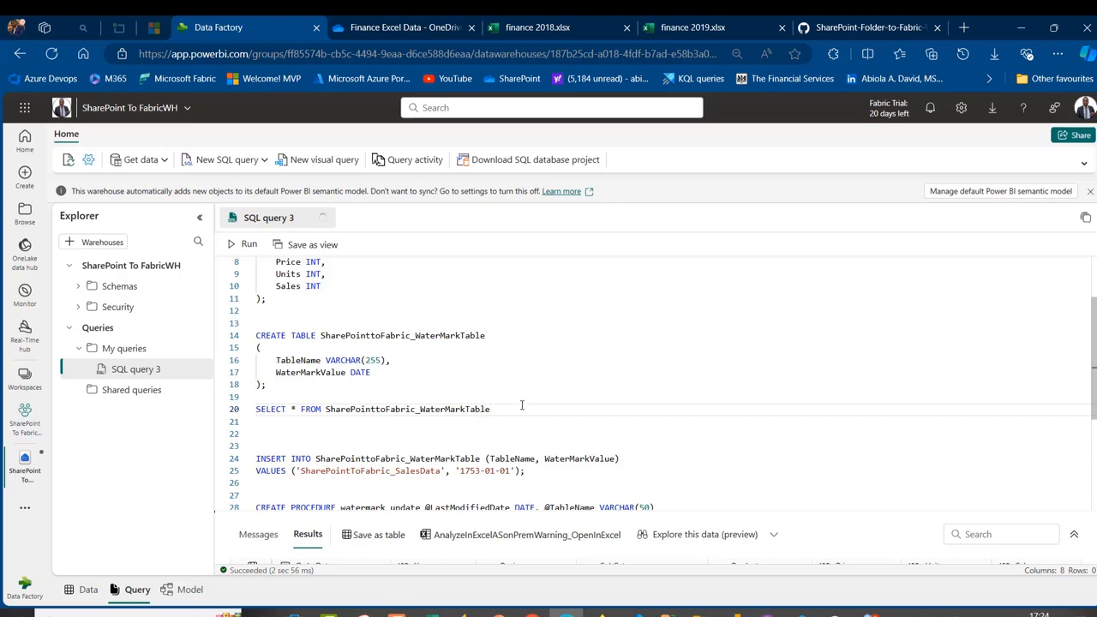
left_click_drag(519, 405, 247, 406)
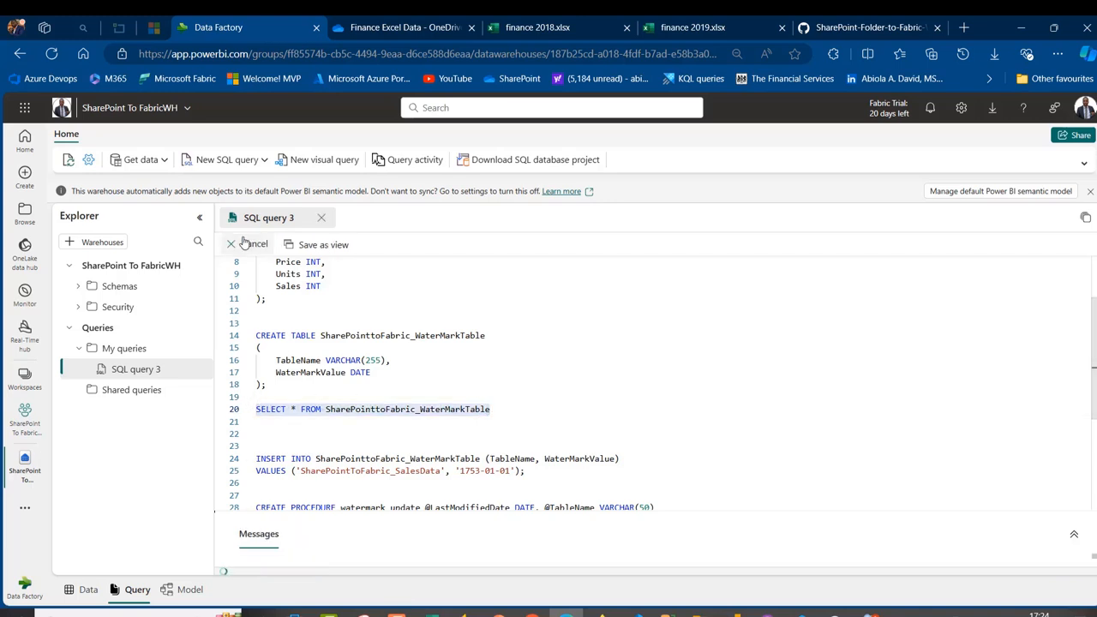
- Enlarge the results area to examine the TableName and WaterMarkValue of the watermark row, and shrink it again
left_click_drag(664, 509, 674, 450)
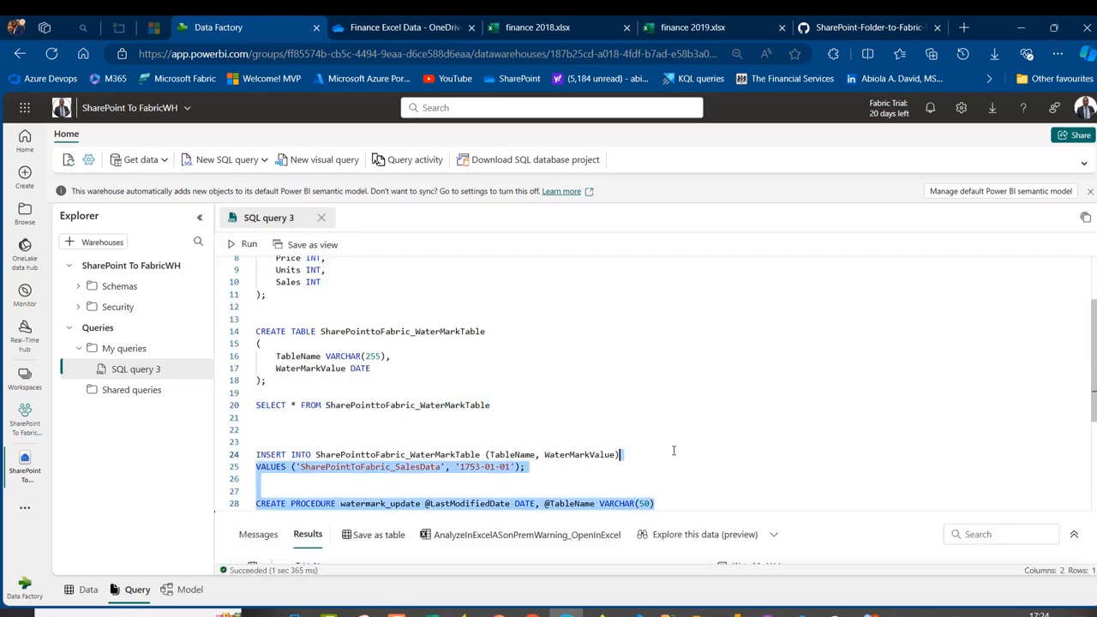
left_click_drag(694, 512, 733, 310)
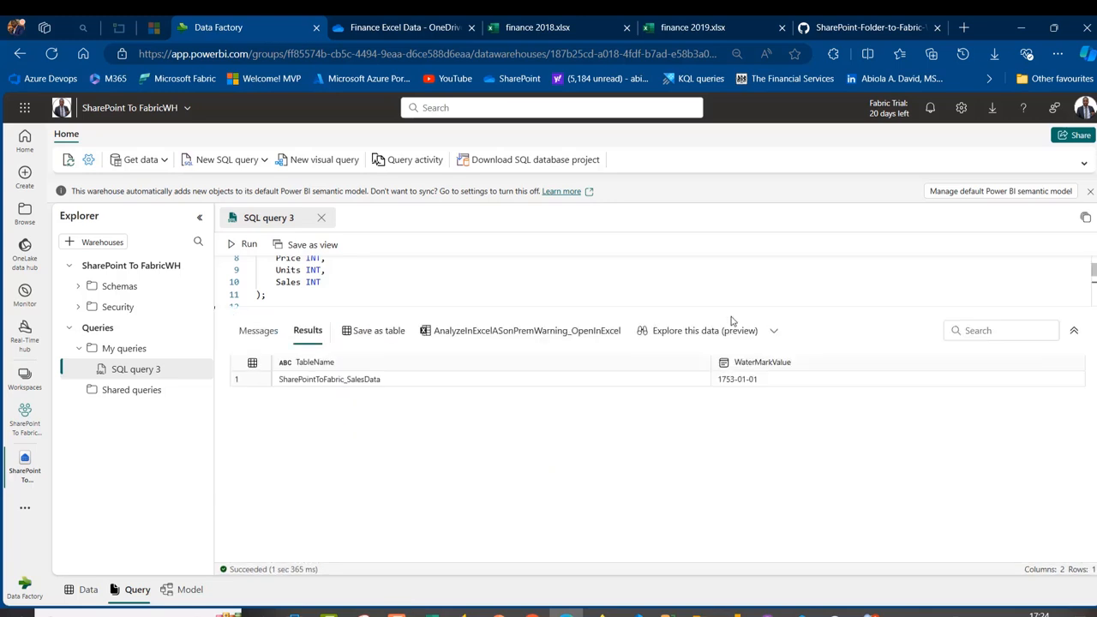
left_click(350, 385)
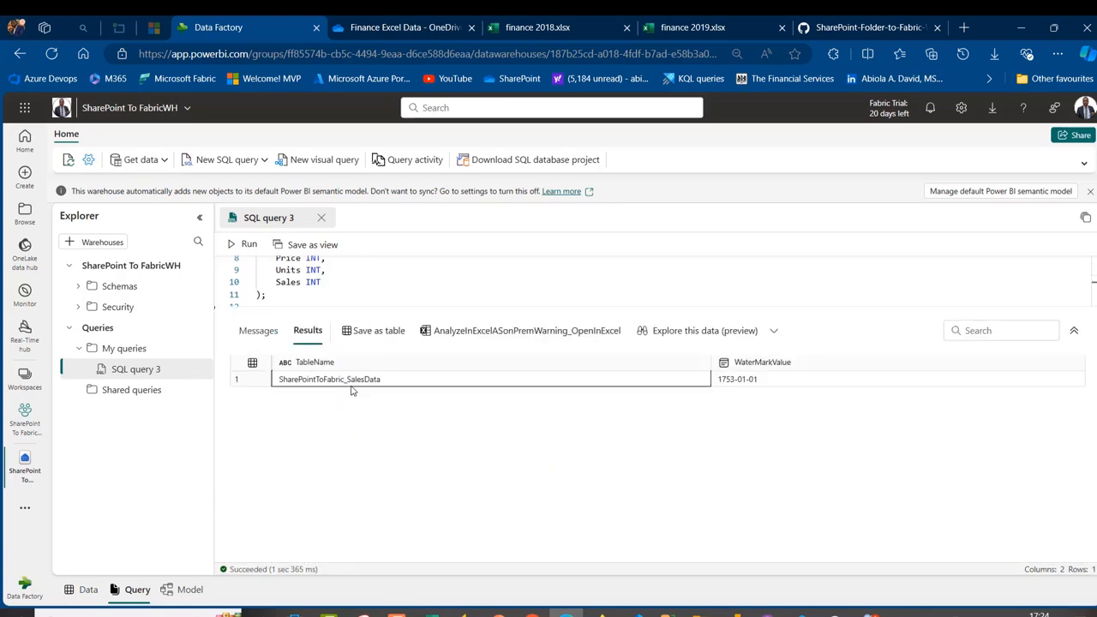
left_click(749, 385)
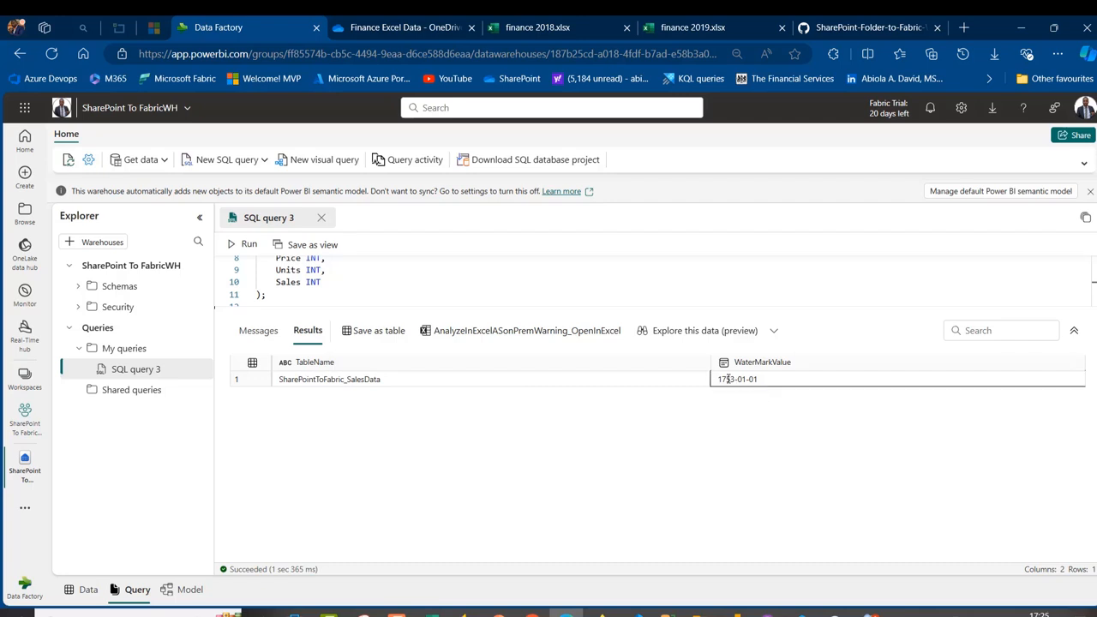
left_click_drag(614, 307, 633, 580)
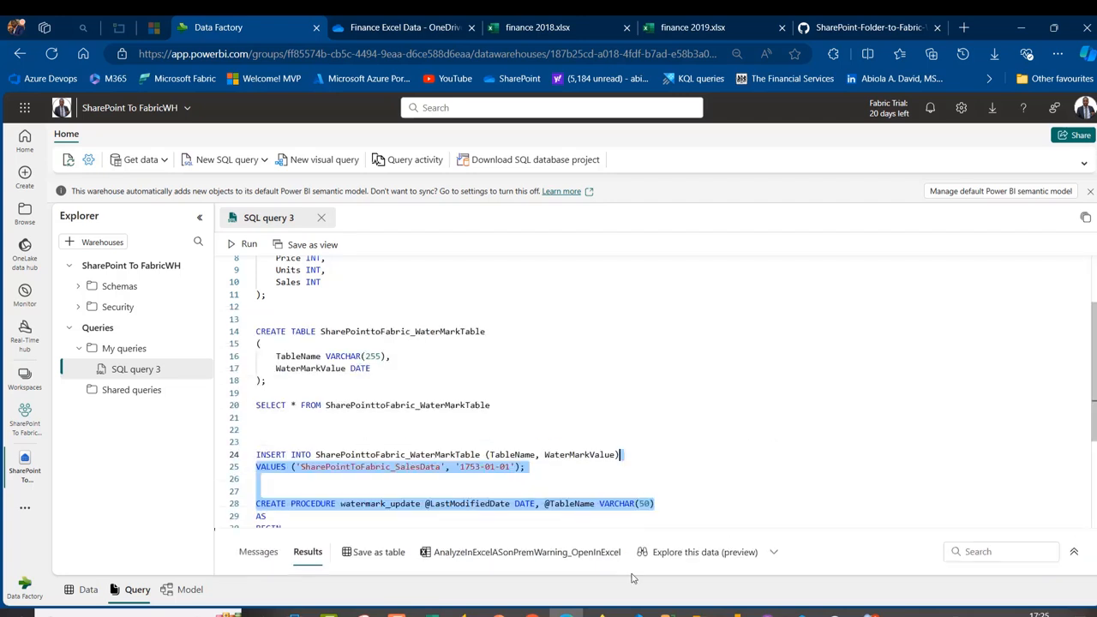
scroll(656, 390, "down", 4)
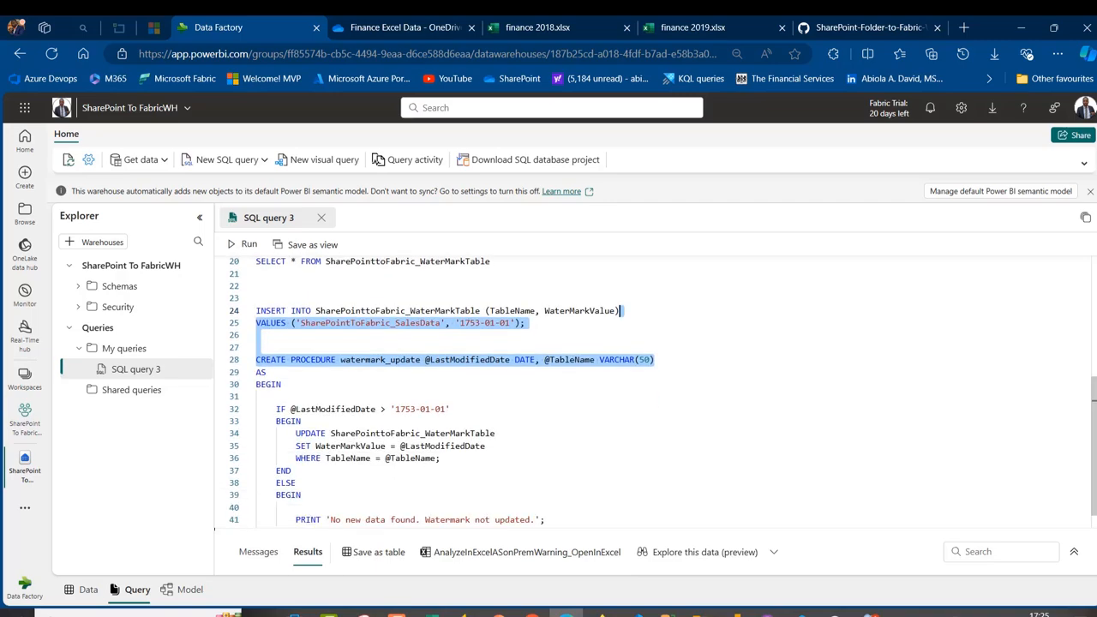
left_click(590, 404)
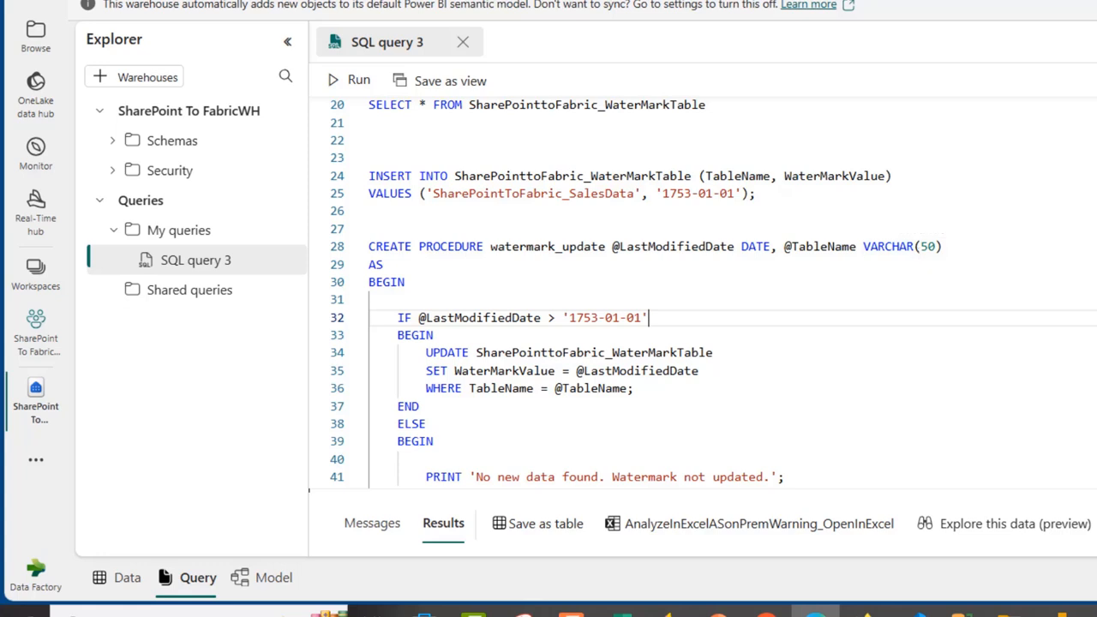
scroll(852, 335, "down", 1)
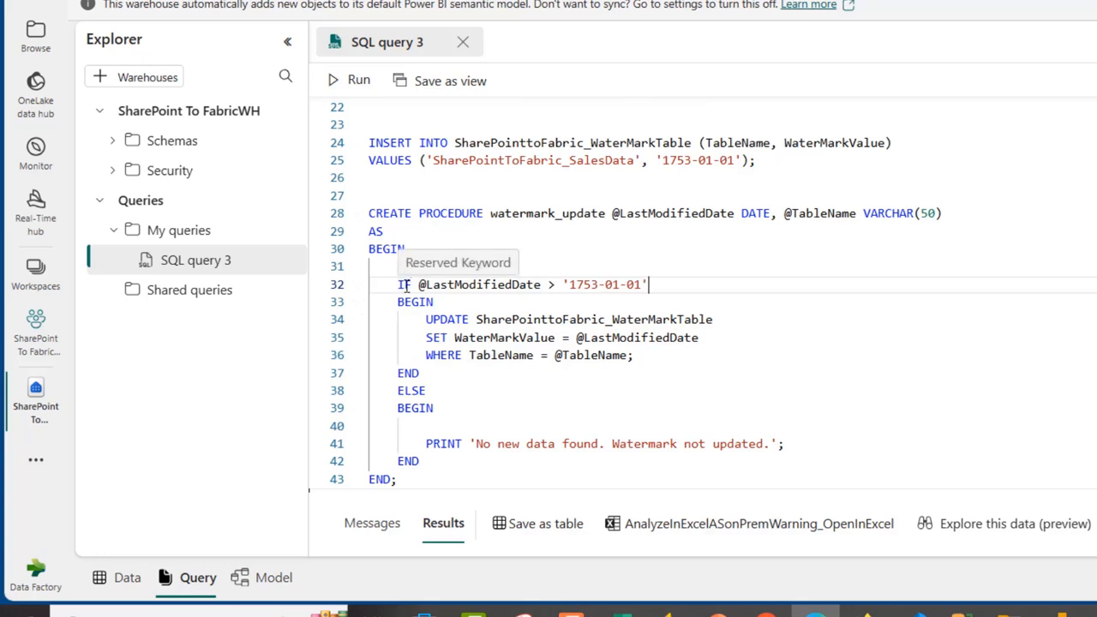
left_click_drag(419, 284, 543, 285)
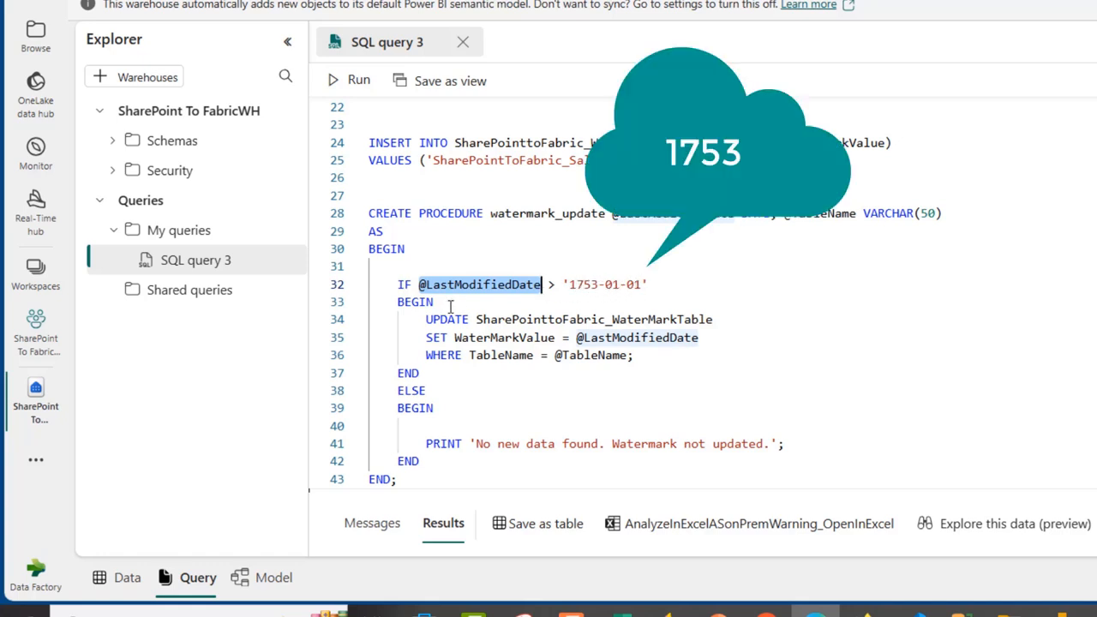
left_click_drag(476, 319, 731, 319)
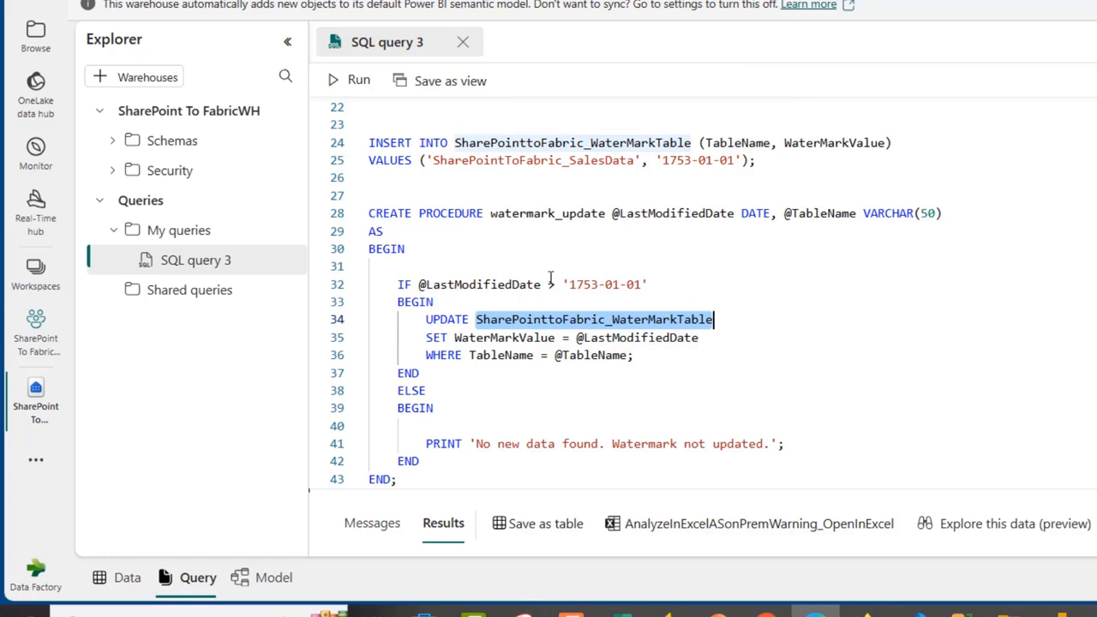
left_click(426, 337)
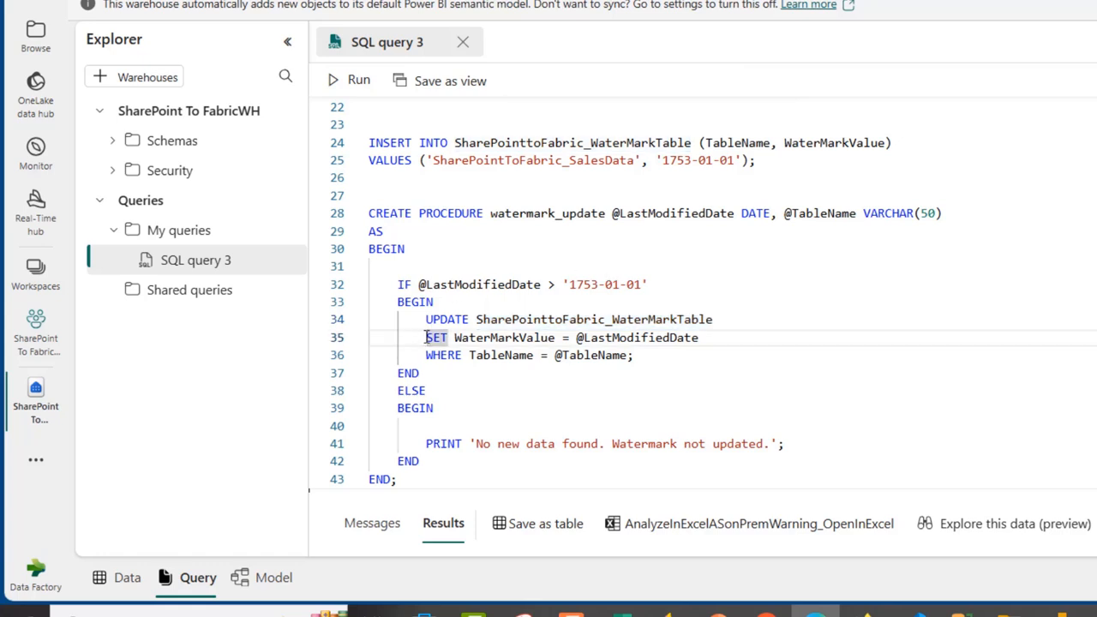
left_click_drag(454, 337, 717, 335)
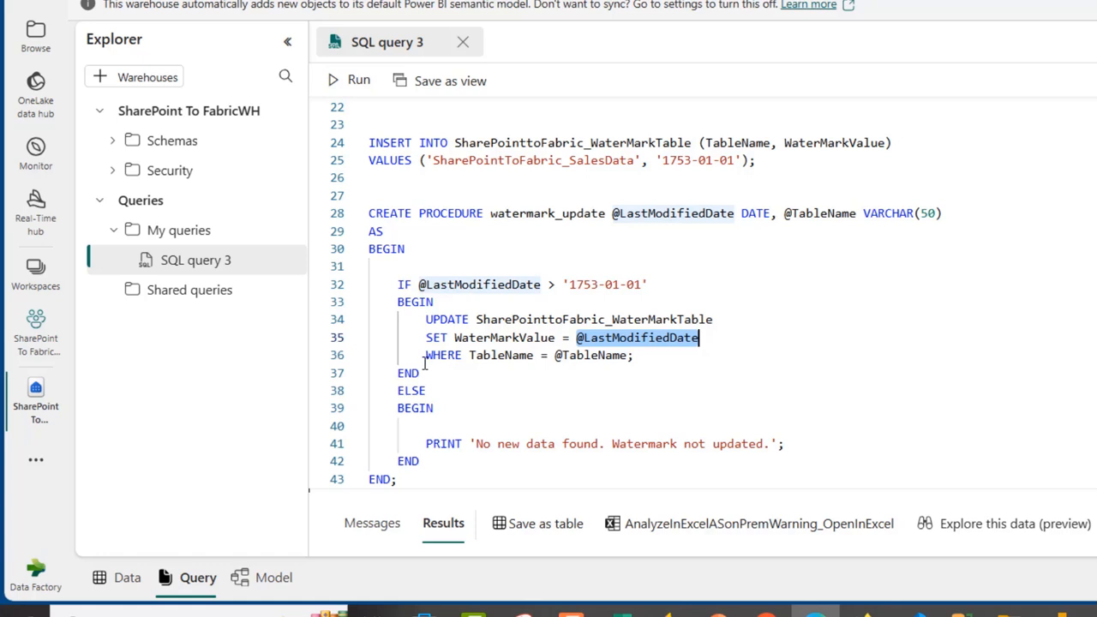
left_click_drag(426, 356, 493, 357)
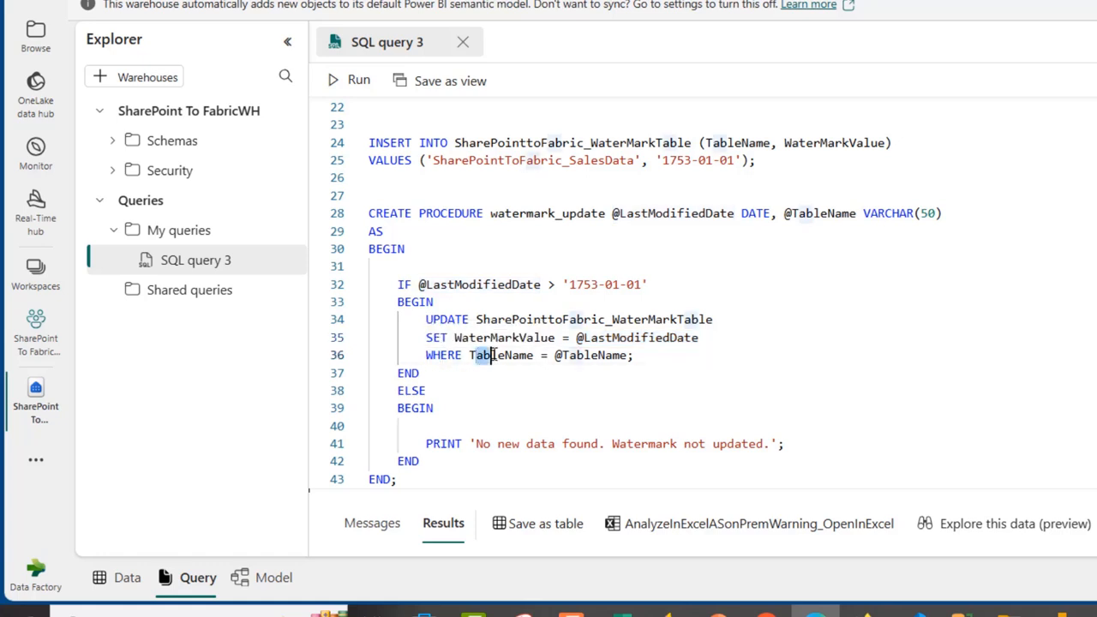
left_click_drag(478, 319, 649, 319)
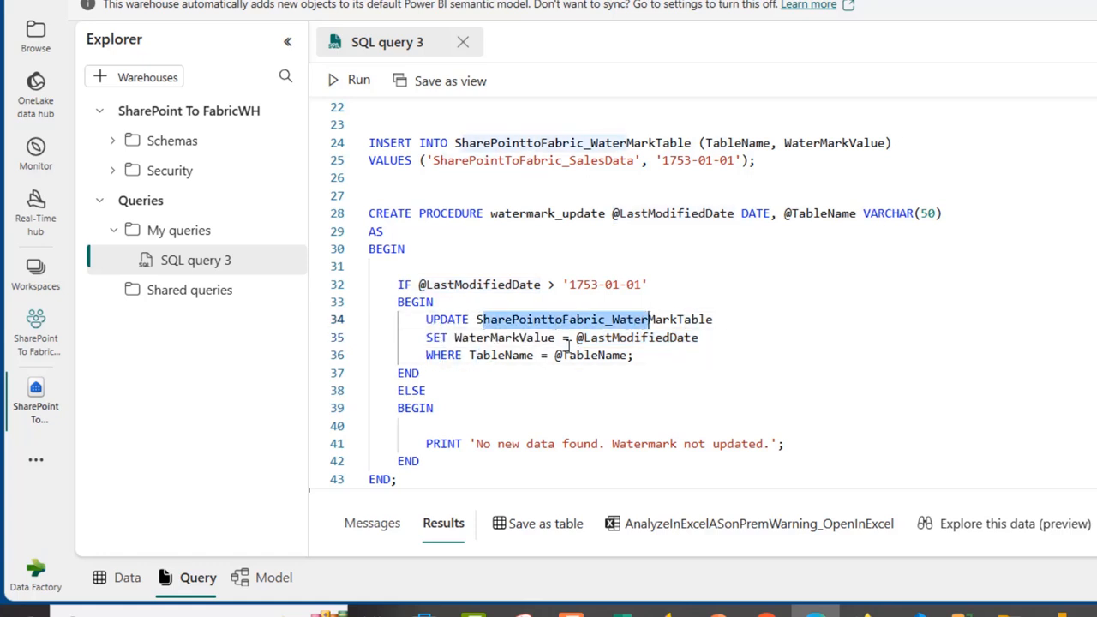
left_click_drag(540, 357, 419, 374)
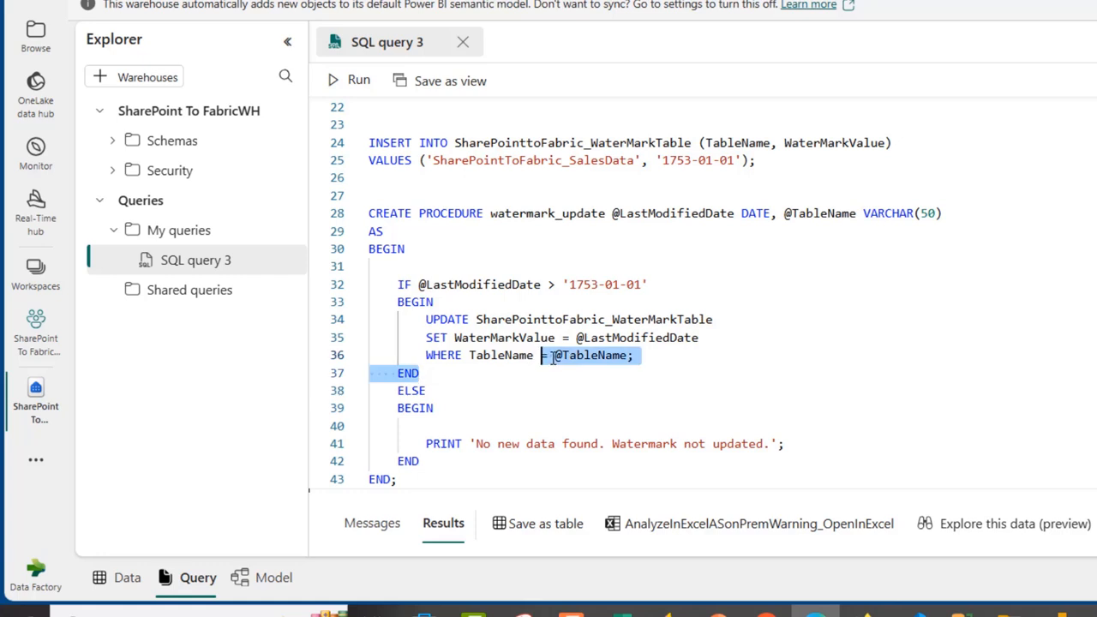
left_click(548, 356)
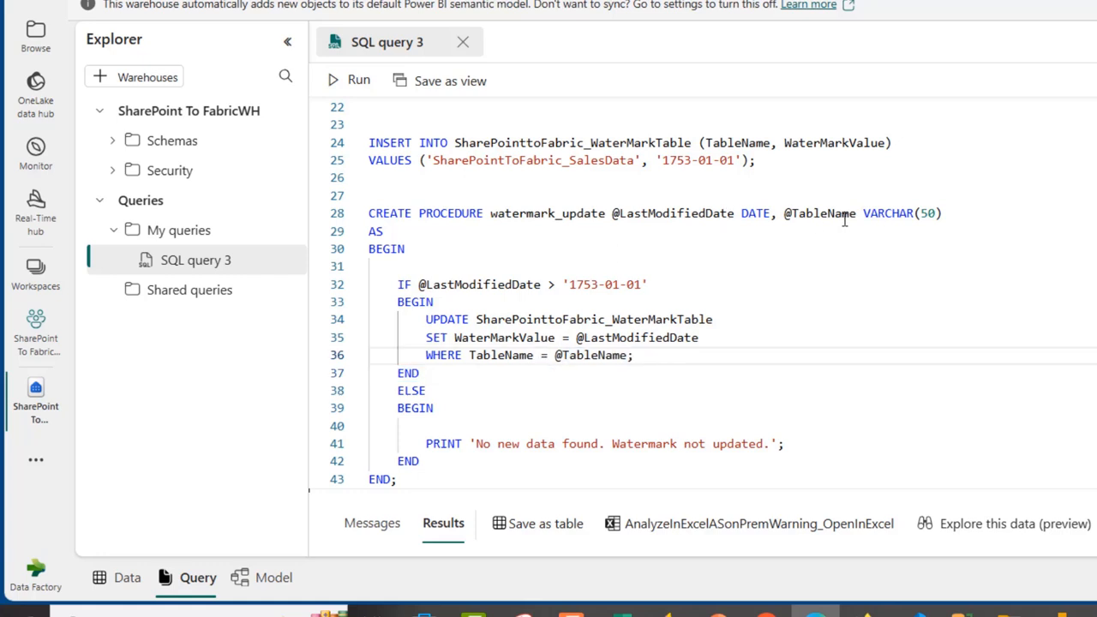
left_click(790, 213)
left_click(996, 214, "shift")
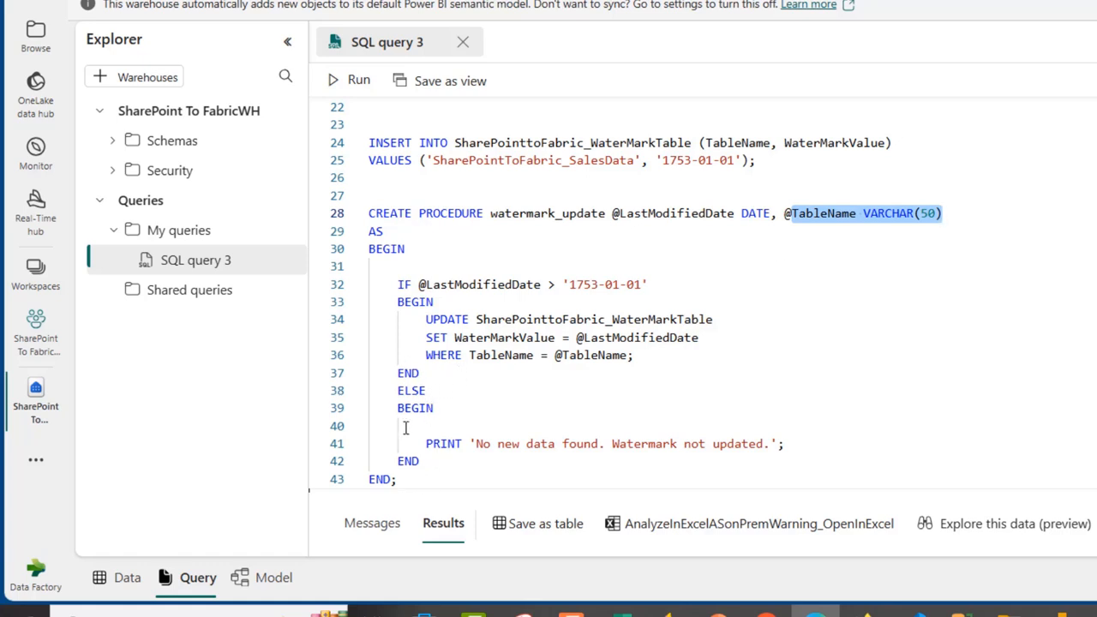
left_click_drag(421, 477, 363, 211)
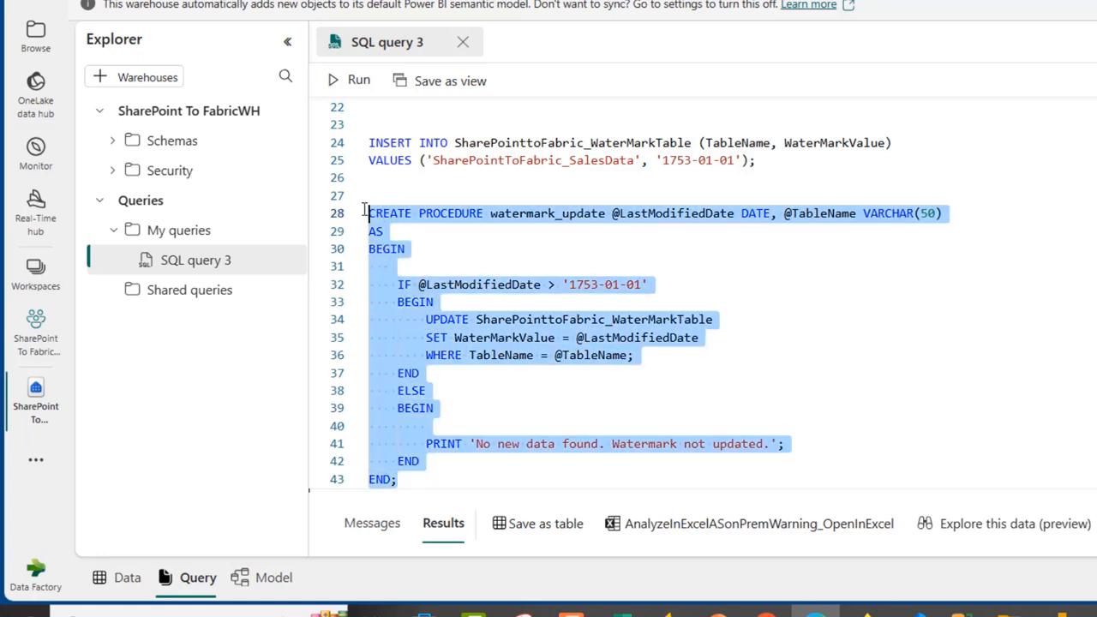
left_click(355, 80)
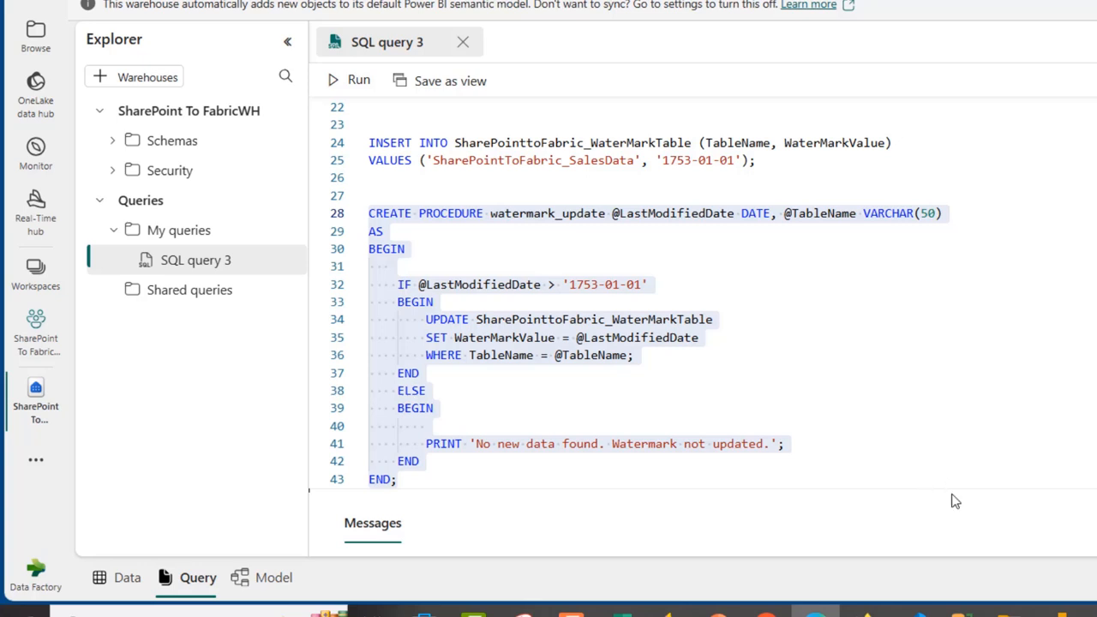
left_click_drag(951, 488, 975, 516)
- Check the tables and stored procedures listed under the dbo schema, widening the explorer so the full names can be read
left_click(114, 143)
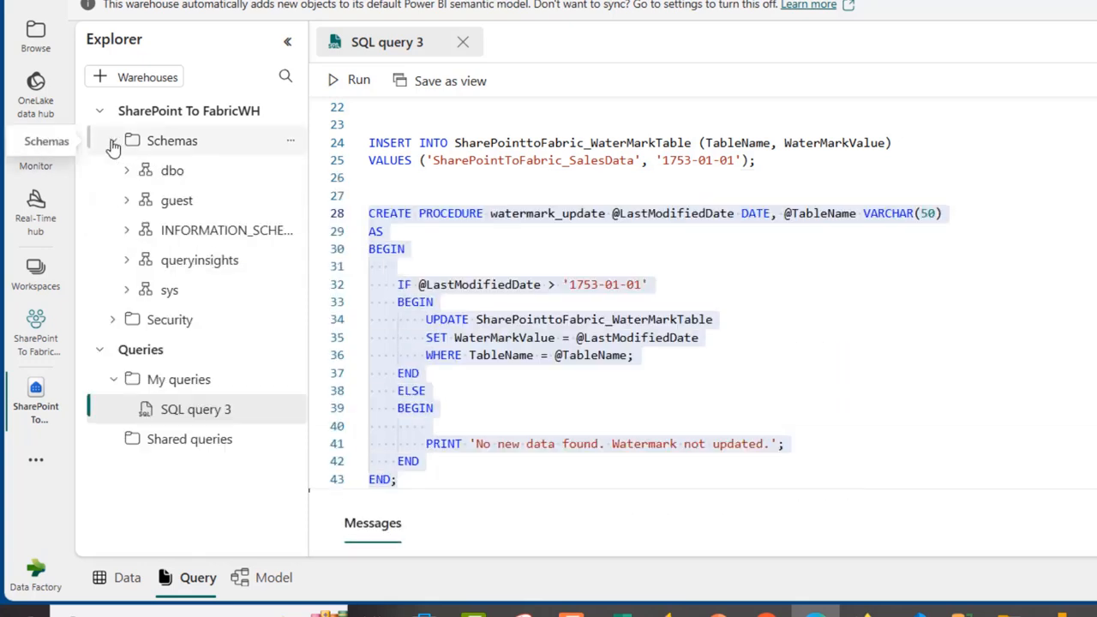
left_click(126, 171)
left_click(141, 200)
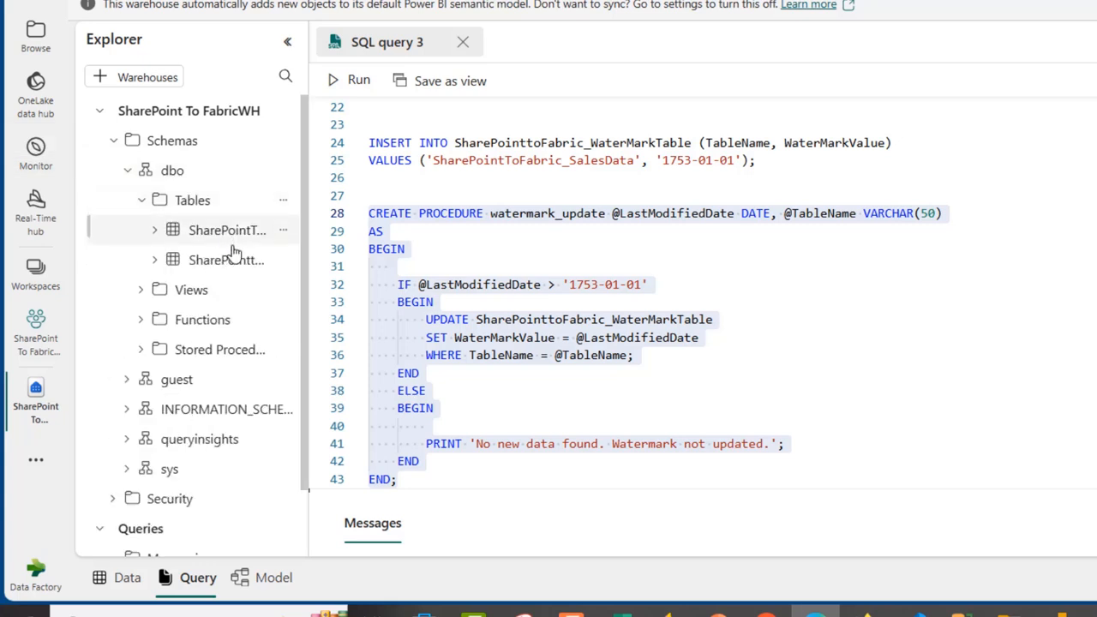
left_click_drag(309, 225, 430, 224)
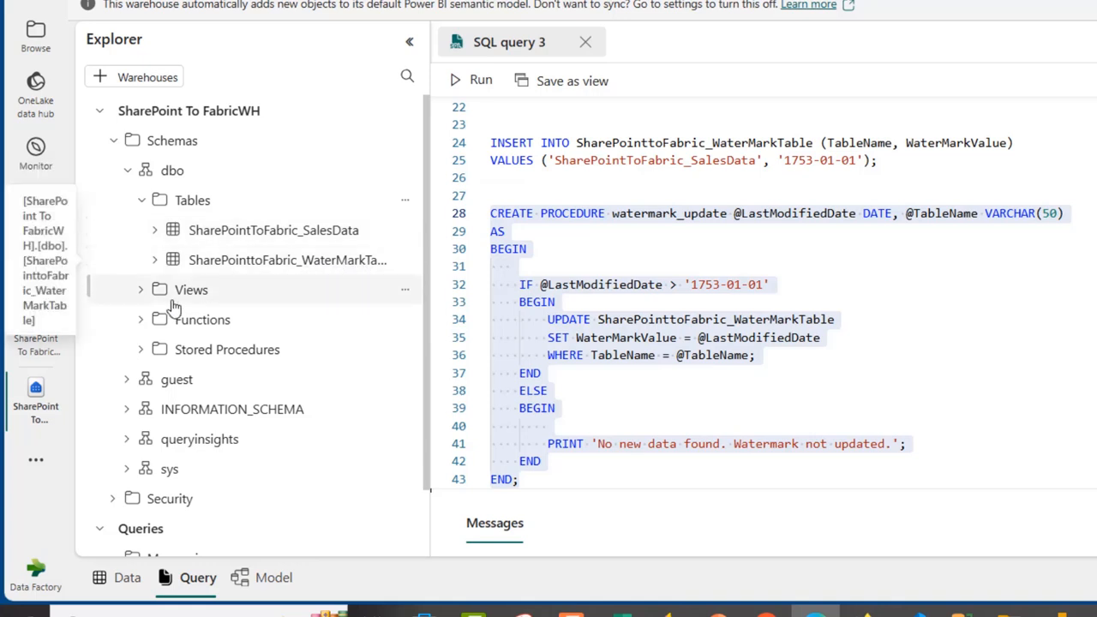
left_click(141, 350)
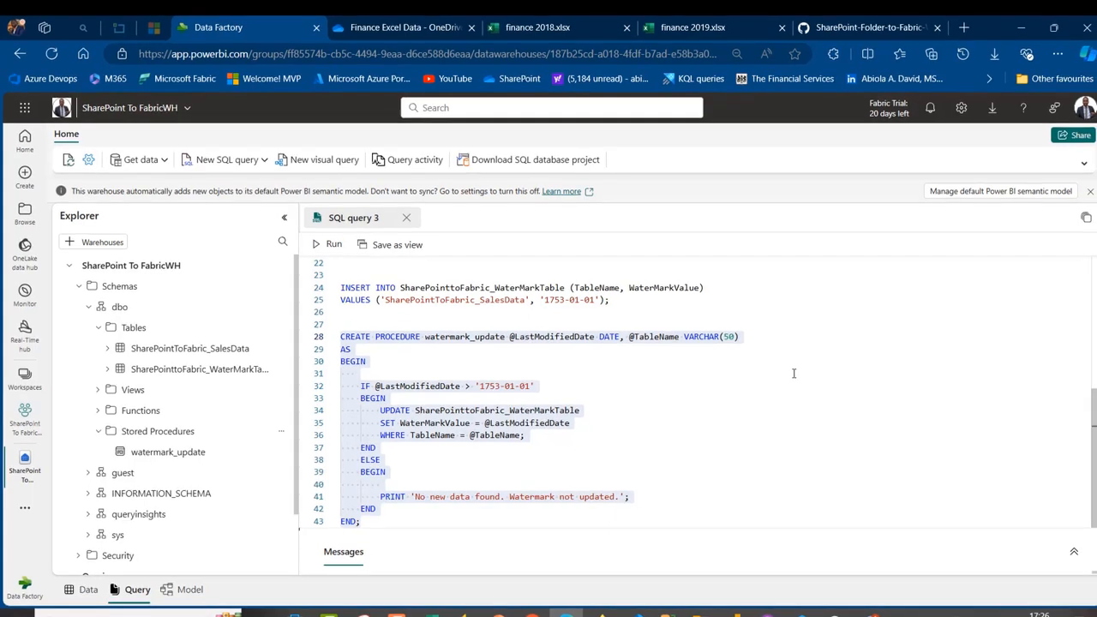
left_click(1078, 267)
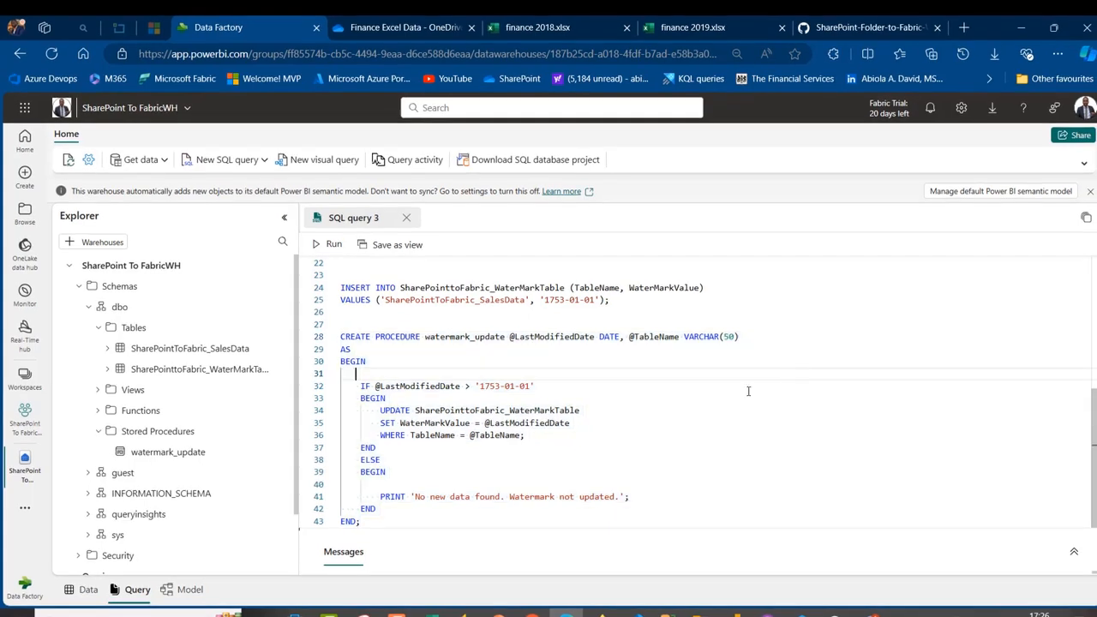
- Open Dataflow for SharePoint To Fabric WH from the workspace and add a Warehouse data destination using the Warehouse (none) connection
left_click(25, 415)
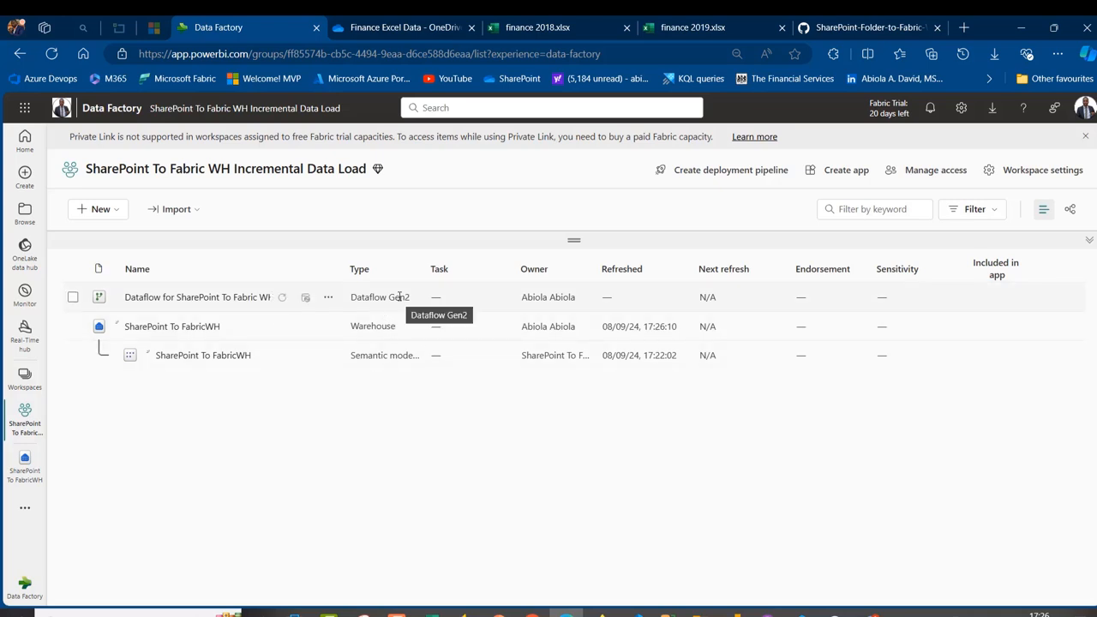
left_click(195, 297)
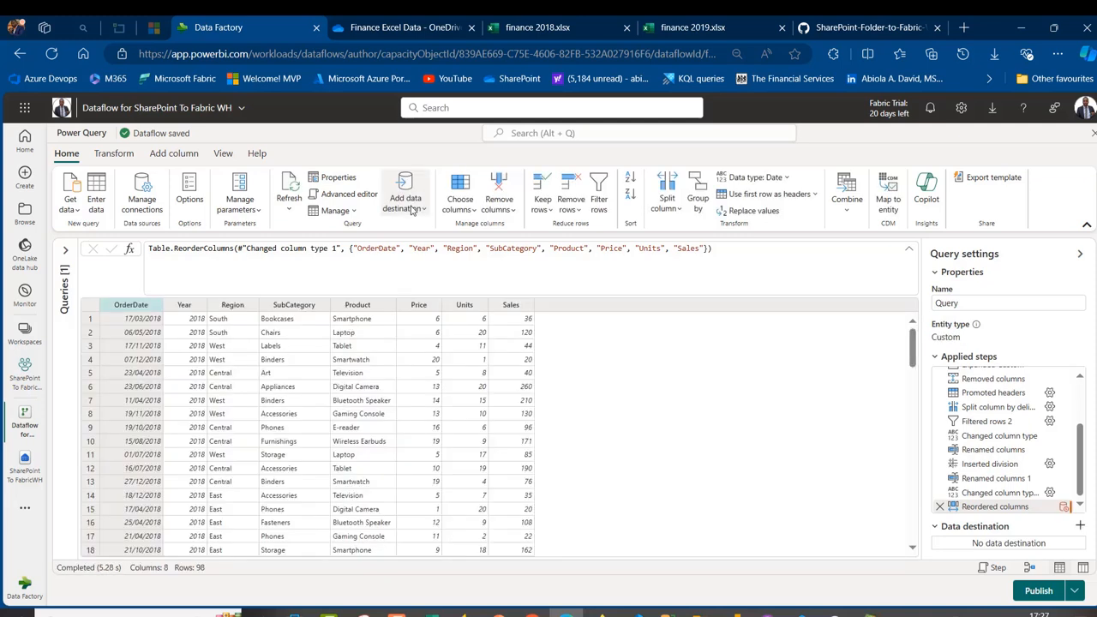
left_click(406, 204)
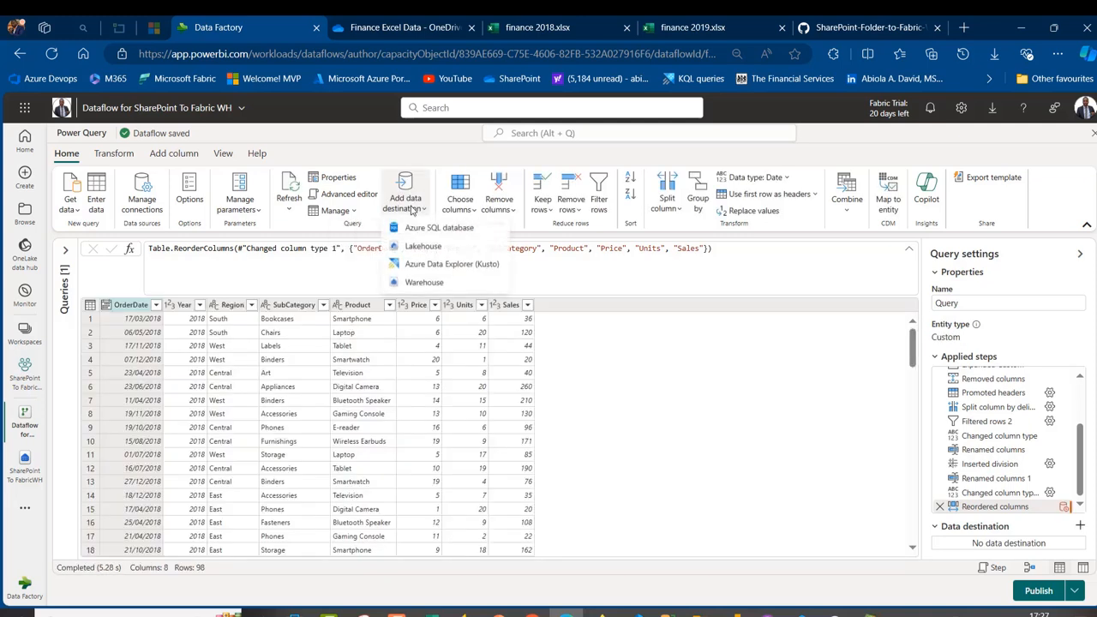
left_click(439, 286)
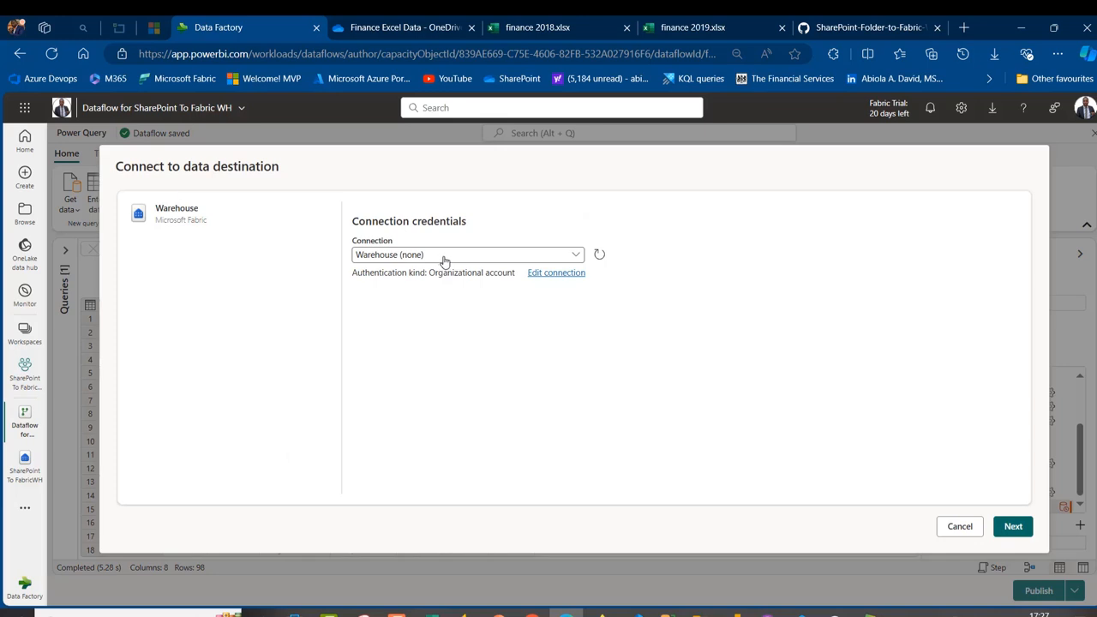
left_click(1015, 527)
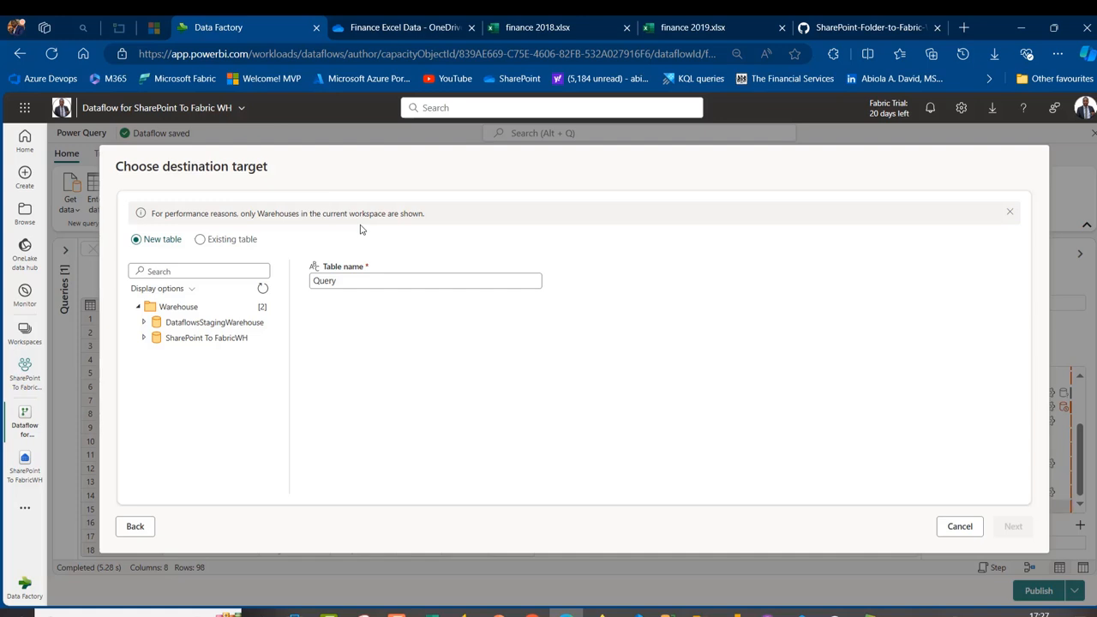
- Choose the existing table SharePointToFabric_SalesData in the SharePoint To FabricWH warehouse as the destination target
left_click(200, 240)
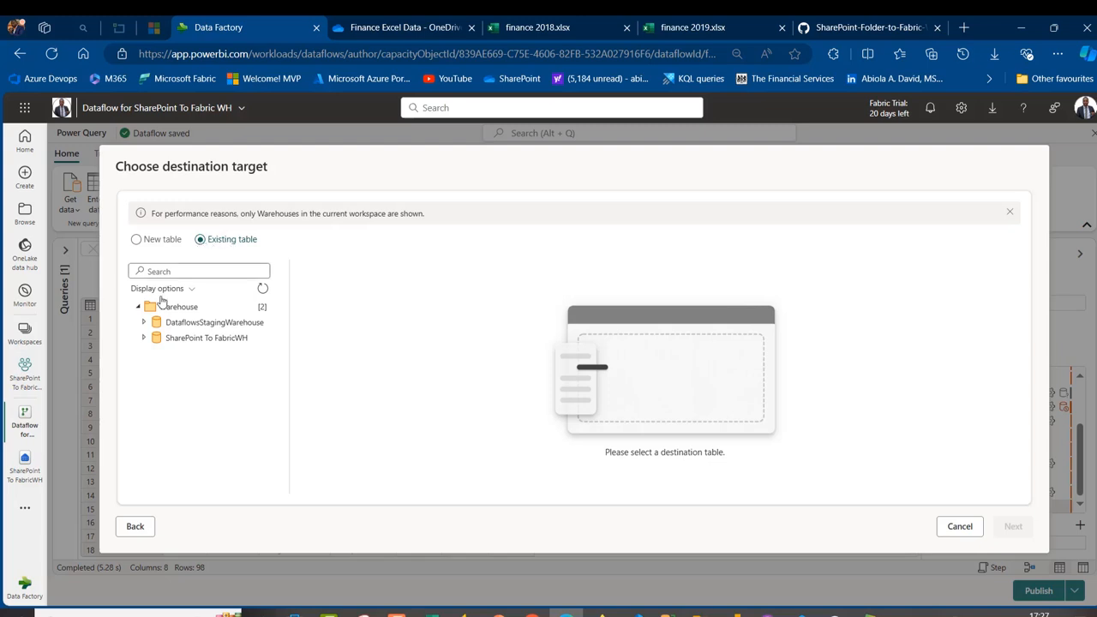
left_click(144, 338)
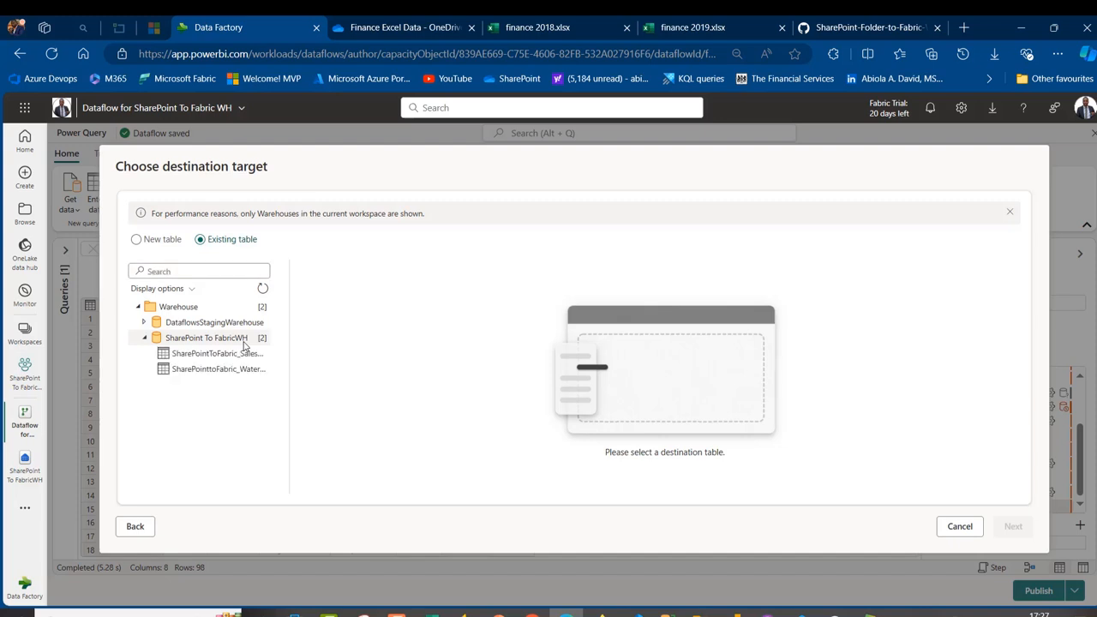
left_click(266, 352)
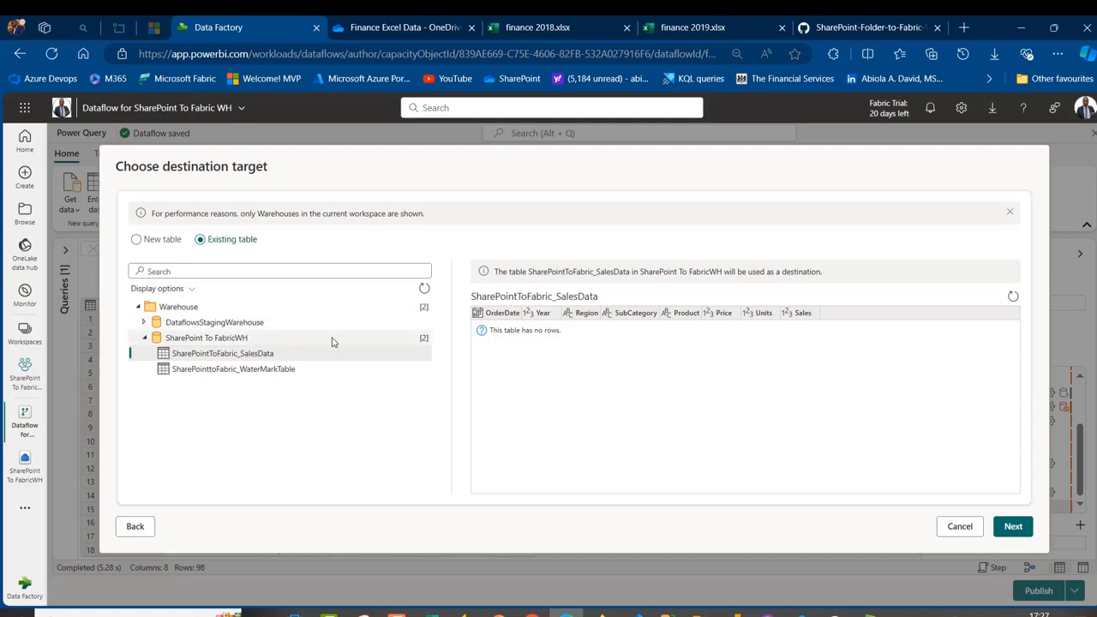
left_click(1019, 528)
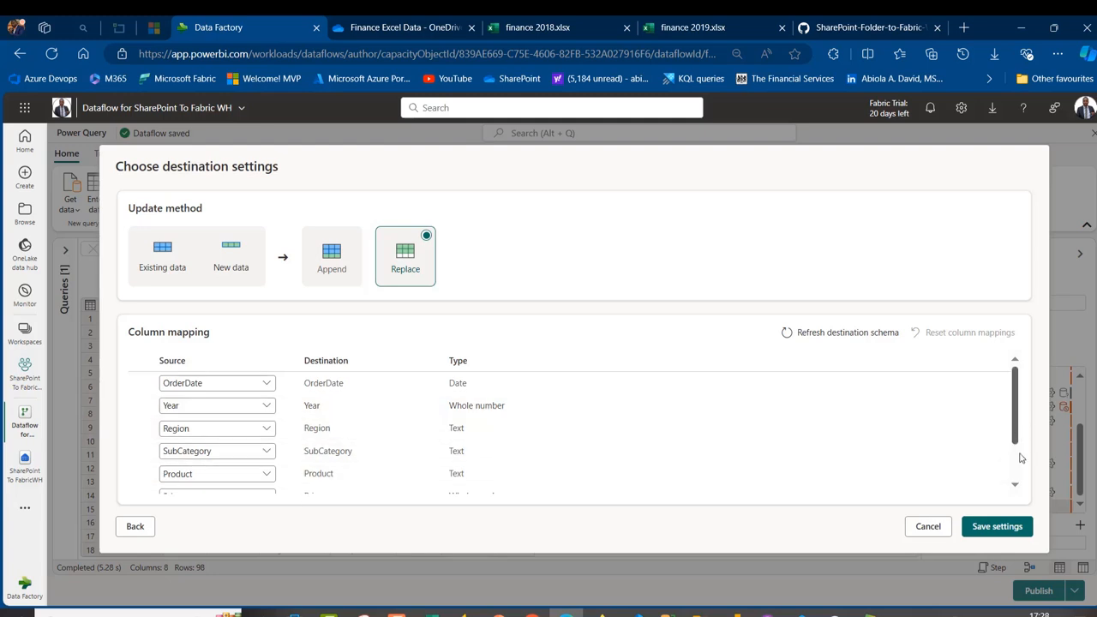
- Review the source-to-destination column mapping and data types from OrderDate through Sales
scroll(1020, 458, "down", 3)
scroll(1014, 352, "up", 3)
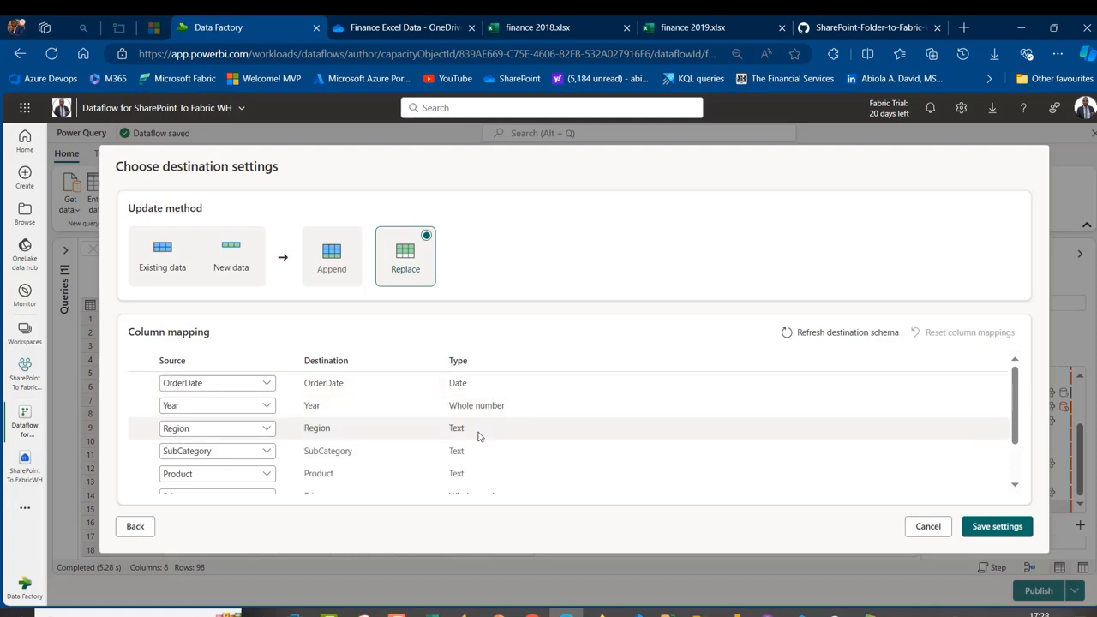
left_click_drag(1016, 439, 1016, 476)
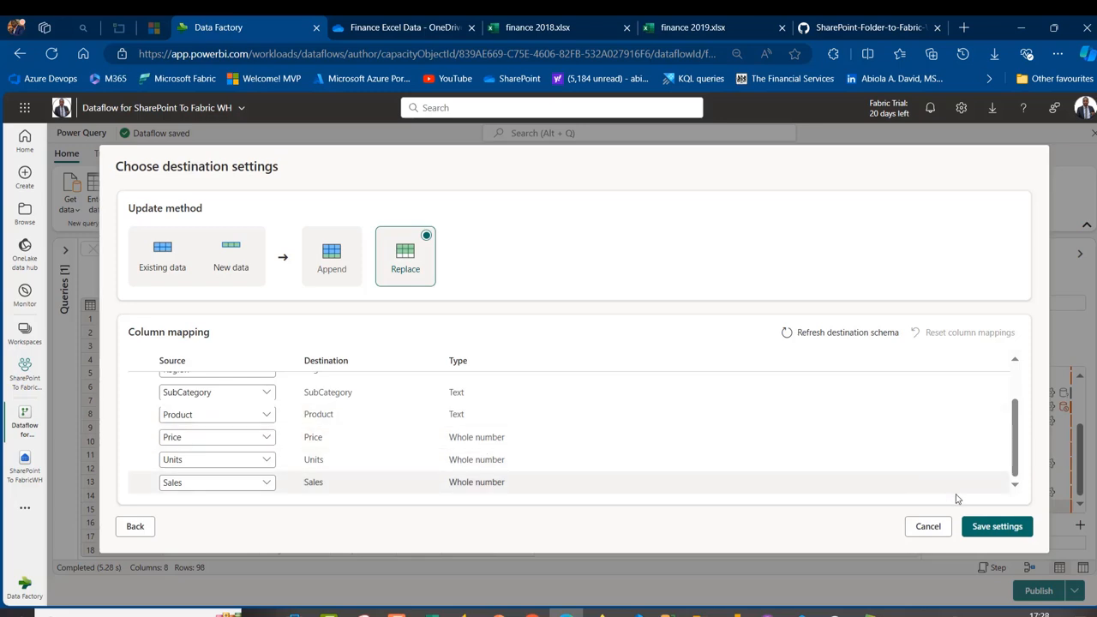
- Save the warehouse destination settings with the Replace update method and publish the dataflow immediately
left_click(996, 526)
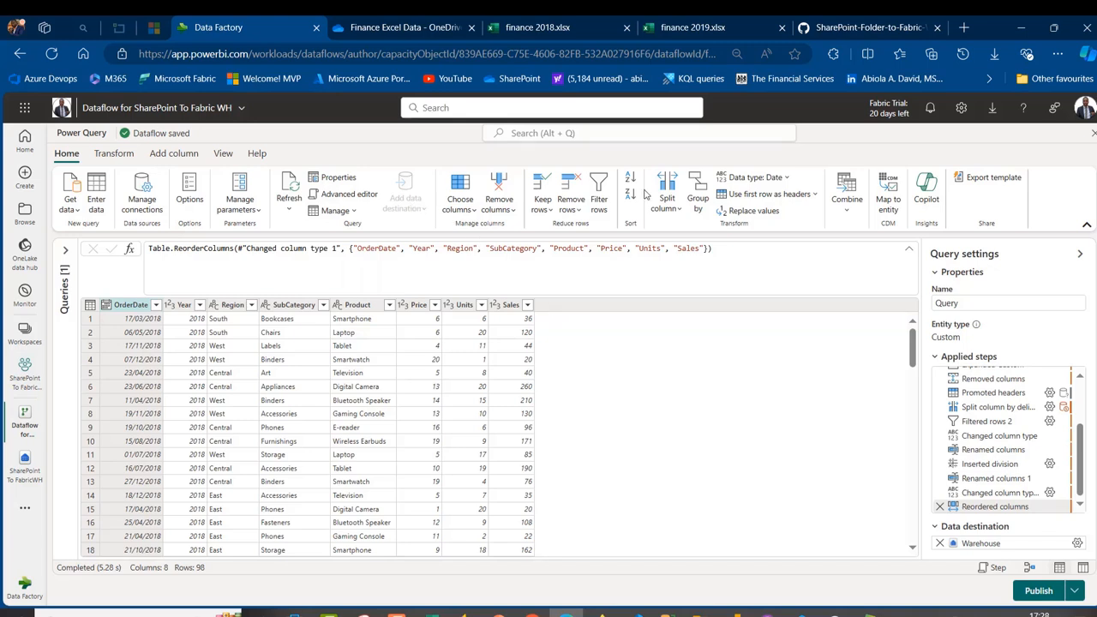
mouse_move(982, 543)
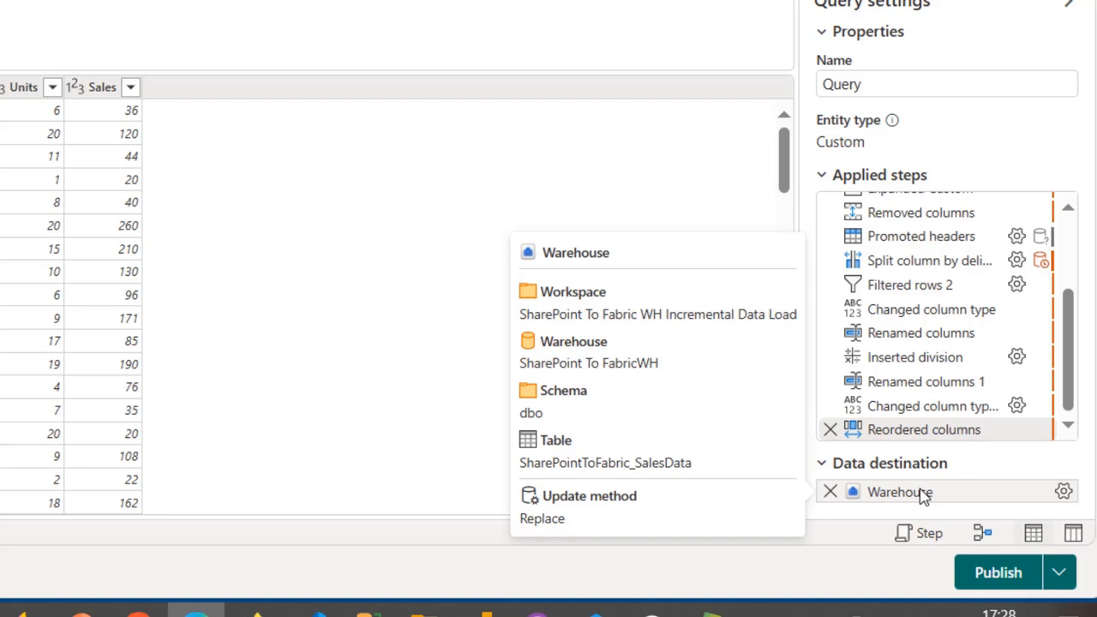
left_click(1060, 573)
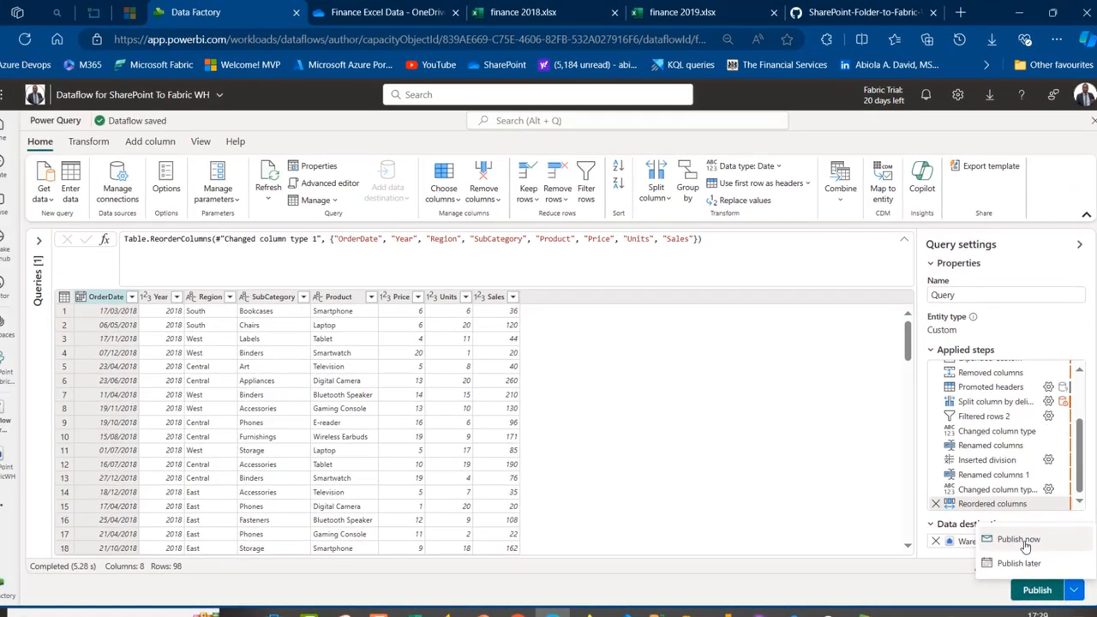
left_click(981, 502)
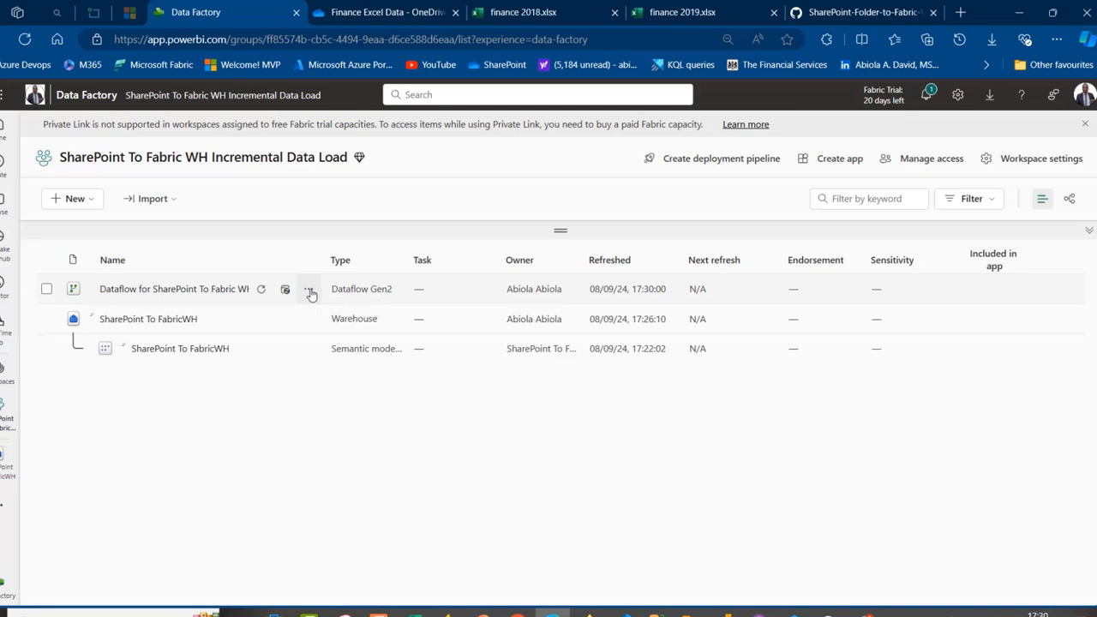
- Check the status and duration in the refresh history of Dataflow for SharePoint To Fabric WH
left_click(310, 291)
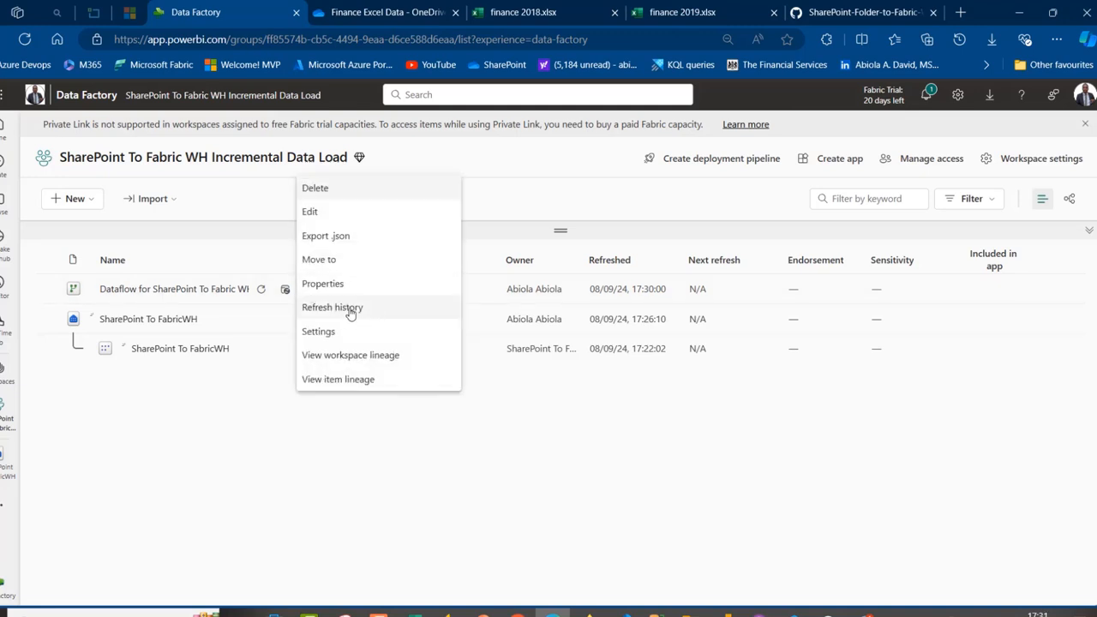
left_click(348, 316)
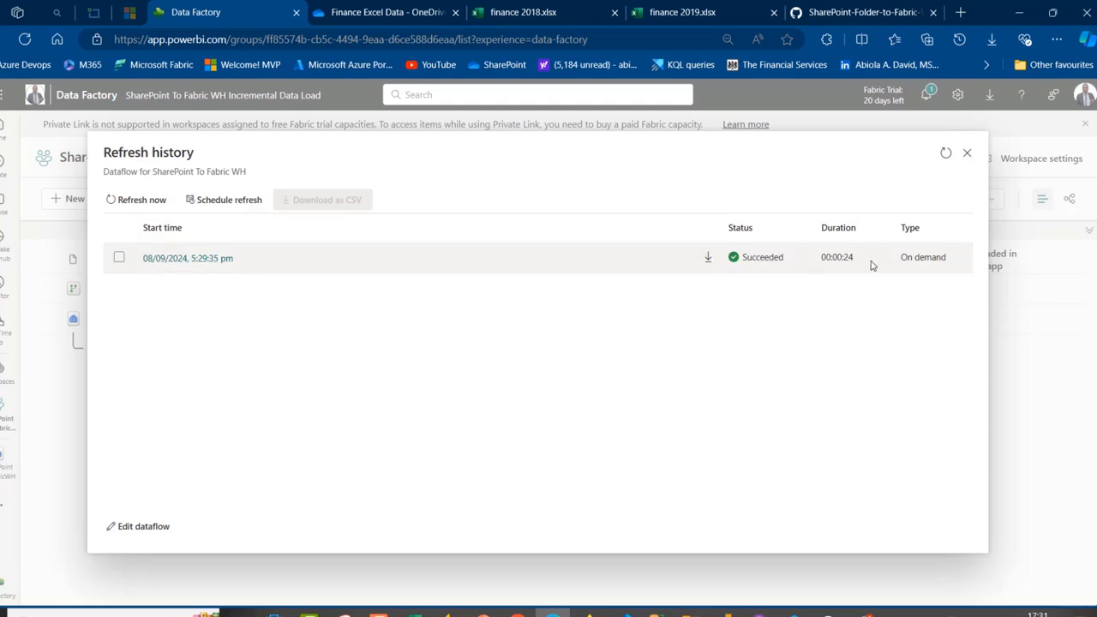
left_click(967, 153)
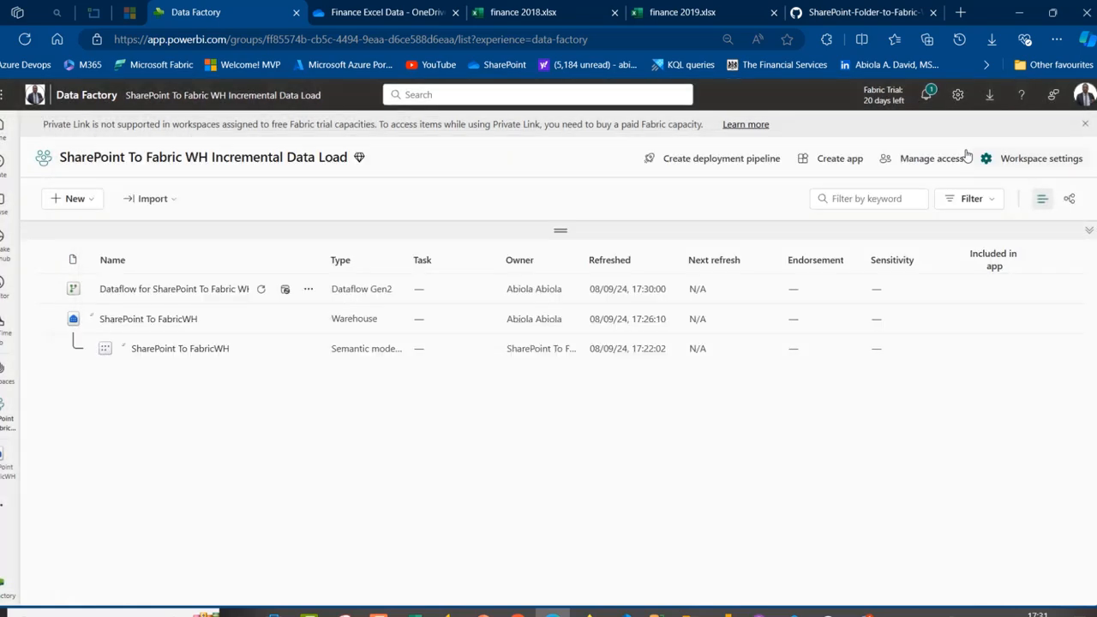
- Open the SharePoint To FabricWH warehouse and check the source files in the OneDrive folder Finance Excel Data
left_click(139, 319)
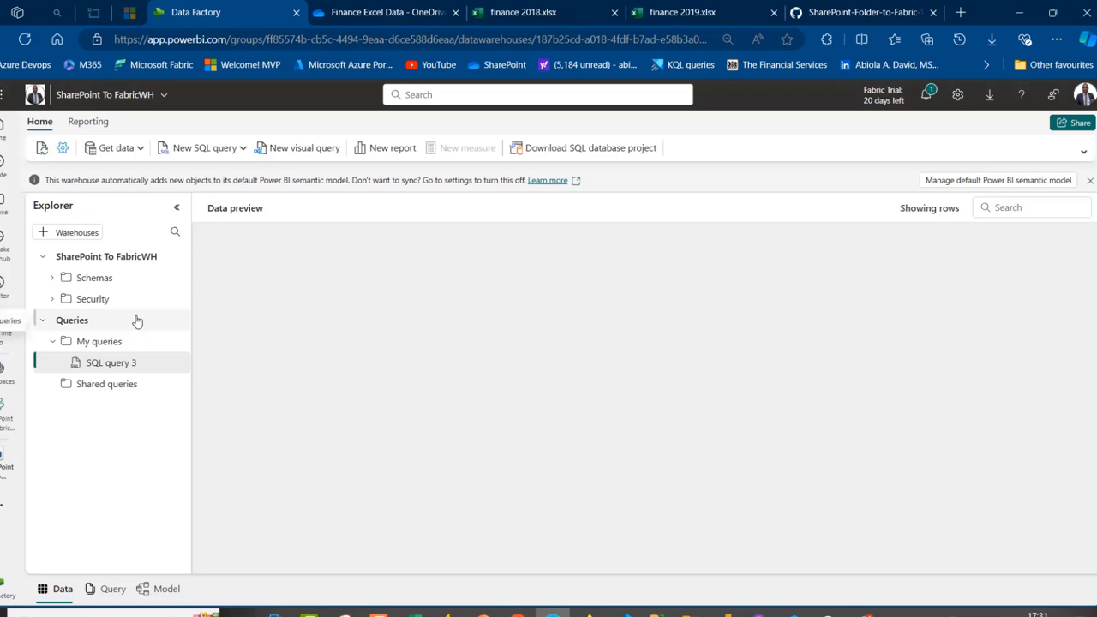
left_click(386, 12)
left_click(314, 396)
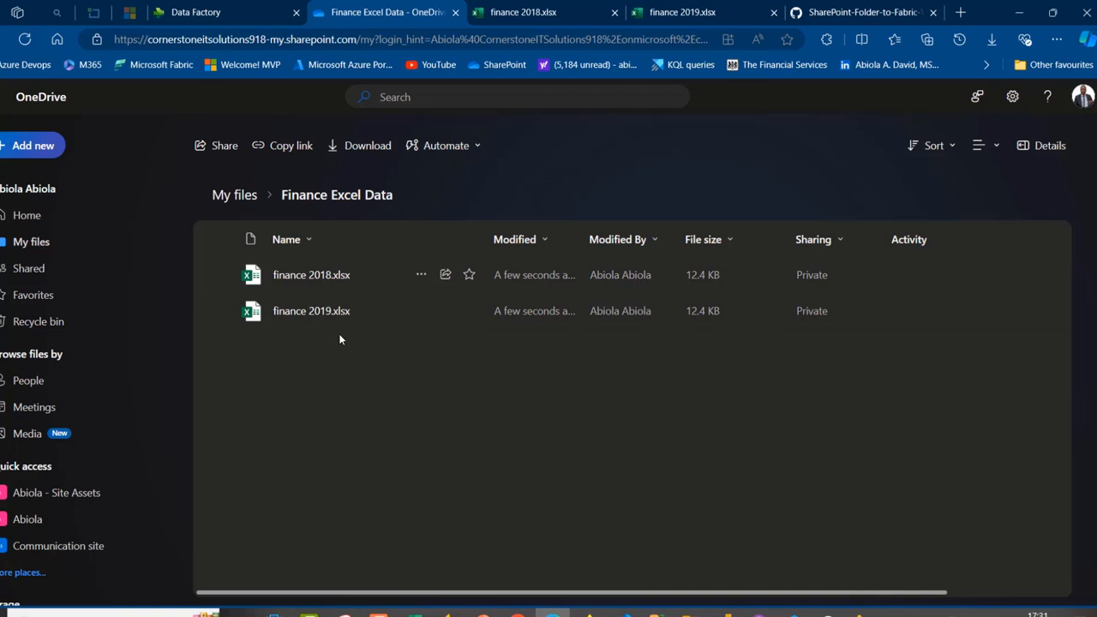
left_click(241, 10)
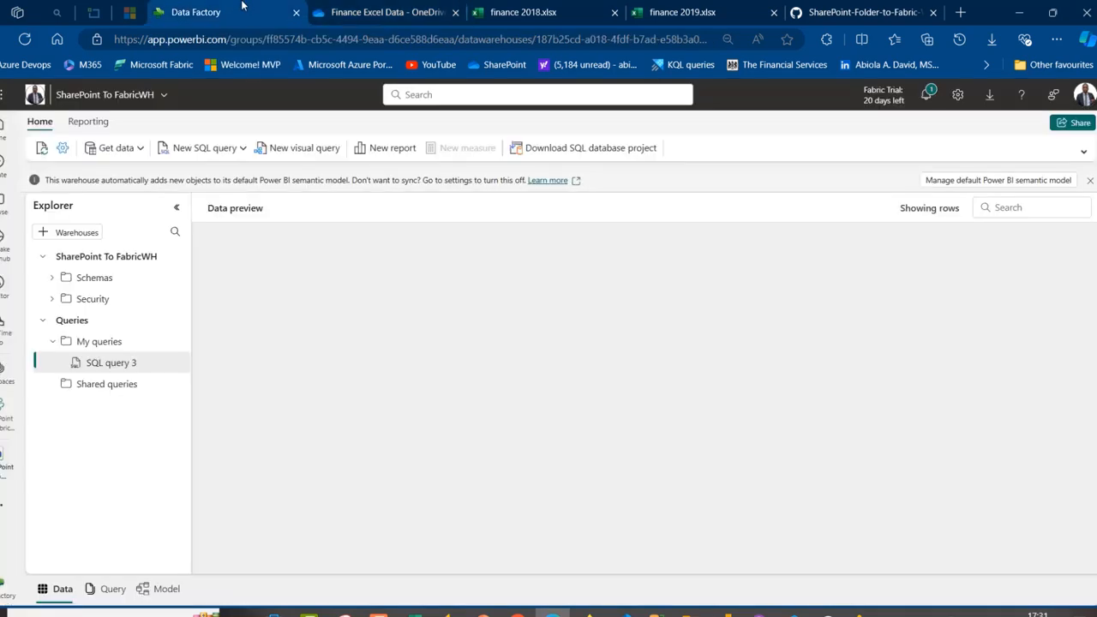
- Preview the SharePointToFabric_SalesData table under the dbo schema and search its rows for 2019
left_click(53, 278)
left_click(63, 298)
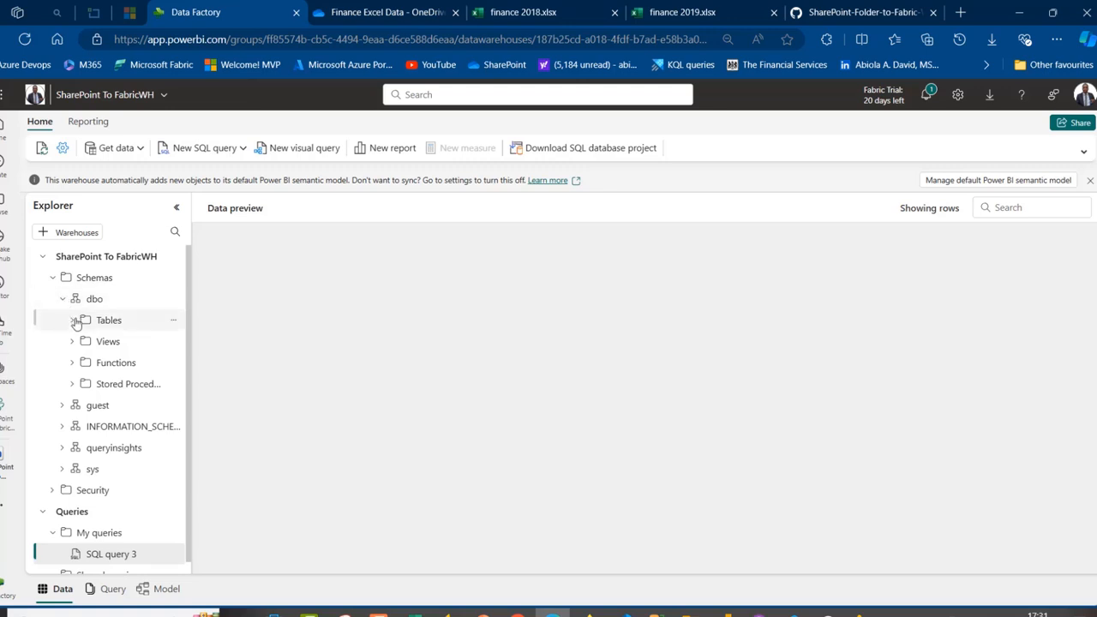
left_click(77, 321)
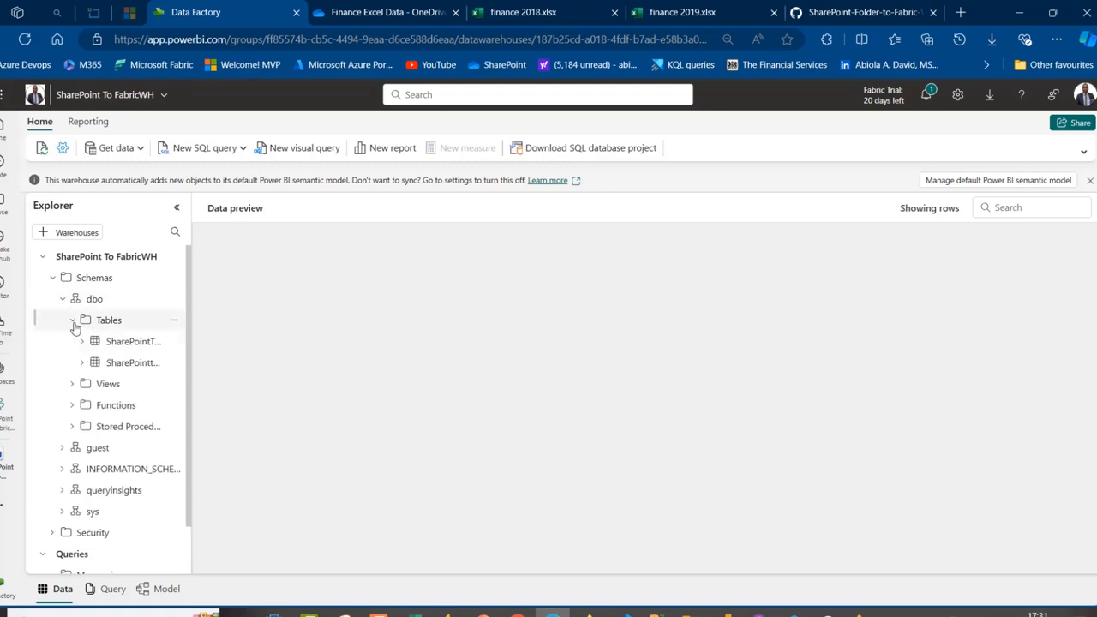
left_click(135, 343)
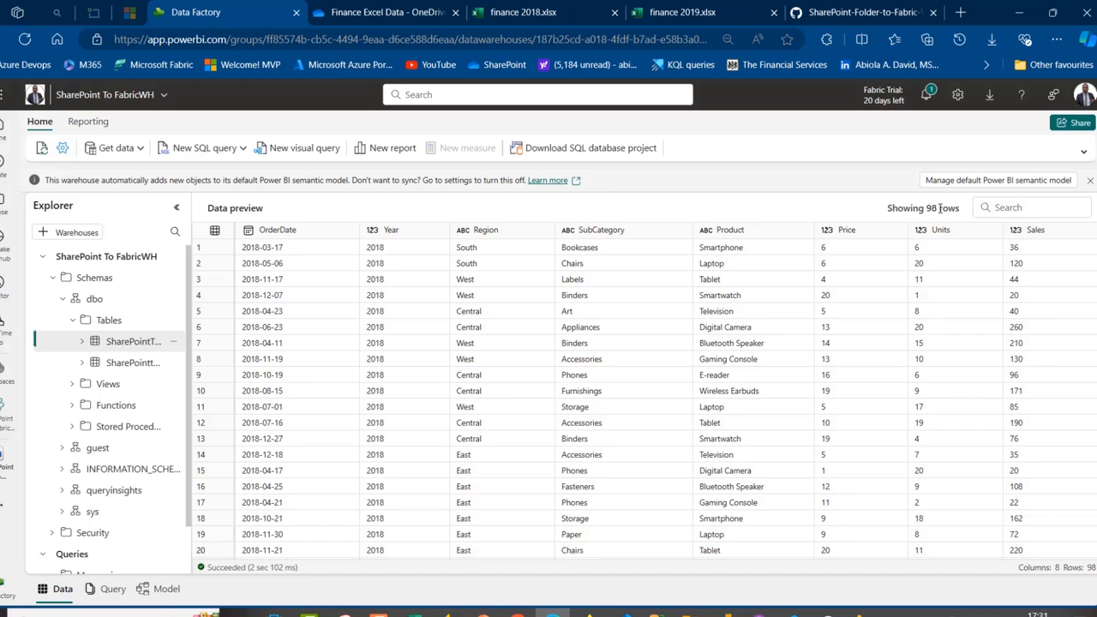
left_click(1020, 208)
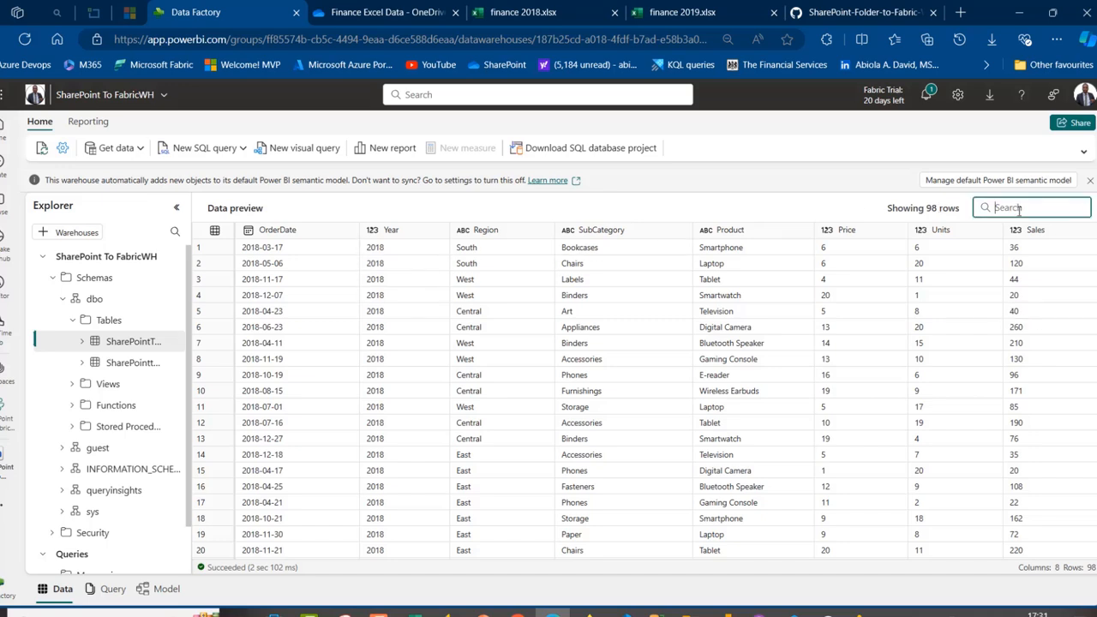
type("2019")
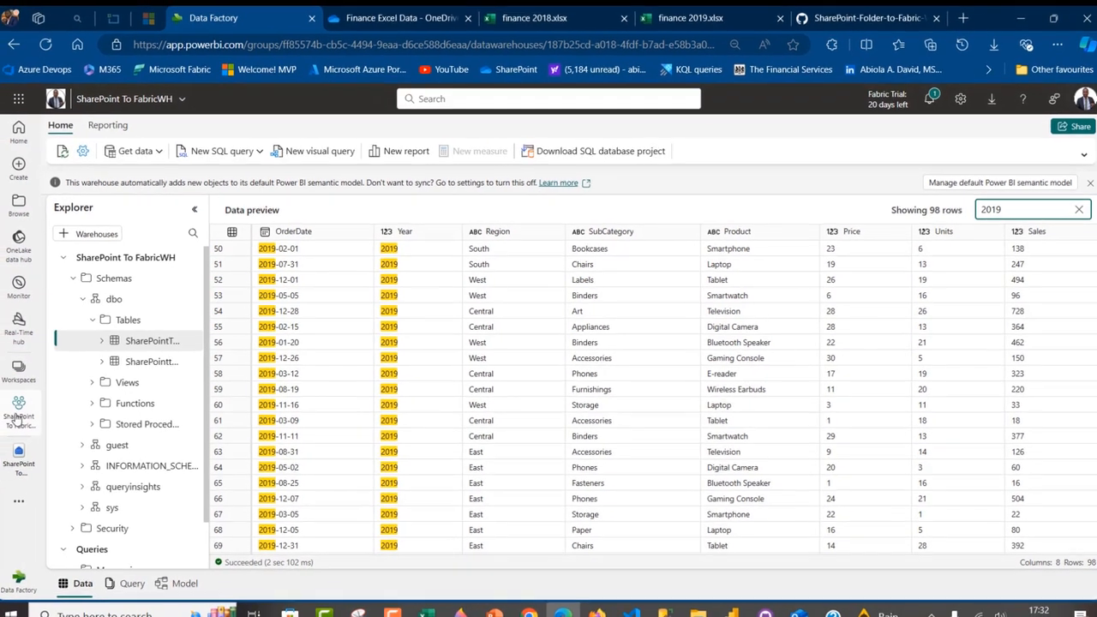
- Return to the SharePoint To Fabric WH Incremental Data Load workspace and create a data pipeline named SharePoint to Fabric Pipeline
left_click(24, 418)
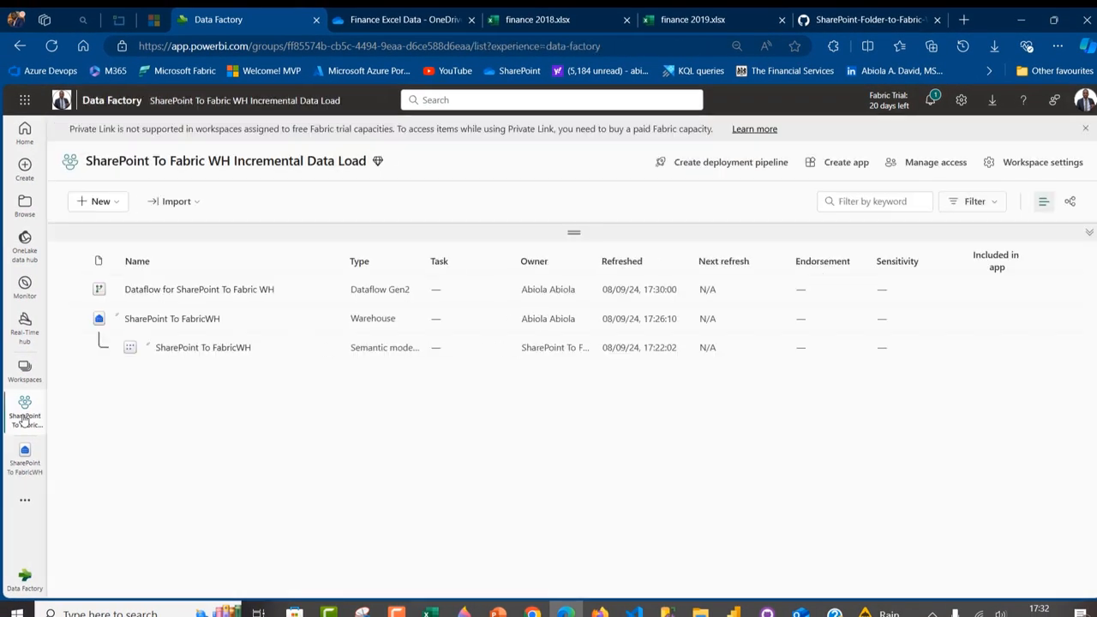
left_click(102, 203)
left_click(139, 251)
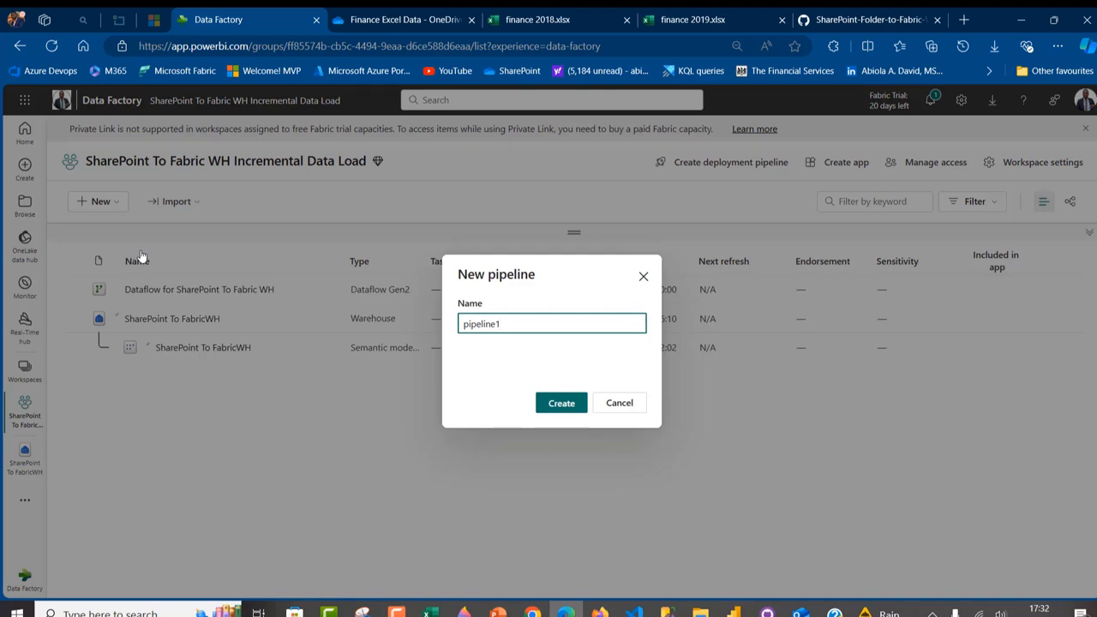
double_click(554, 321)
type("SharePoint to Fabric Pipeline")
left_click(559, 402)
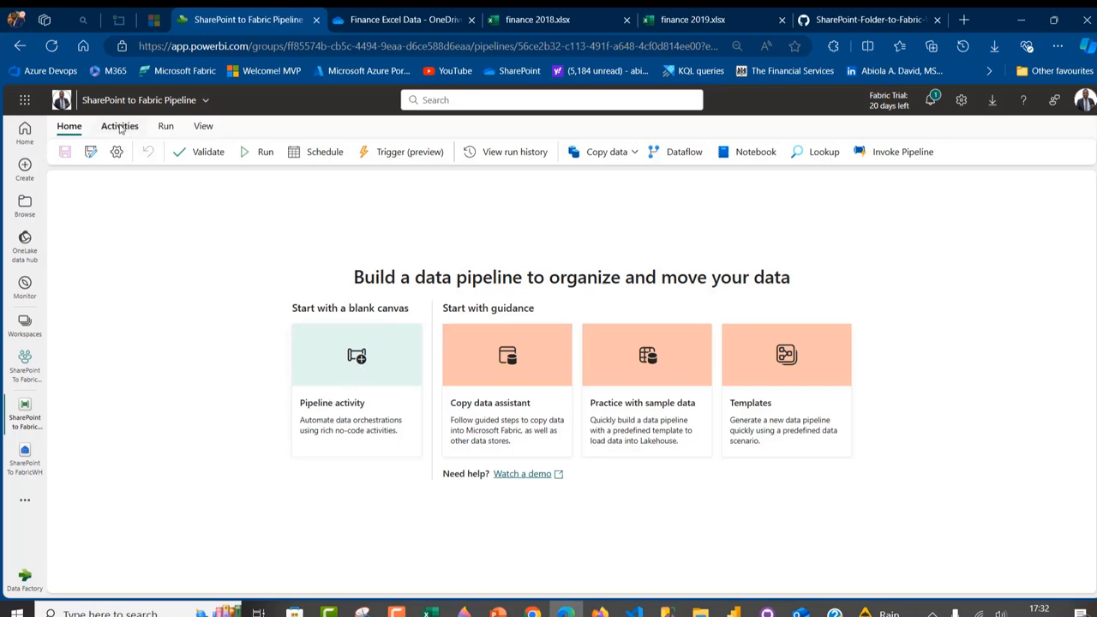
- Add a Copy data activity to the blank pipeline and position it near the middle of the canvas
left_click(374, 358)
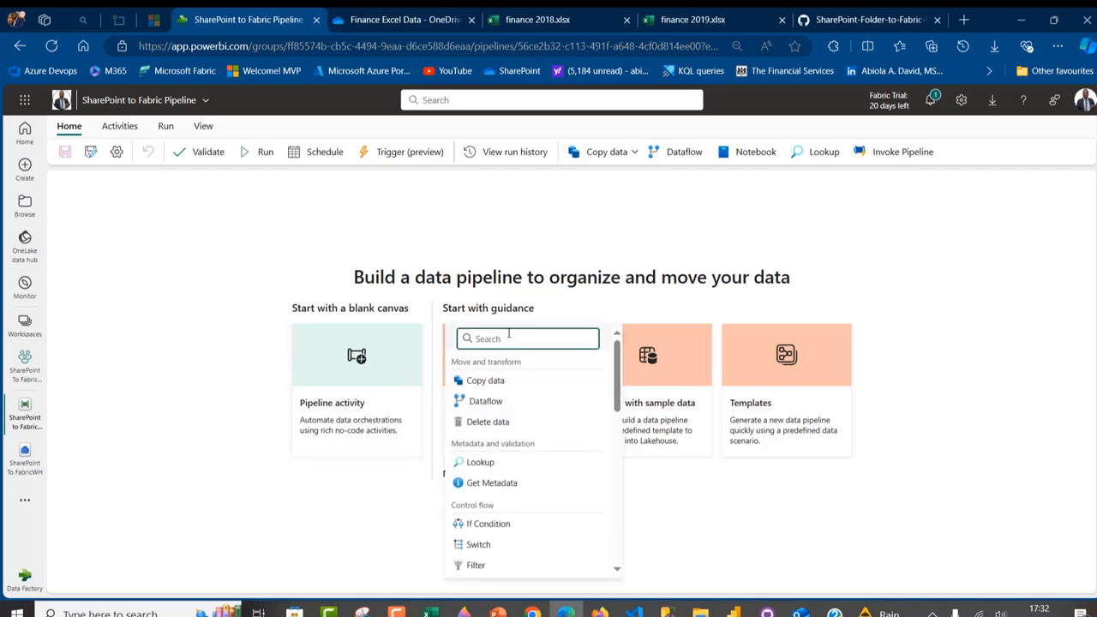
left_click(490, 380)
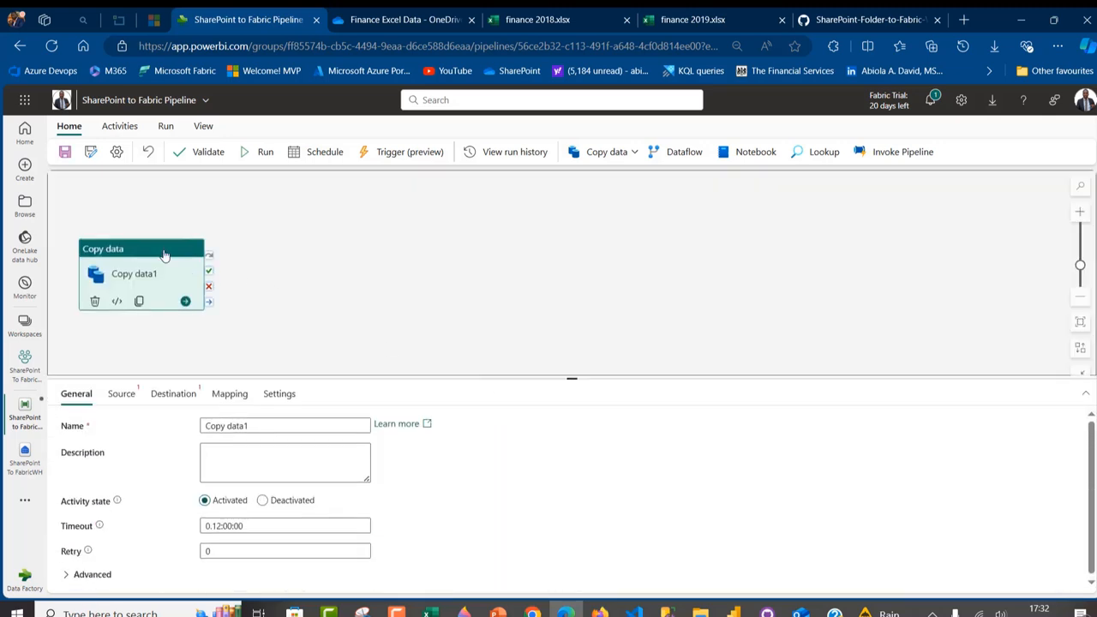
left_click_drag(165, 257, 543, 244)
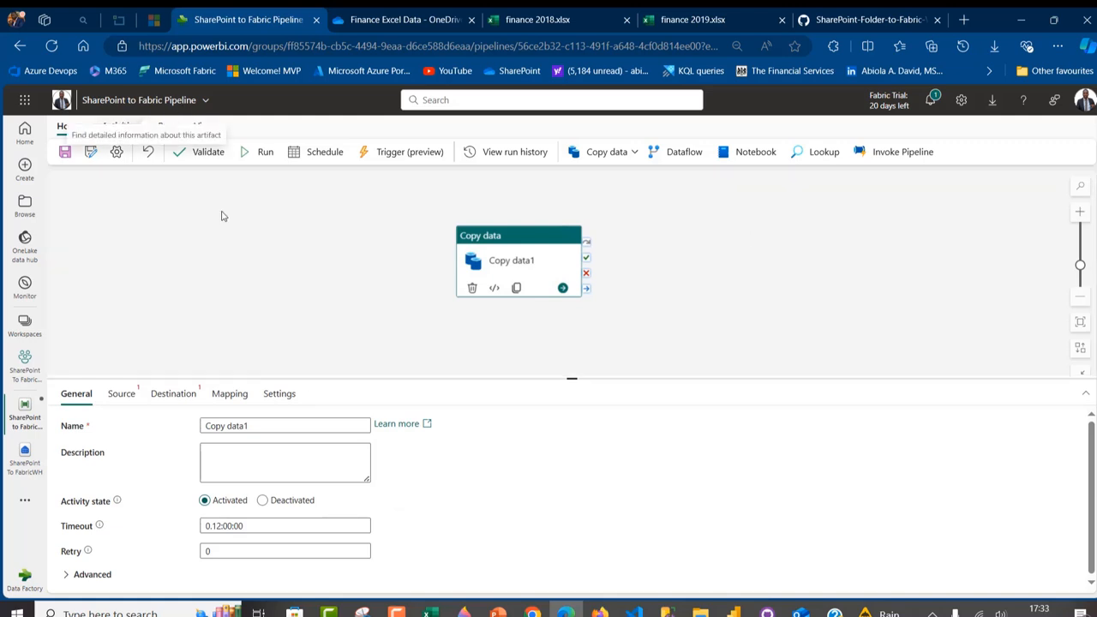
- Add a Dataflow activity ahead of the Copy data activity and link the two with an on-success connection
left_click(120, 127)
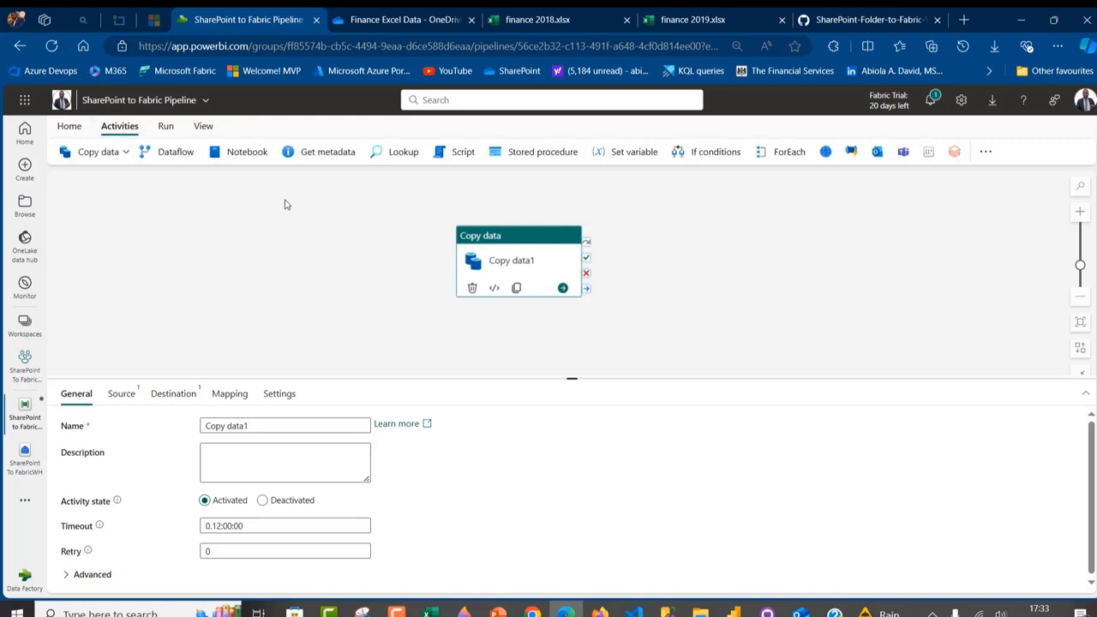
left_click(171, 152)
left_click_drag(678, 238, 304, 211)
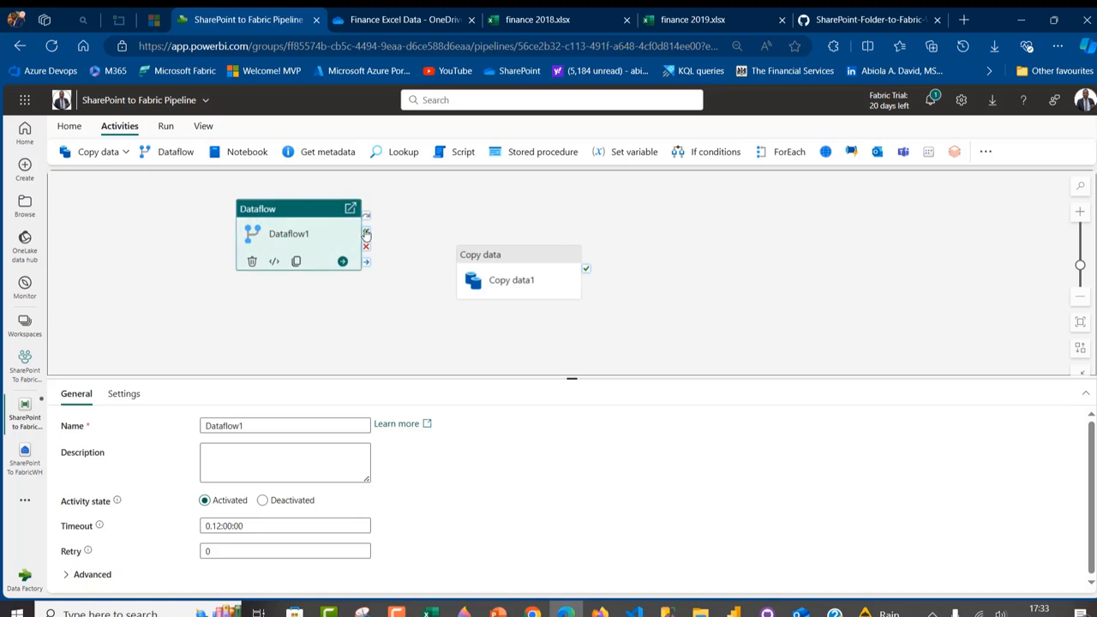
left_click_drag(366, 234, 493, 262)
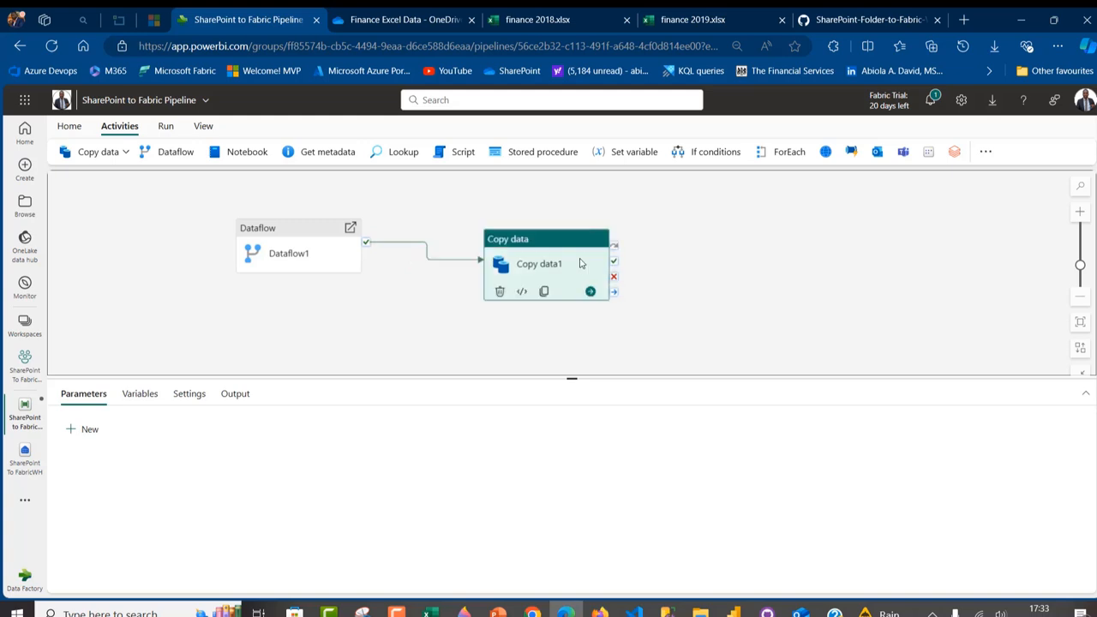
left_click_drag(580, 263, 624, 267)
- Rename the Dataflow activity as Dataflow for SharePoint To Fabric WH
left_click(305, 232)
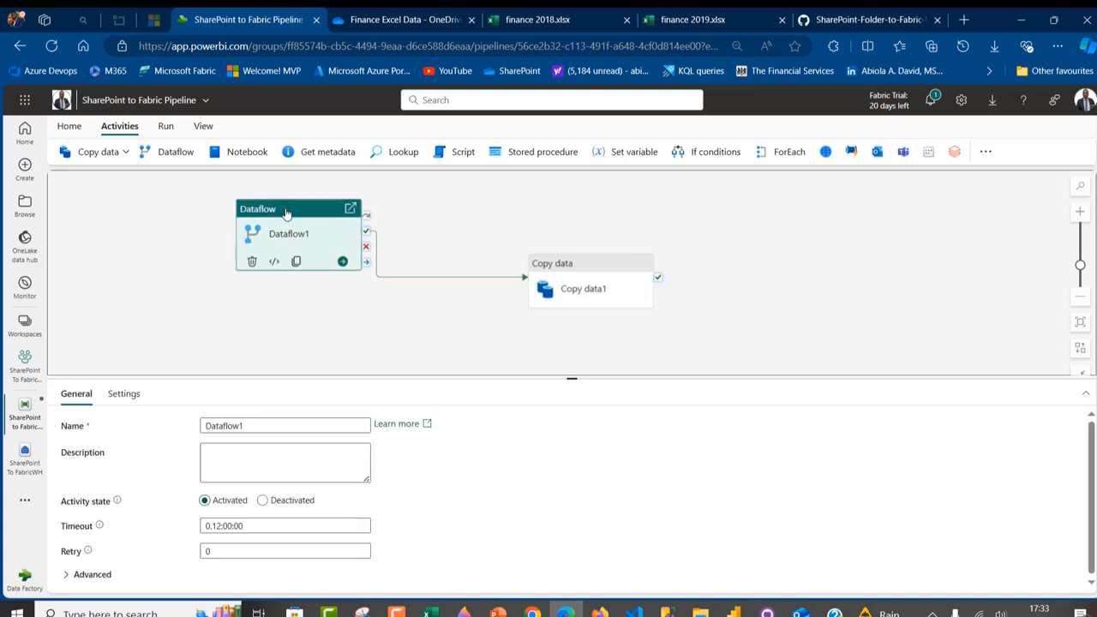
left_click(263, 425)
key("BackSpace")
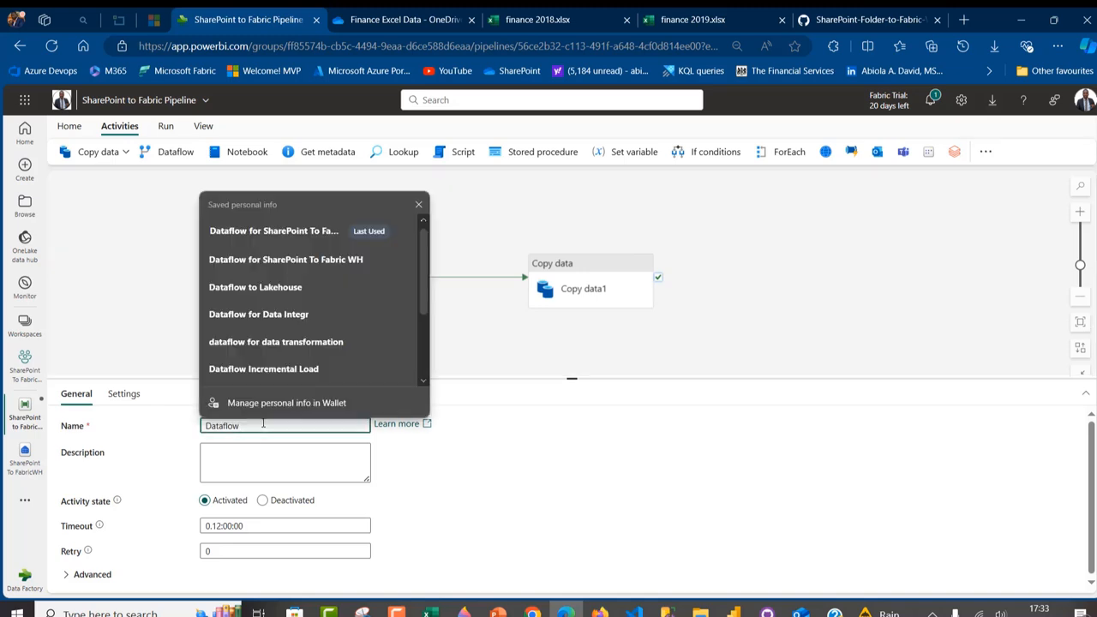
type("for Share")
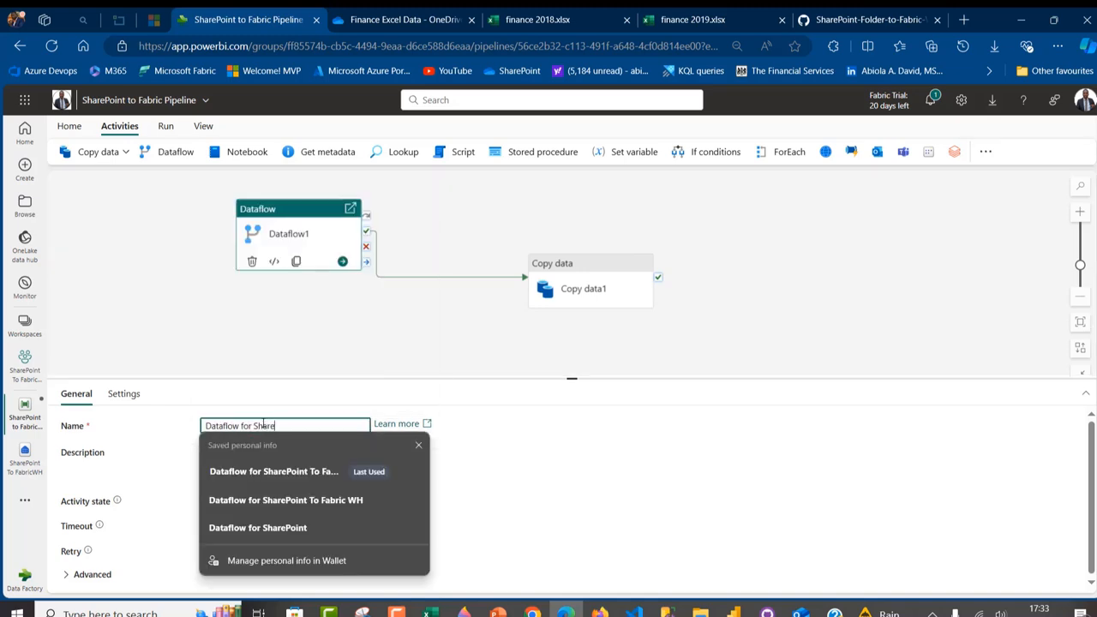
type("Point to")
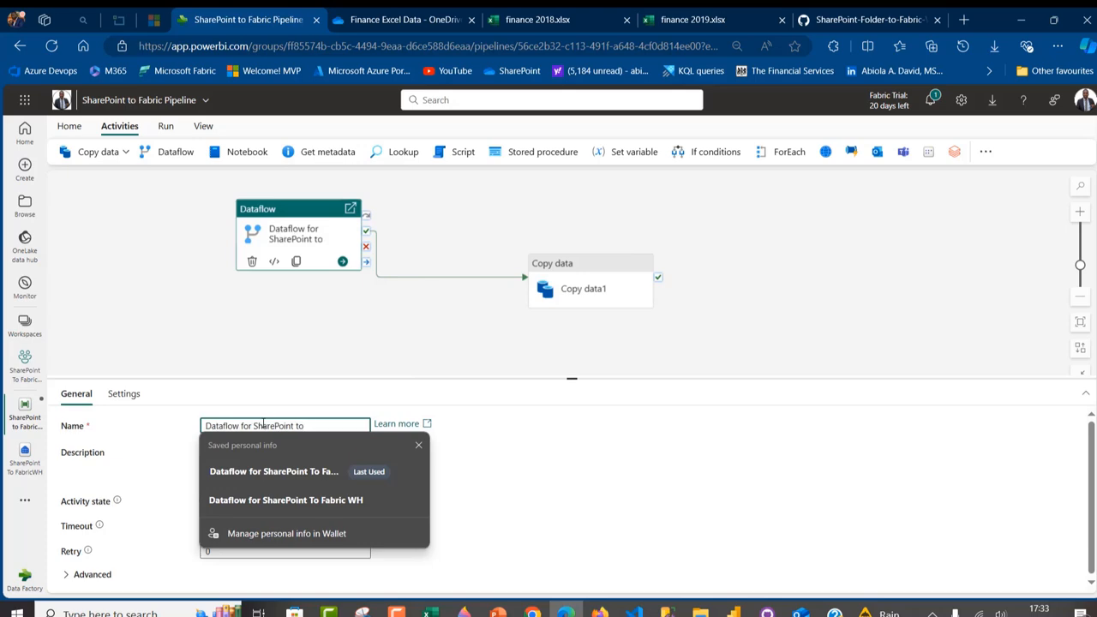
left_click(249, 478)
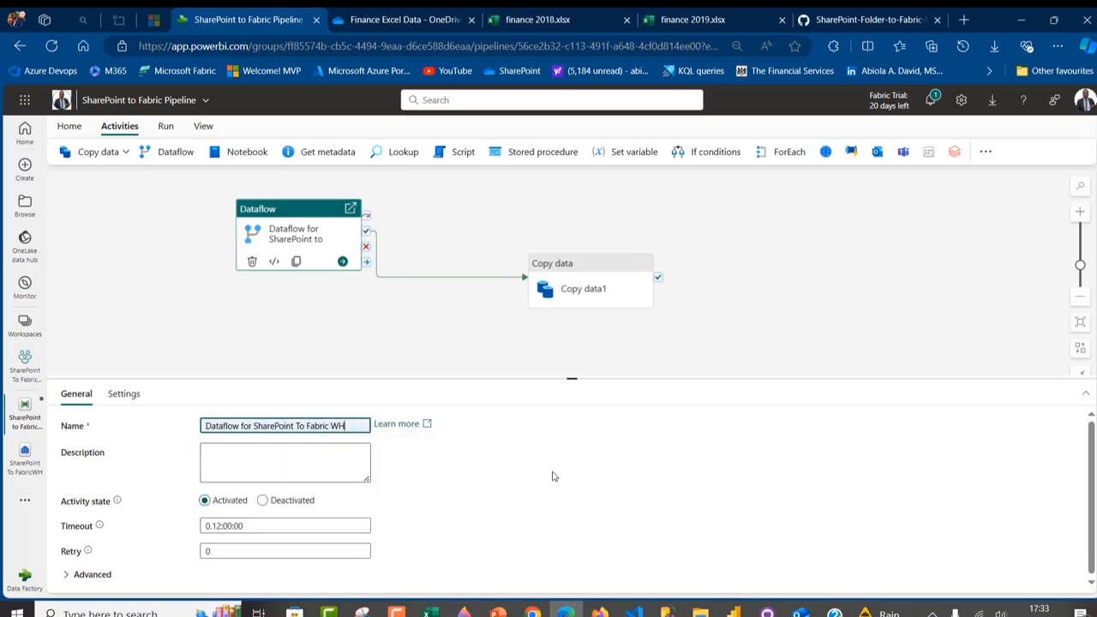
- Set the Dataflow activity to run the existing dataflow Dataflow for SharePoint To Fabric WH
left_click(140, 399)
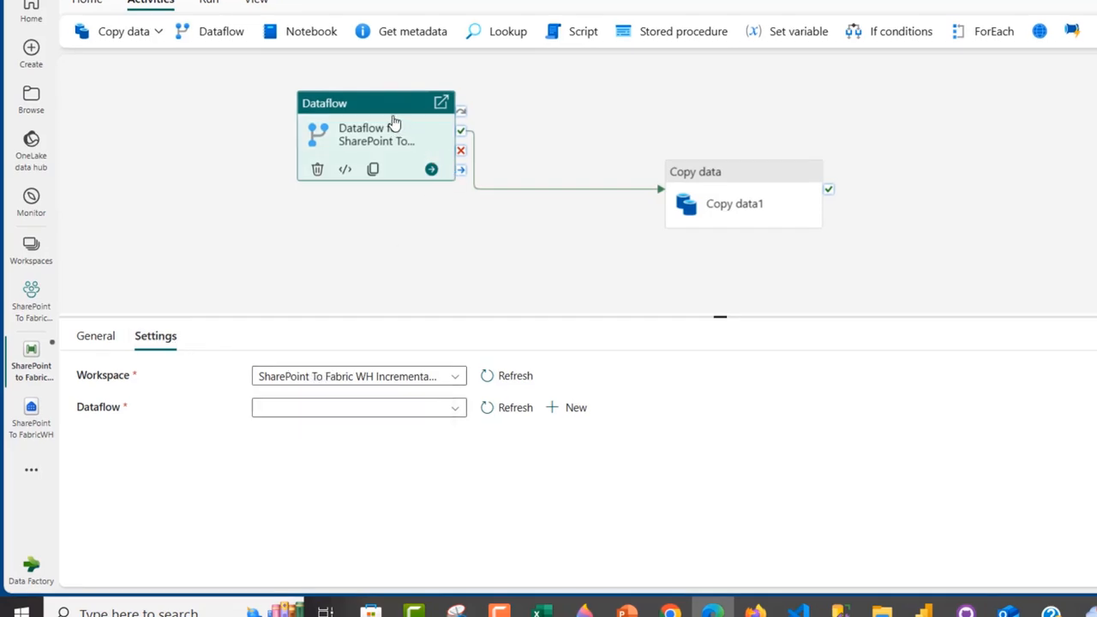
left_click(455, 409)
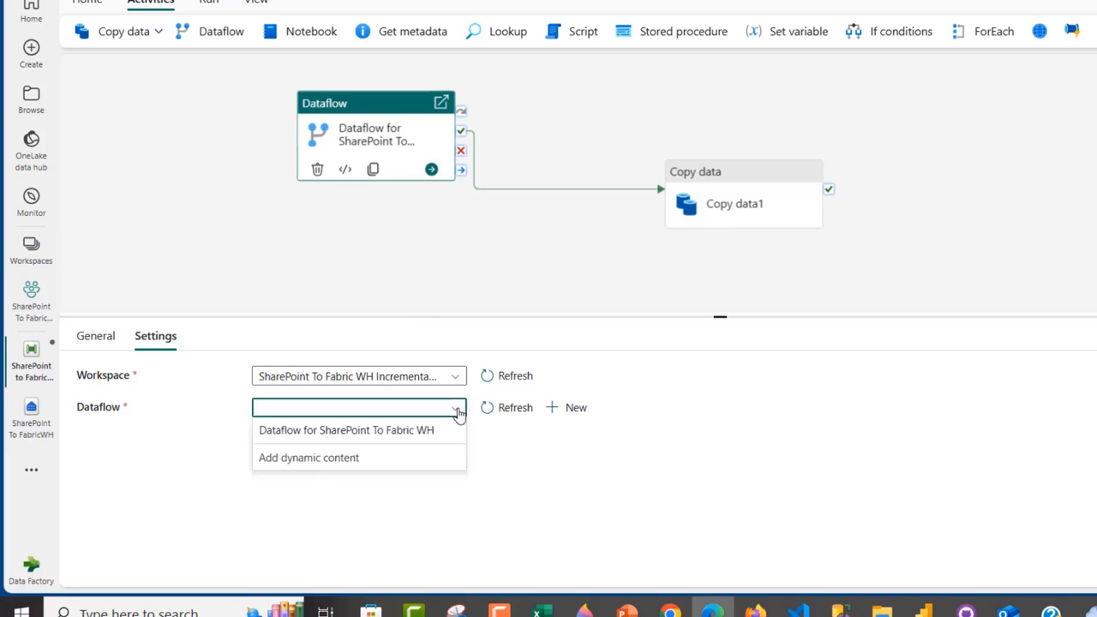
left_click(403, 431)
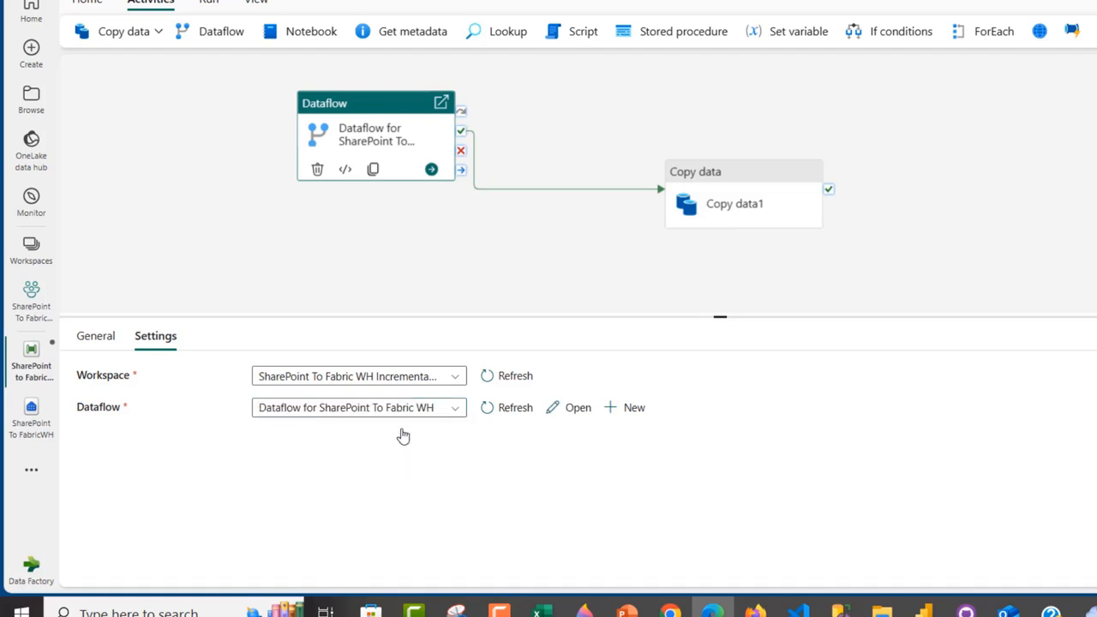
- Add two Lookup activities to the pipeline and place the first one below the Dataflow activity
left_click(514, 39)
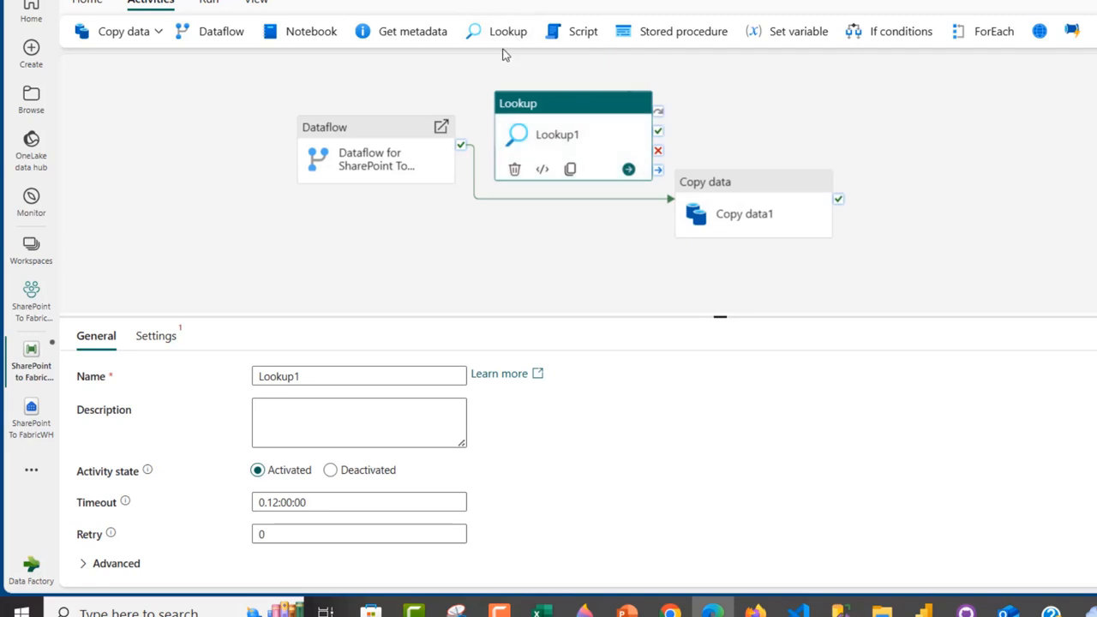
left_click(502, 32)
left_click_drag(568, 120, 299, 220)
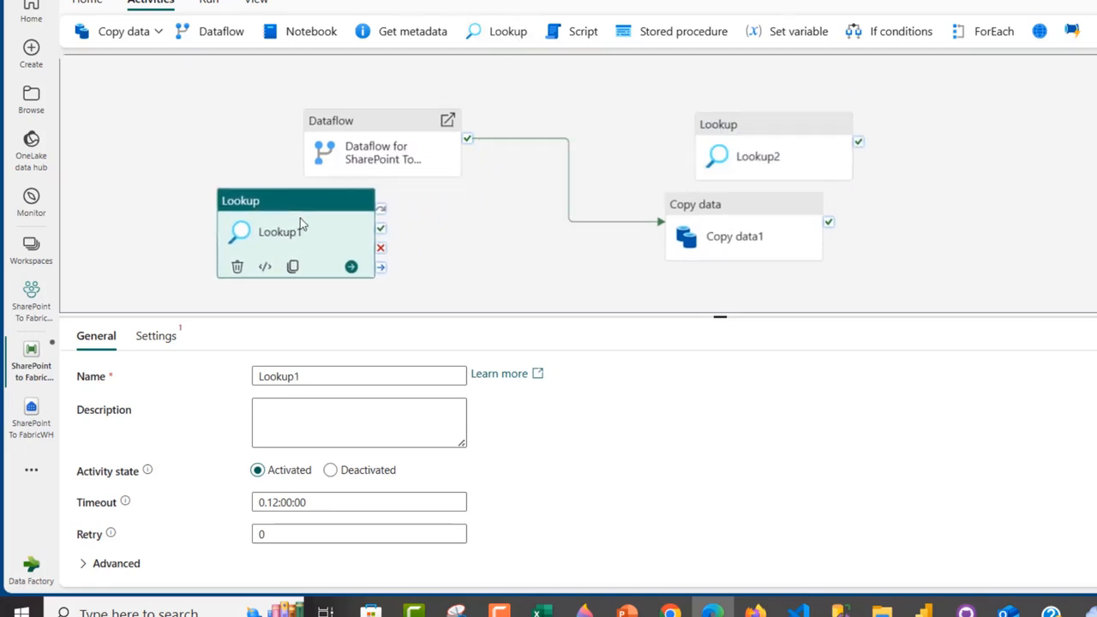
- Rename the first Lookup activity as OldWaterMarkLookup
left_click(316, 375)
left_click_drag(316, 375, 125, 403)
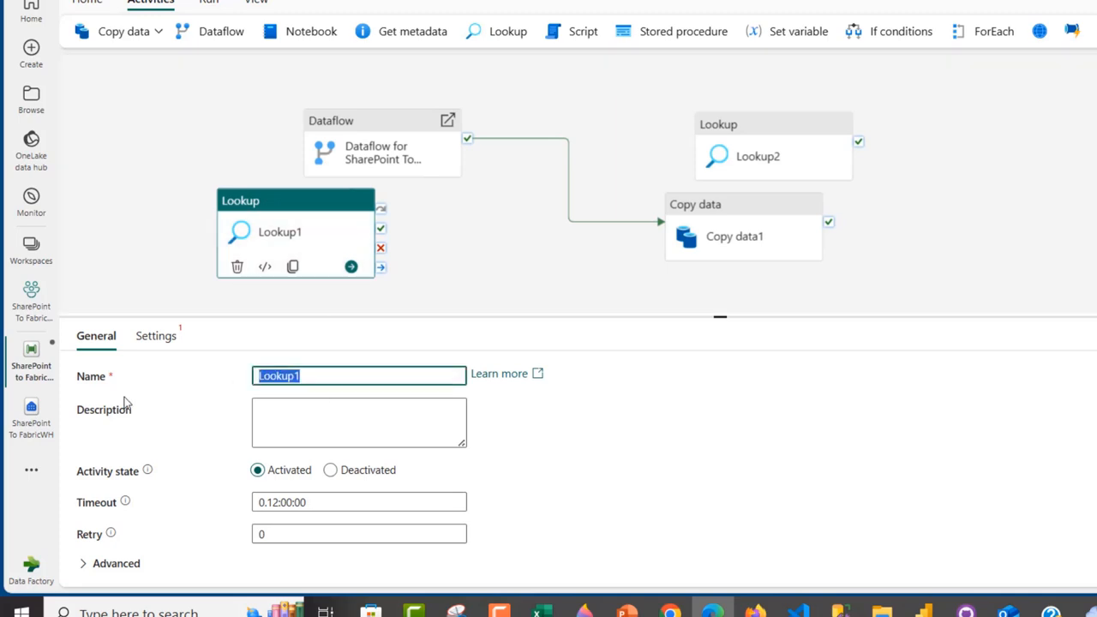
type("Old")
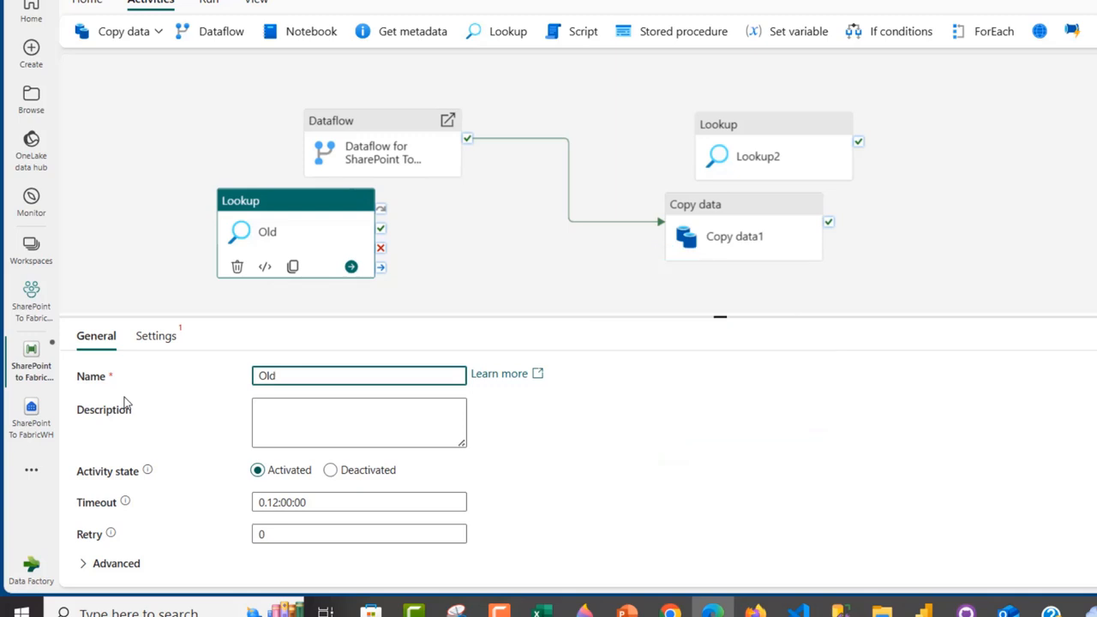
type("WaterMarkLookup")
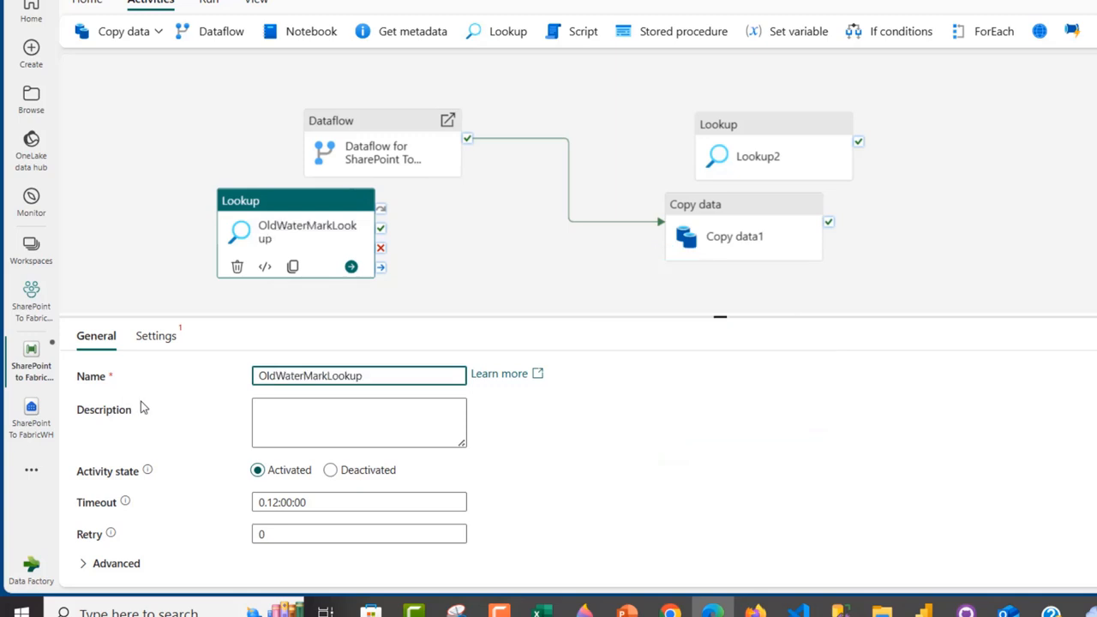
- Connect OldWaterMarkLookup to the SharePoint To FabricWH warehouse and set it to use a query
left_click(163, 338)
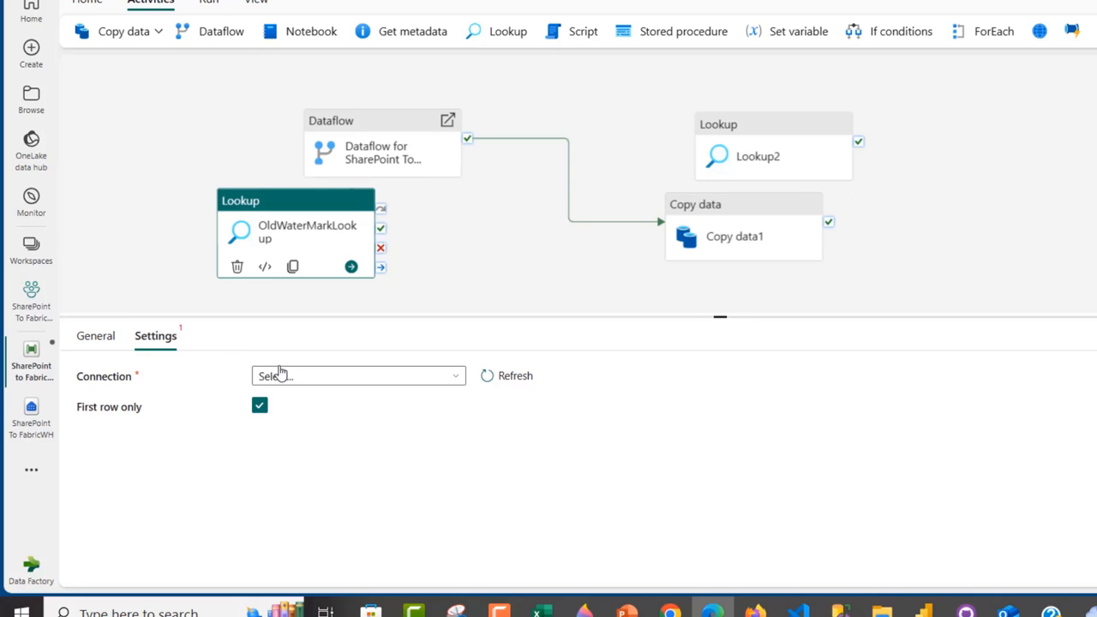
left_click(316, 376)
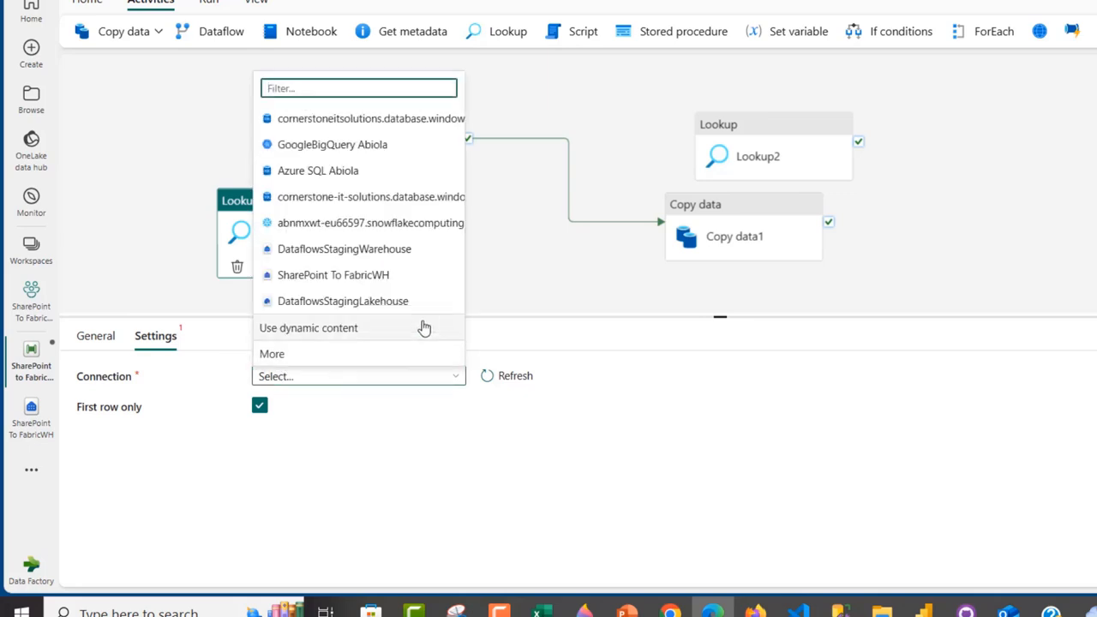
left_click(382, 283)
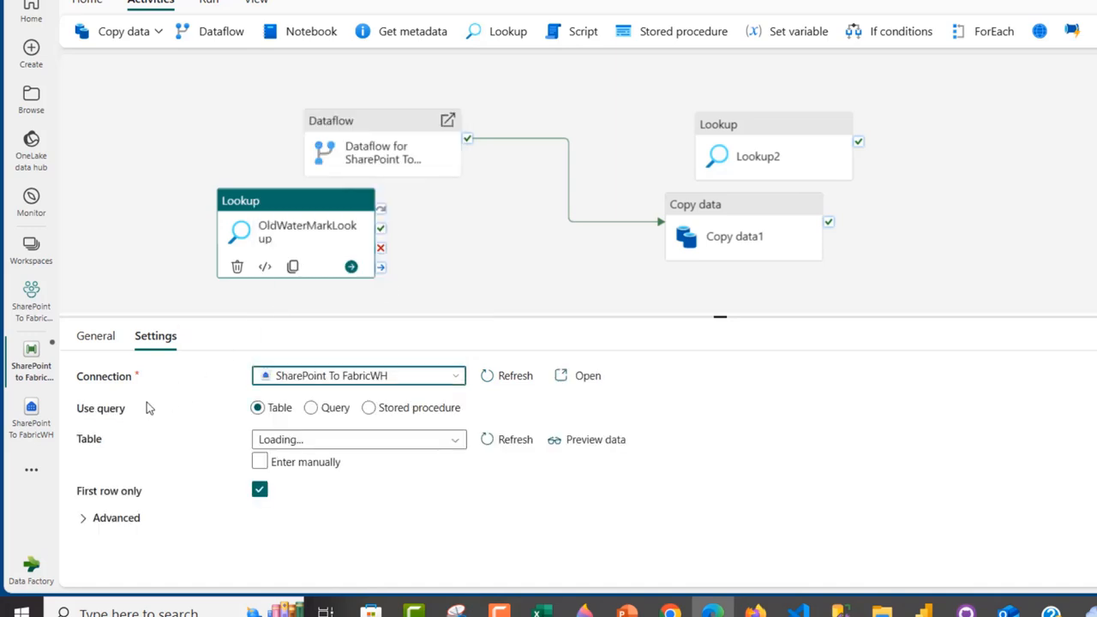
left_click(312, 409)
left_click(340, 448)
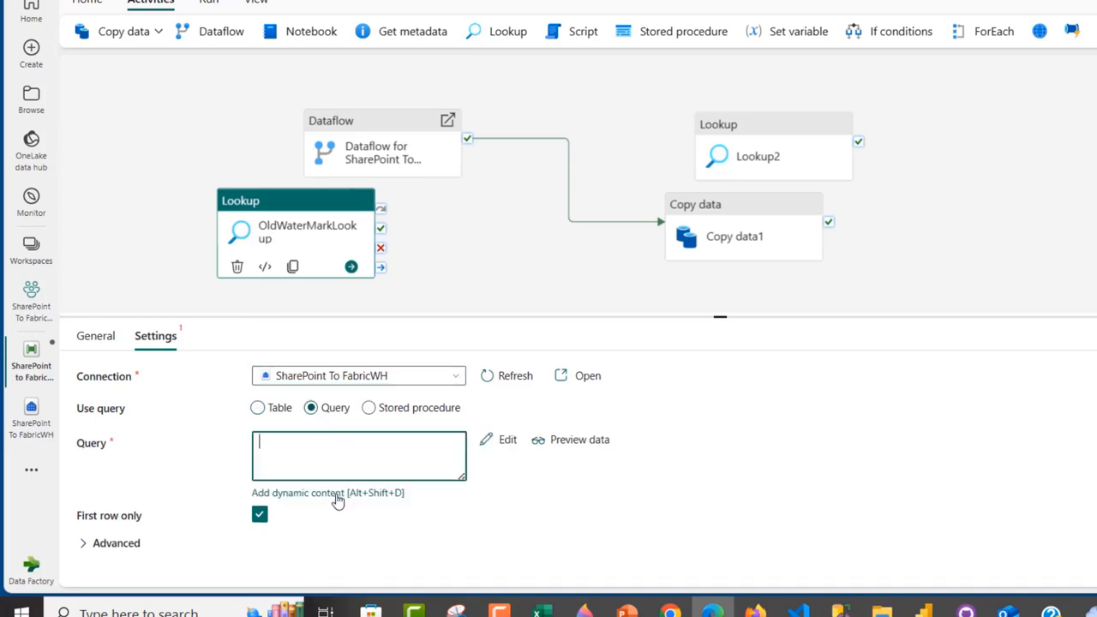
- Begin the lookup query as a dynamic expression with SELECT and an empty MAX() on the following line
left_click(342, 493)
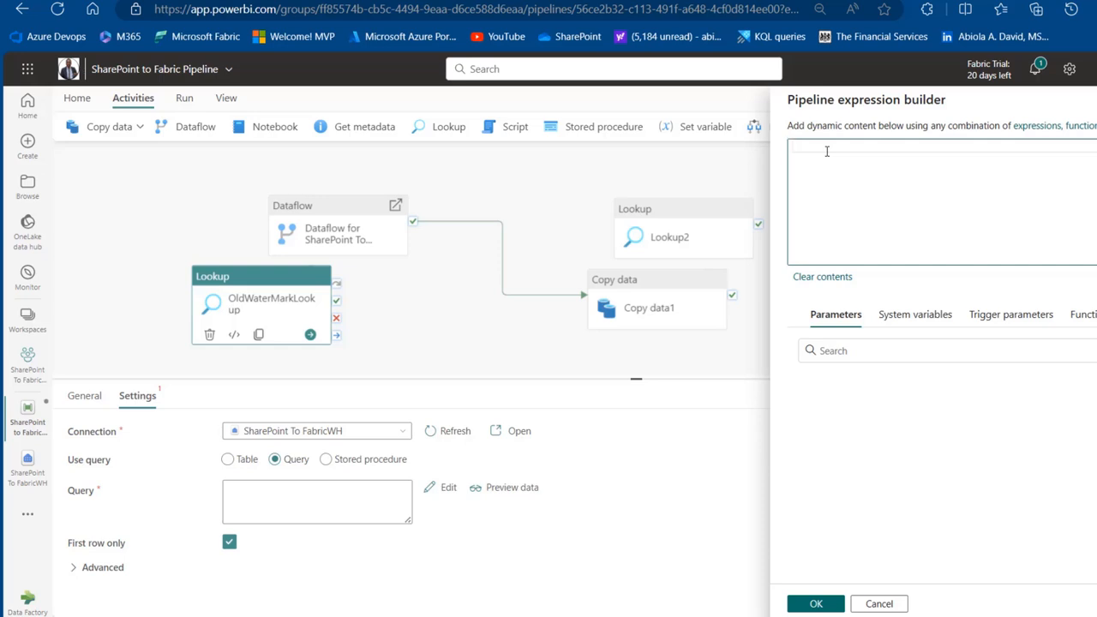
type("SELECT")
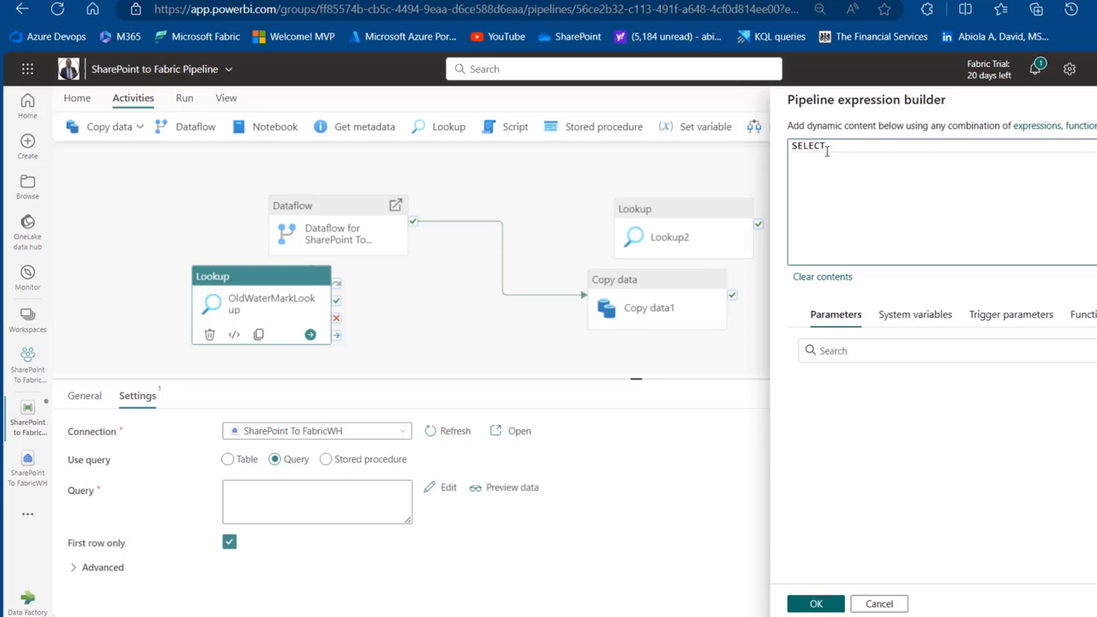
key("Return")
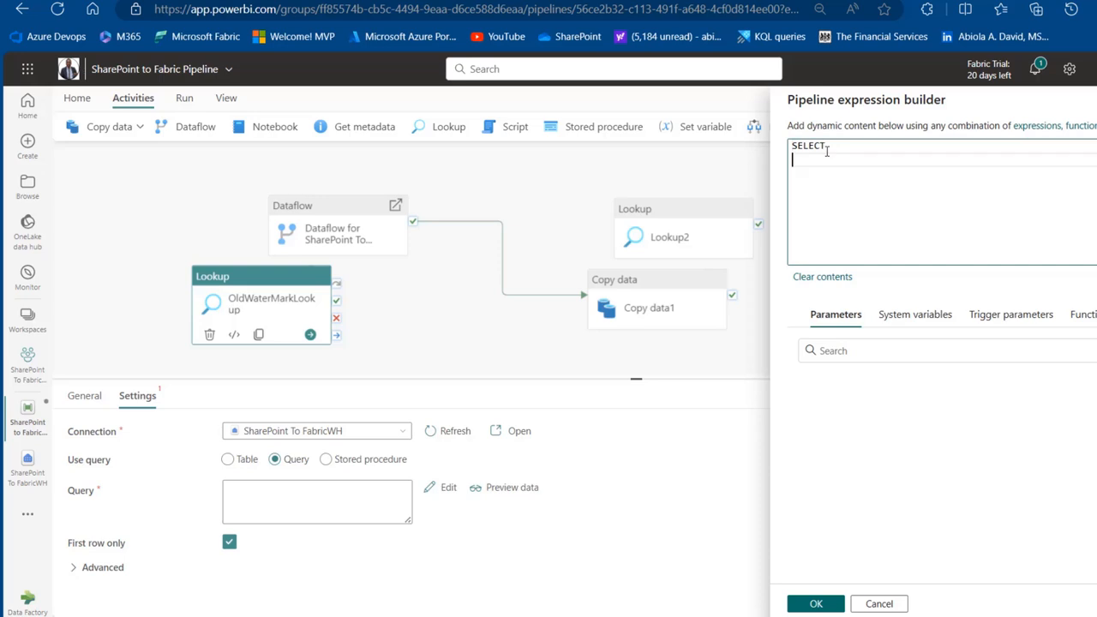
type("MAX(")
left_click(818, 604)
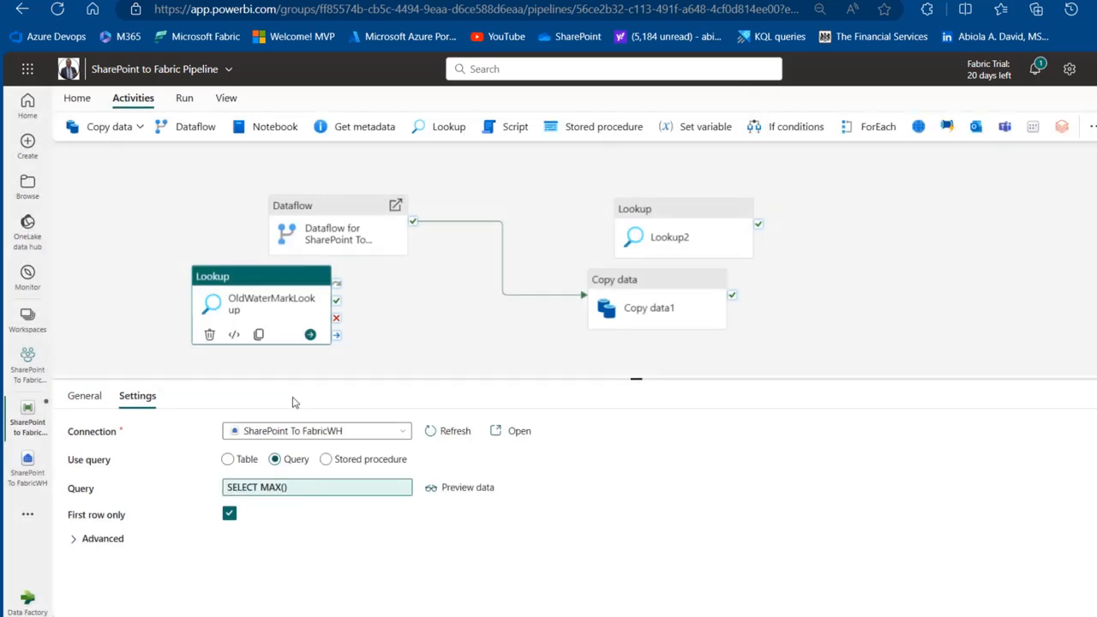
- Copy the WaterMarkValue column name from SQL query 3 in the SharePoint To FabricWH warehouse
left_click(27, 470)
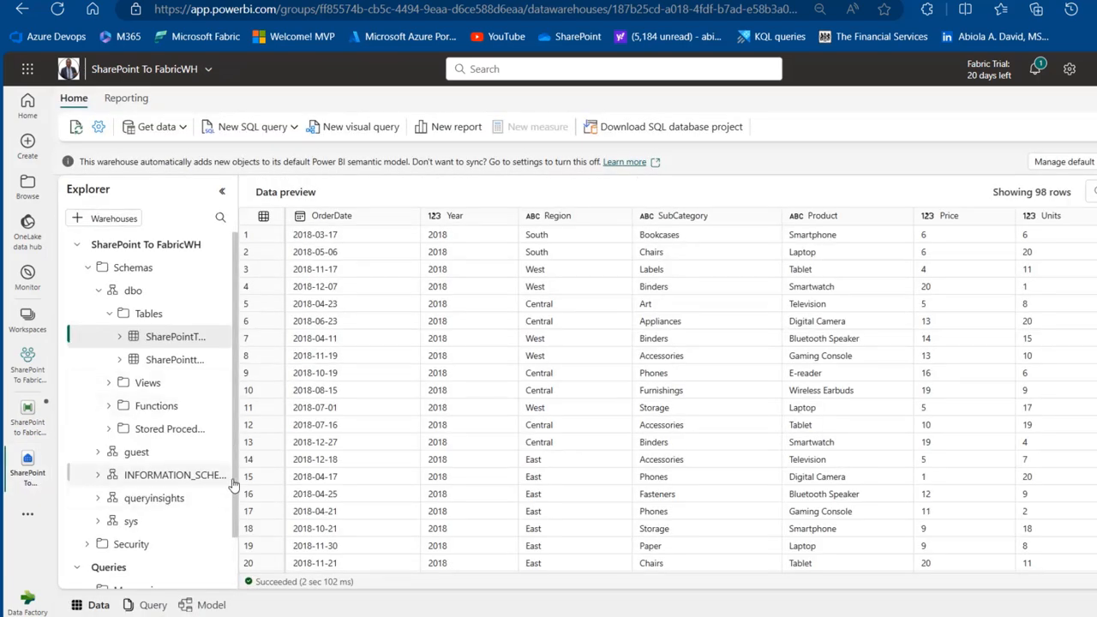
scroll(235, 562, "down", 2)
left_click(171, 555)
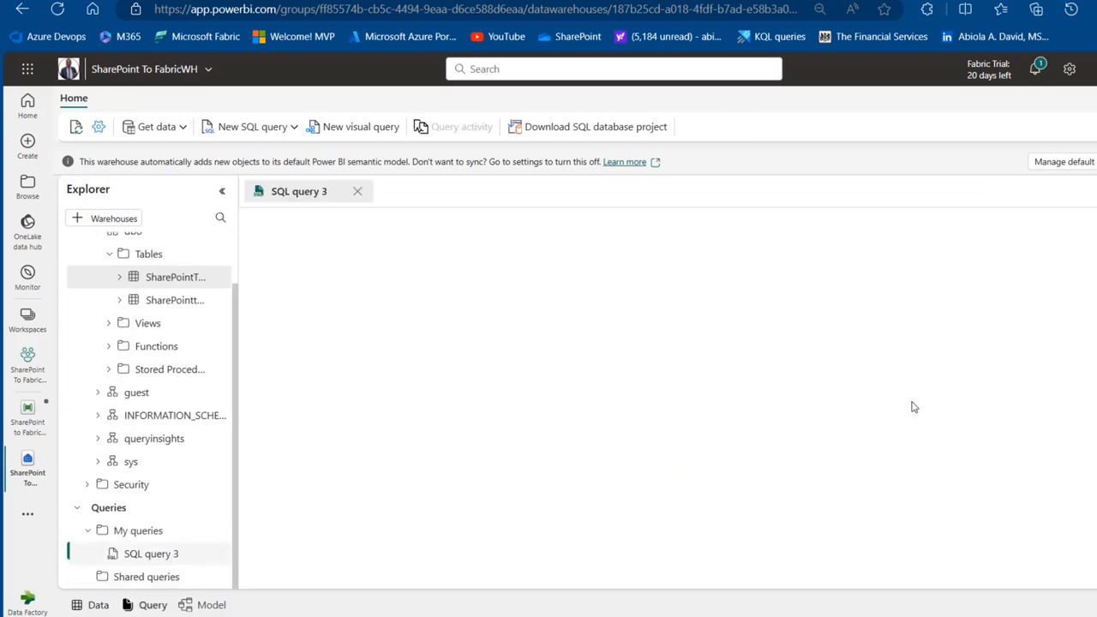
scroll(669, 412, "up", 3)
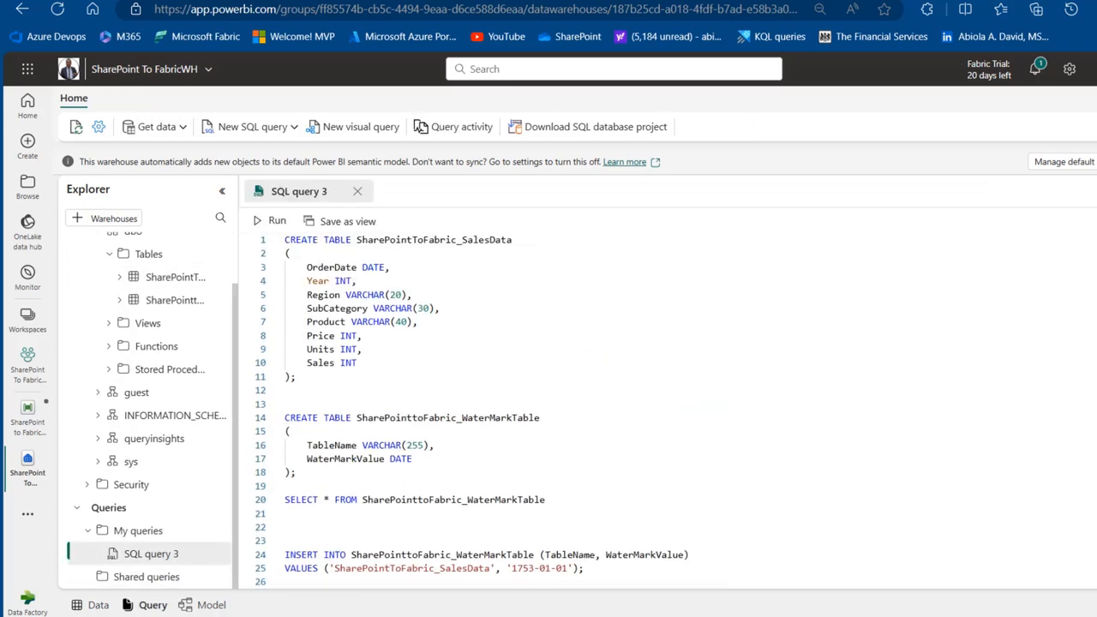
double_click(352, 459)
key("ctrl+c")
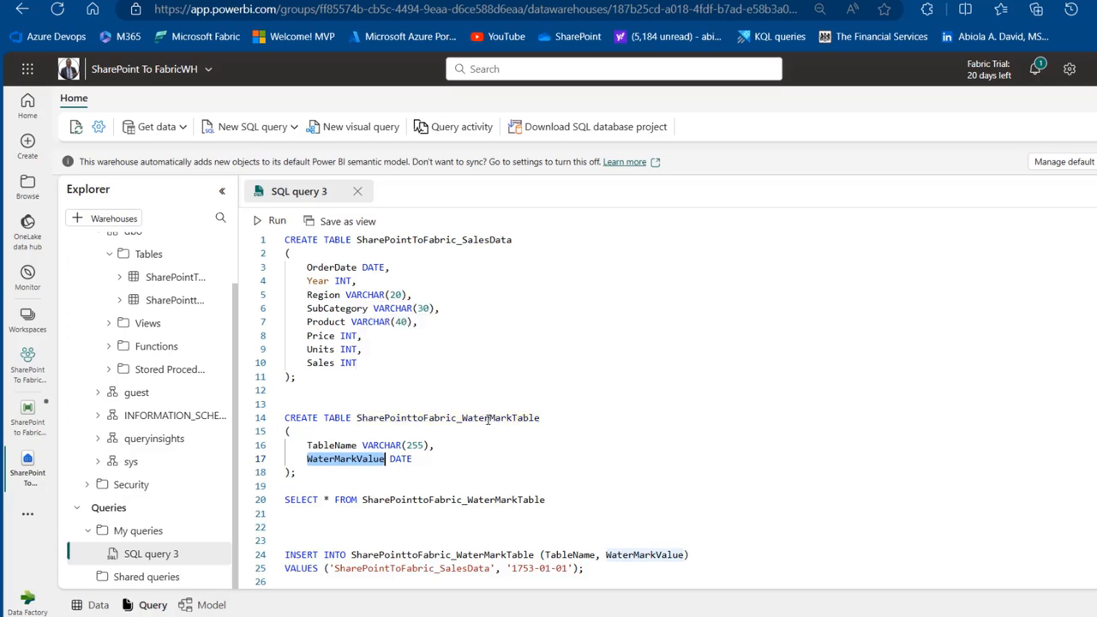
- Extend the OldWaterMarkLookup query in the pipeline to select MAX(WaterMarkValue) AS OldWaterMarkValue, followed by a FROM line
left_click(28, 420)
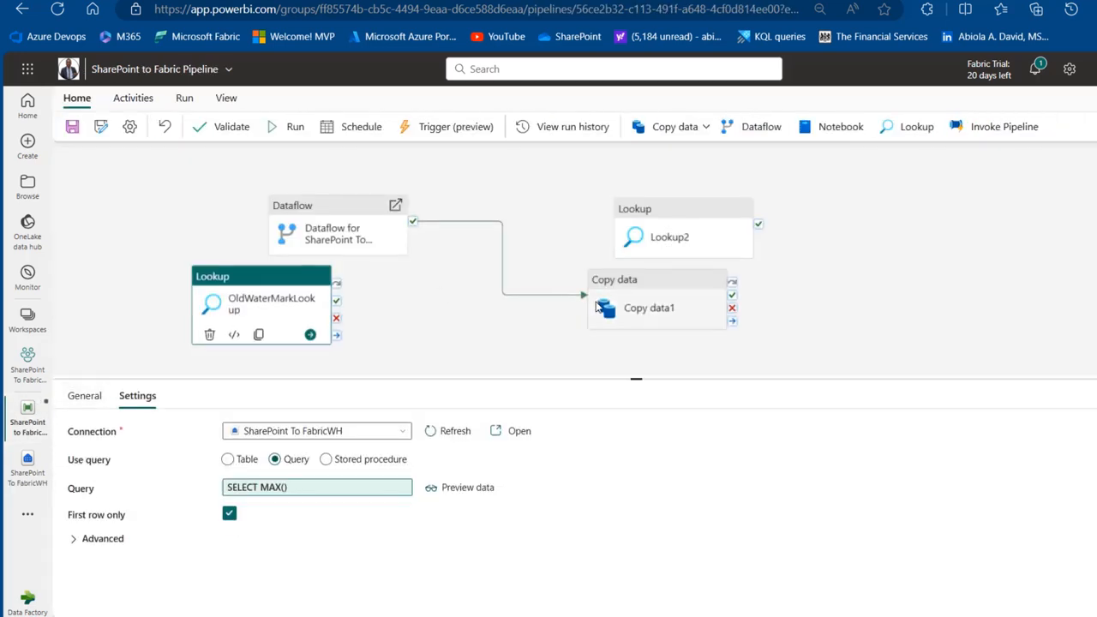
left_click(300, 487)
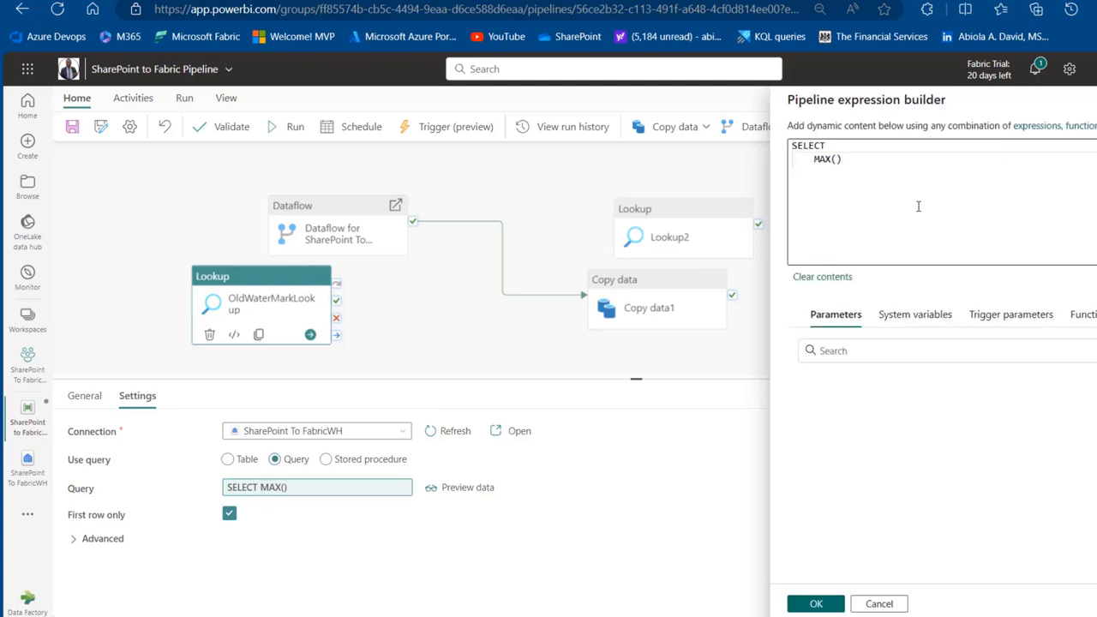
left_click(838, 159)
key("ctrl+v")
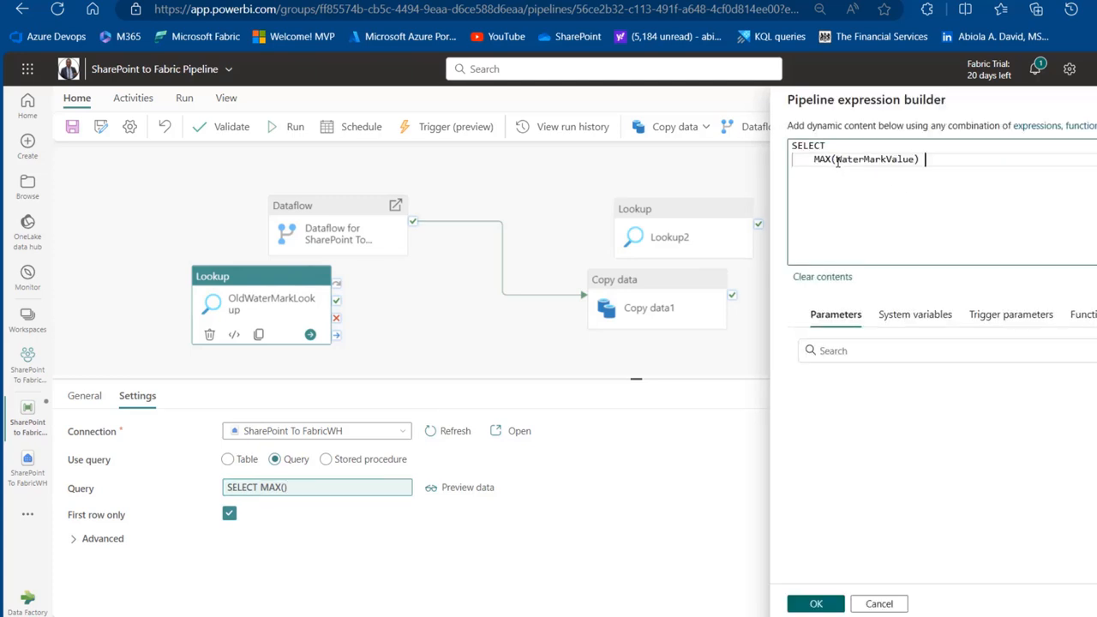
type("AS OldWa")
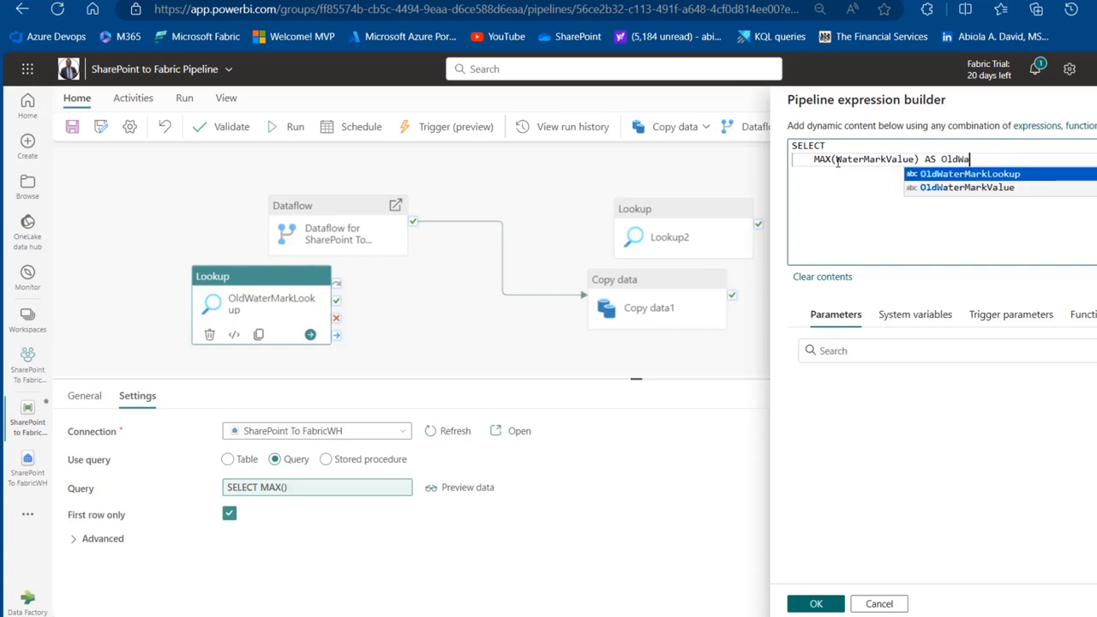
type("terMarkValue")
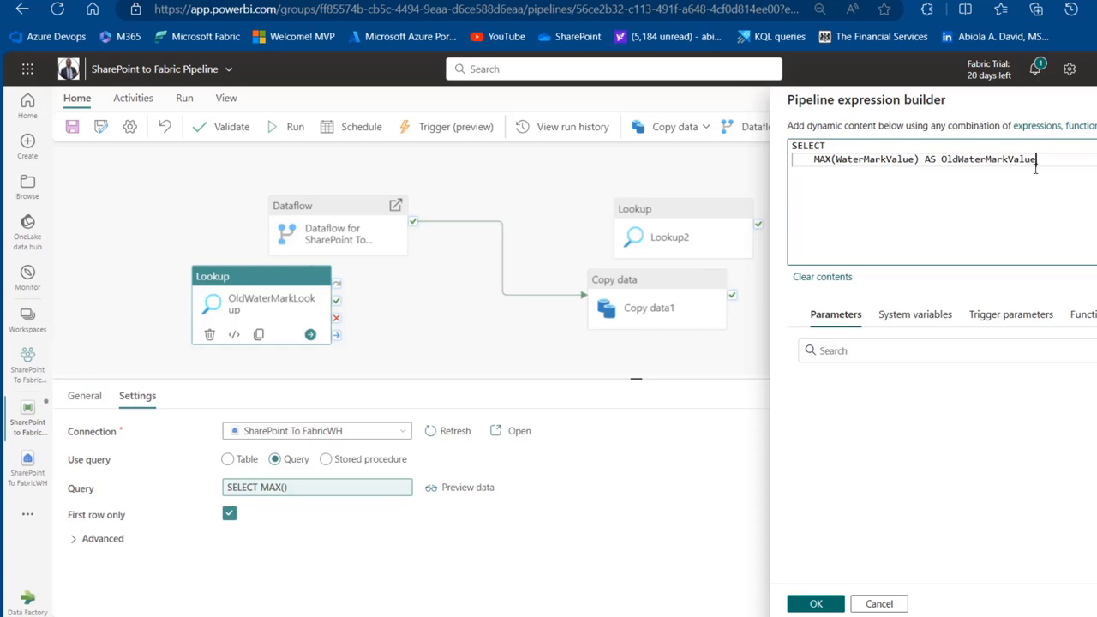
key("Return")
type("F")
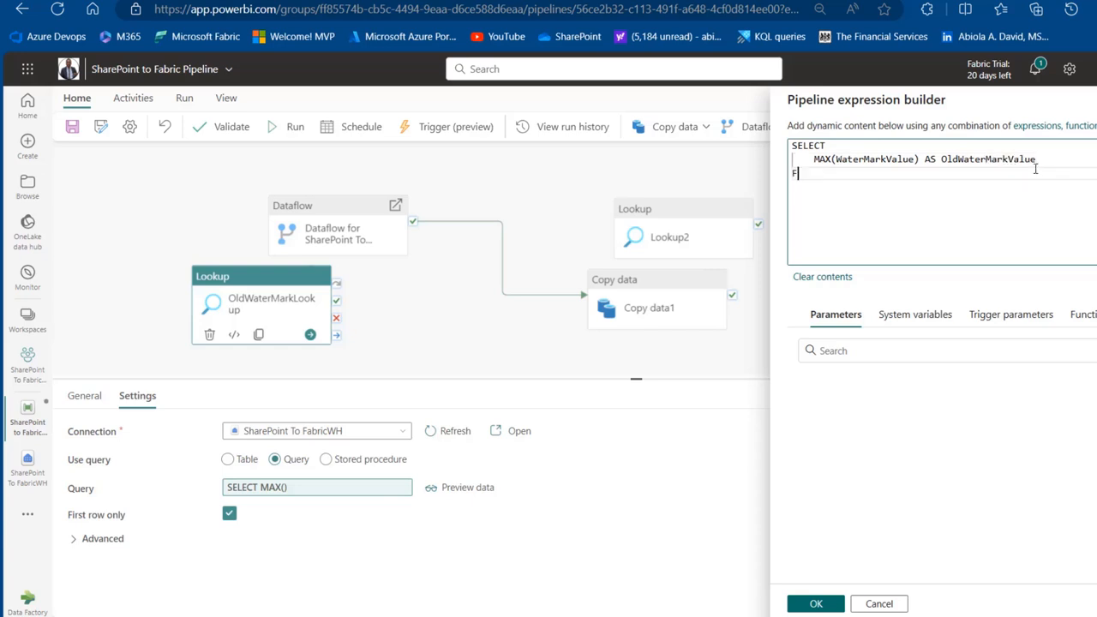
type("ROM")
key("Return")
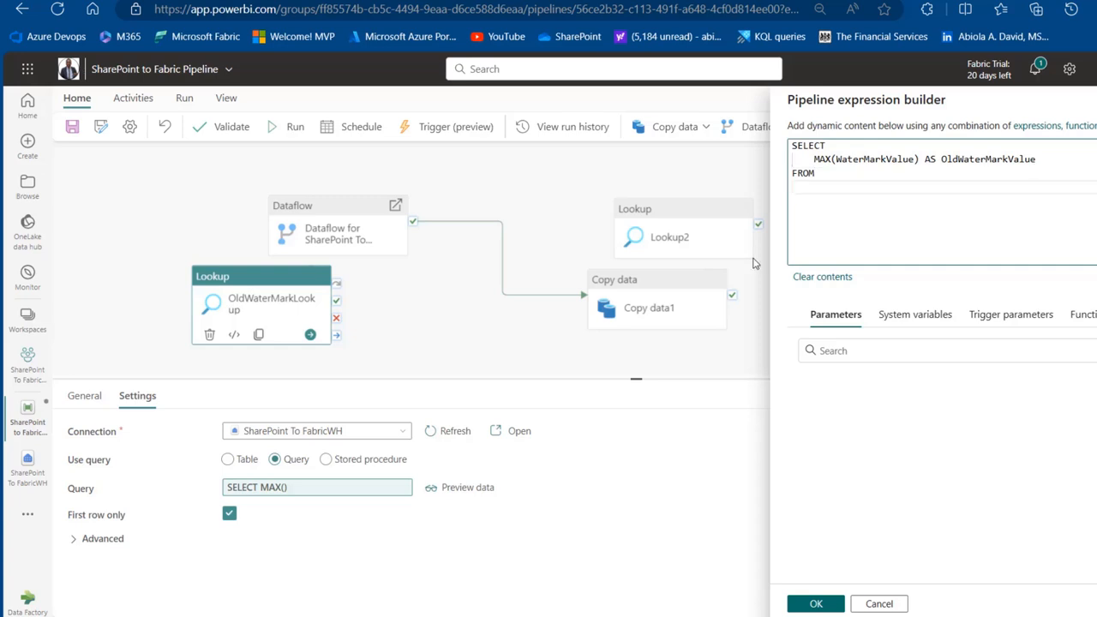
left_click(816, 604)
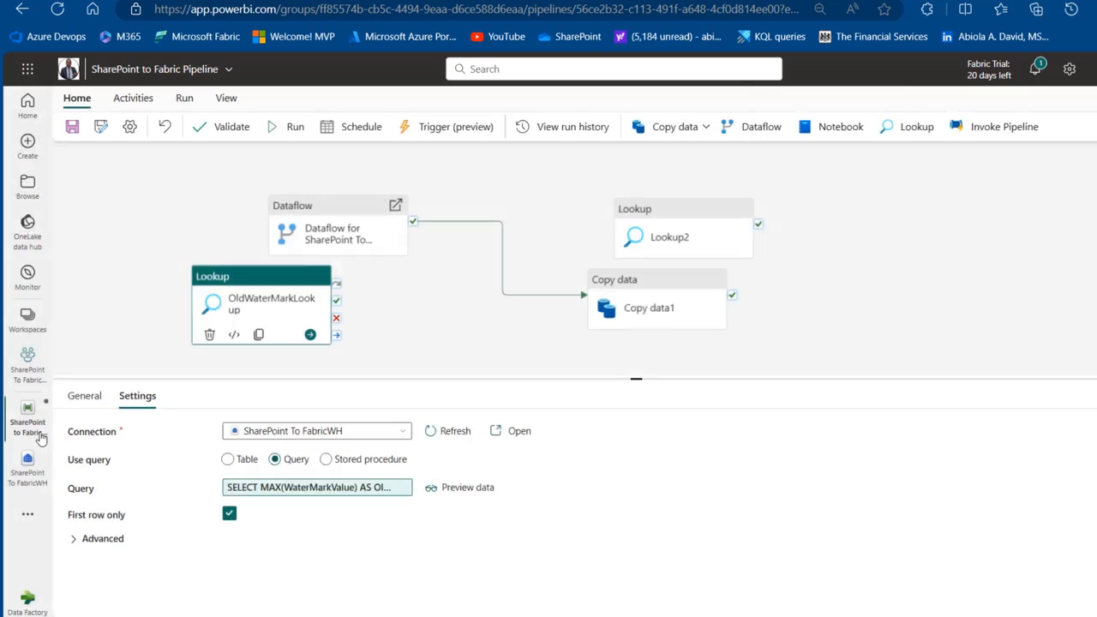
- Copy the table name SharePointtoFabric_WaterMarkTable from SQL query 3 in the warehouse
left_click(27, 464)
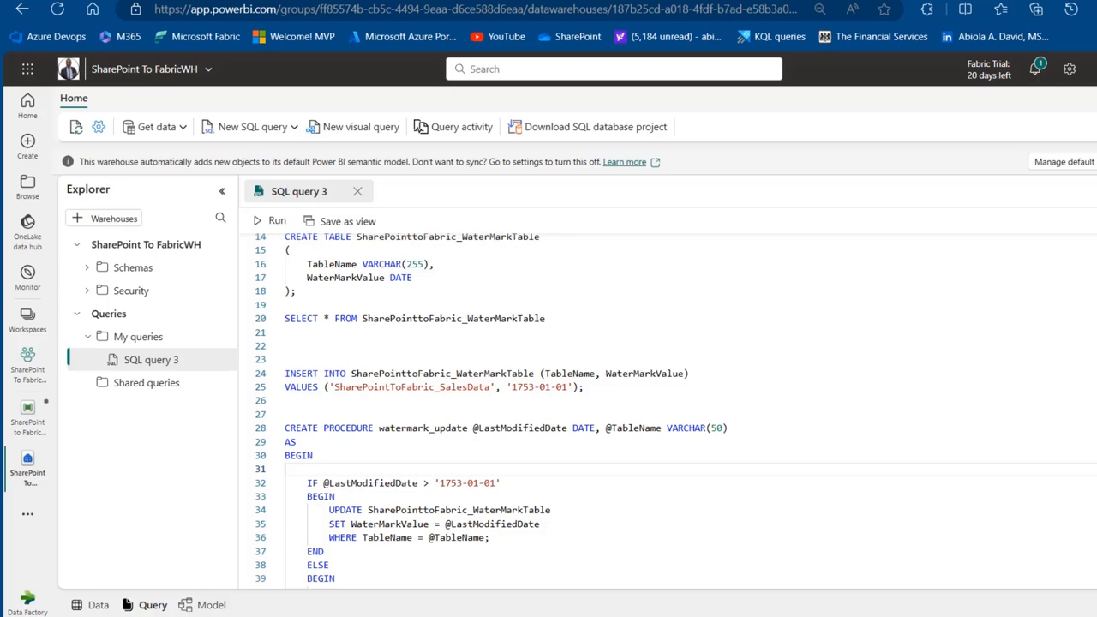
scroll(466, 297, "up", 1)
double_click(433, 310)
key("ctrl+c")
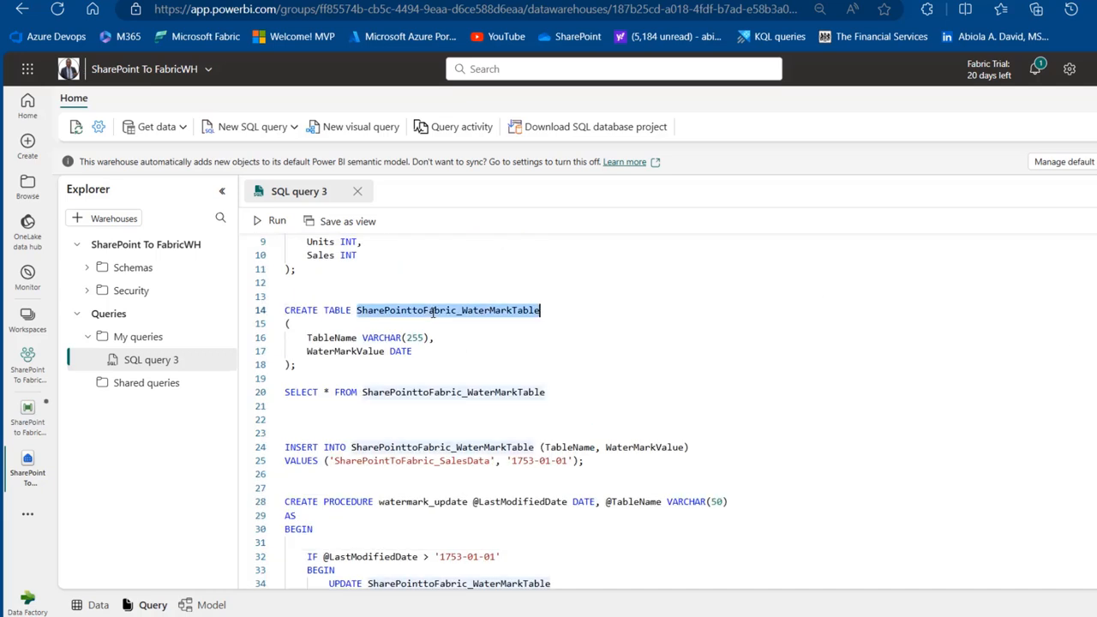
- Complete the OldWaterMarkLookup query's FROM clause with SharePointtoFabric_WaterMarkTable and preview the query's data
left_click(28, 424)
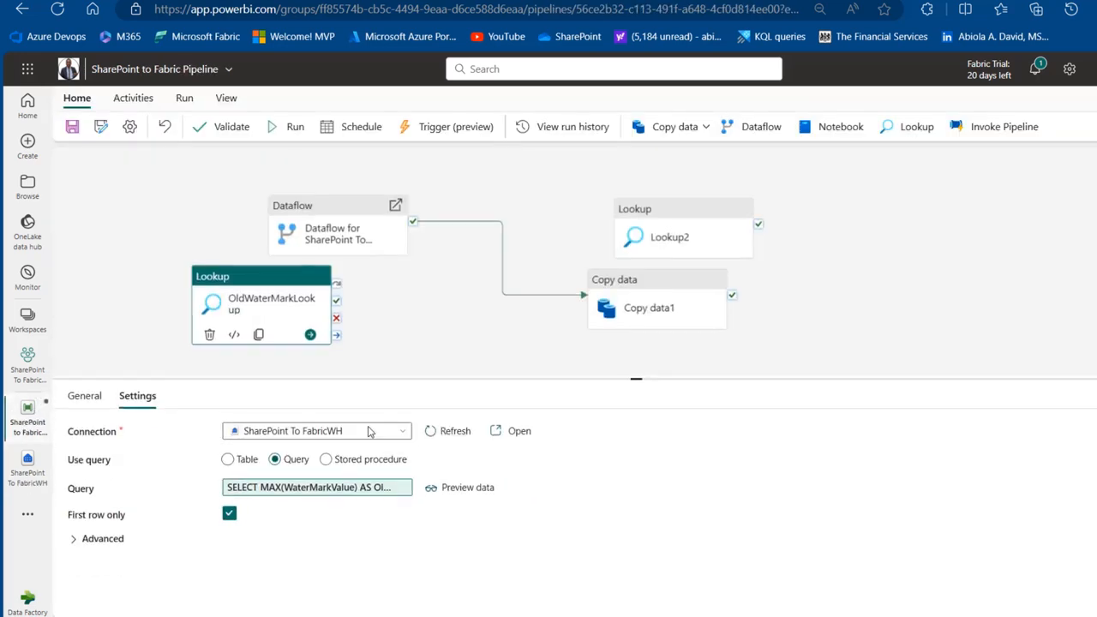
left_click(355, 488)
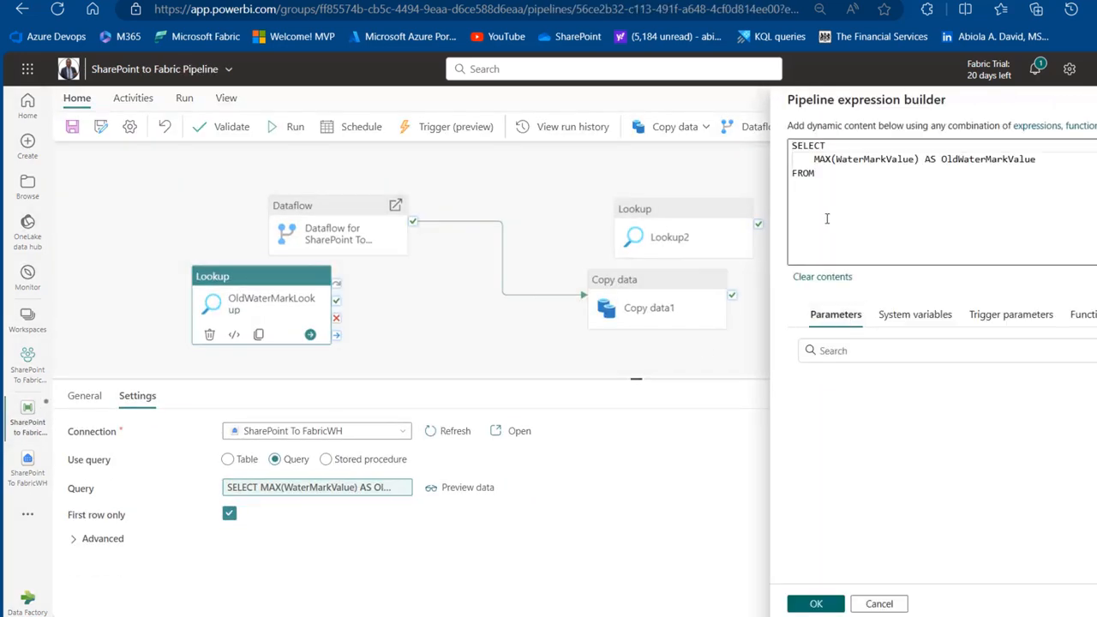
left_click(850, 185)
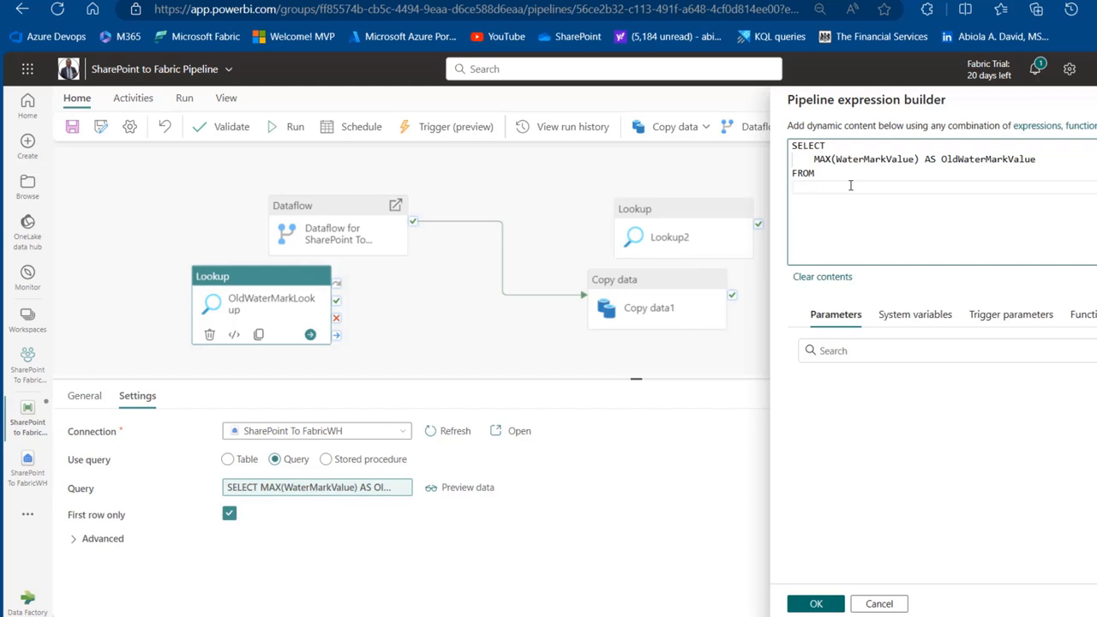
key("ctrl+v")
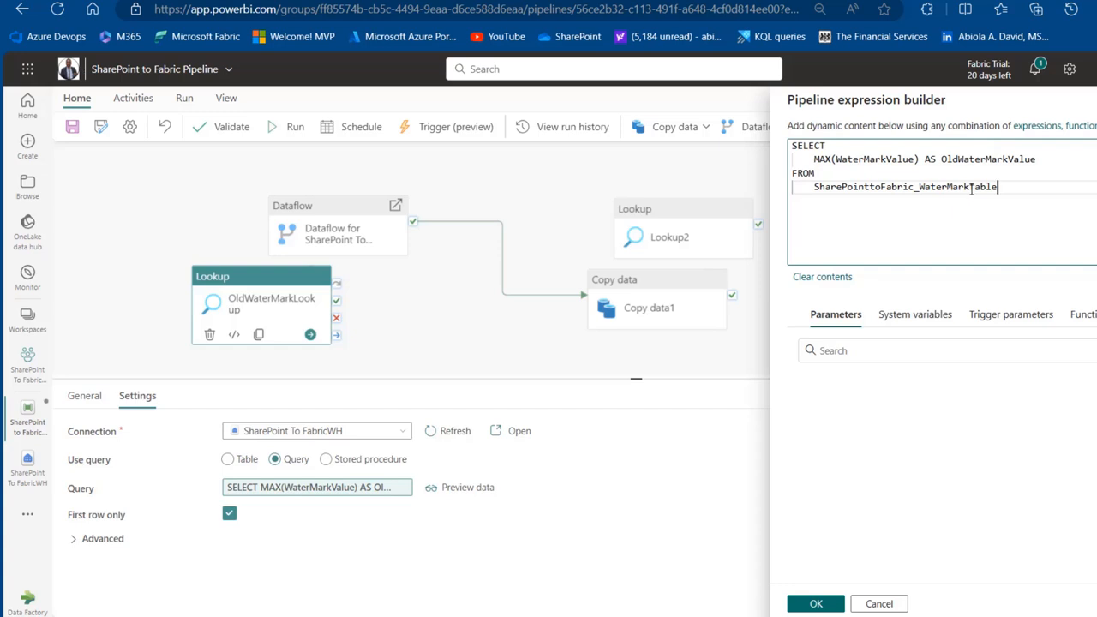
left_click(819, 604)
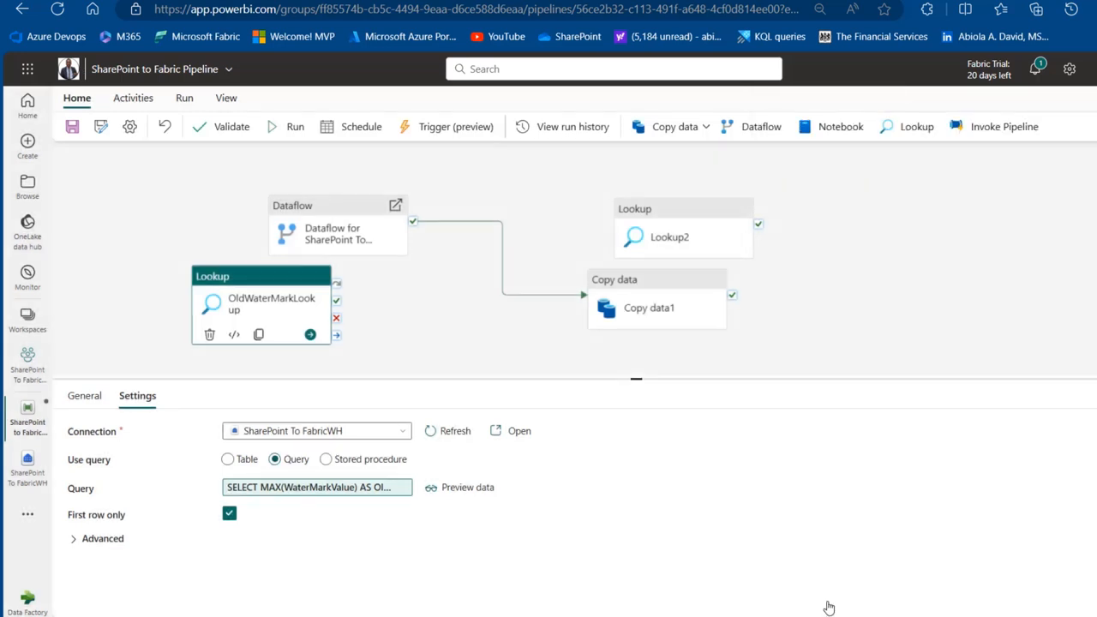
left_click(474, 489)
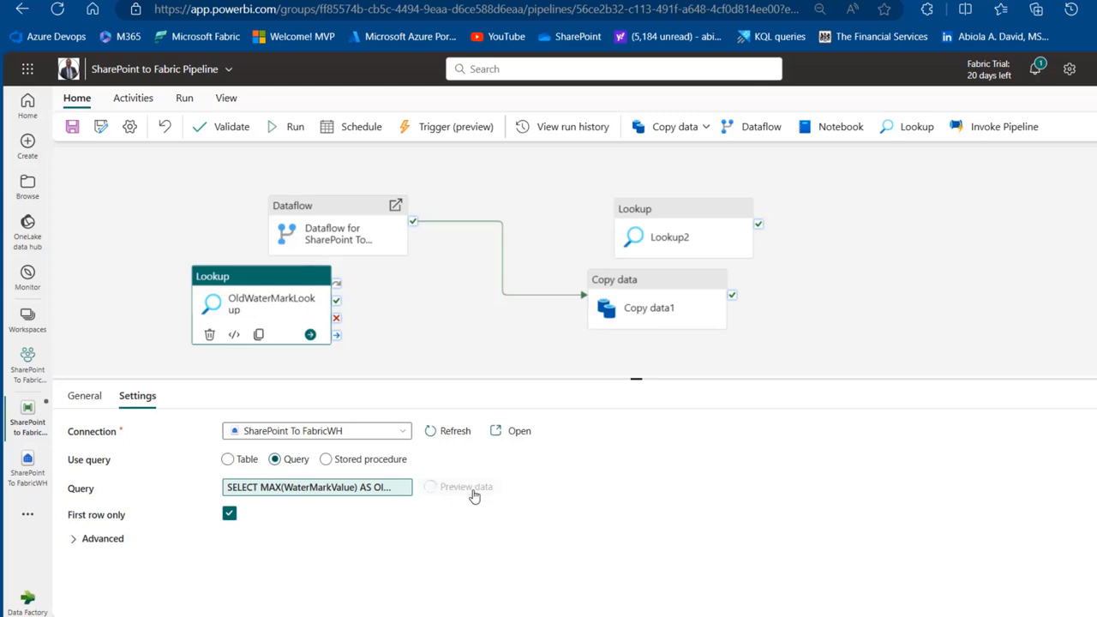
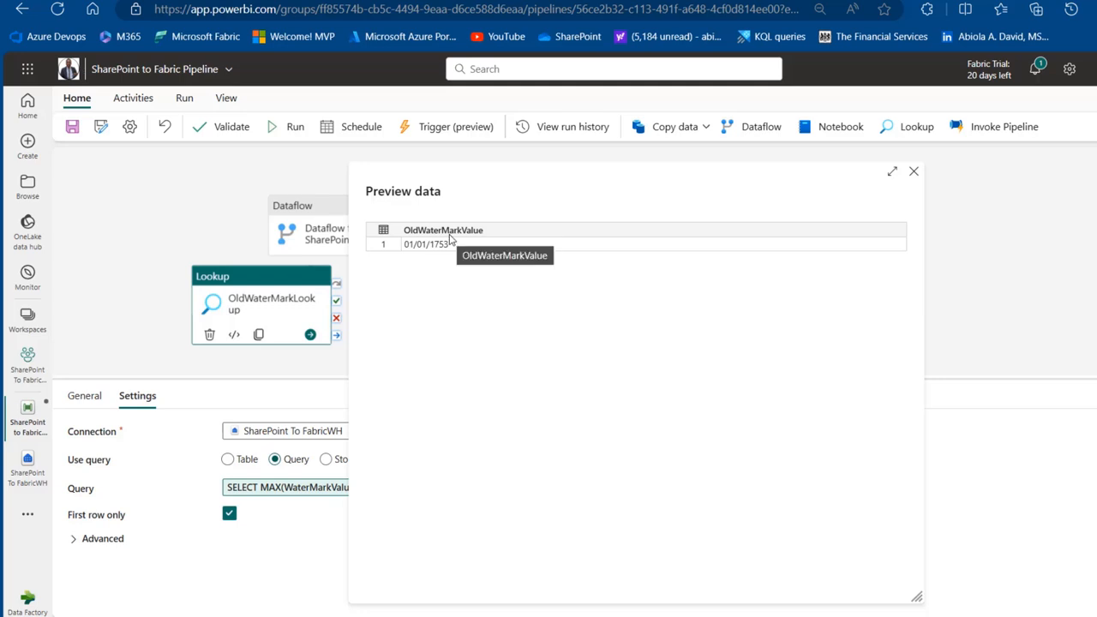
left_click(915, 173)
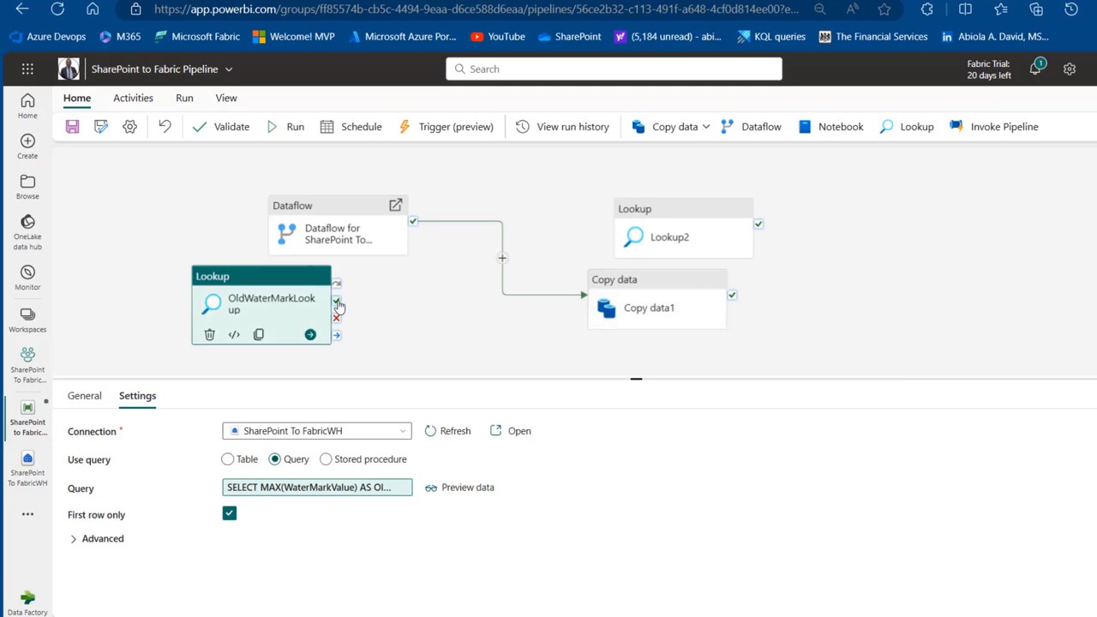
- Link OldWaterMarkLookup to the Copy data activity on success and move Lookup2 below the other activities
left_click_drag(337, 301, 646, 318)
left_click_drag(666, 208, 409, 359)
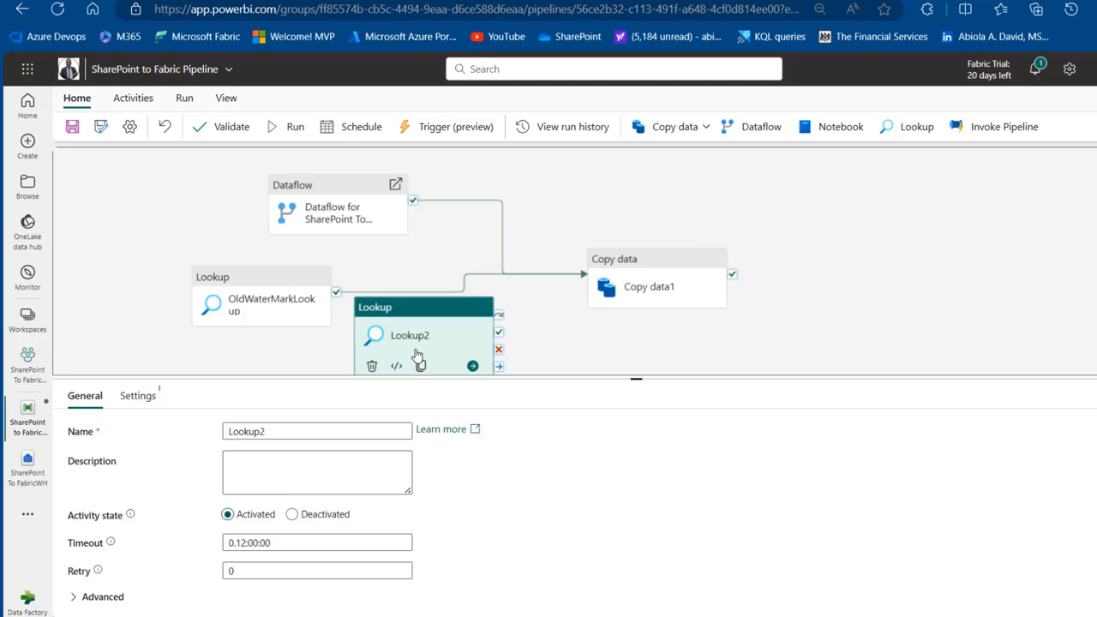
left_click(256, 289)
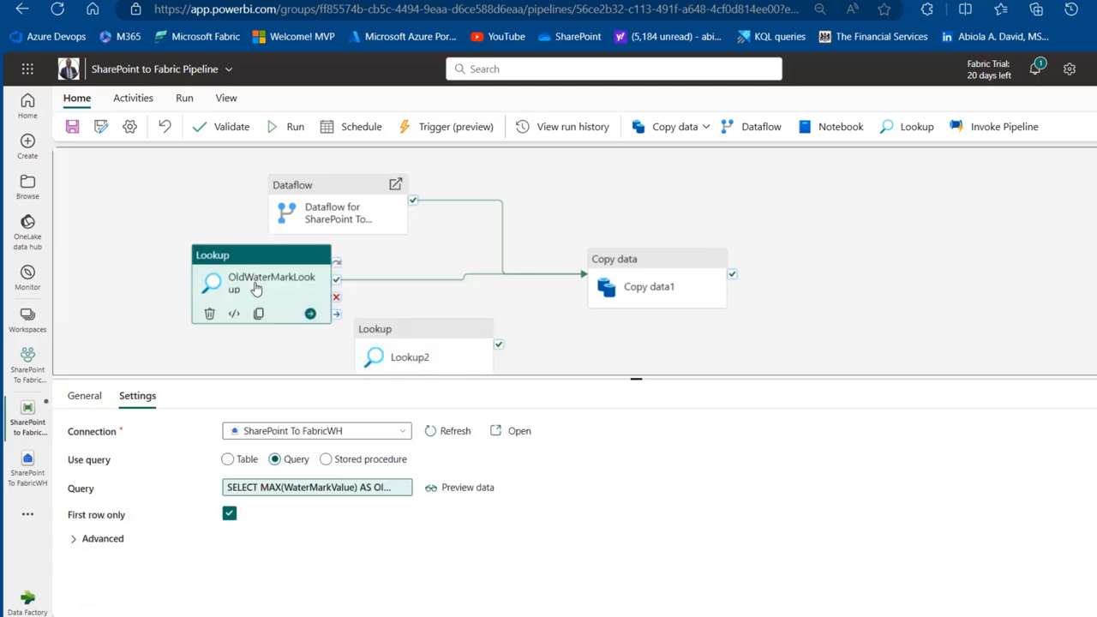
- Rename the Lookup2 activity as NewWaterMarkLookup, reusing the copied OldWaterMarkLookup name with Old replaced by New
left_click(85, 401)
left_click_drag(329, 433, 124, 442)
key("ctrl+c")
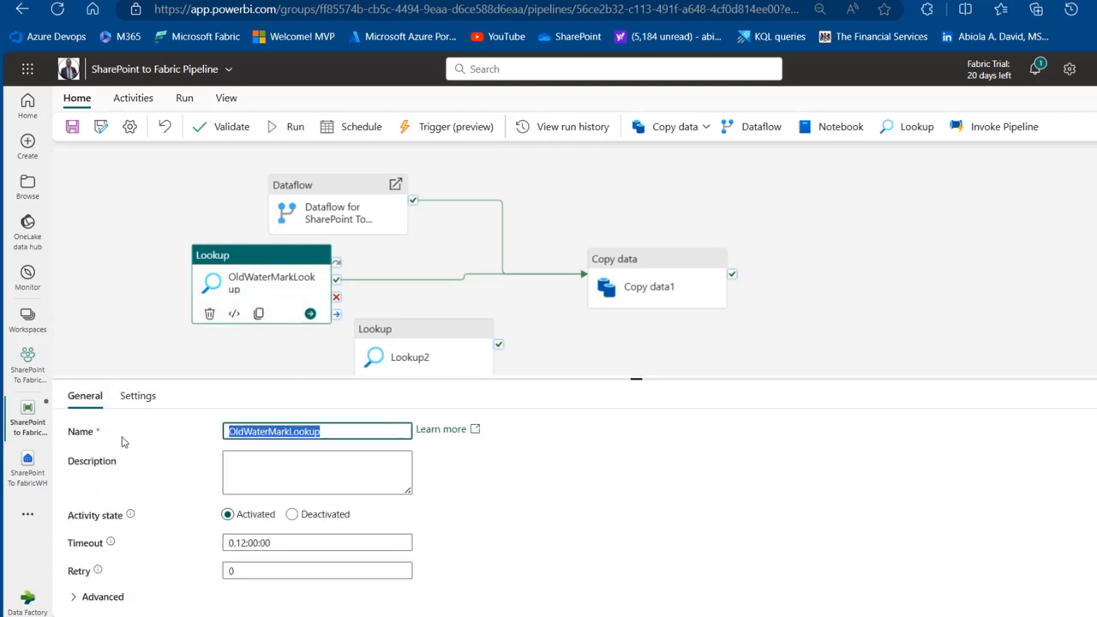
left_click(436, 334)
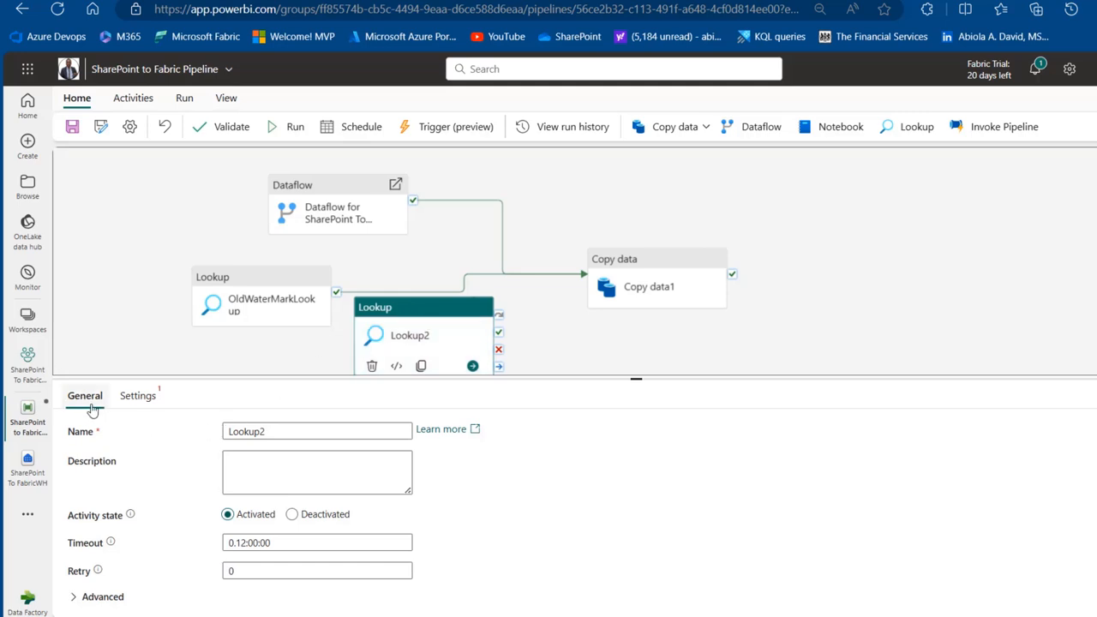
left_click_drag(285, 432, 83, 430)
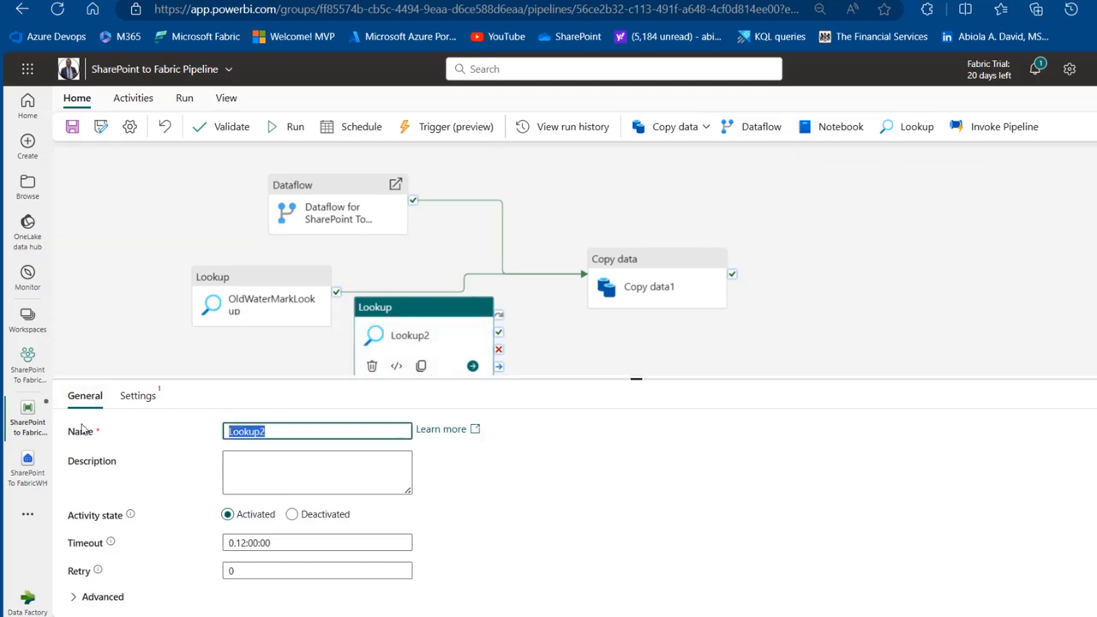
key("ctrl+v")
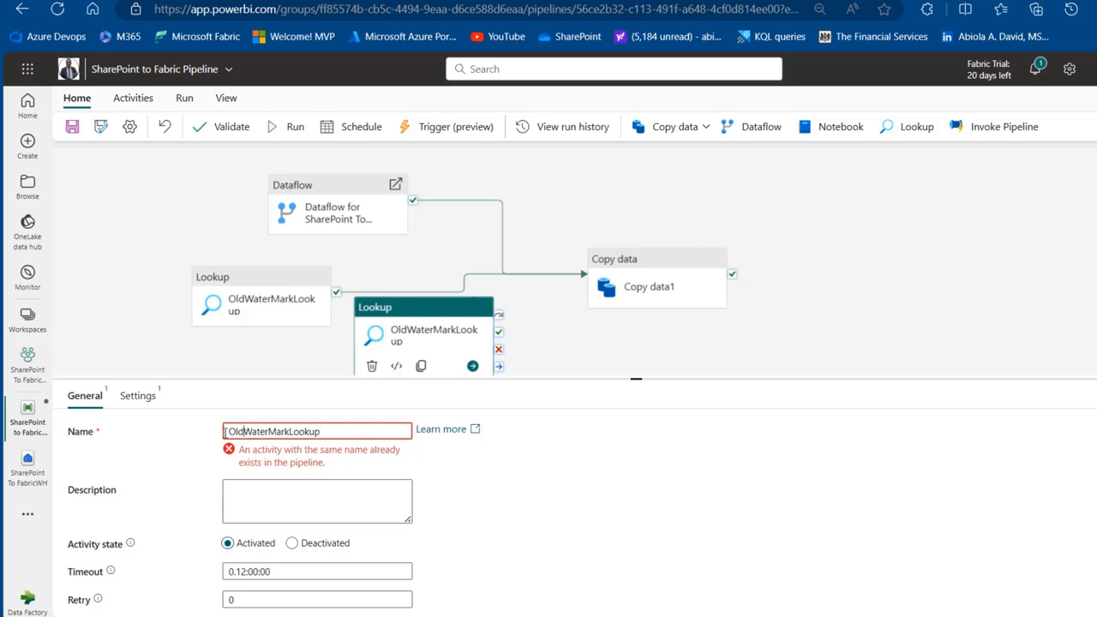
left_click_drag(225, 431, 146, 429)
key("BackSpace")
type("New")
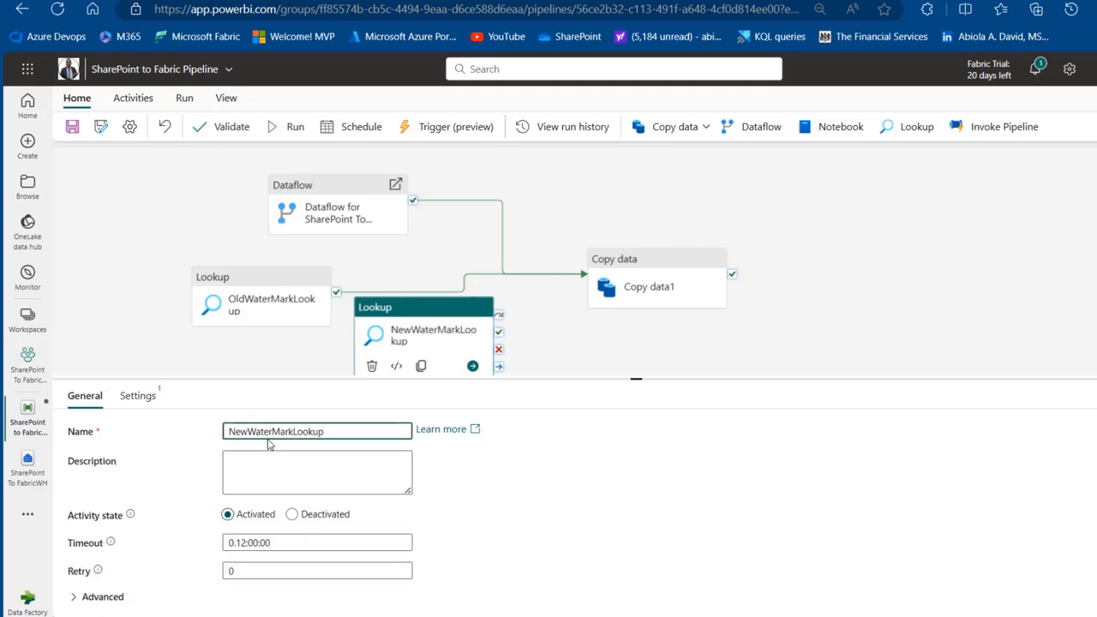
- Connect NewWaterMarkLookup to the SharePoint To FabricWH warehouse and set it to use a query
left_click(139, 398)
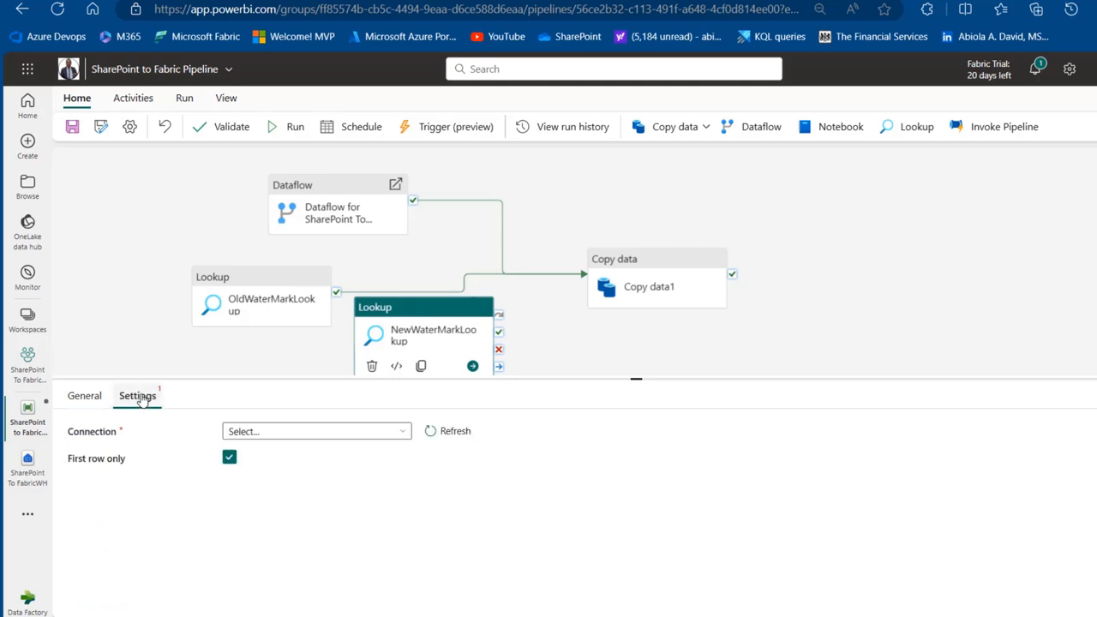
left_click(325, 431)
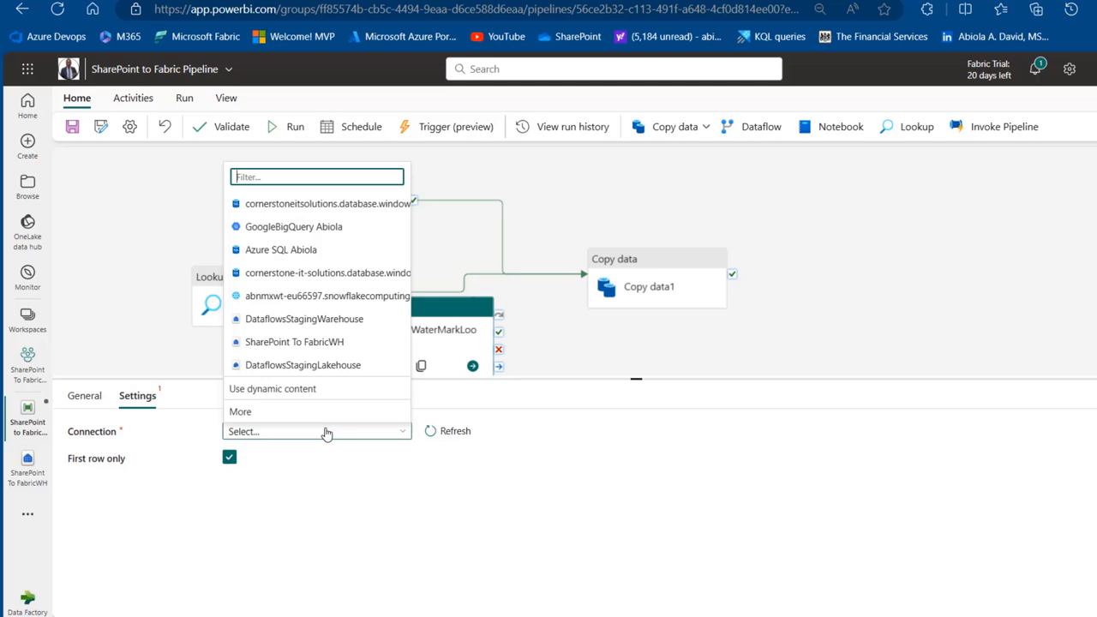
left_click(340, 343)
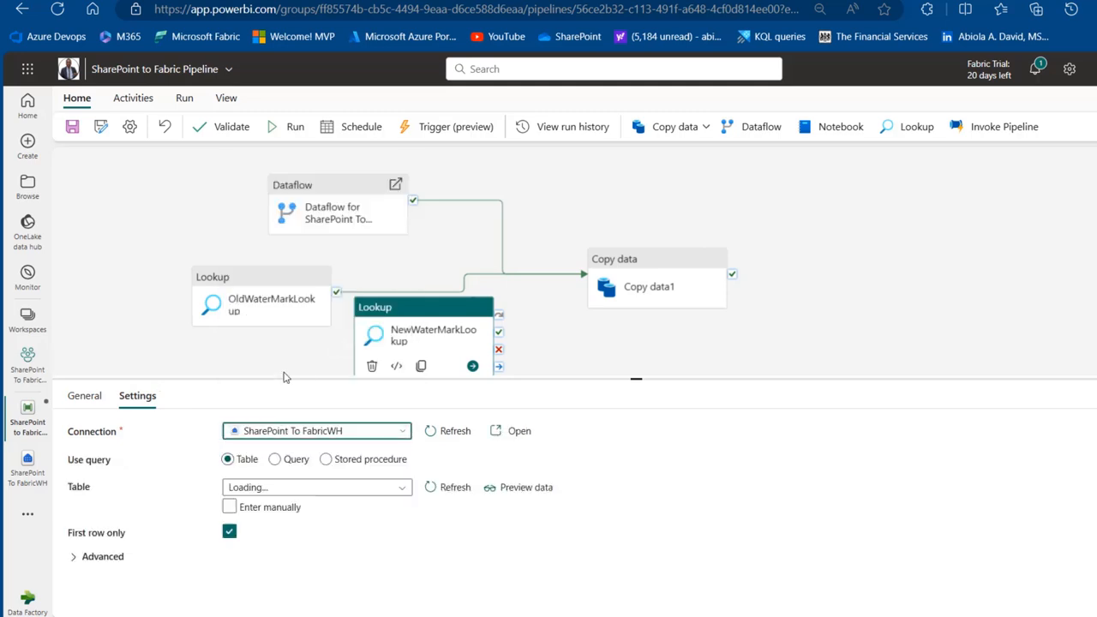
left_click(276, 462)
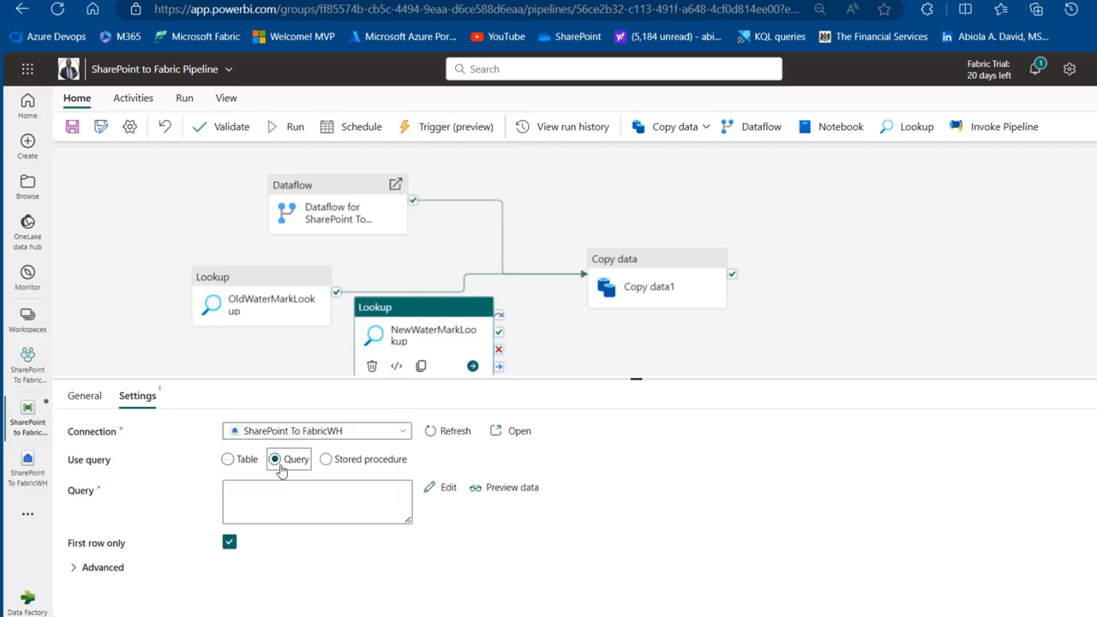
left_click(306, 494)
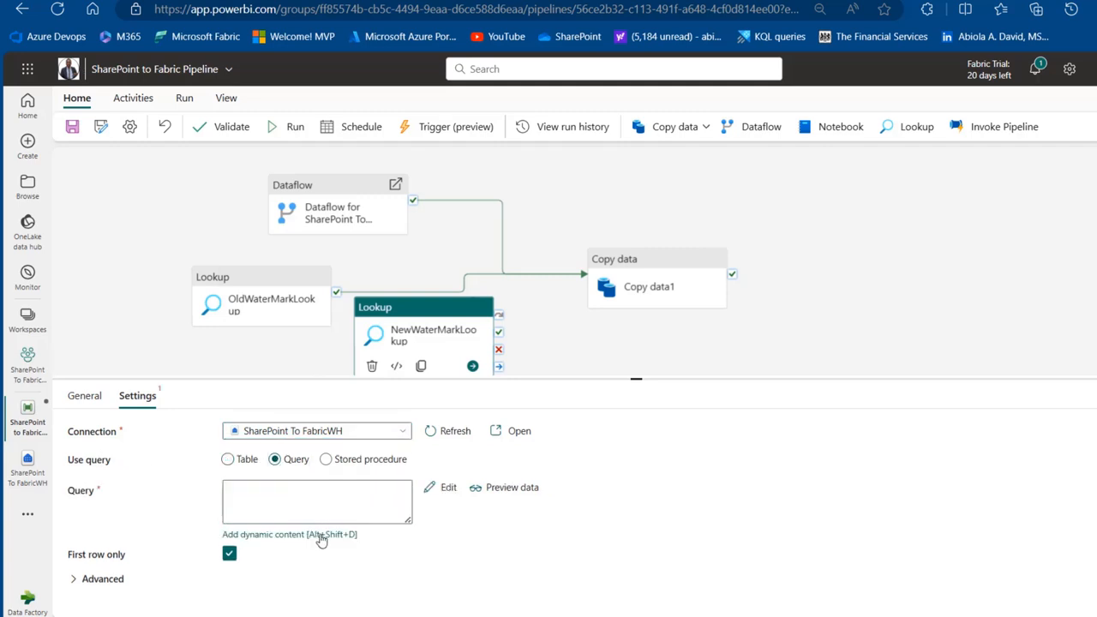
- Start NewWaterMarkLookup's query as dynamic content with SELECT and, on an indented line, COALESCE(MAX(OrderDate))
left_click(320, 537)
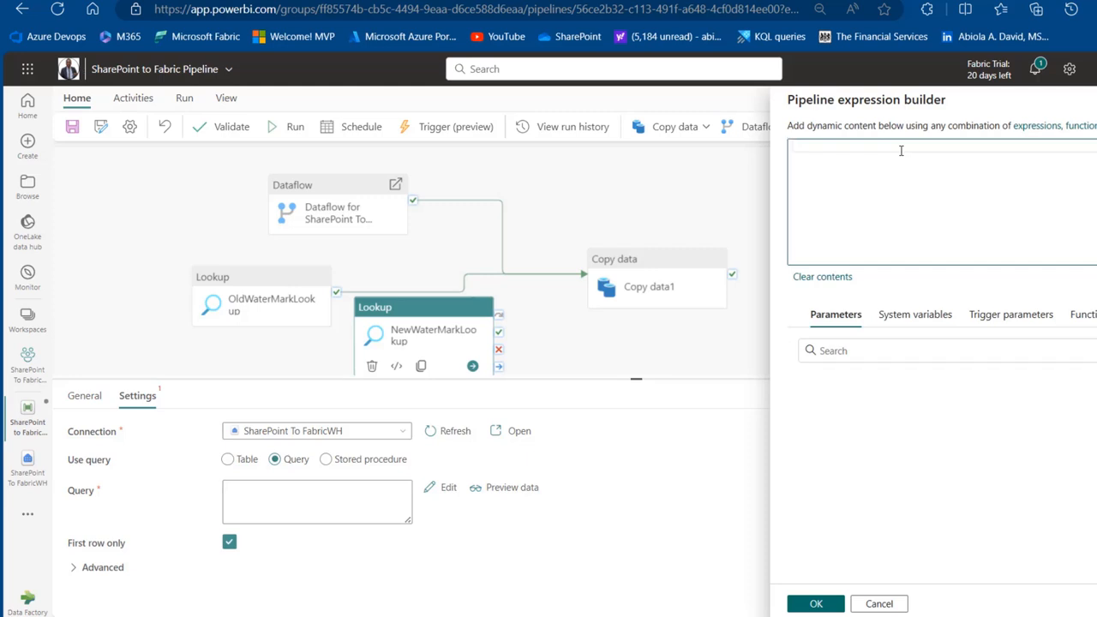
type("SELECT")
key("Return")
key("Return")
key("Tab")
type("COA")
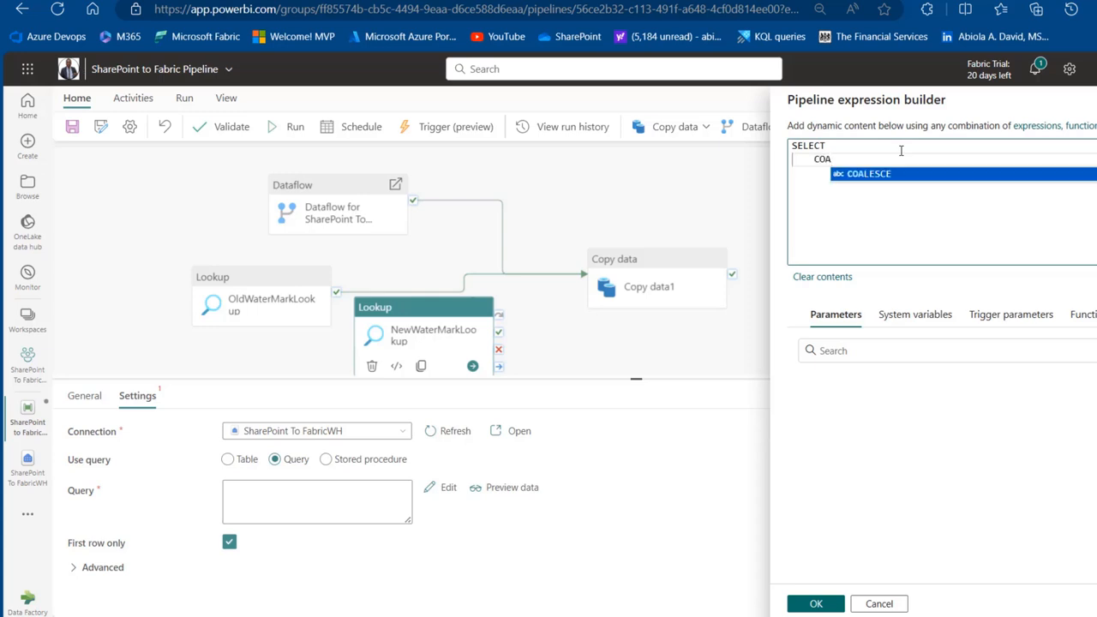
key("Return")
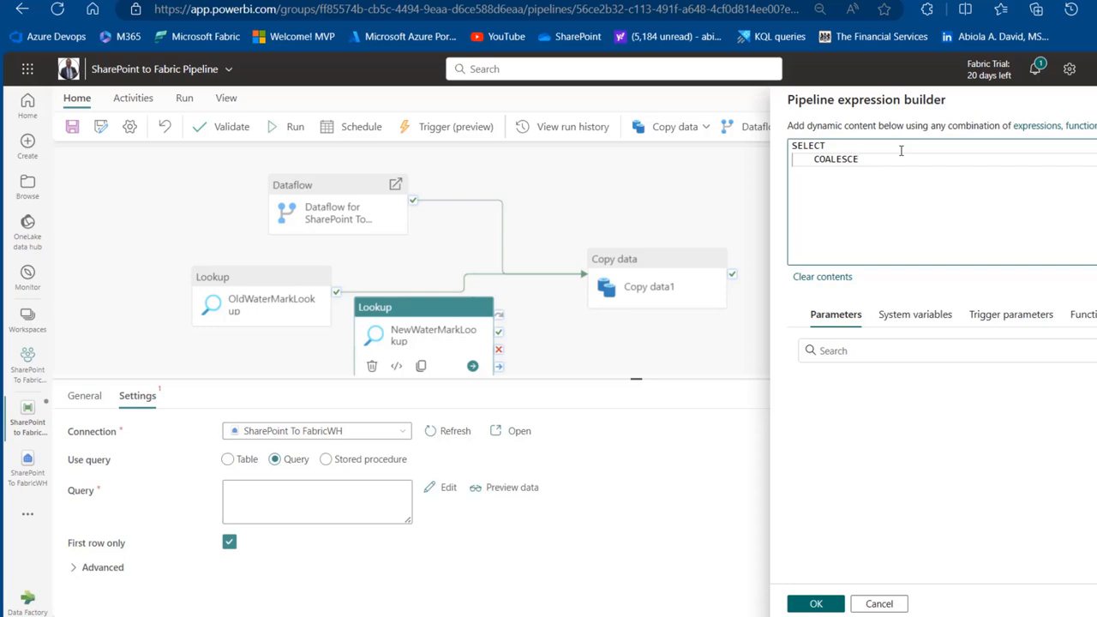
type("(MAX(Order")
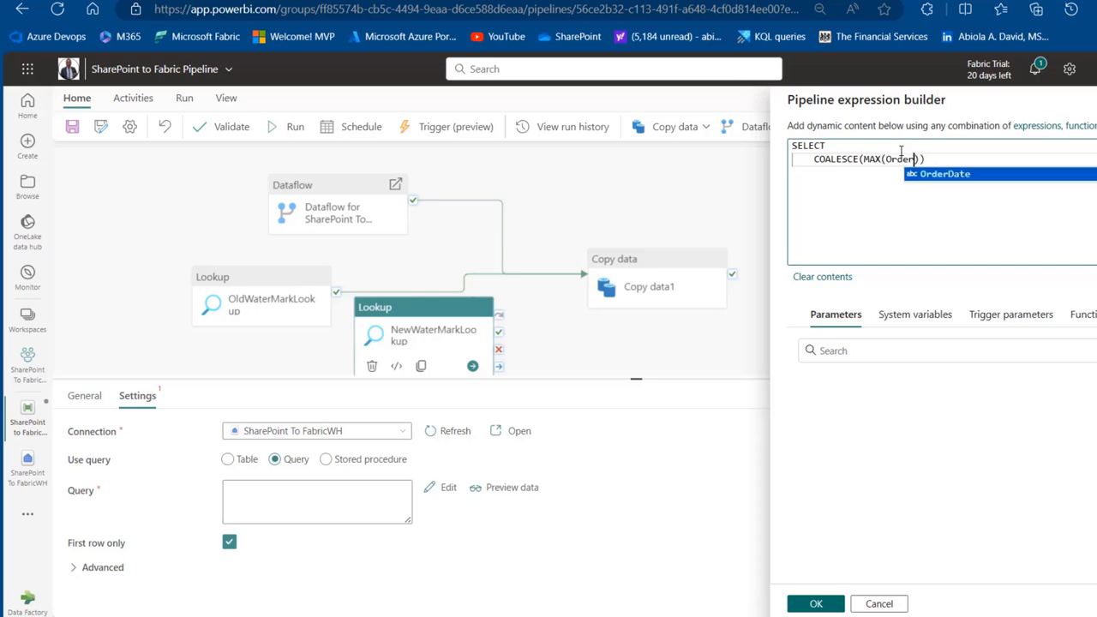
key("Tab")
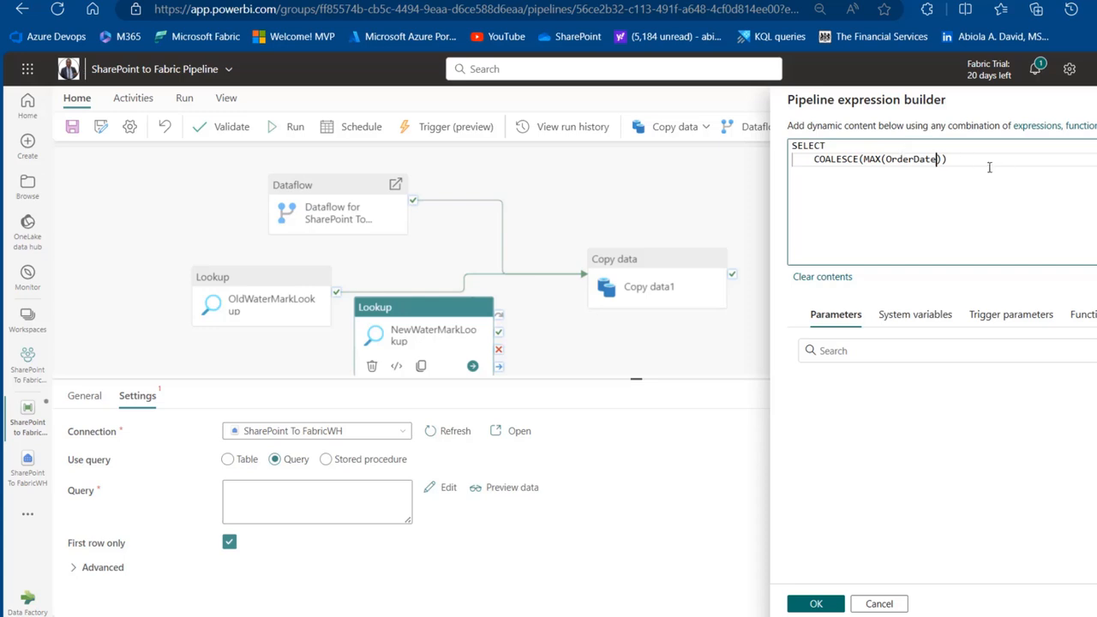
- Add '1753-01-01' as the COALESCE fallback value and alias the expression as NewWaterMarkValue
left_click(944, 160)
type(", ")
type("''")
type("1753")
type("-01-")
type("01")
left_click(1031, 160)
type("New")
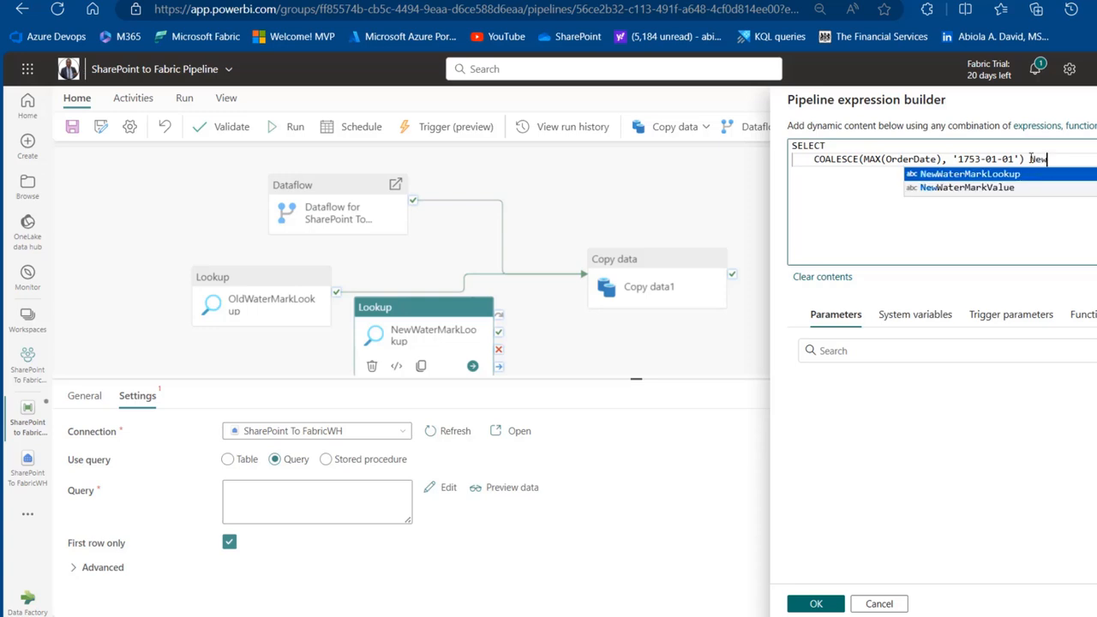
key("Tab")
- Add a FROM line below the SELECT expression and apply the query to NewWaterMarkLookup
key("Return")
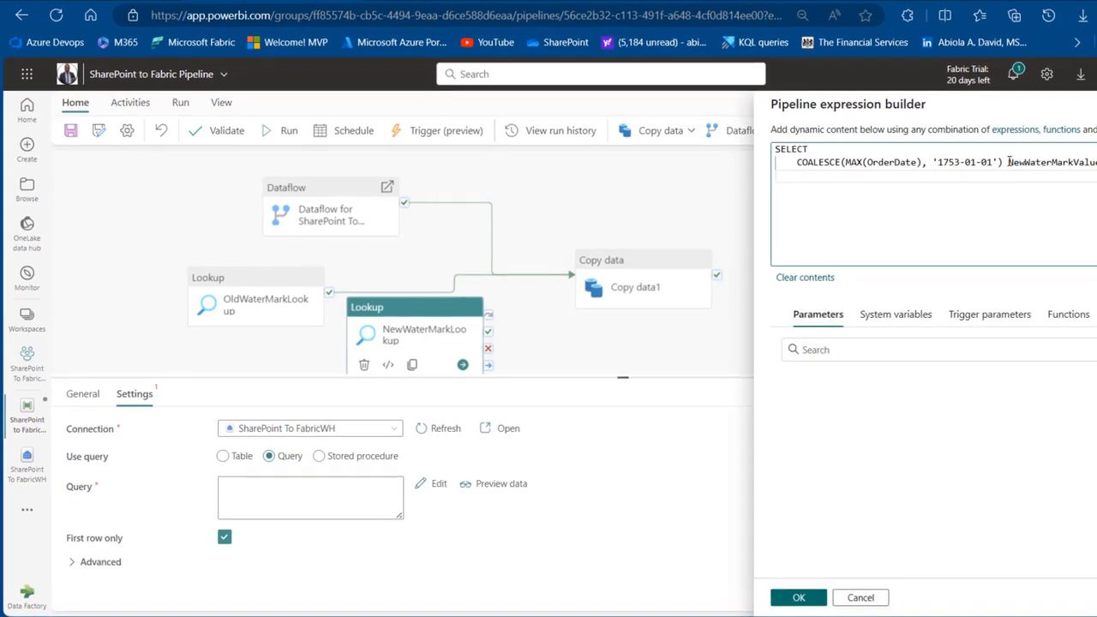
type("FROM")
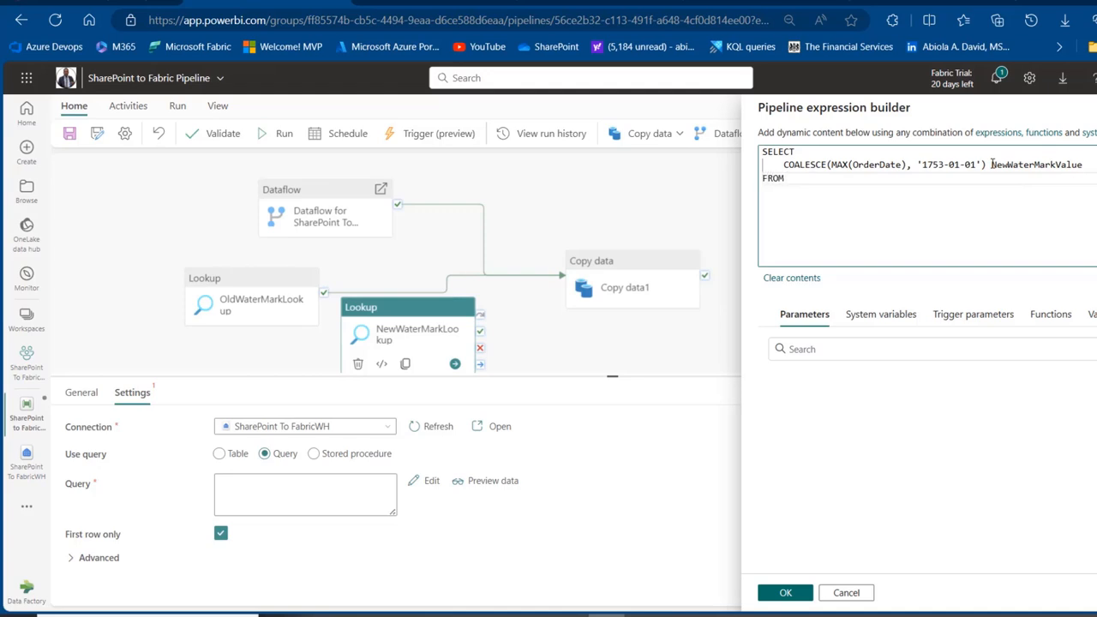
key("Return")
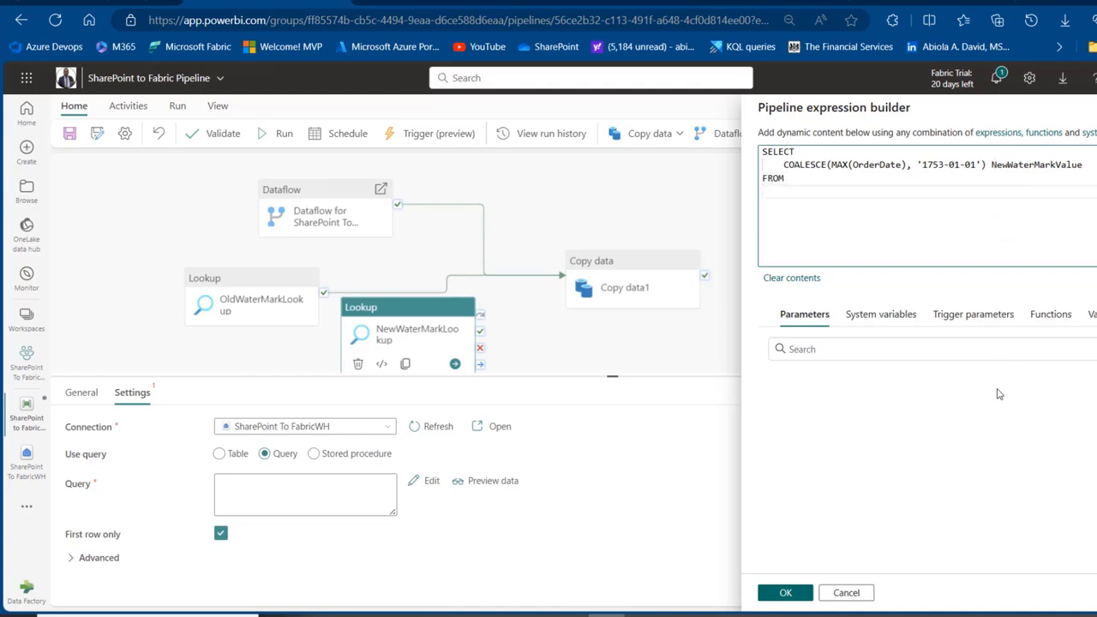
left_click(786, 592)
- In the SharePoint To FabricWH warehouse's SQL query 3, locate the OrderDate column and the SharePointToFabric_SalesData table name
left_click(26, 462)
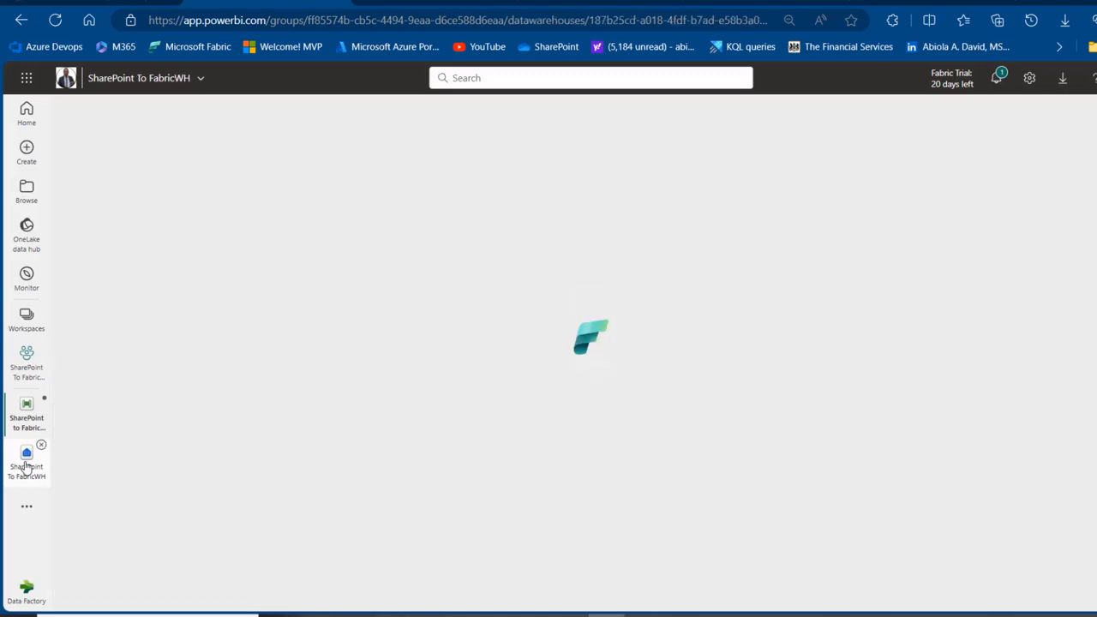
scroll(661, 231, "up", 5)
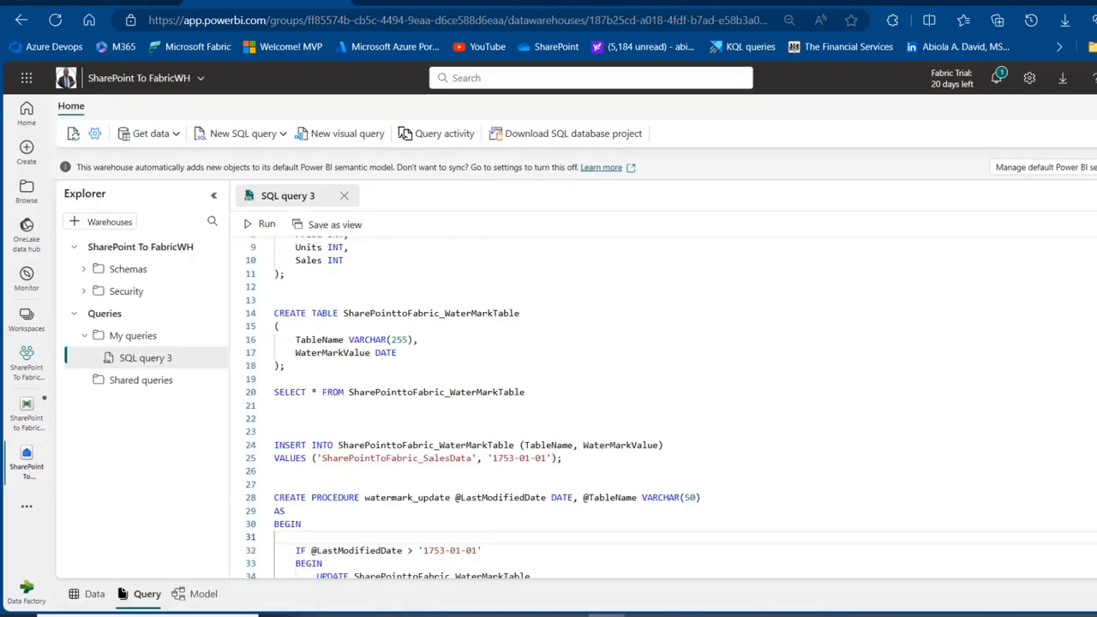
left_click(295, 269)
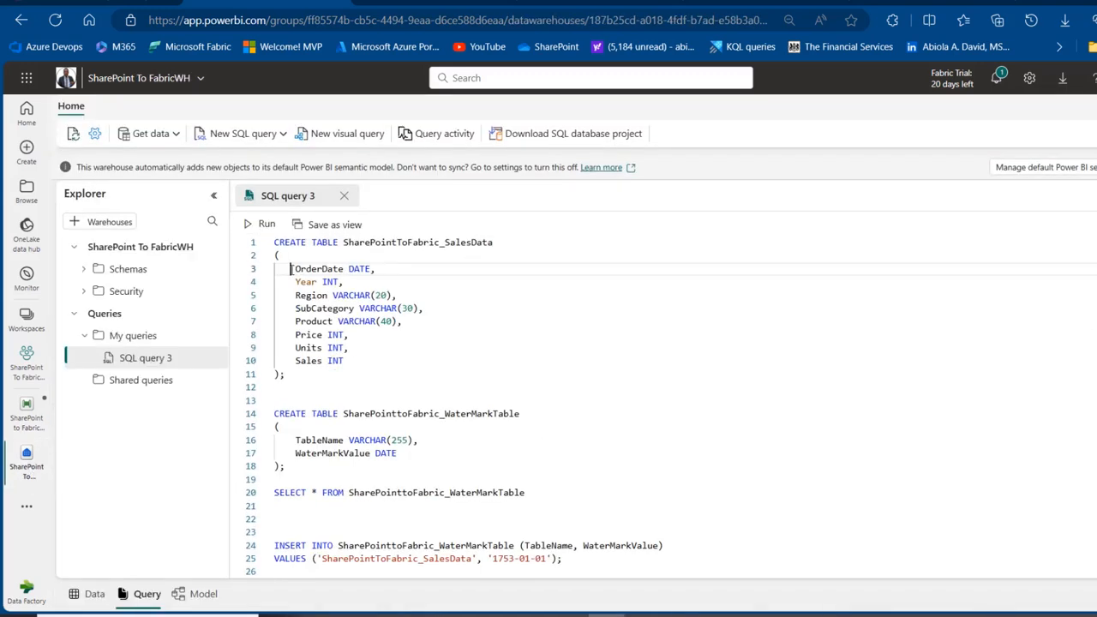
left_click_drag(295, 269, 345, 269)
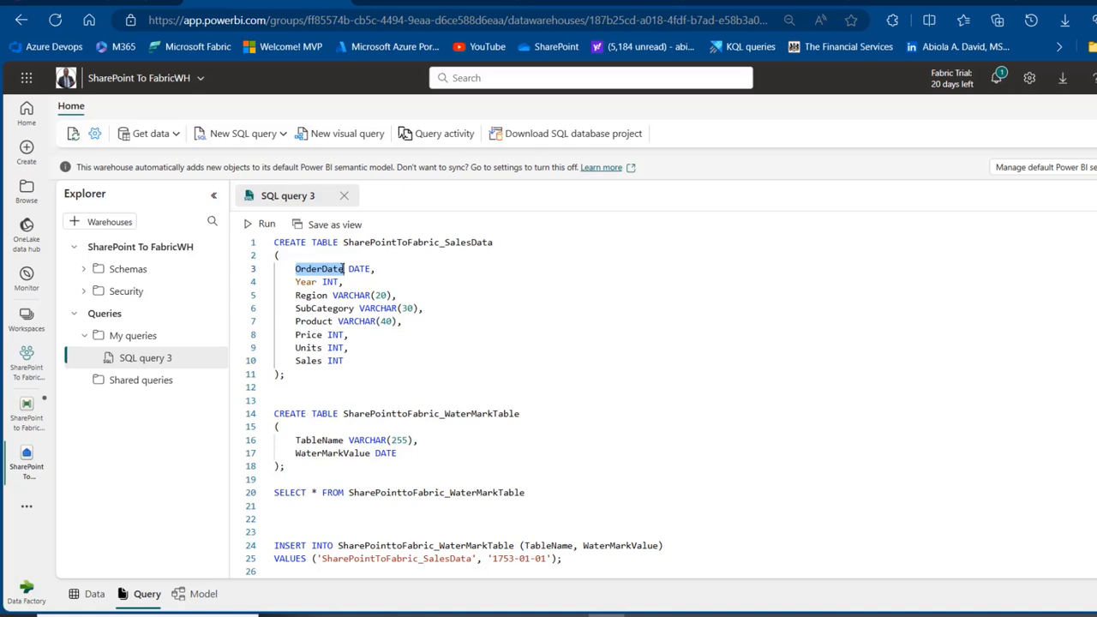
left_click(483, 242)
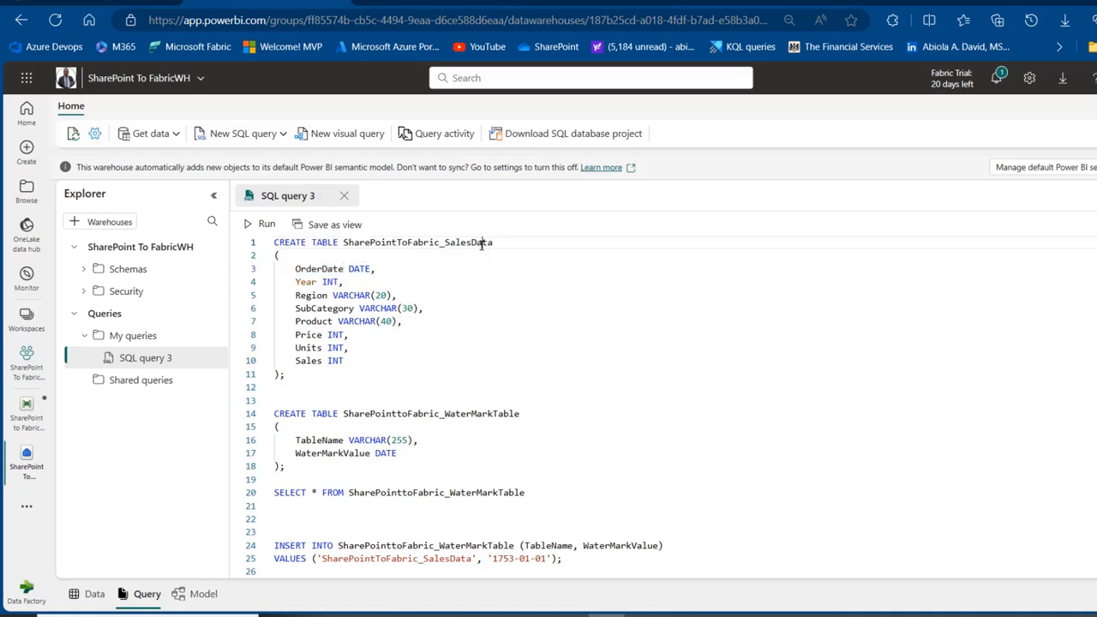
- Copy the table name SharePointToFabric_SalesData from the warehouse SQL query into the FROM clause of the NewWaterMarkLookup query
double_click(482, 242)
key("ctrl+c")
left_click(24, 422)
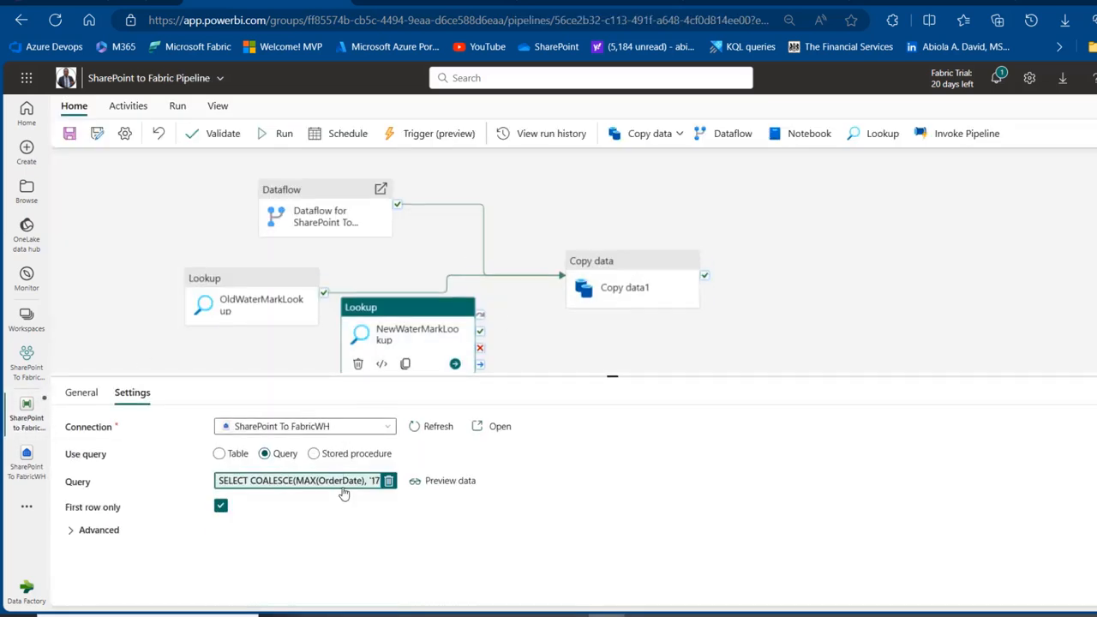
left_click(343, 493)
left_click(829, 190)
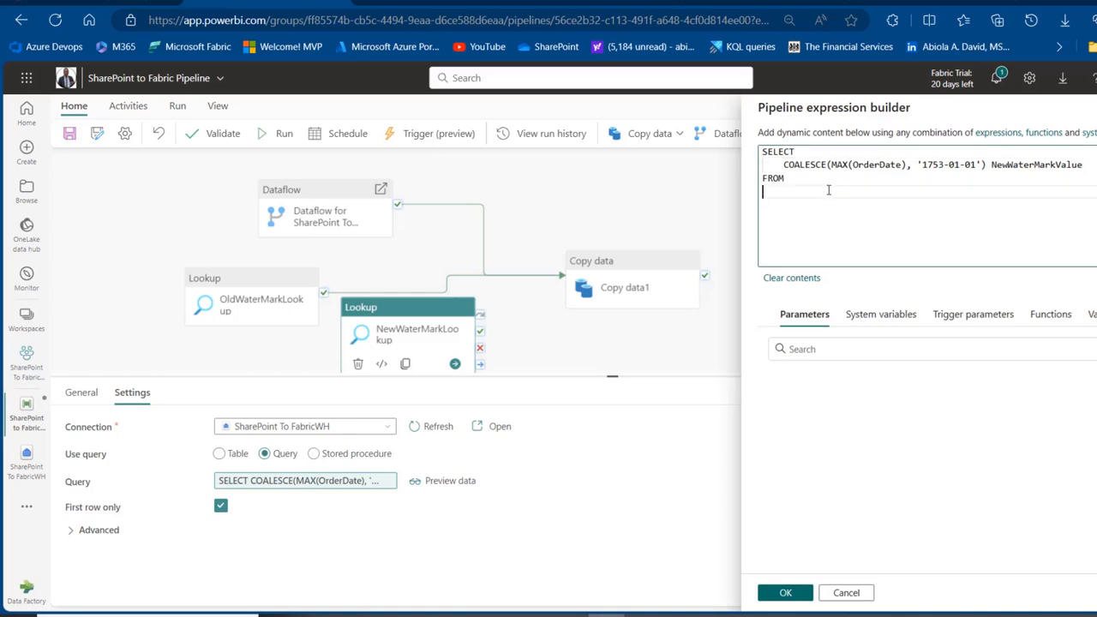
key("ctrl+v")
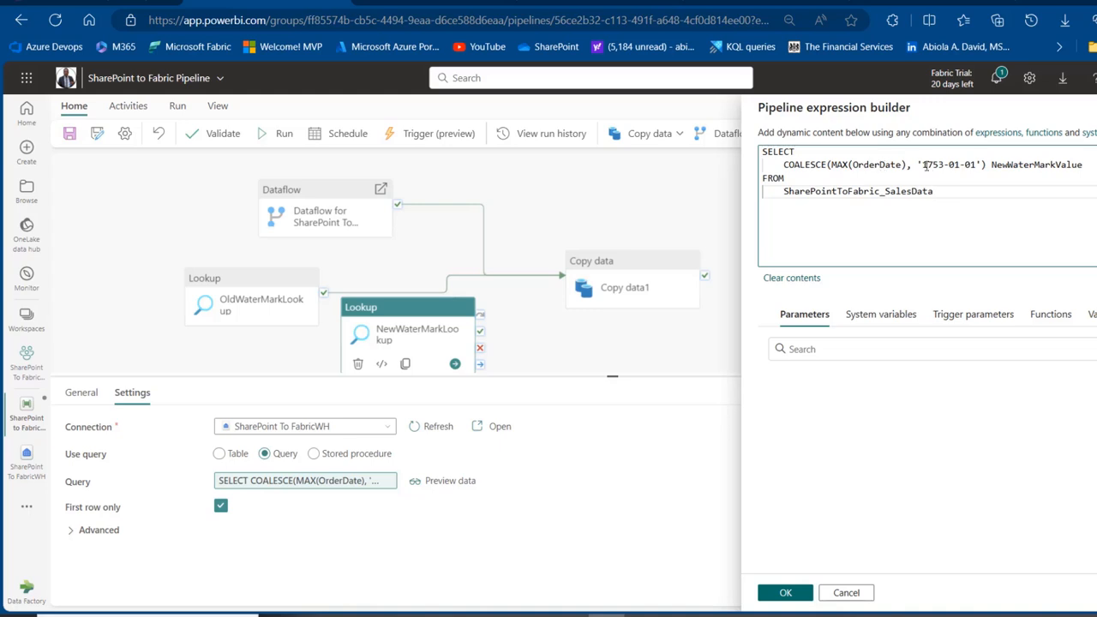
left_click_drag(784, 191, 935, 198)
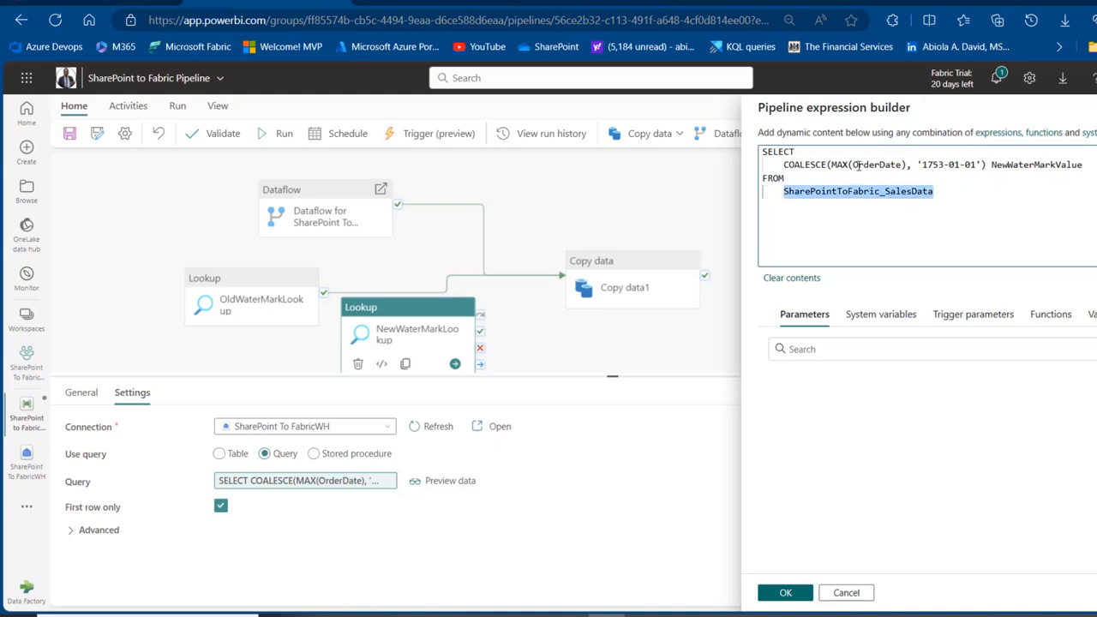
left_click_drag(854, 164, 904, 164)
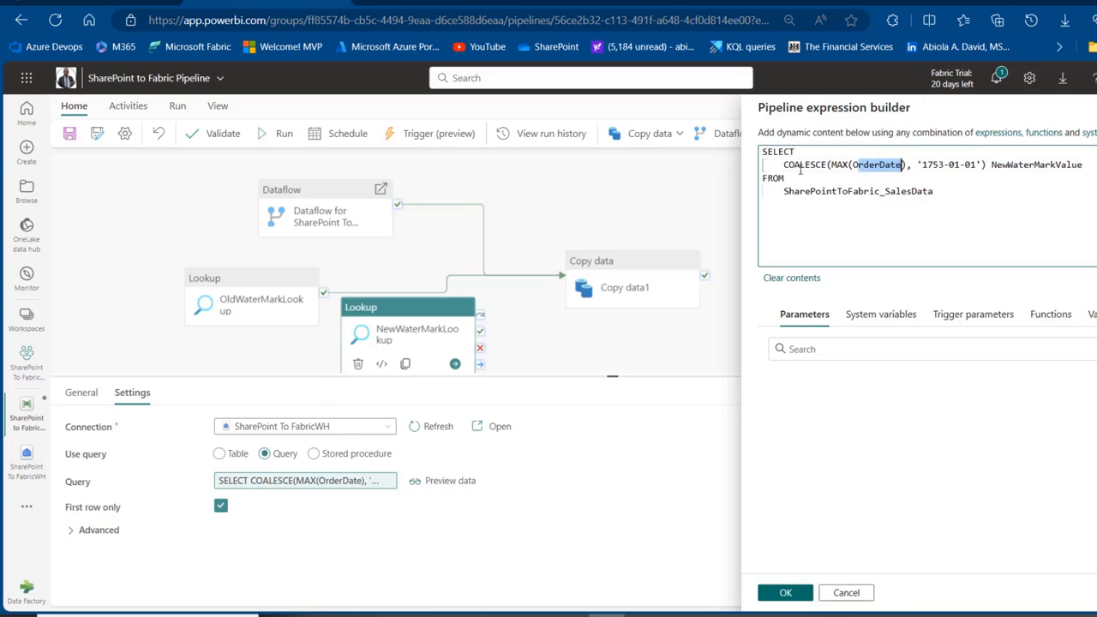
left_click_drag(784, 164, 830, 165)
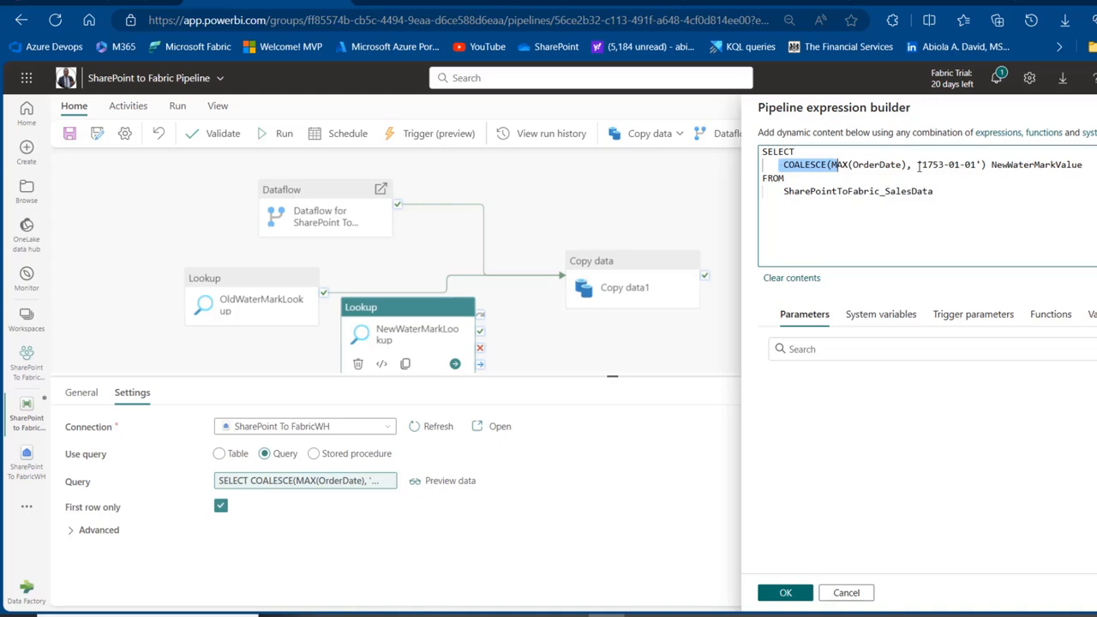
left_click_drag(916, 165, 982, 165)
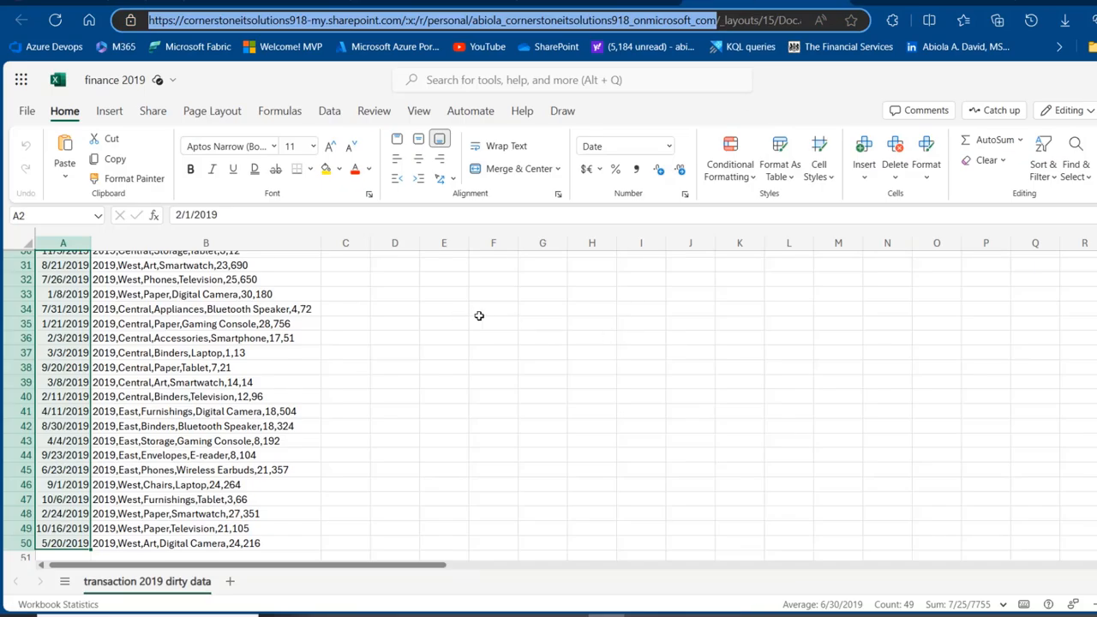
- Switch to the finance 2019 workbook, calculate the latest order date with =MAX(A2:A50) in cell F34, and widen column F
left_click(502, 314)
type("=MAX")
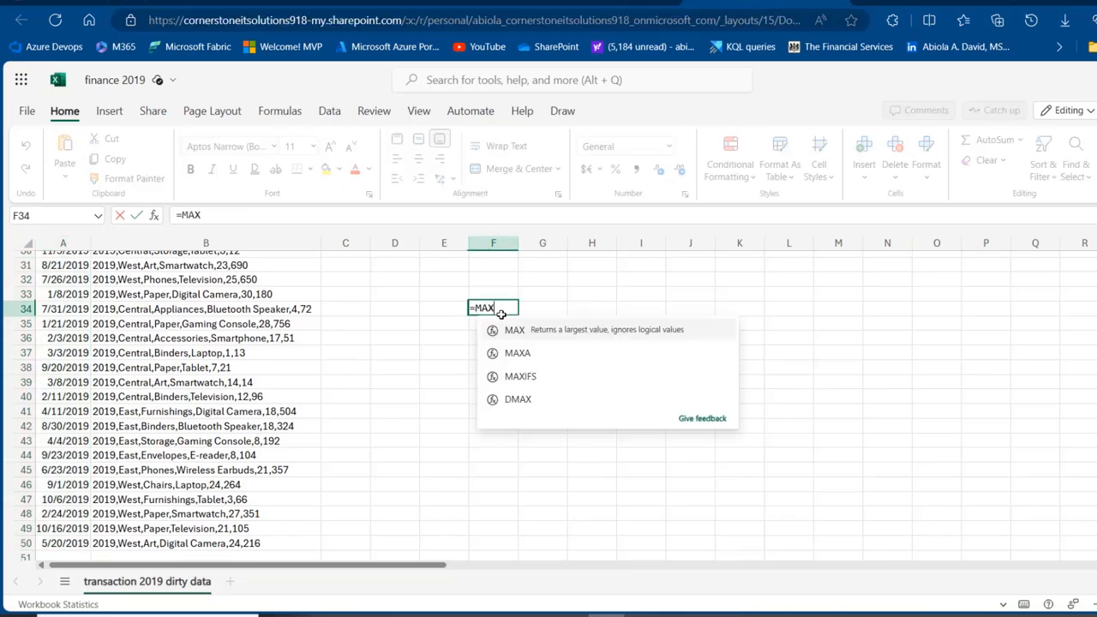
type("(")
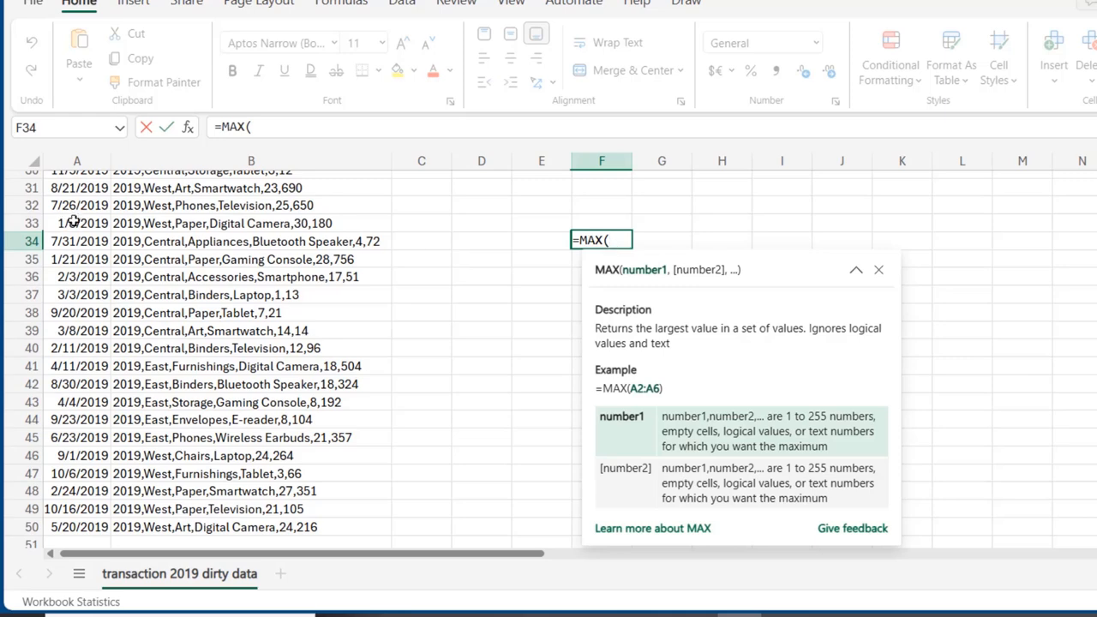
left_click(74, 222)
key("ctrl+Up")
key("Down")
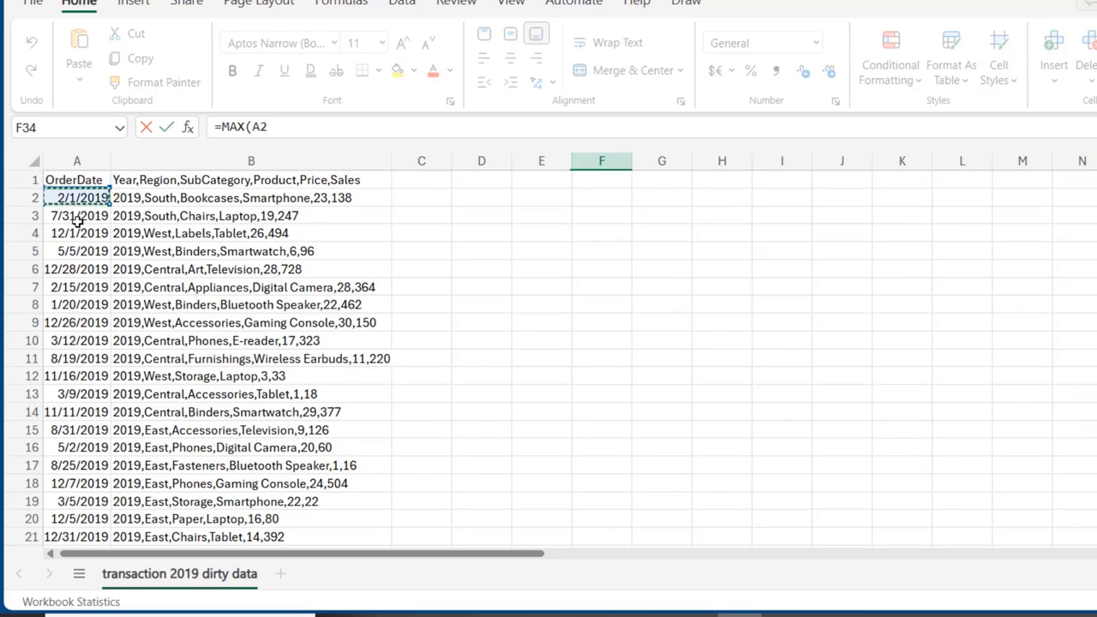
key("ctrl+shift+Down")
key("Return")
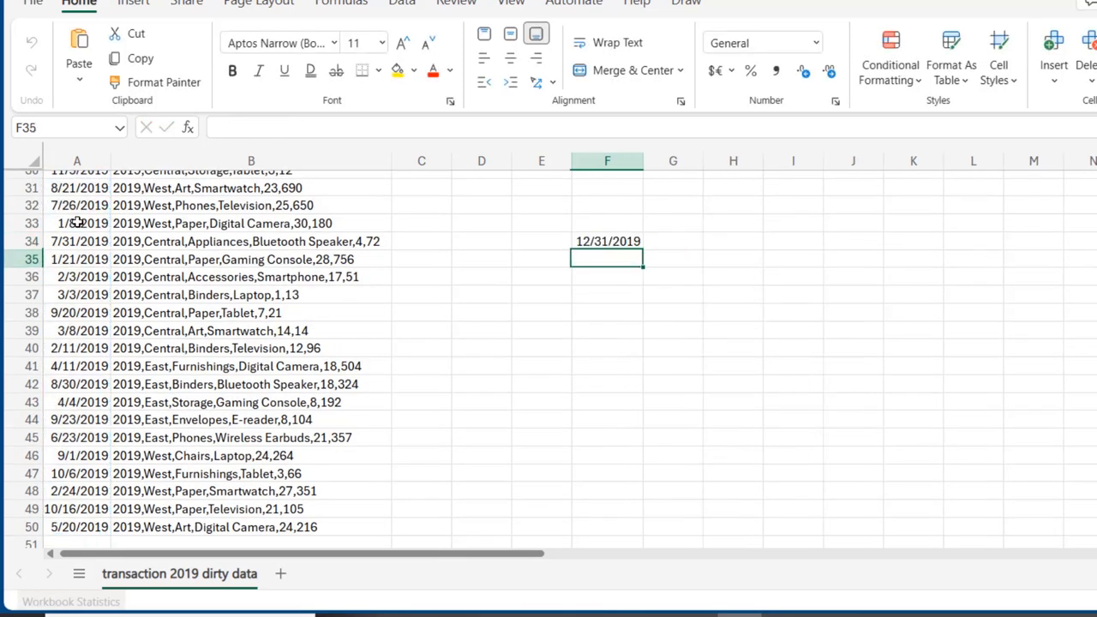
left_click_drag(642, 160, 687, 160)
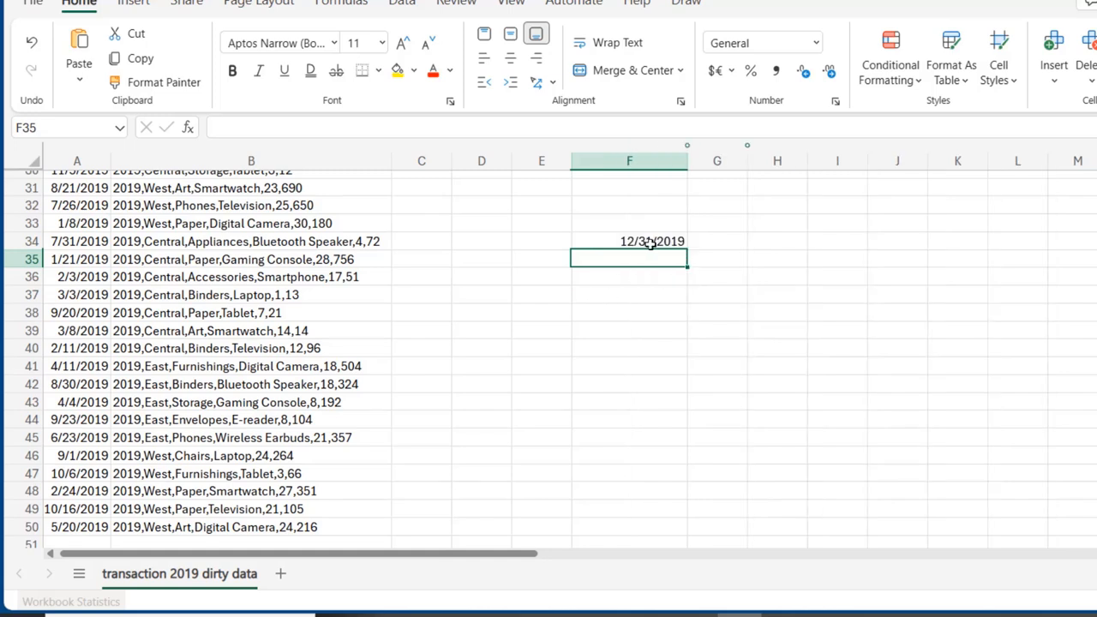
left_click(656, 244)
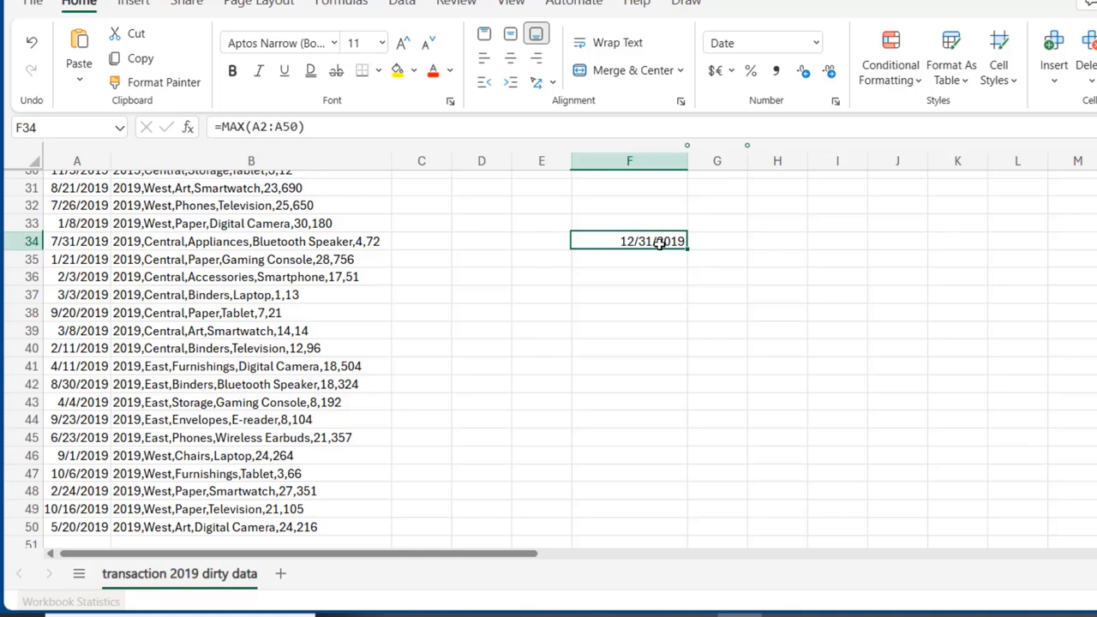
left_click(90, 244)
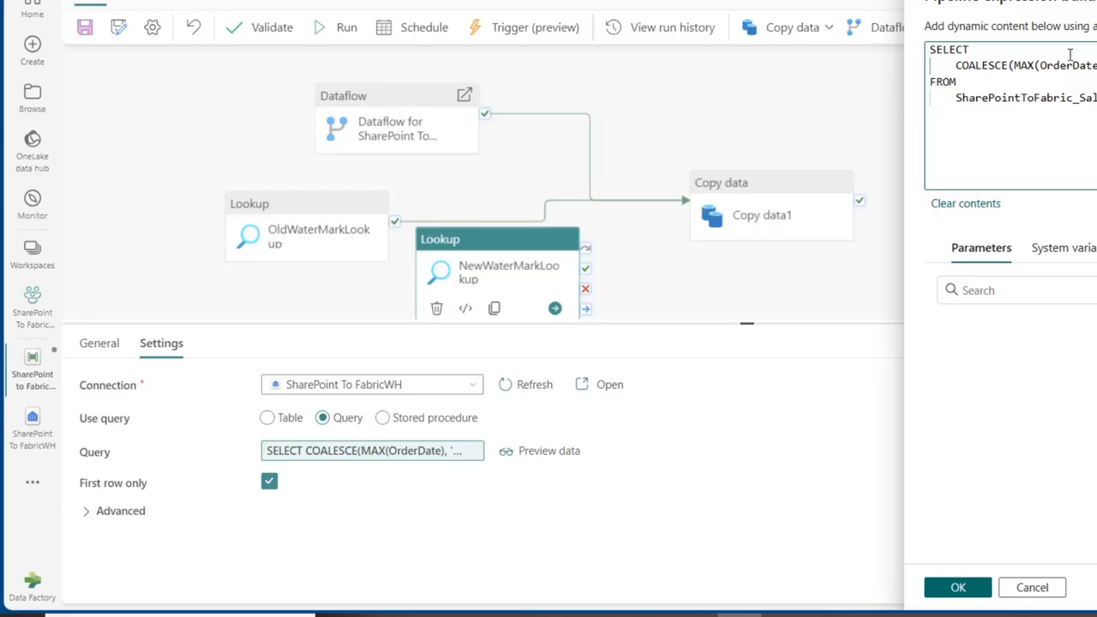
- Return to the pipeline, confirm the NewWaterMarkLookup query, and preview its data against the maximum date in the finance 2019 workbook
left_click(959, 587)
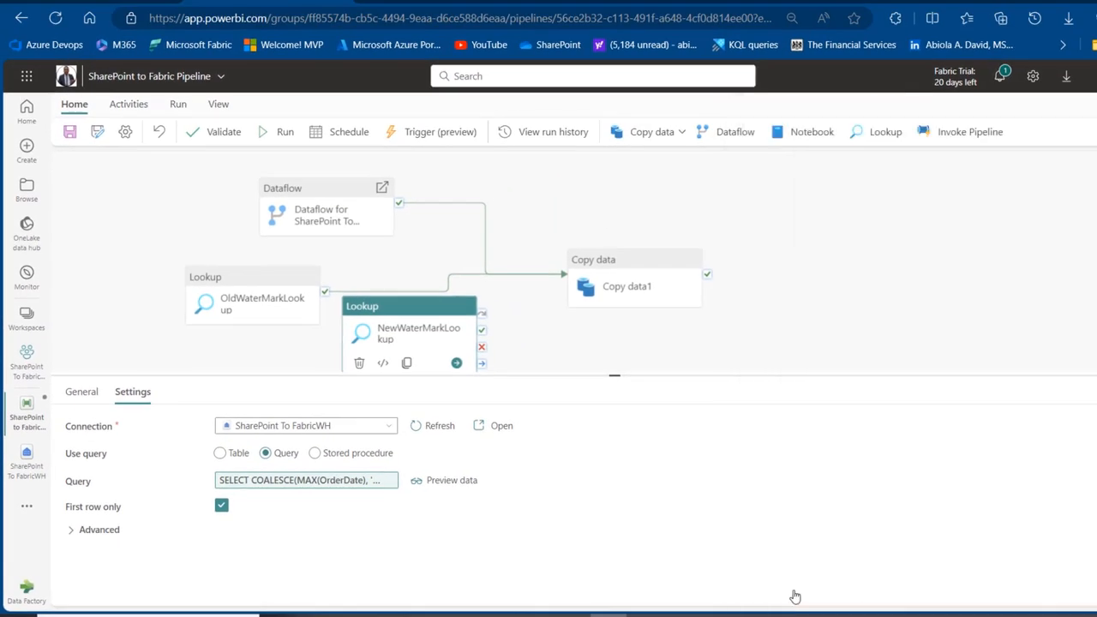
left_click(453, 484)
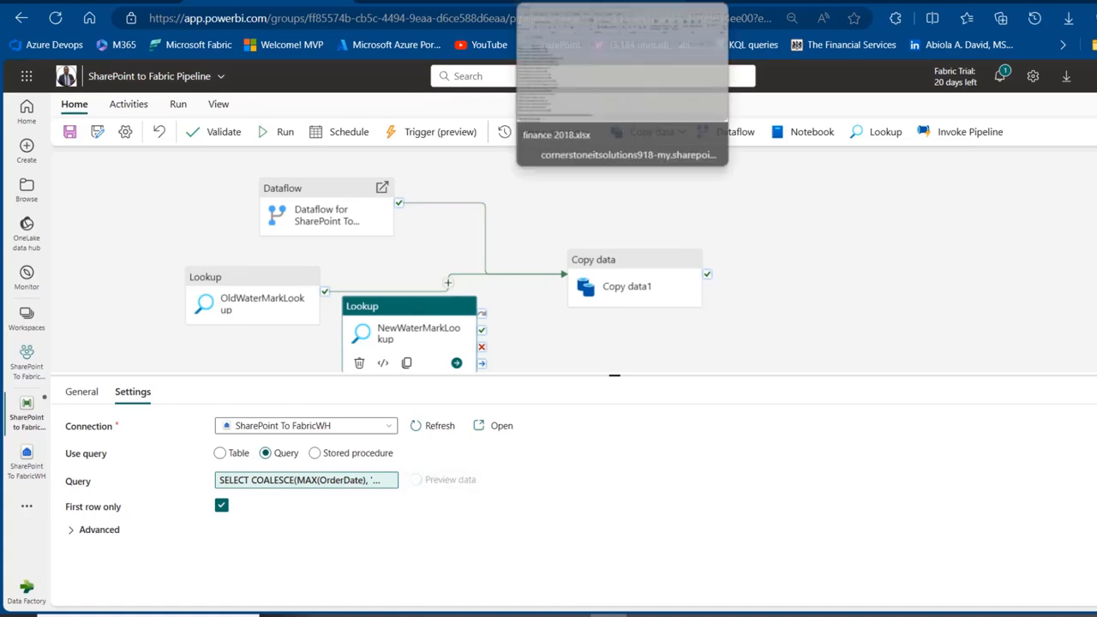
left_click(698, 2)
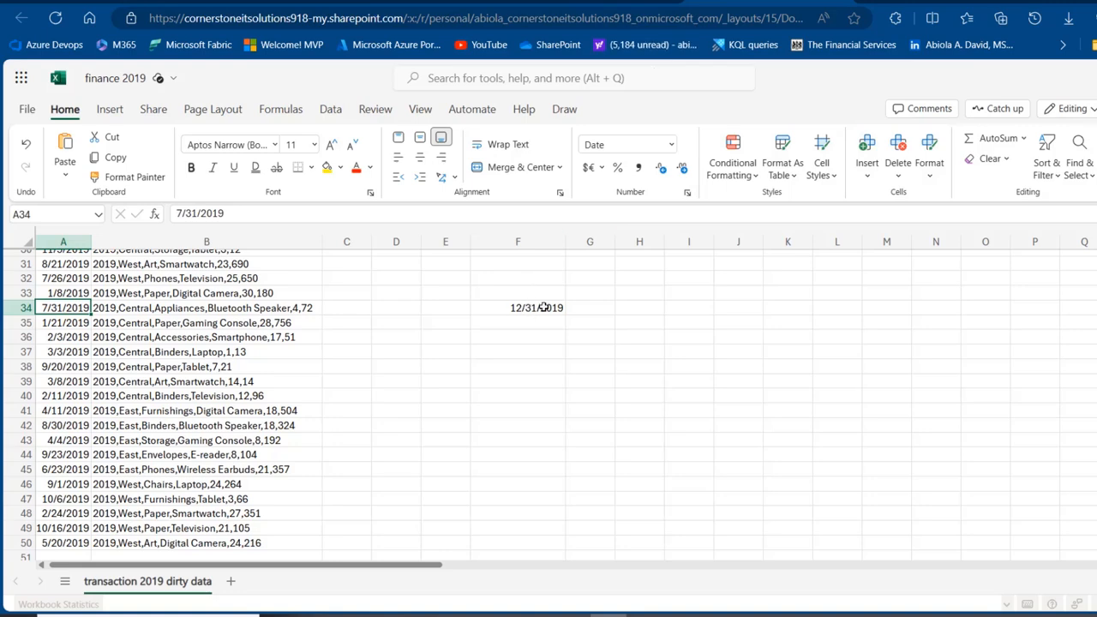
left_click(253, 2)
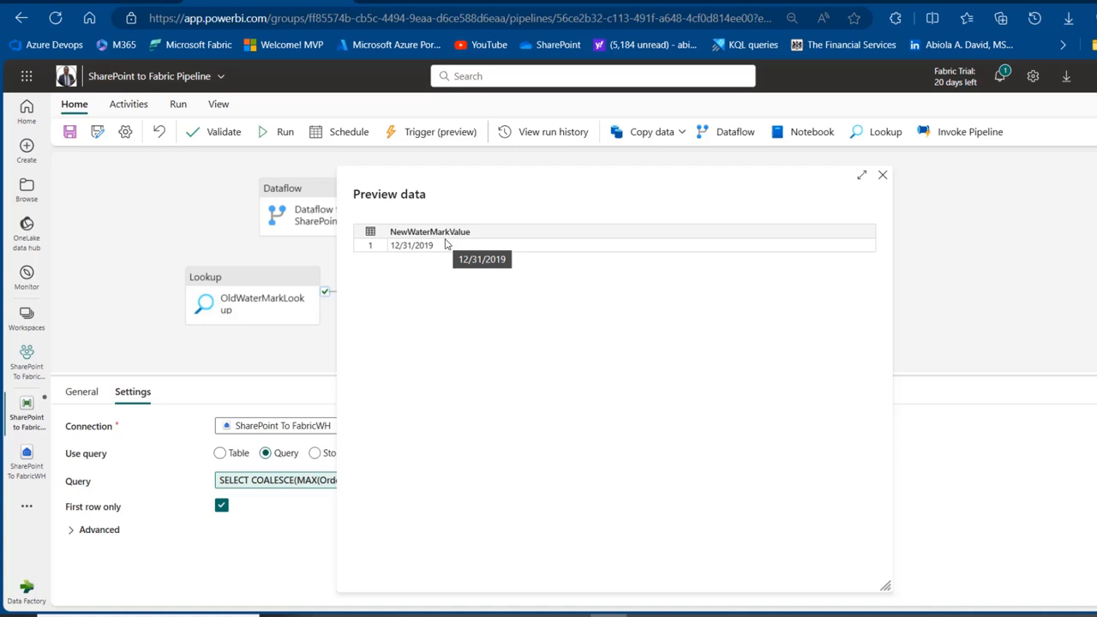
left_click(882, 175)
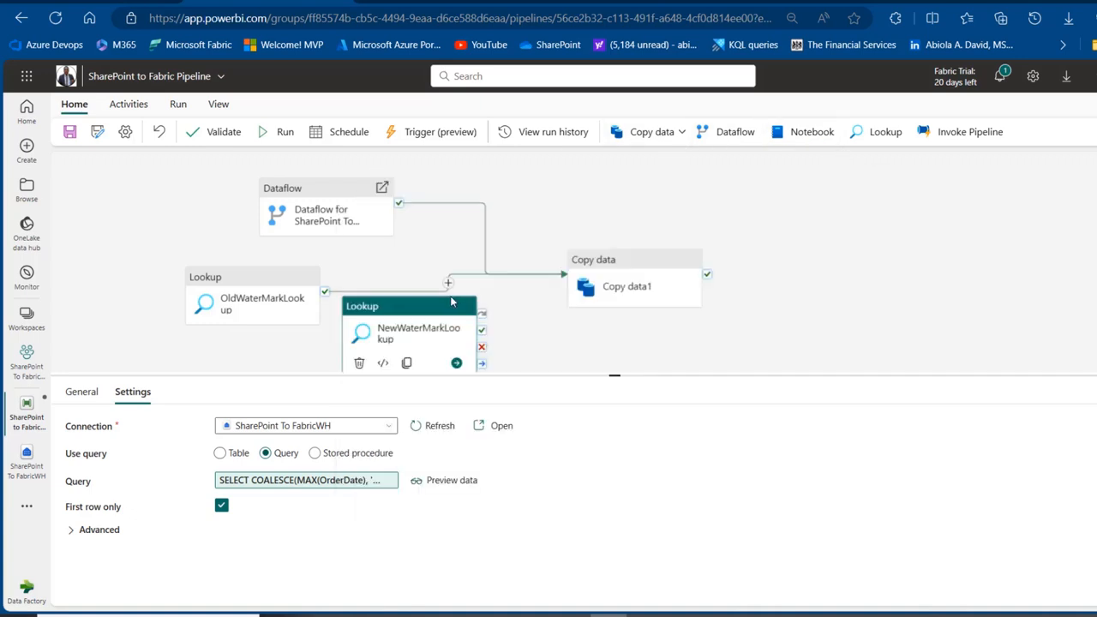
- Rename the Copy data1 activity as "Copy data Ffrom SharePoint to Fabric WH"
left_click(628, 269)
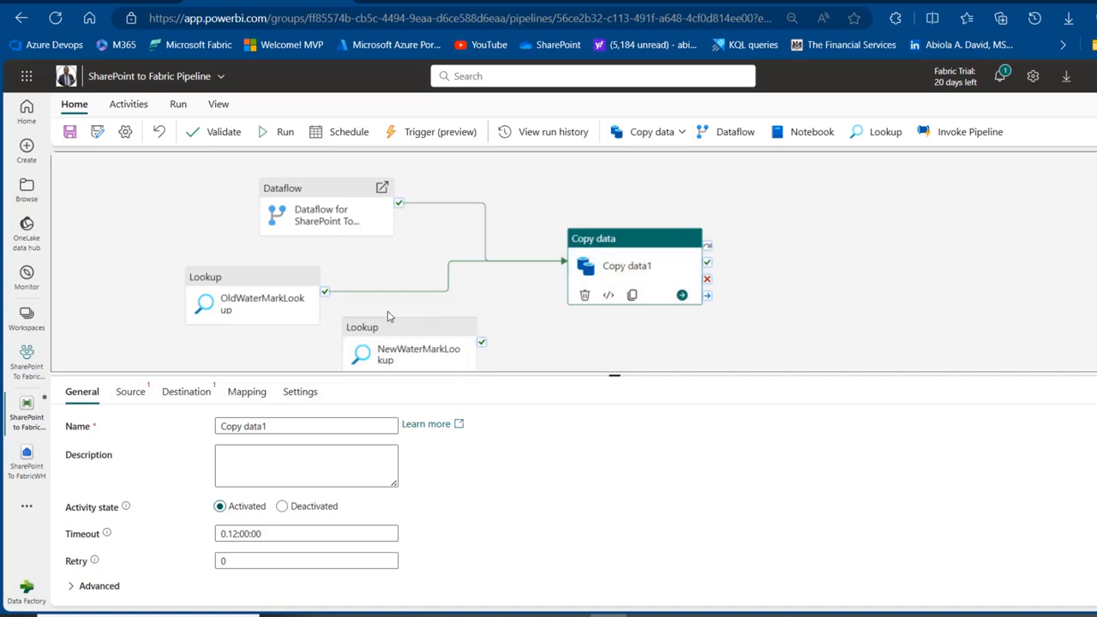
left_click(292, 428)
key("BackSpace")
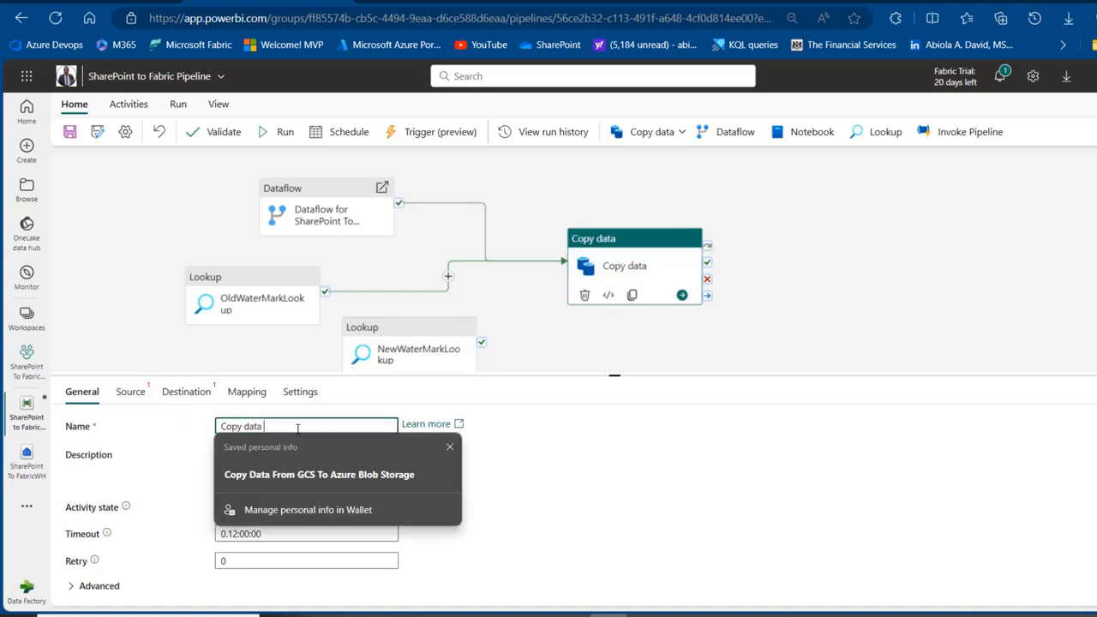
type("Ffrom Share")
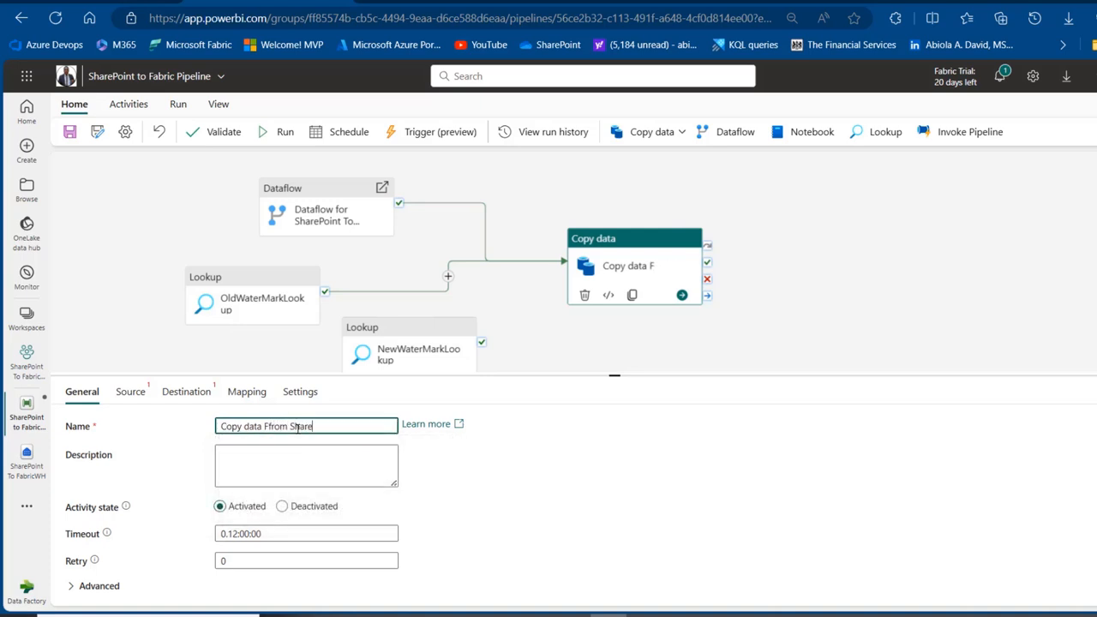
type("Point to")
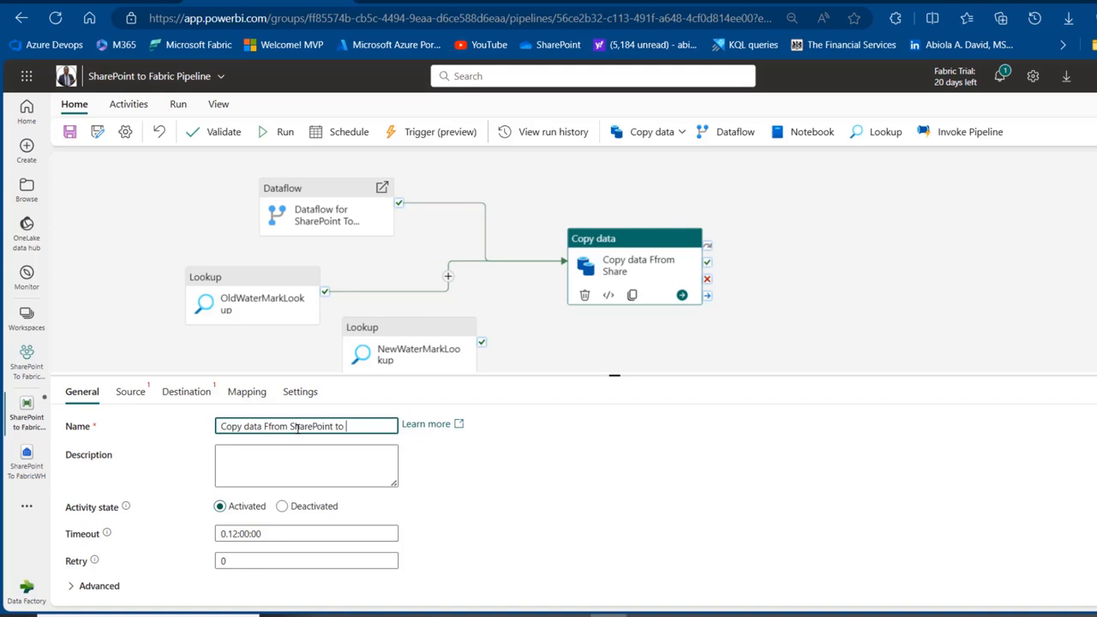
type(" Fabric WH")
- Set the copy activity's source connection to SharePoint To FabricWH and have it use a query
left_click(129, 393)
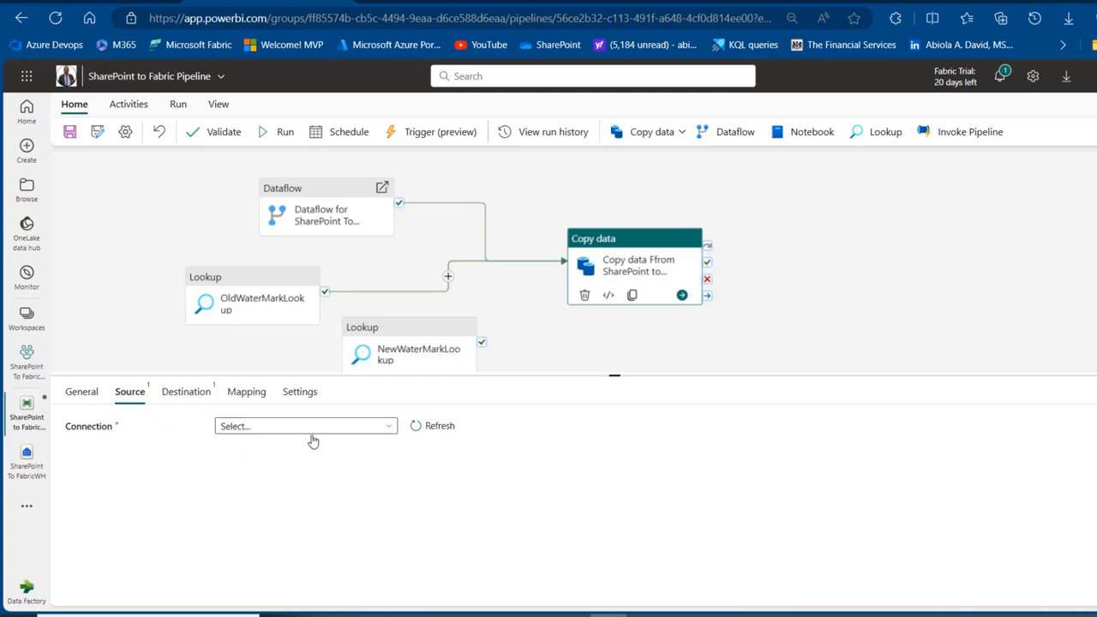
left_click(305, 429)
left_click(265, 341)
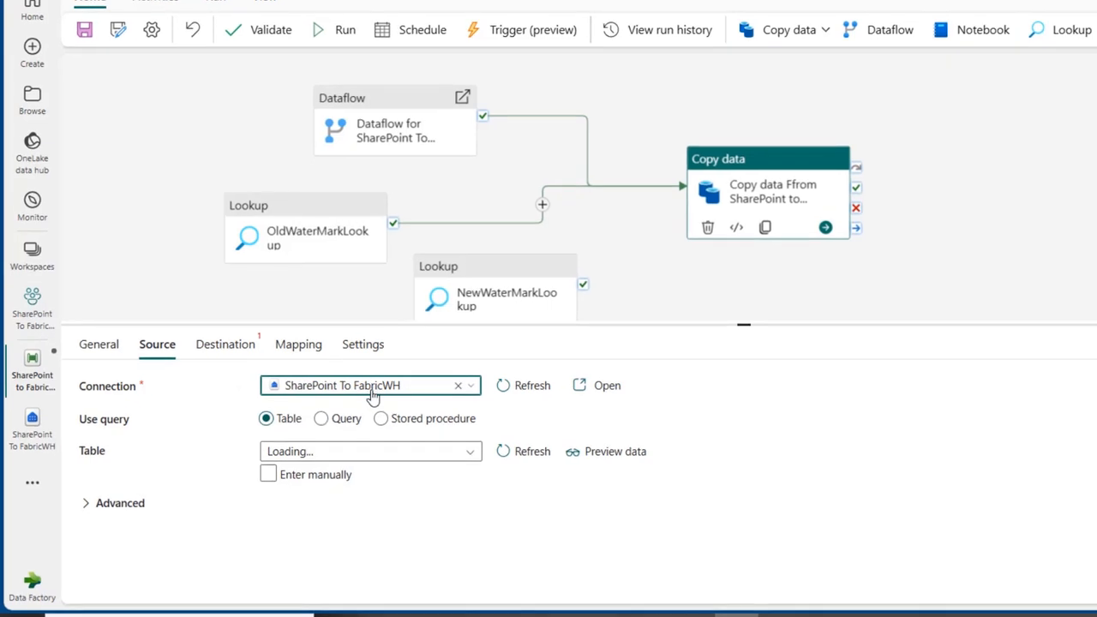
left_click(323, 420)
- Enter SELECT * FROM as dynamic content for the copy activity's source query, leaving the table name blank, and confirm it
left_click(355, 477)
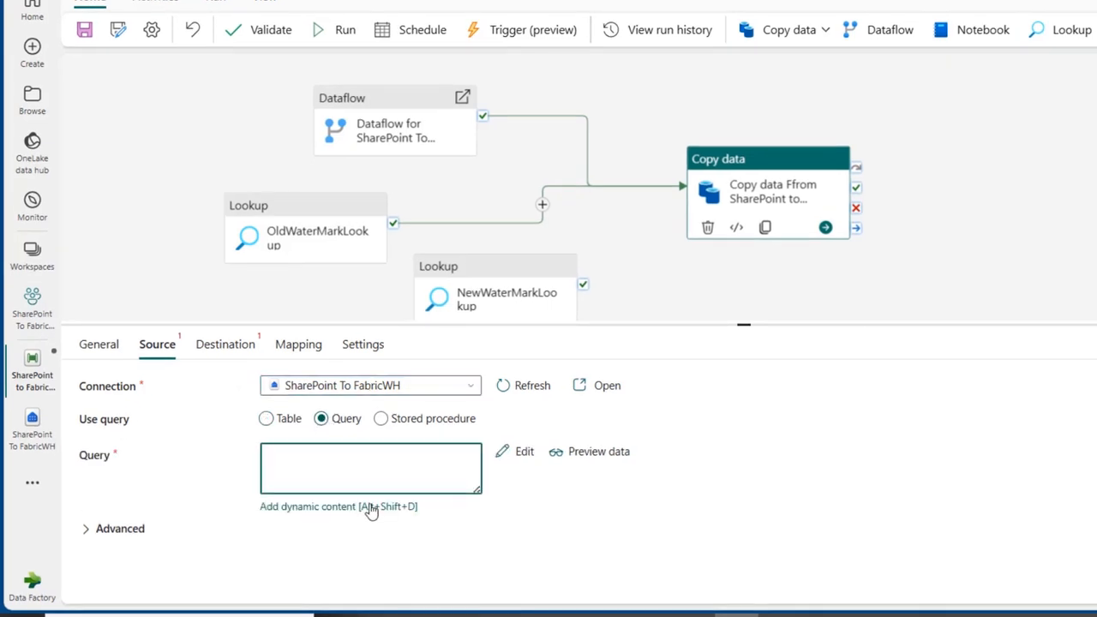
left_click(370, 508)
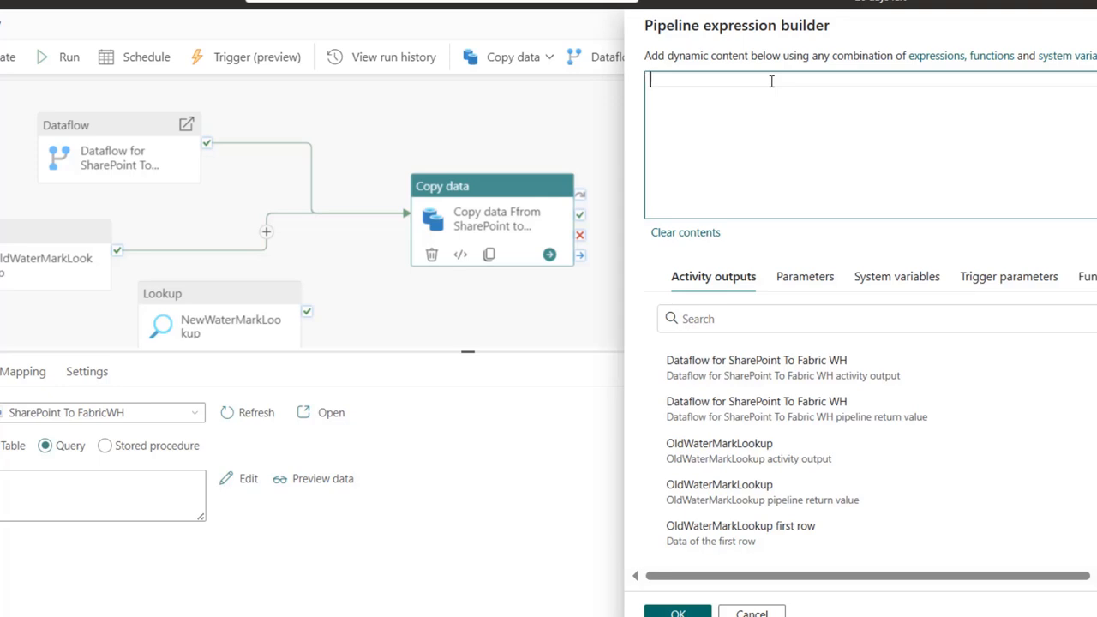
type("SELECT")
key("Return")
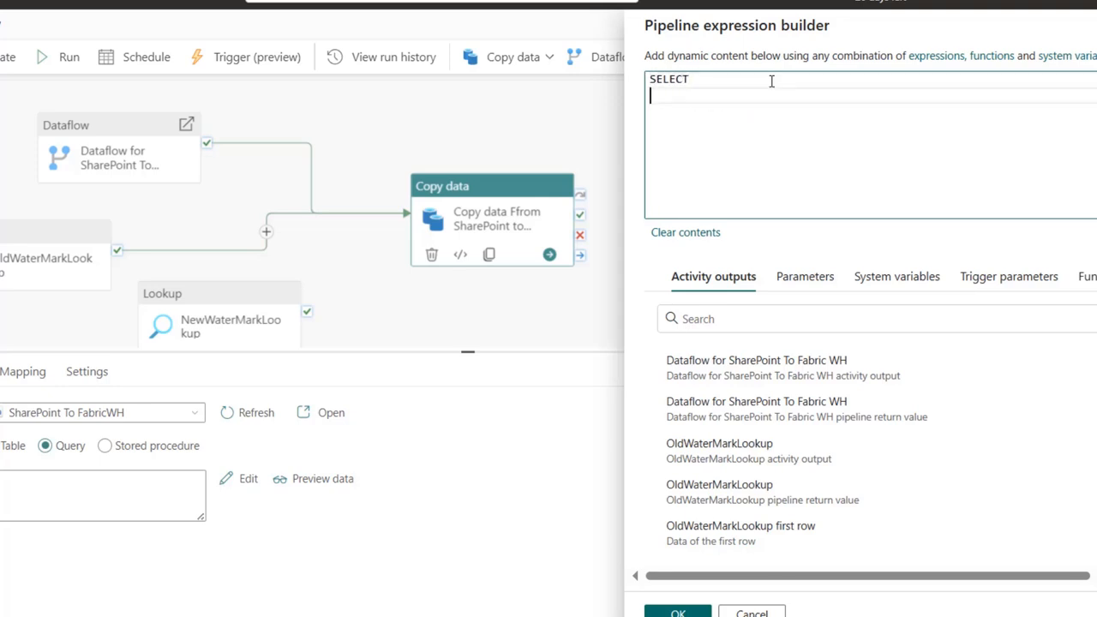
type("*")
key("Return")
key("BackSpace")
type("FROM")
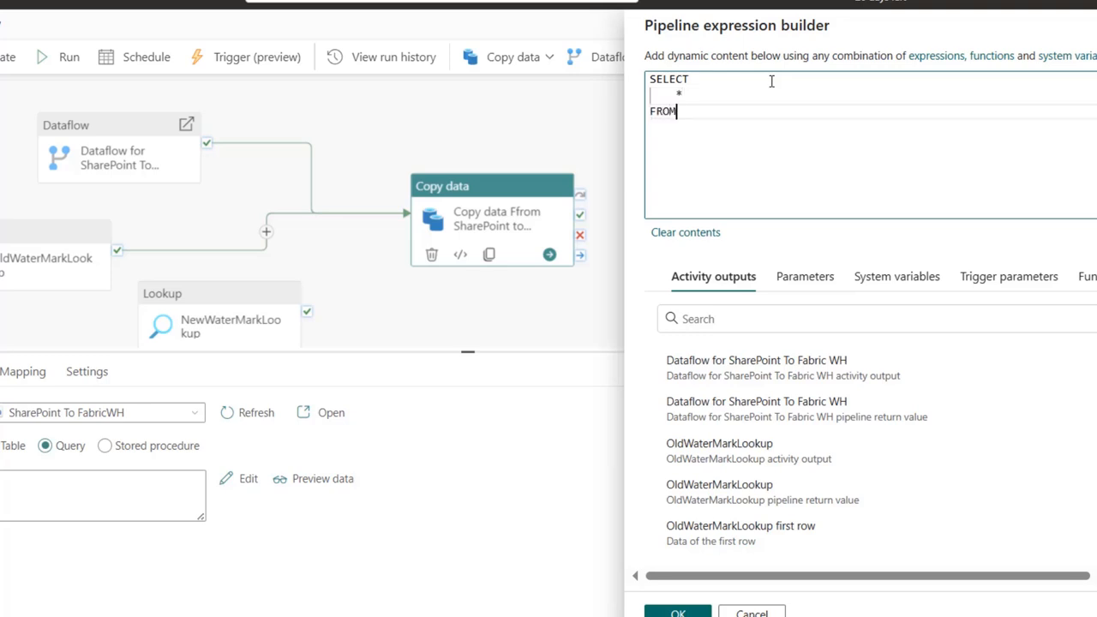
key("Return")
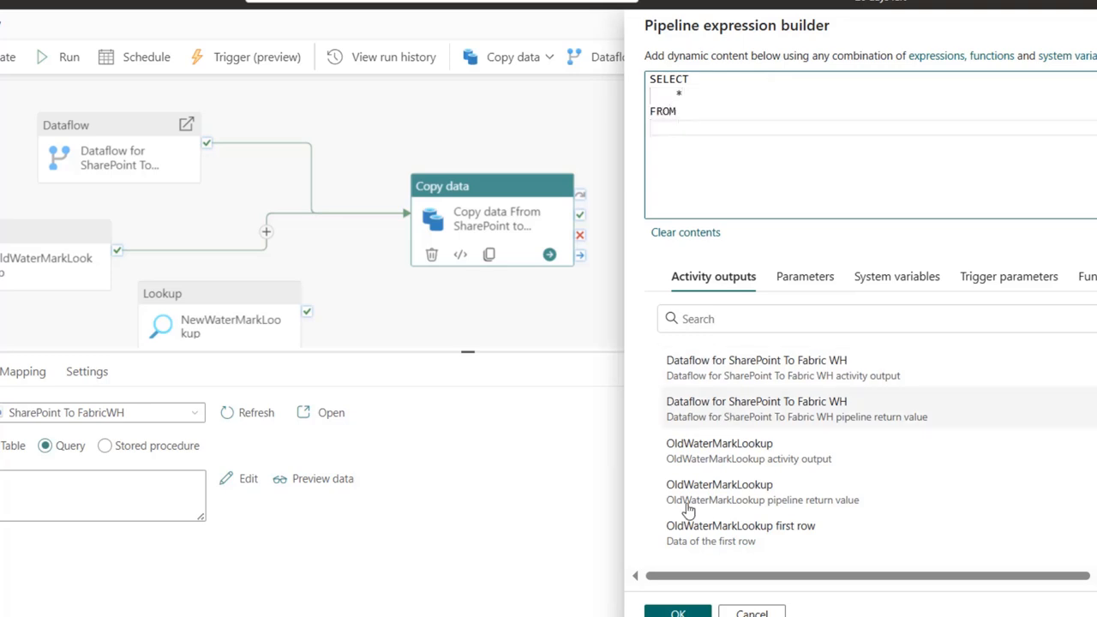
left_click(678, 612)
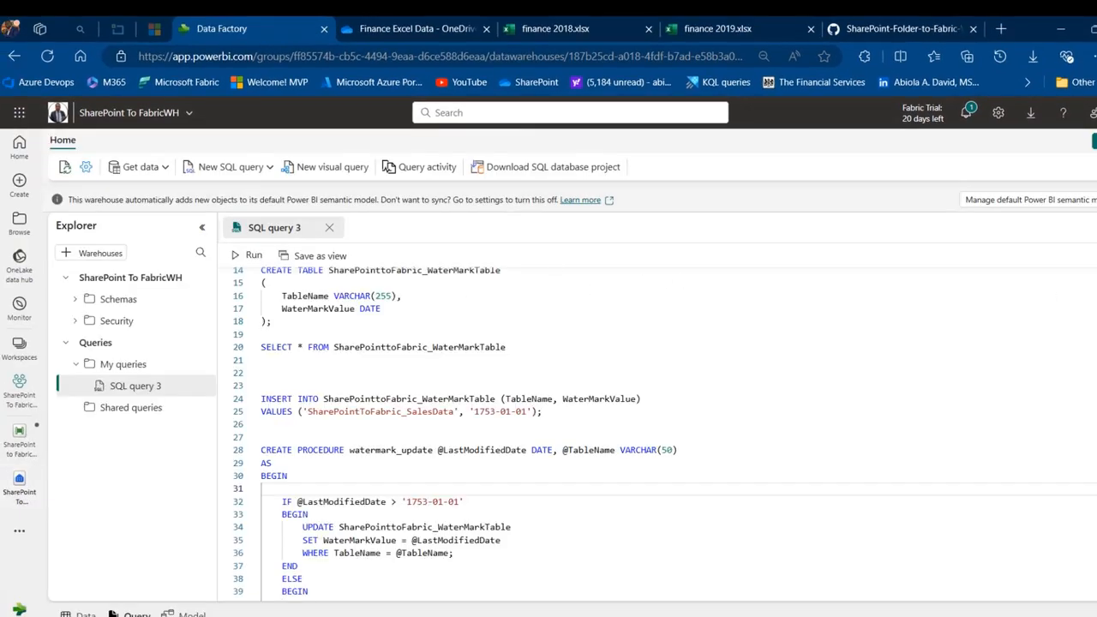
- Add the table name SharePointToFabric_SalesData from the warehouse SQL query after FROM in the copy activity's source query
scroll(549, 429, "up", 4)
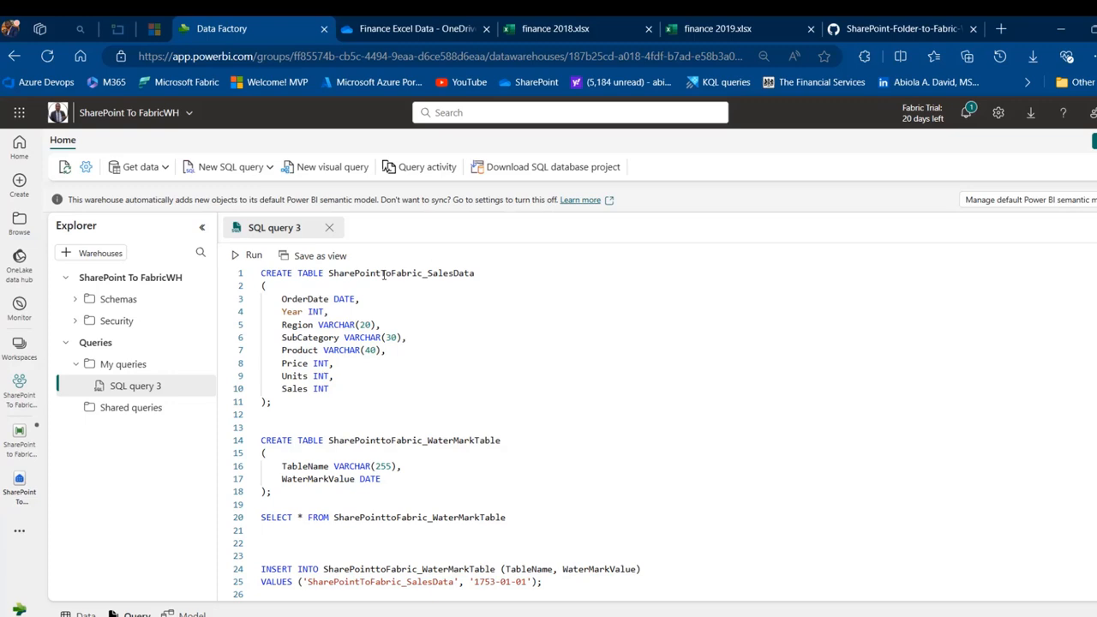
double_click(383, 273)
left_click(19, 437)
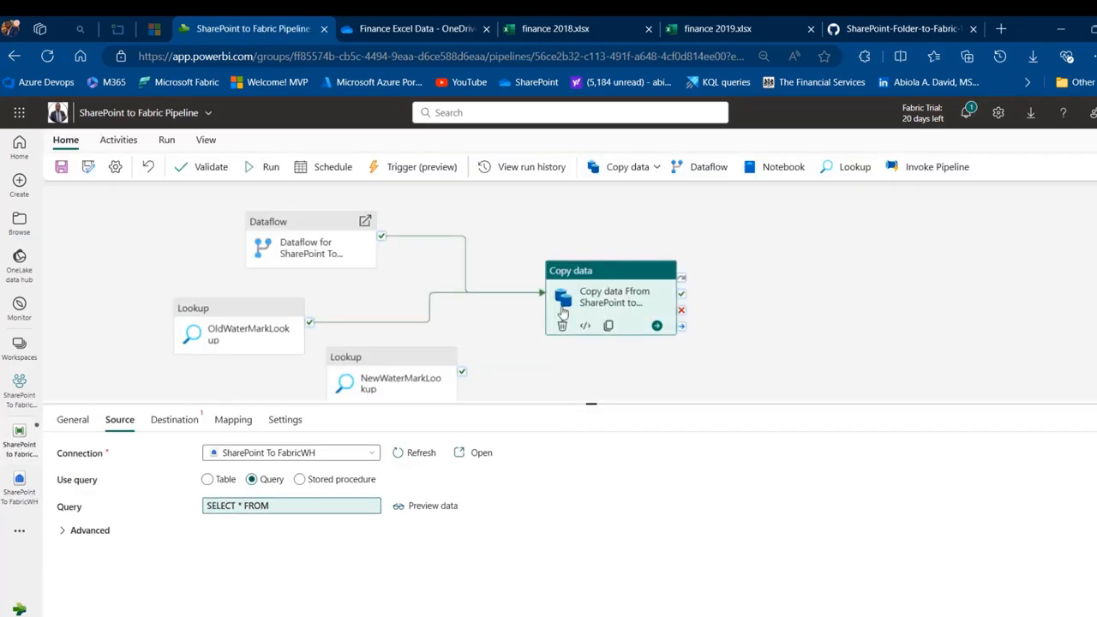
left_click(338, 509)
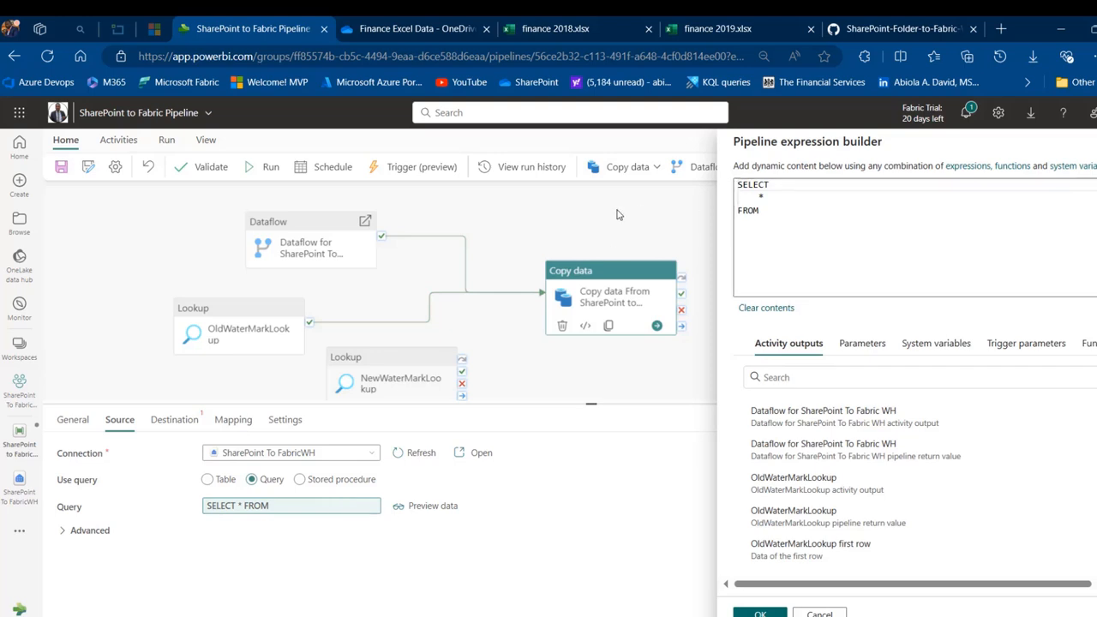
left_click(761, 222)
key("ctrl+v")
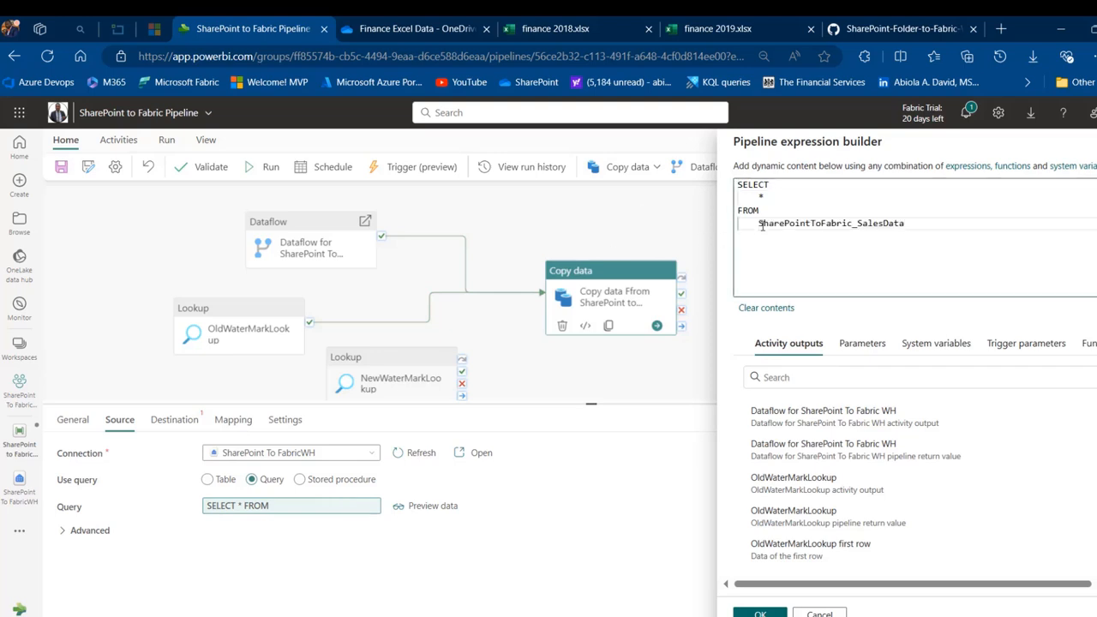
- Add a WHERE clause beginning with OrderDate > below the table name in the copy activity's source query
key("Return")
type("WHERE")
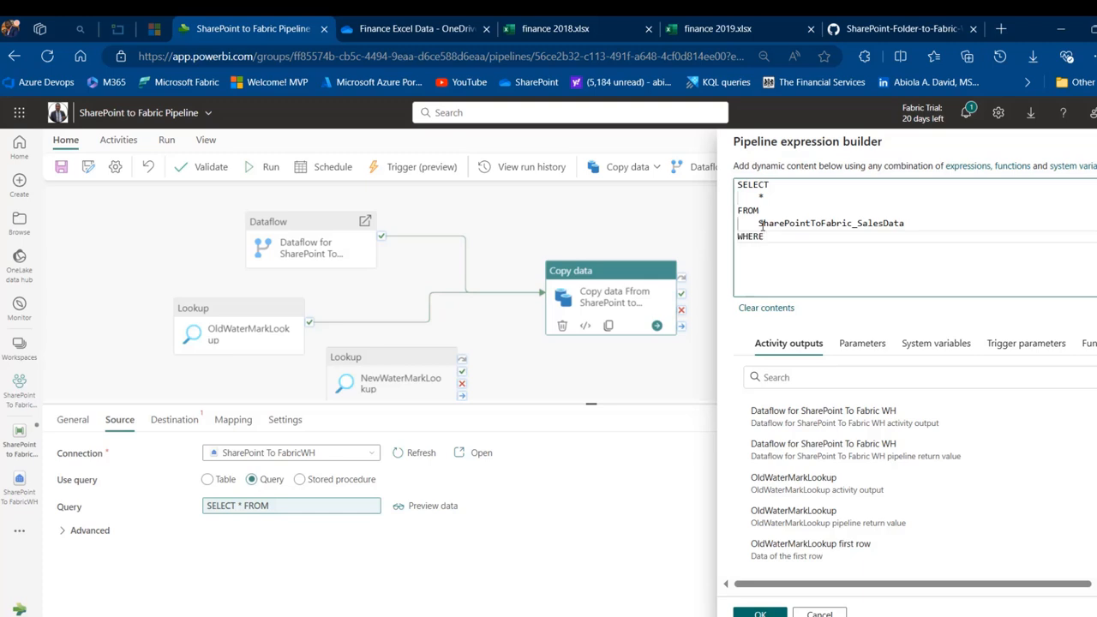
key("Return")
type("ORDE")
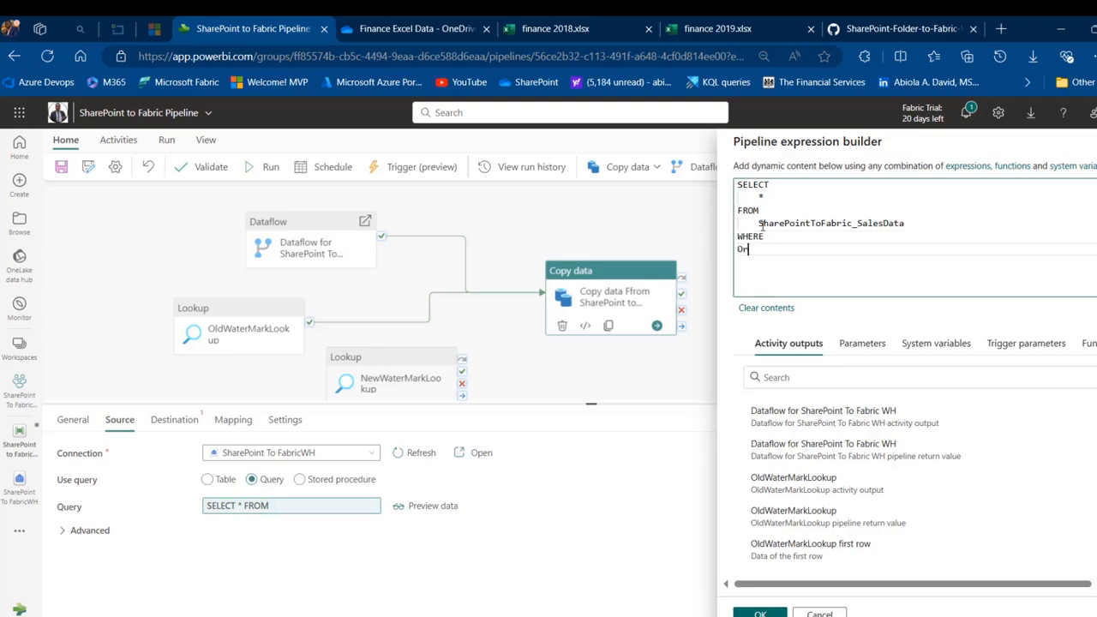
key("BackSpace")
key("BackSpace")
key("BackSpace")
key("BackSpace")
type("Order")
key("Tab")
type(">")
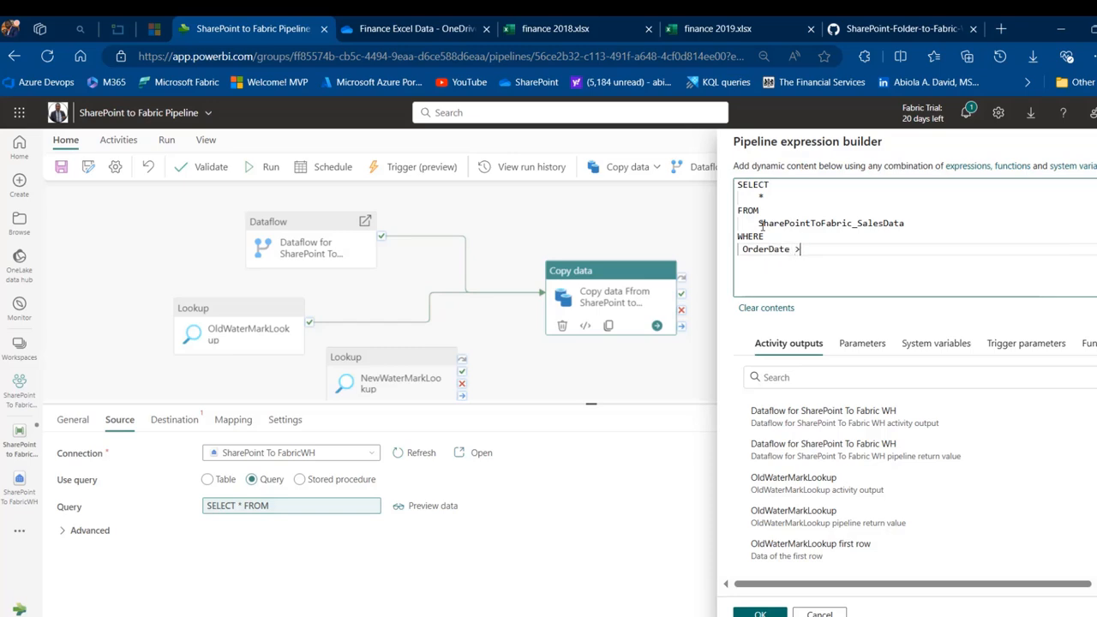
type(" @")
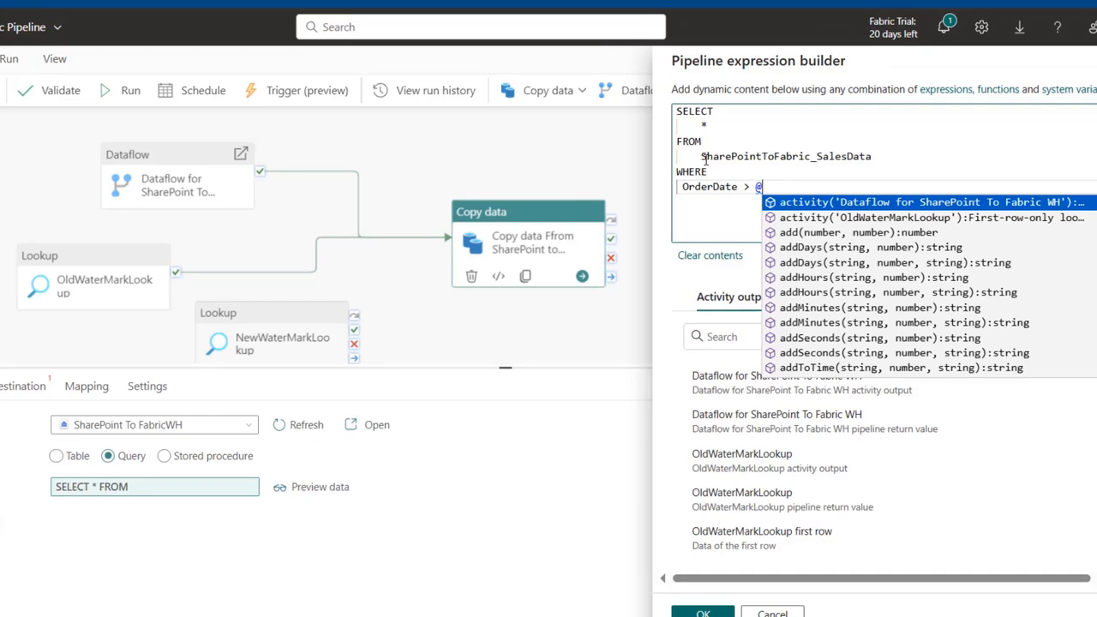
key("Down")
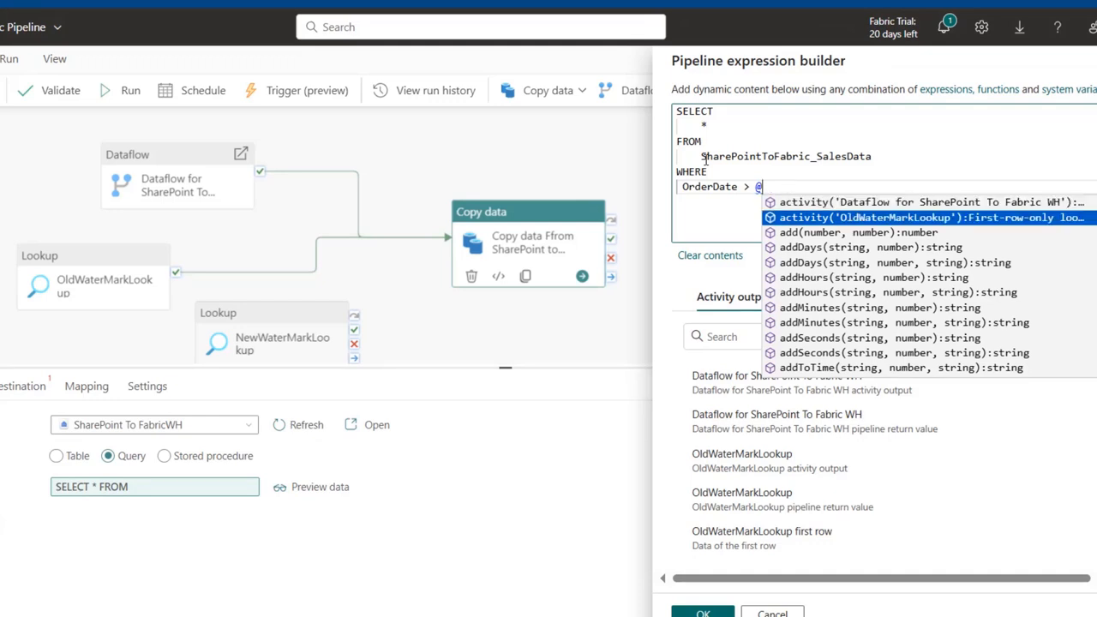
left_click(1047, 224)
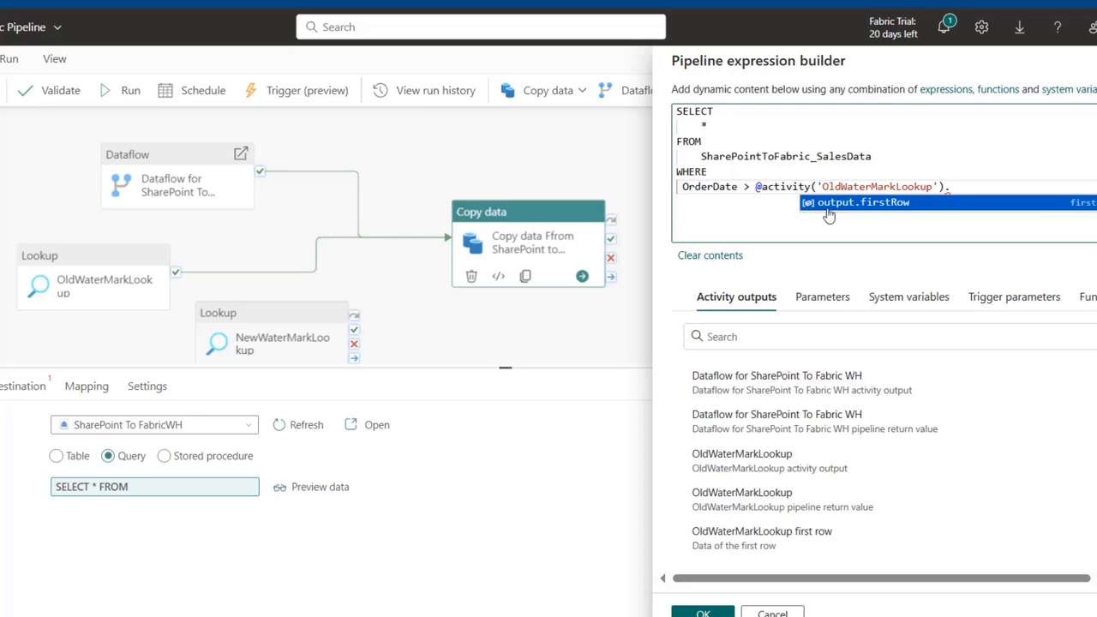
left_click(858, 206)
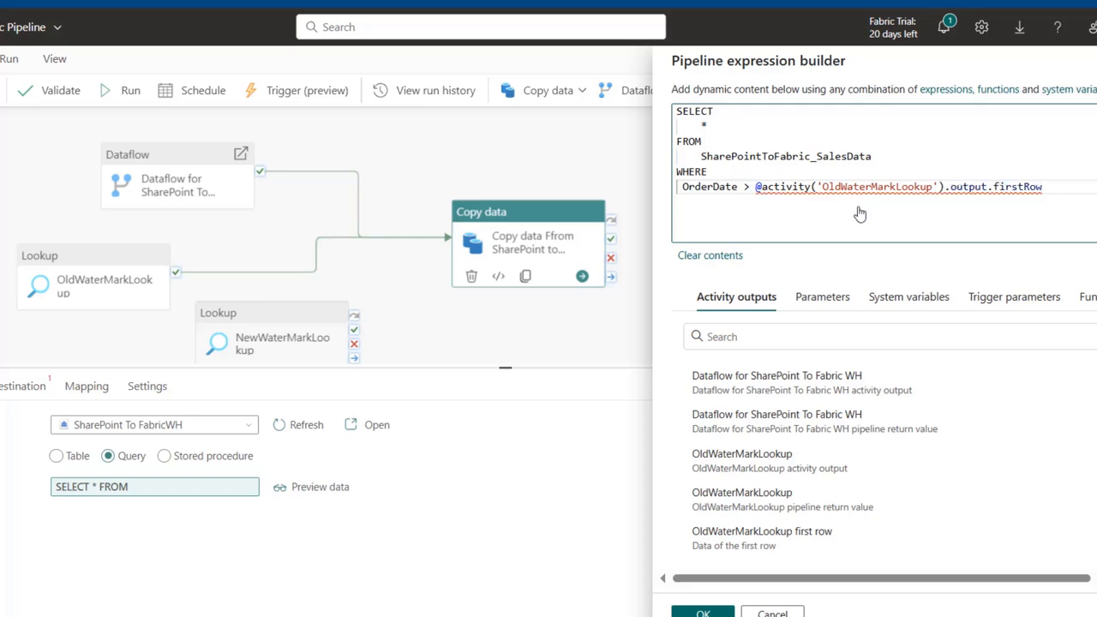
type(".")
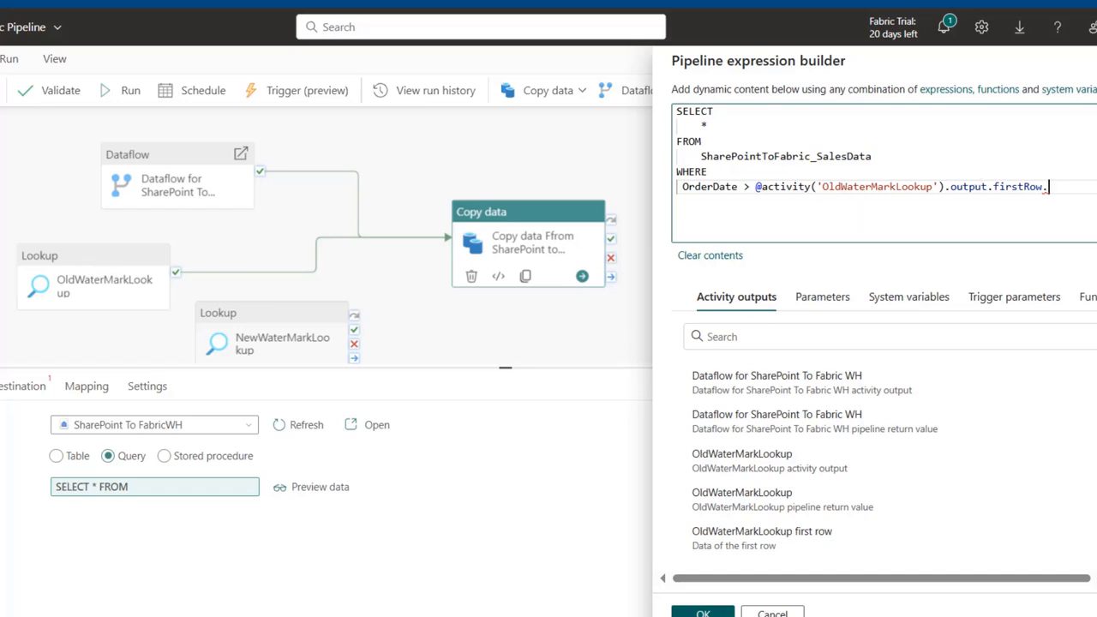
left_click(704, 612)
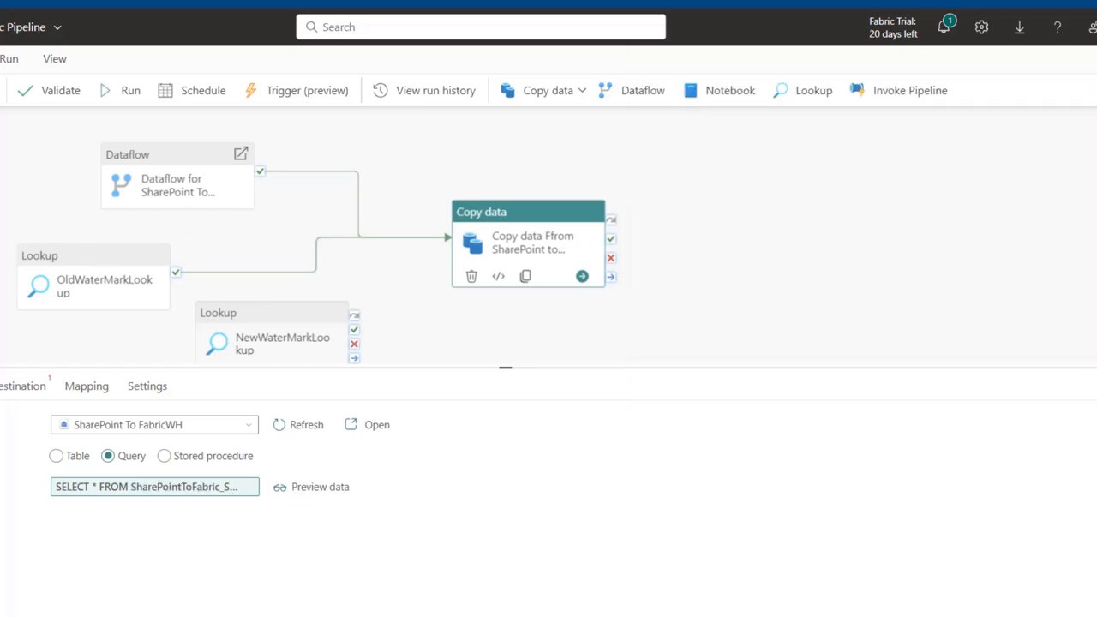
- Copy the column alias OldWaterMarkValue from the OldWaterMarkLookup activity's query and close its expression
left_click(101, 270)
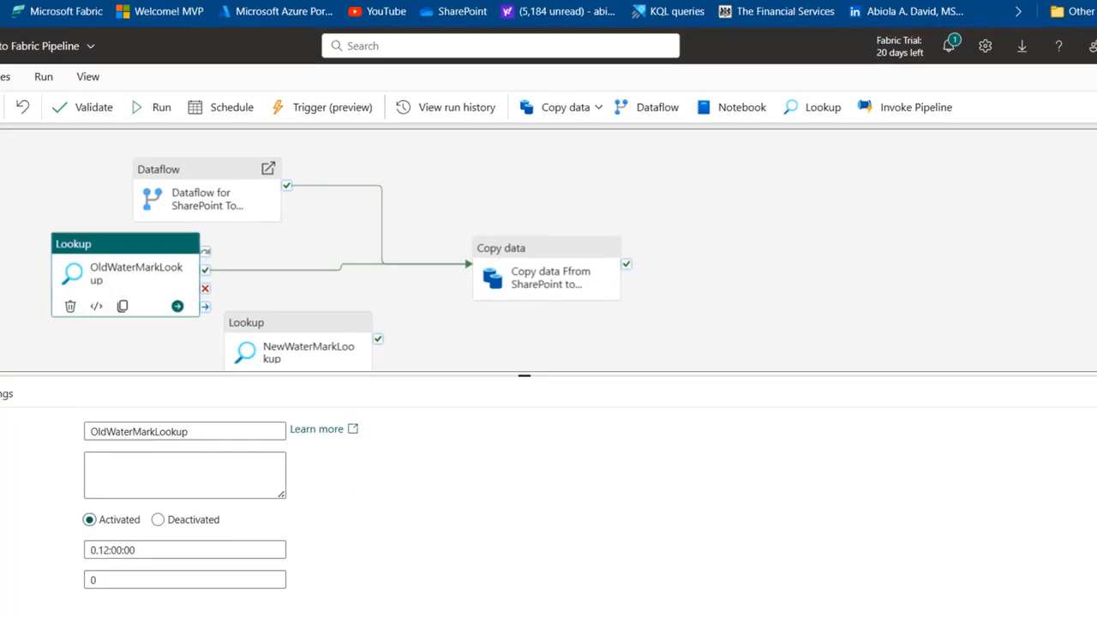
left_click(6, 394)
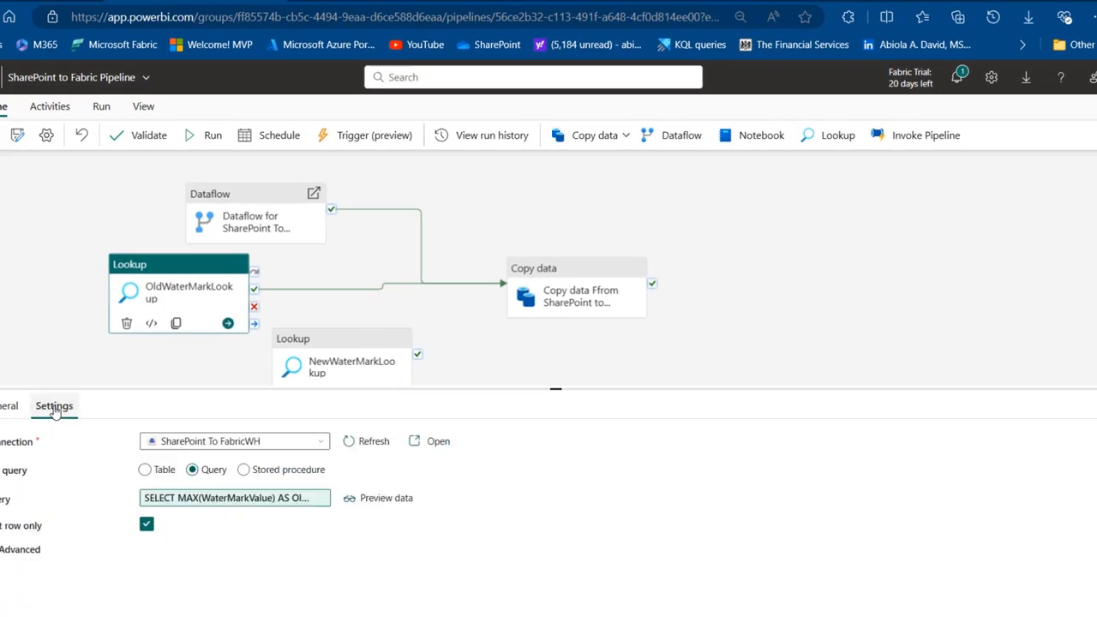
left_click(221, 502)
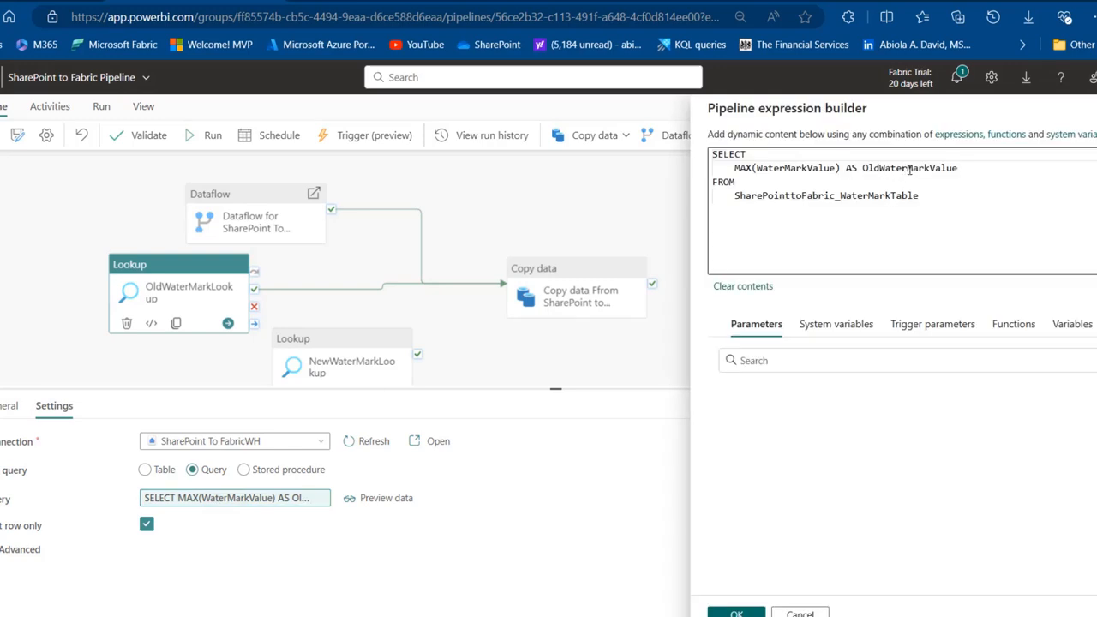
double_click(911, 168)
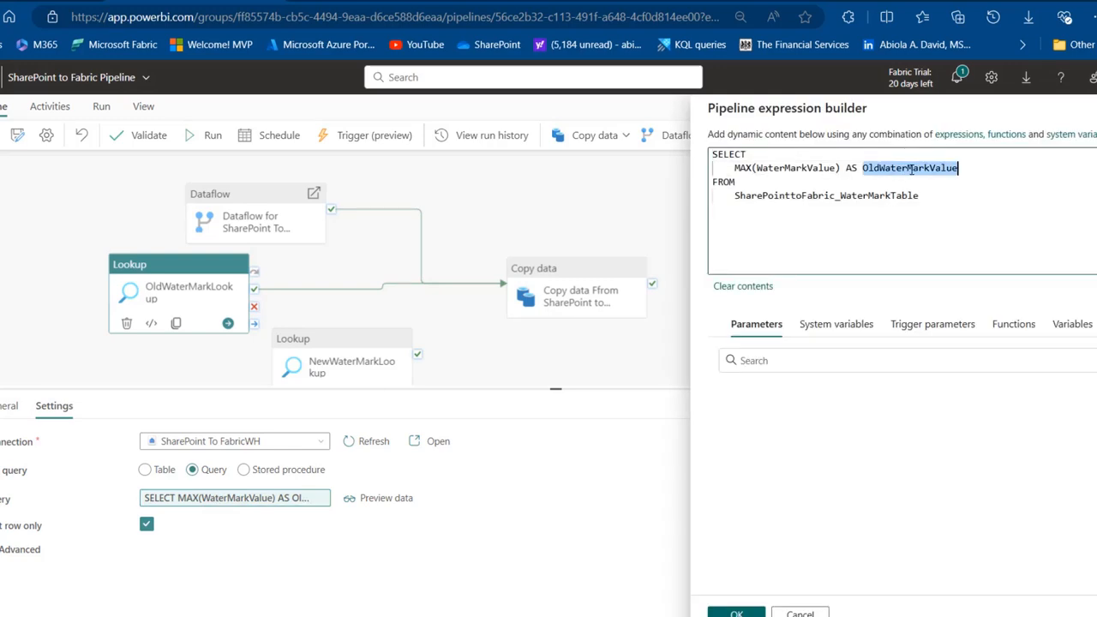
left_click(748, 614)
- Append OldWaterMarkValue after output.firstRow. in the Copy data activity's source query
left_click(572, 281)
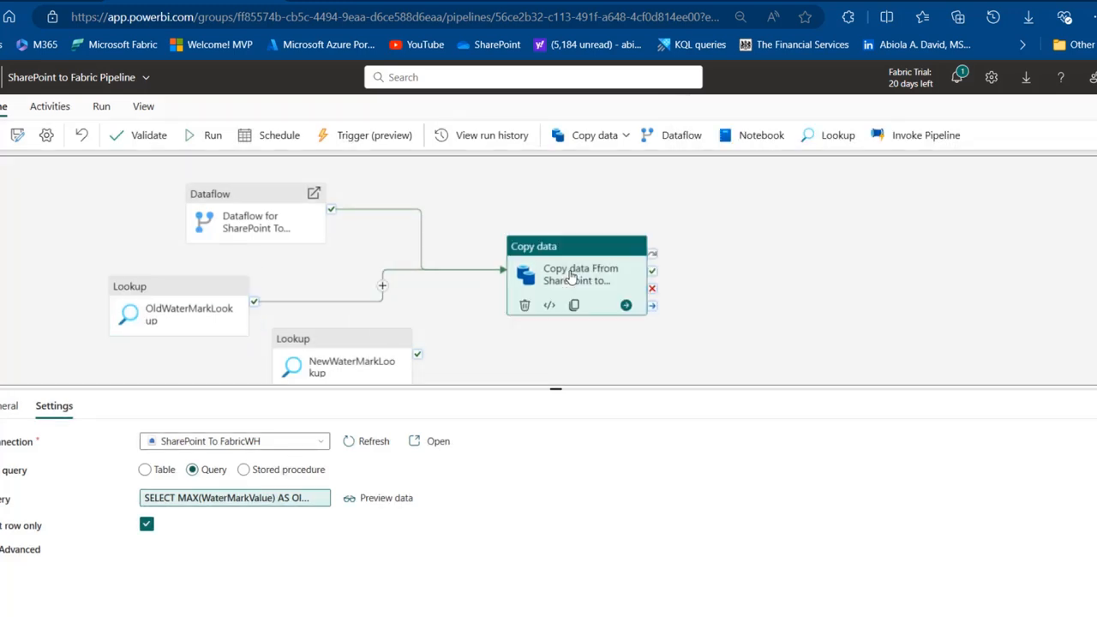
left_click(232, 498)
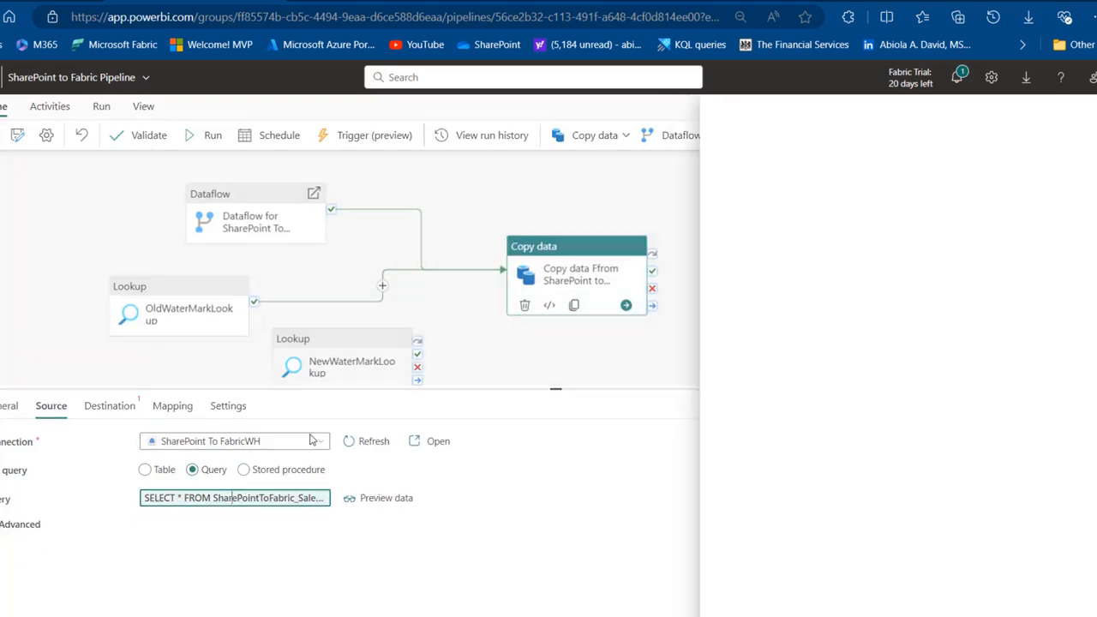
left_click(1057, 221)
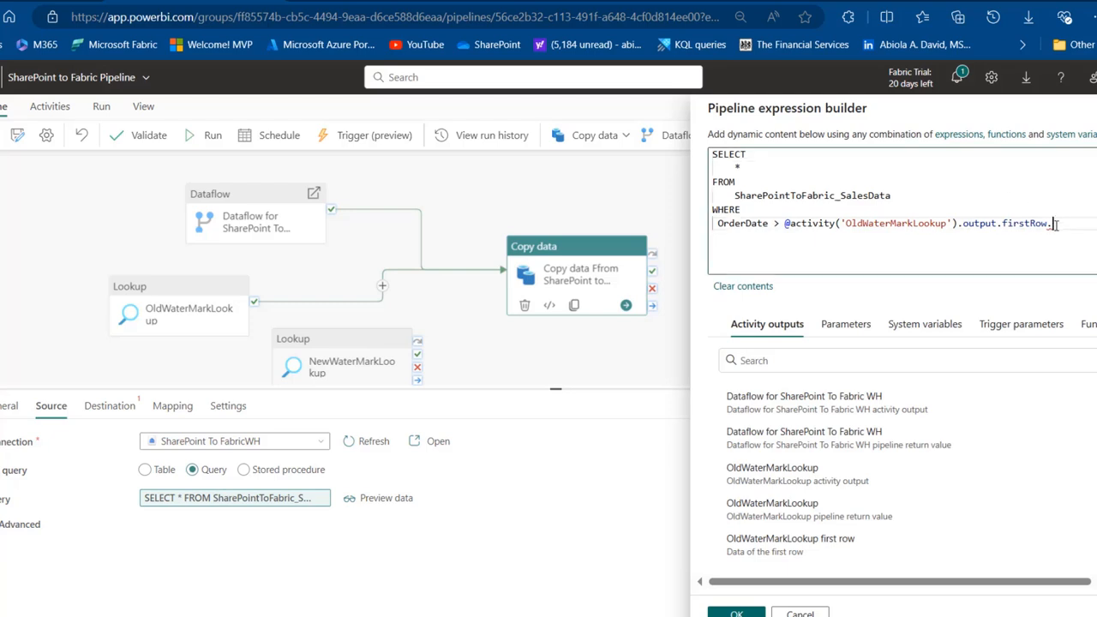
key("ctrl+v")
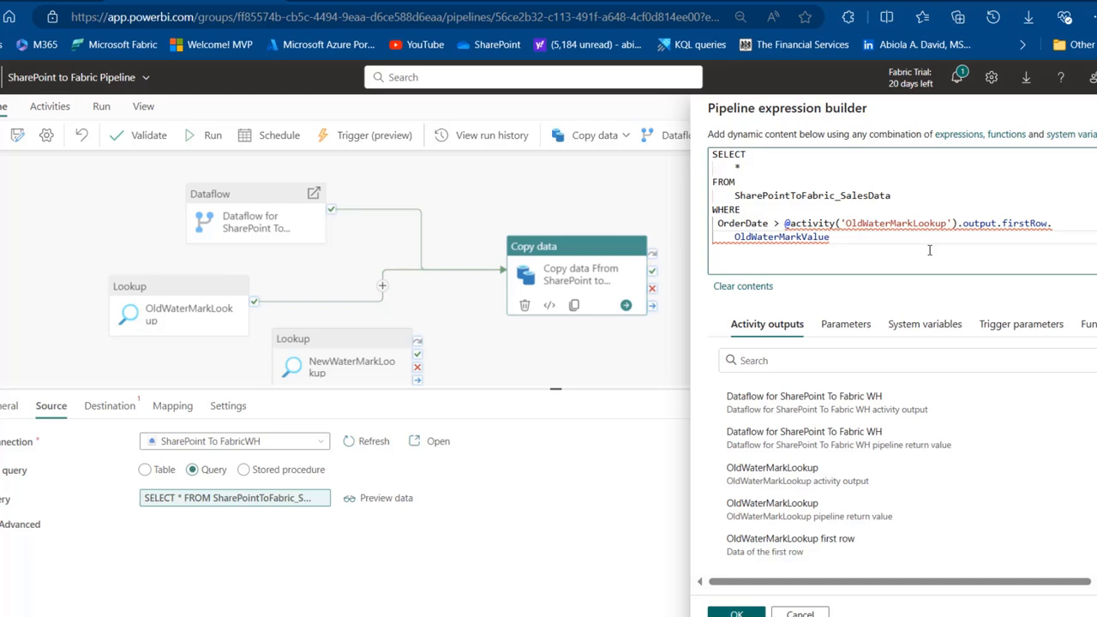
- Wrap the OldWaterMarkLookup expression after the @ in curly brackets and enclose the whole @{...} reference in single quotes
left_click_drag(862, 248, 794, 224)
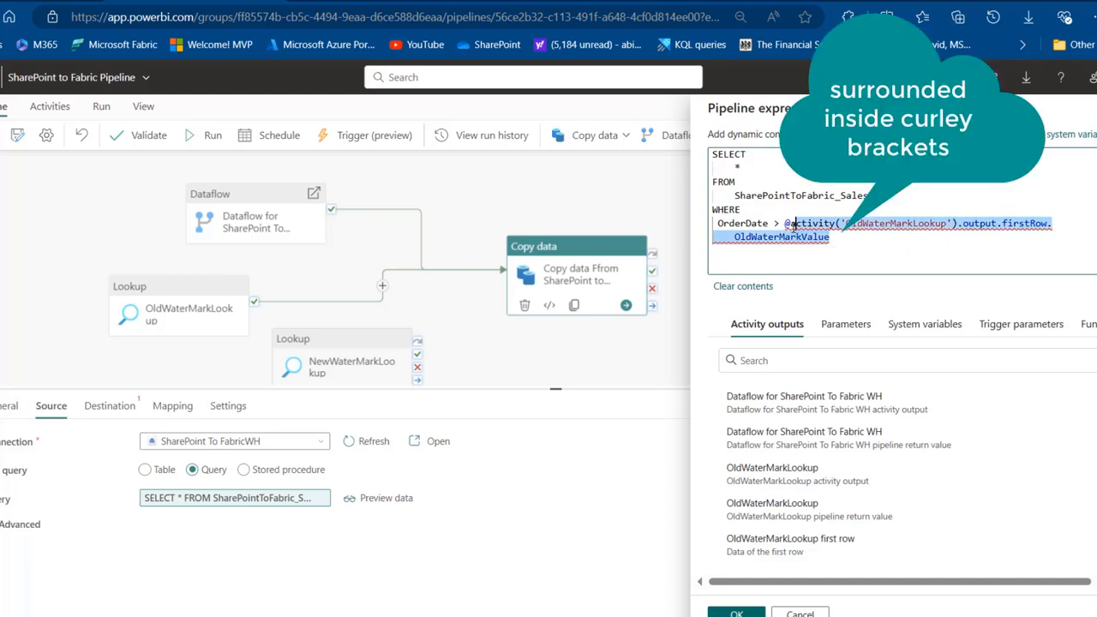
key("ctrl+x")
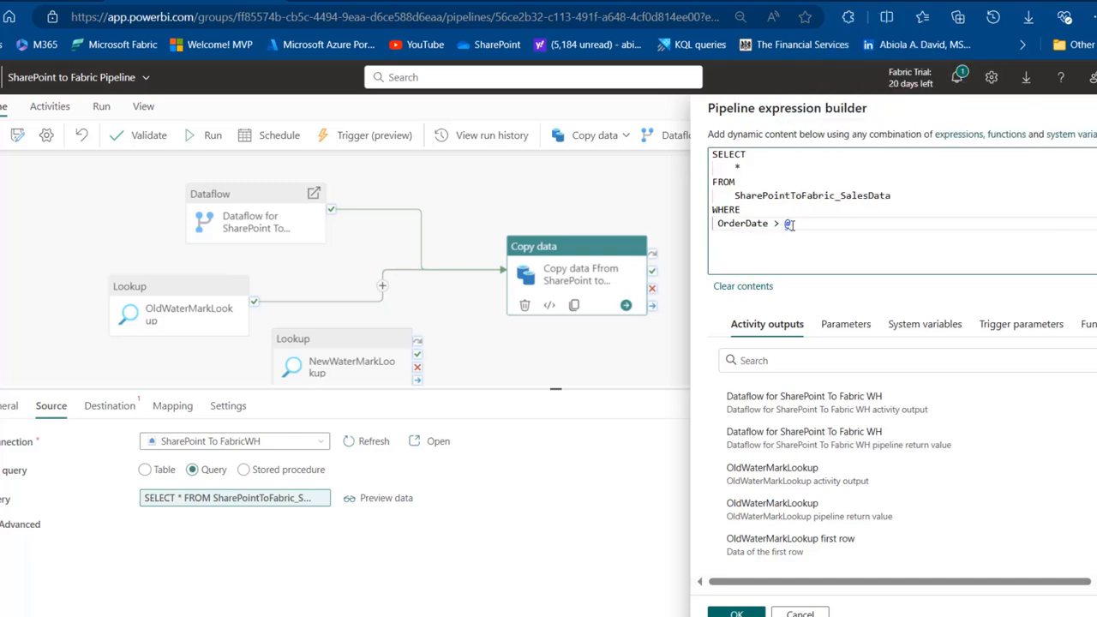
type("{")
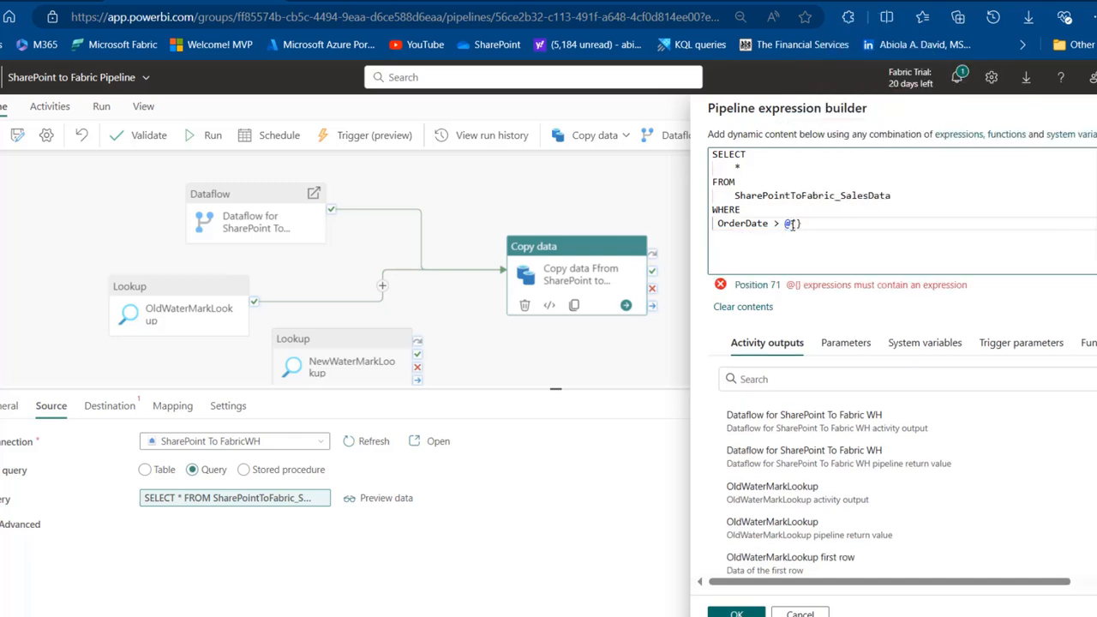
key("ctrl+v")
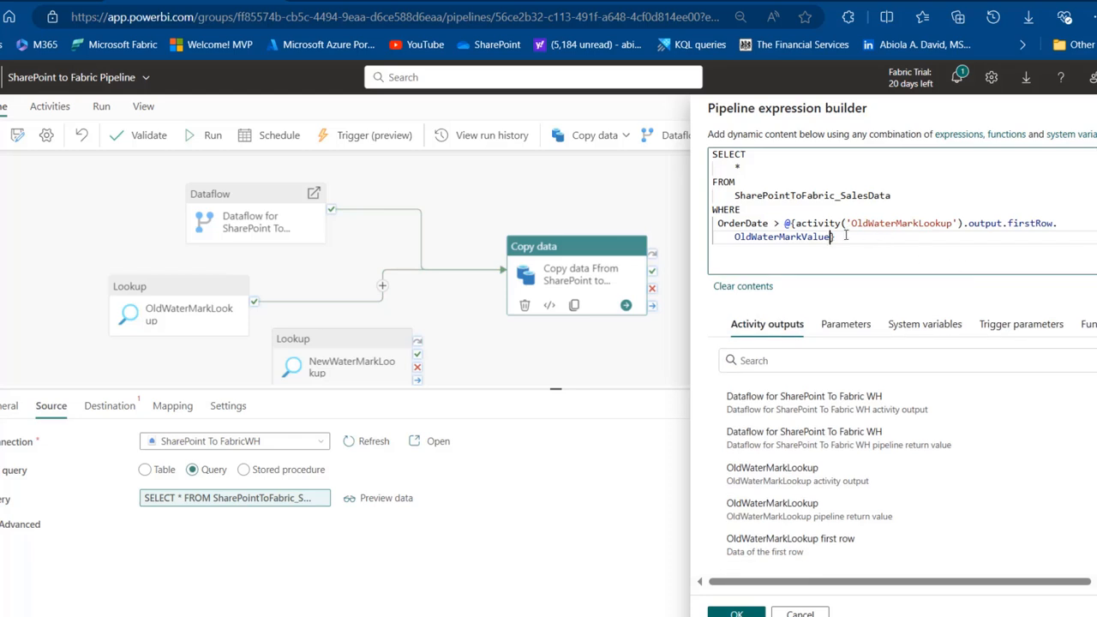
left_click_drag(835, 237, 783, 223)
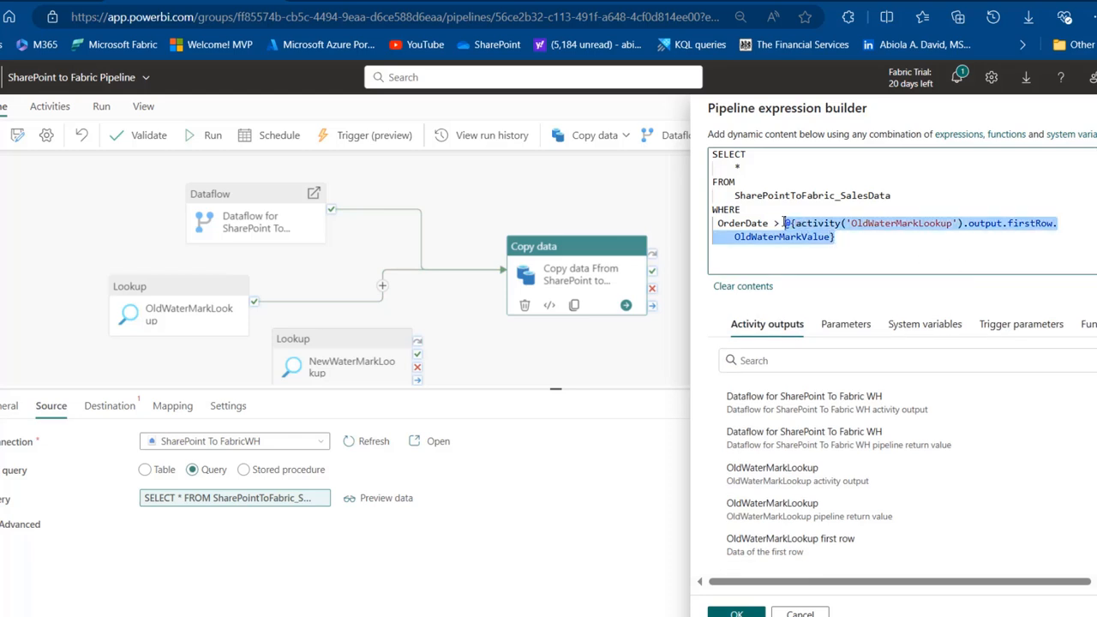
key("BackSpace")
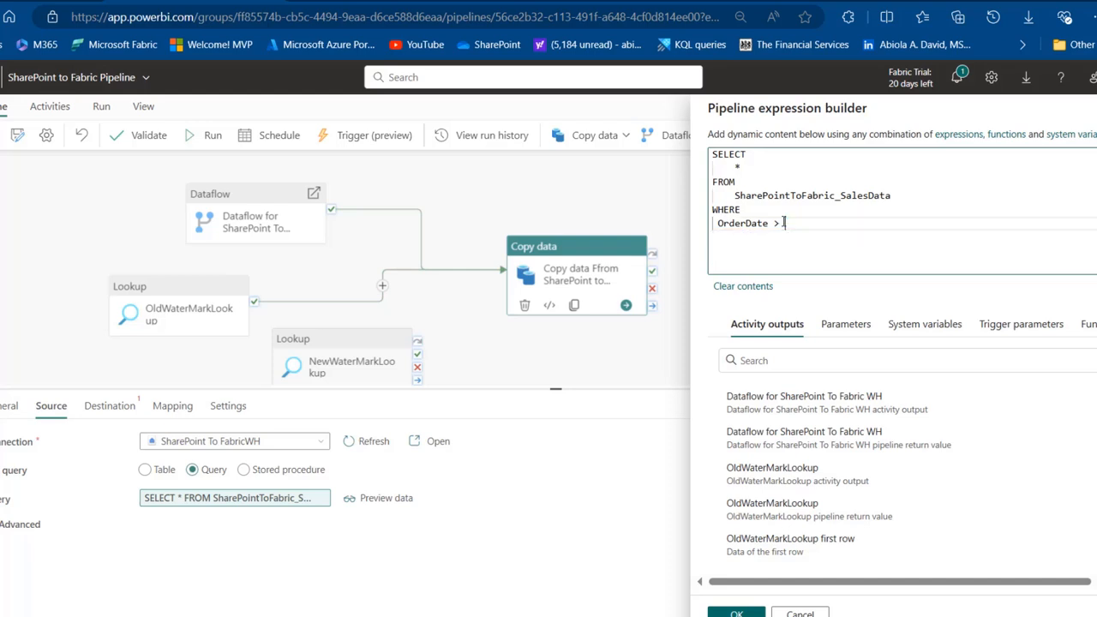
type("'")
key("ctrl+v")
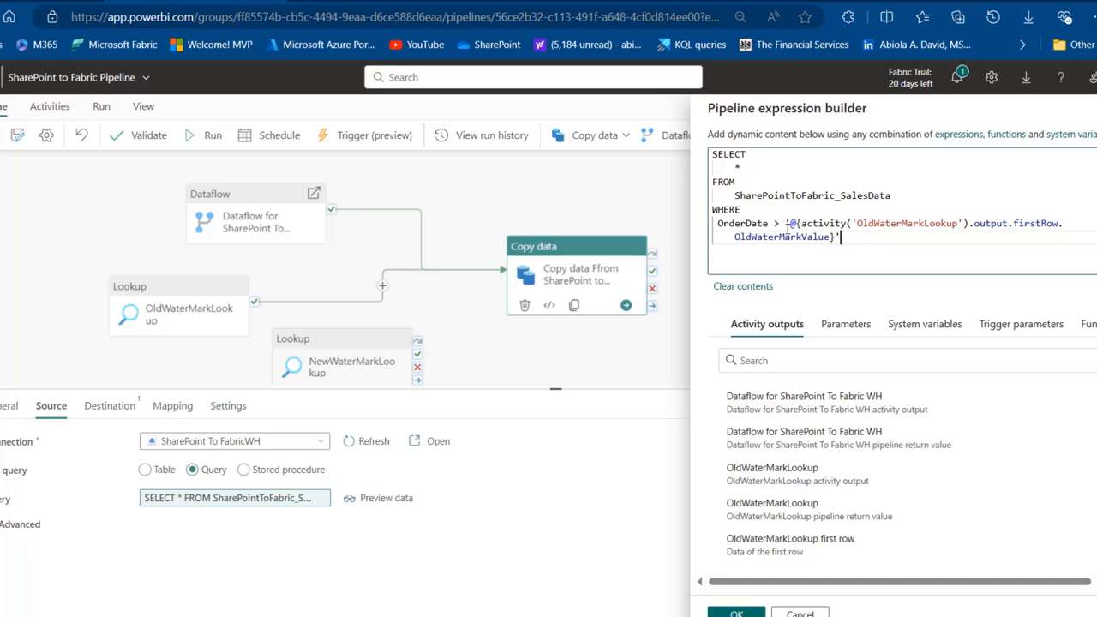
- Add a second condition, AND OrderDate <= @, to the source query, leaving the activity reference blank, and confirm it
key("Return")
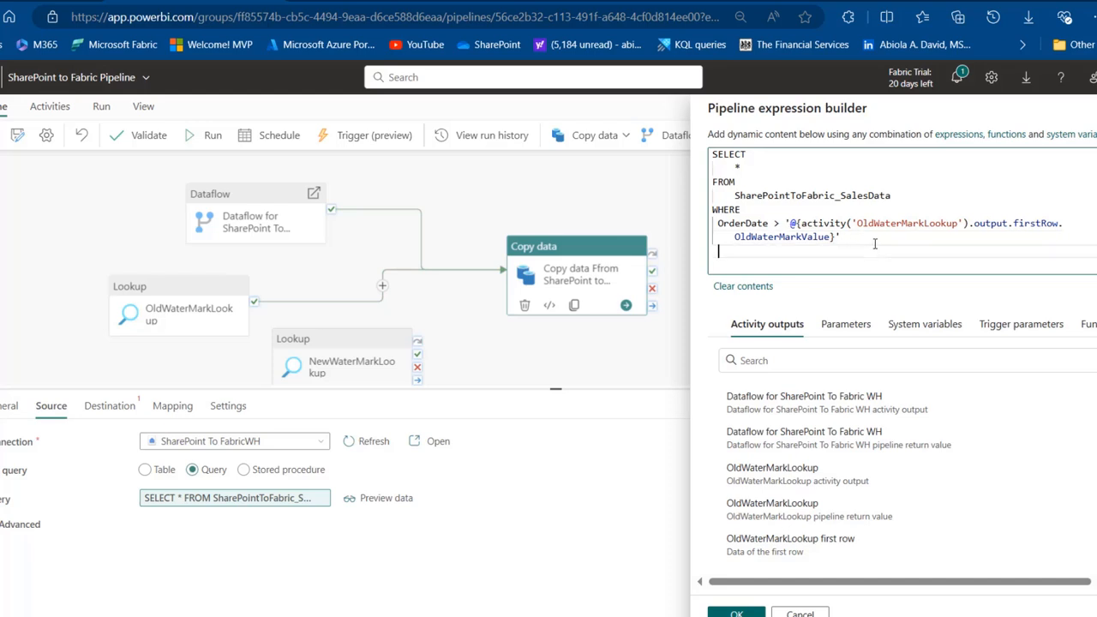
type("AND")
key("Return")
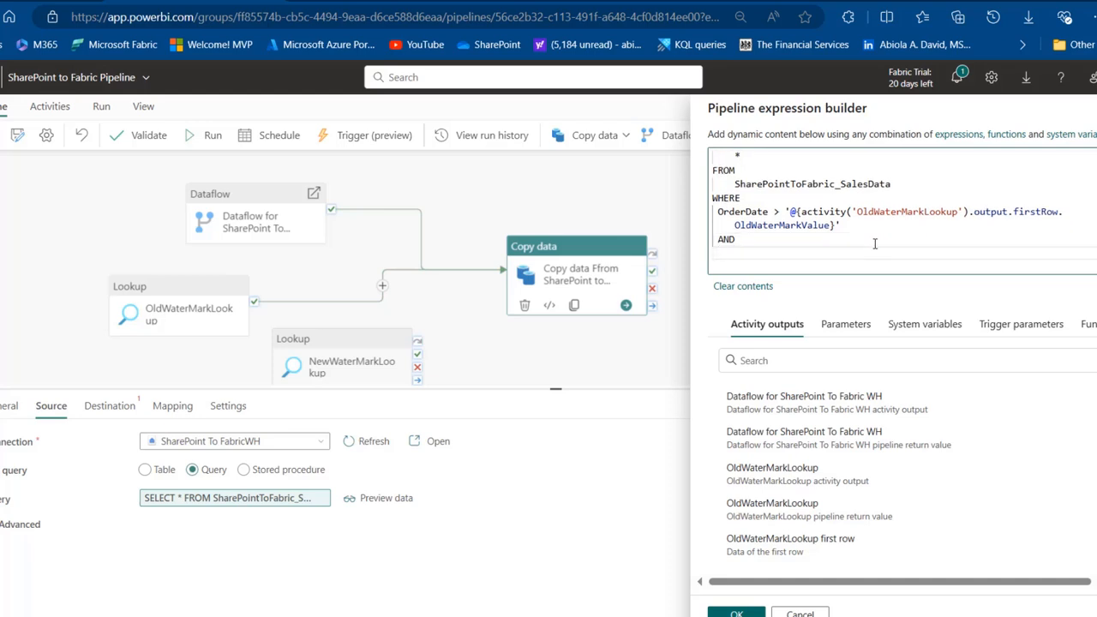
type("OrderDate")
type("<= @")
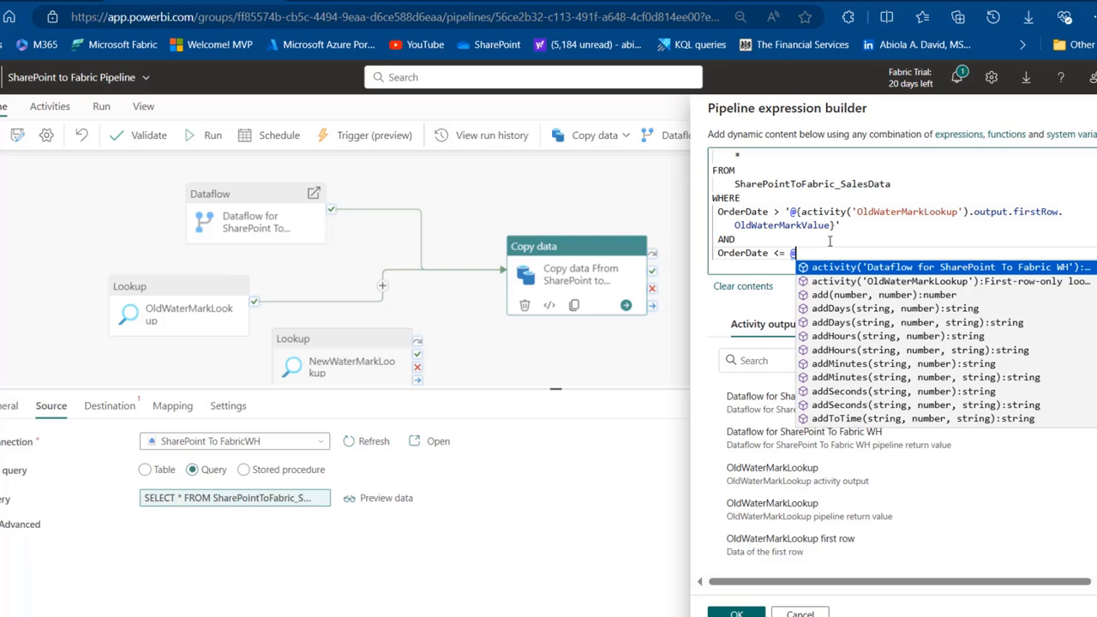
key("Down")
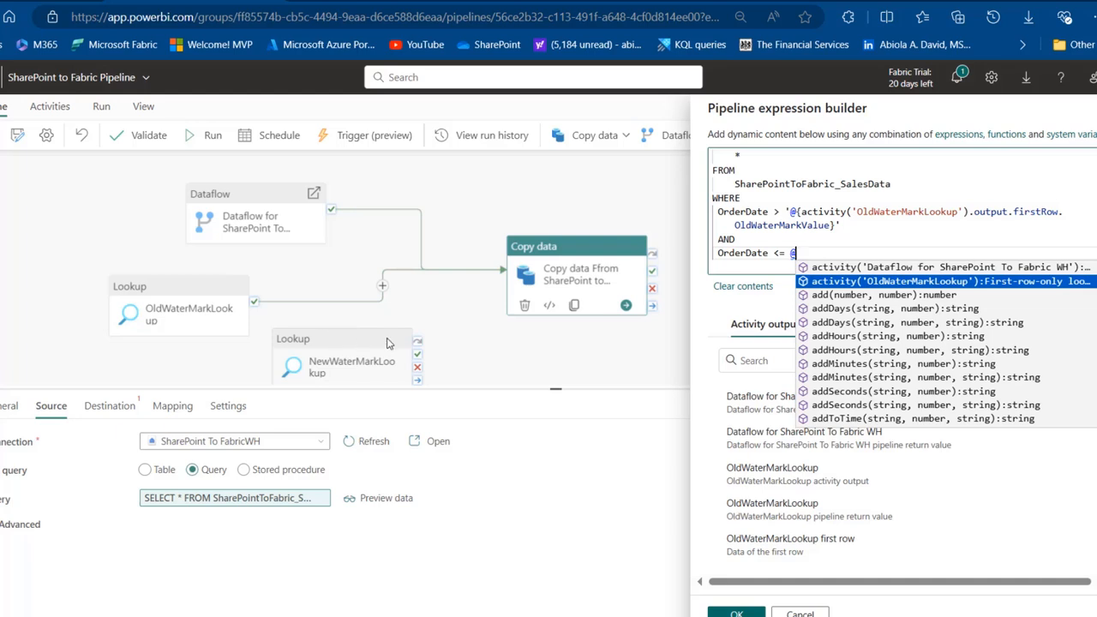
left_click(737, 614)
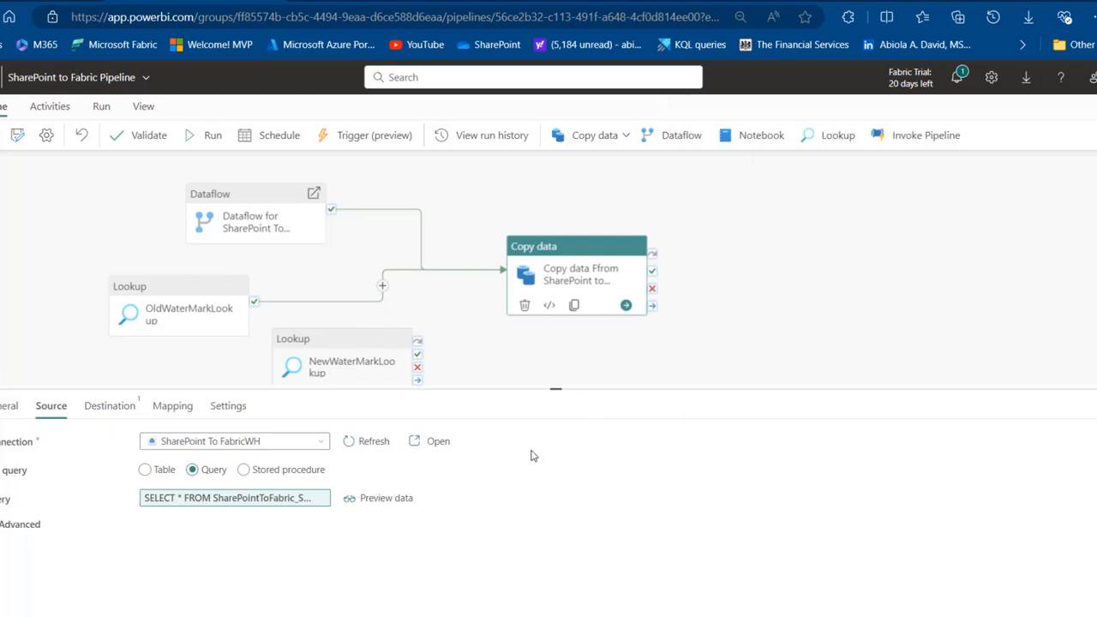
- Connect the NewWaterMarkLookup activity's on-success output to the Copy data activity
left_click(317, 334)
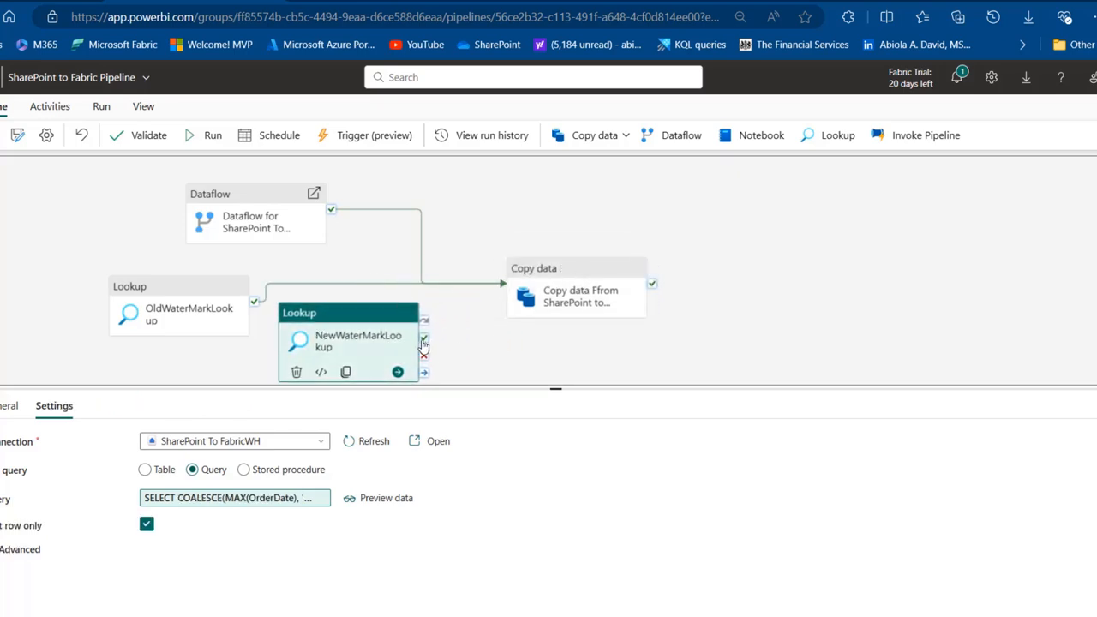
left_click_drag(424, 339, 600, 271)
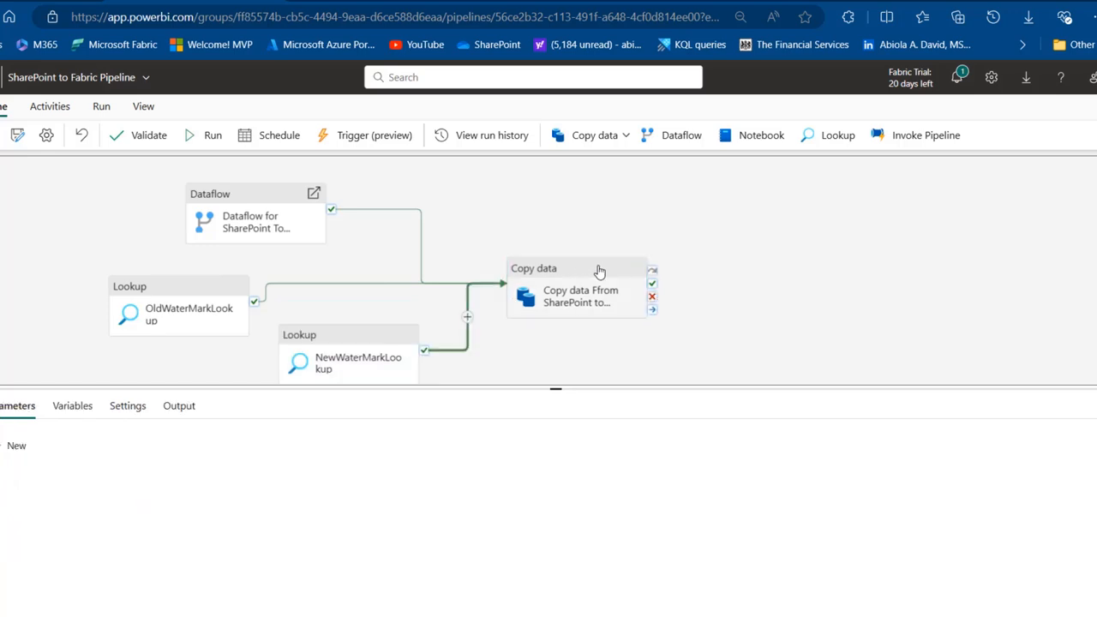
left_click(362, 335)
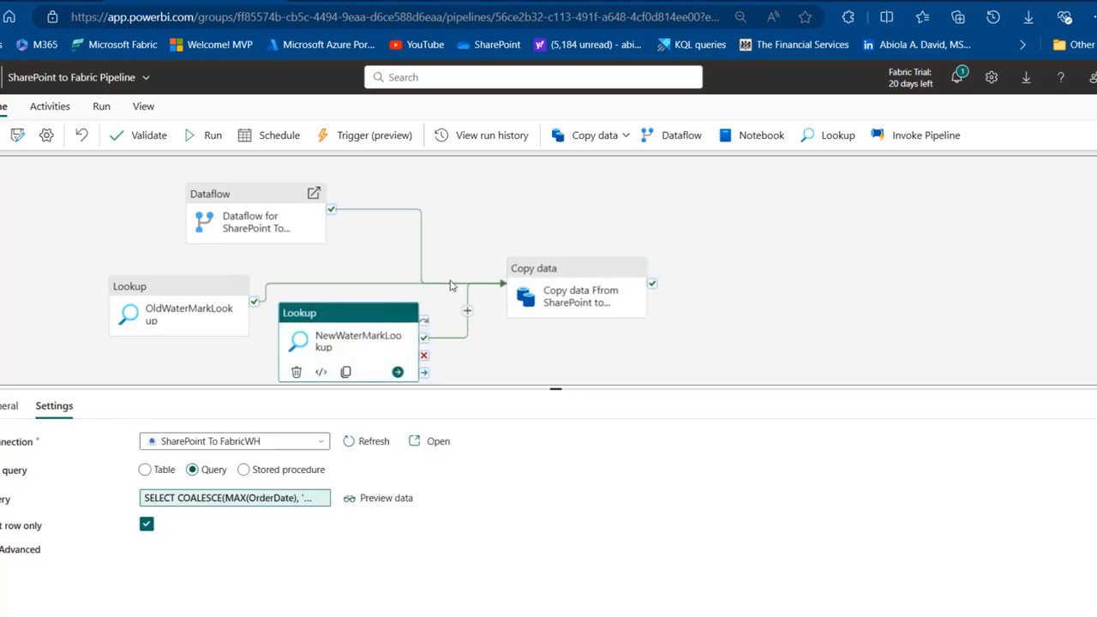
- Extend the Copy data source query's OrderDate <= @ condition with activity('NewWaterMarkLookup').output.firstRow. and confirm it
left_click(590, 290)
left_click(243, 504)
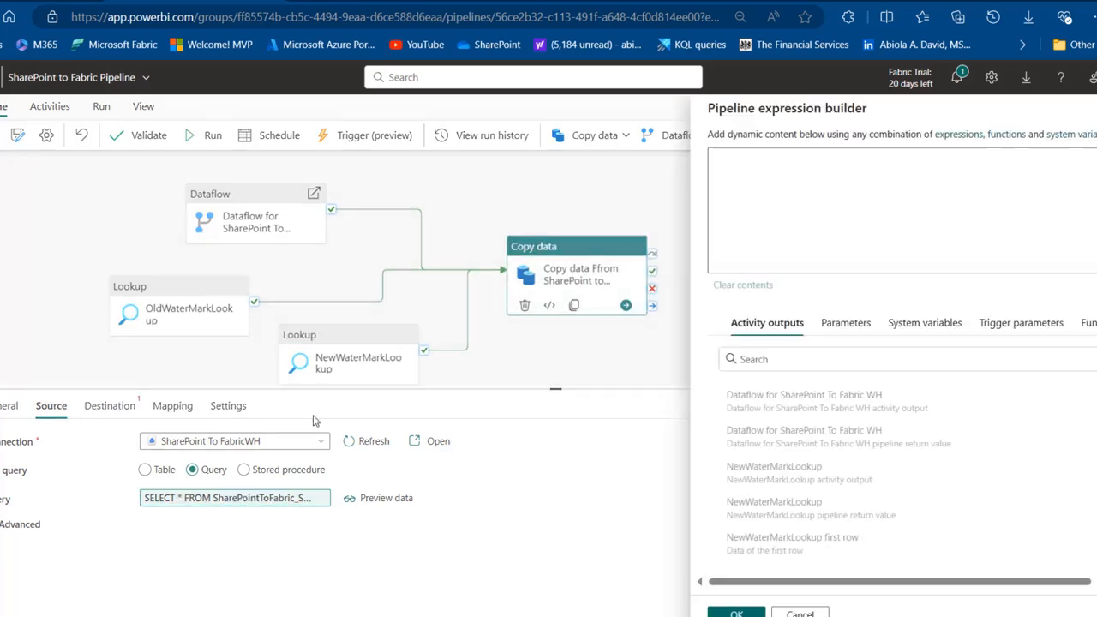
key("ctrl+v")
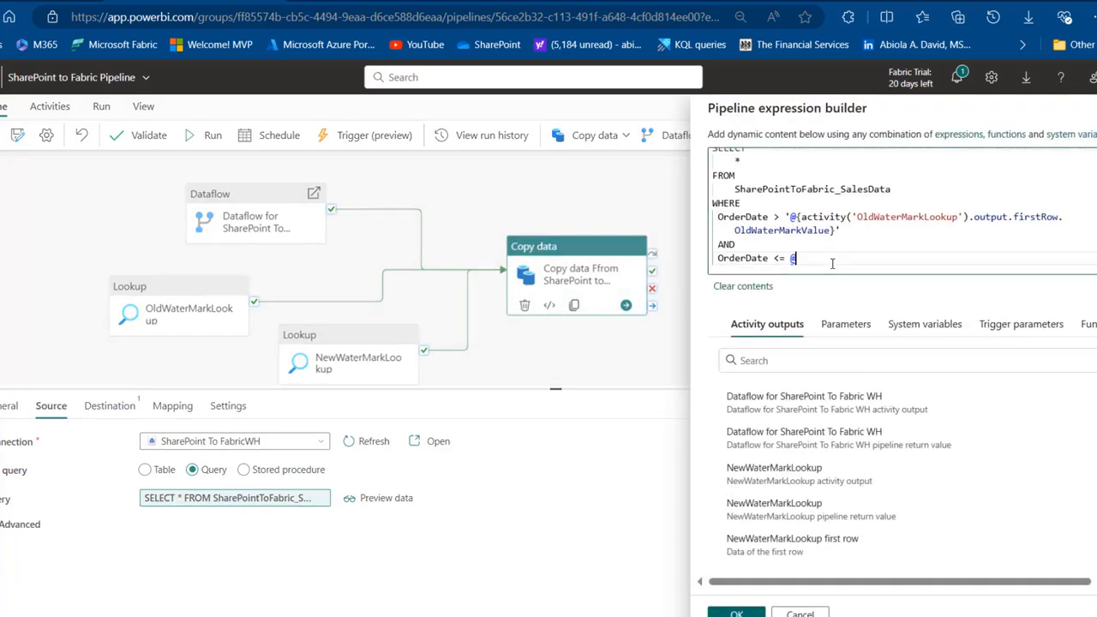
key("BackSpace")
type("@")
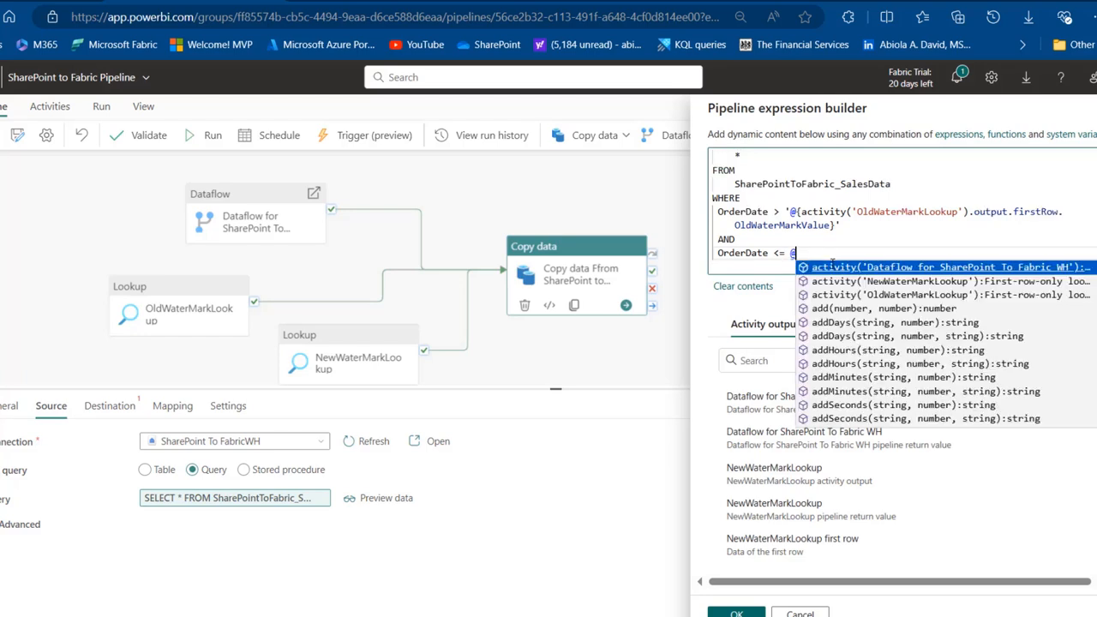
left_click(914, 283)
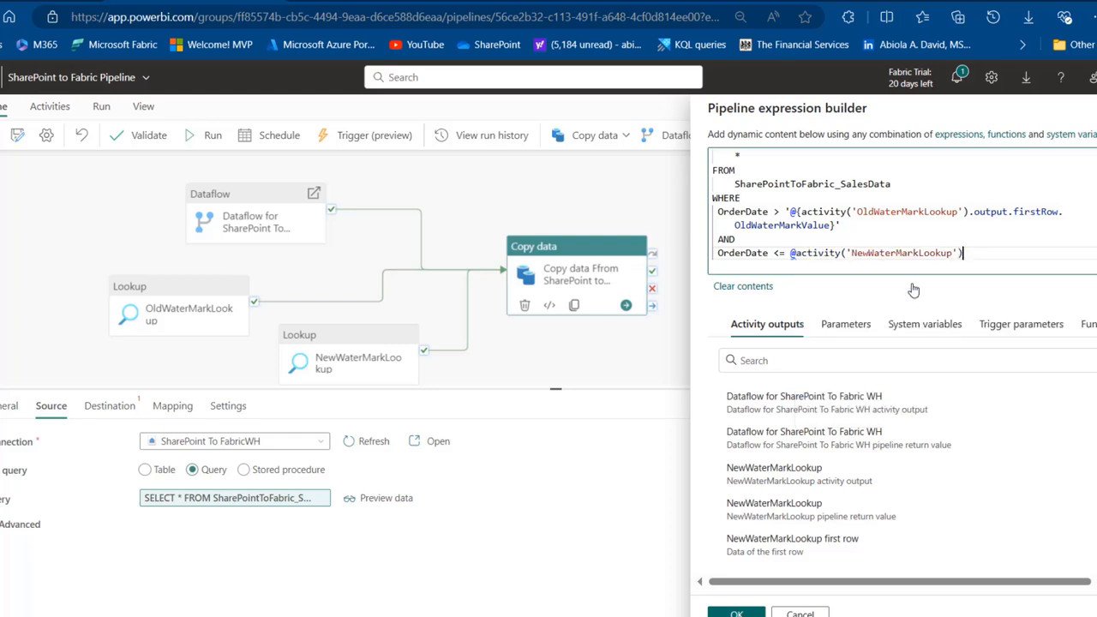
type(".")
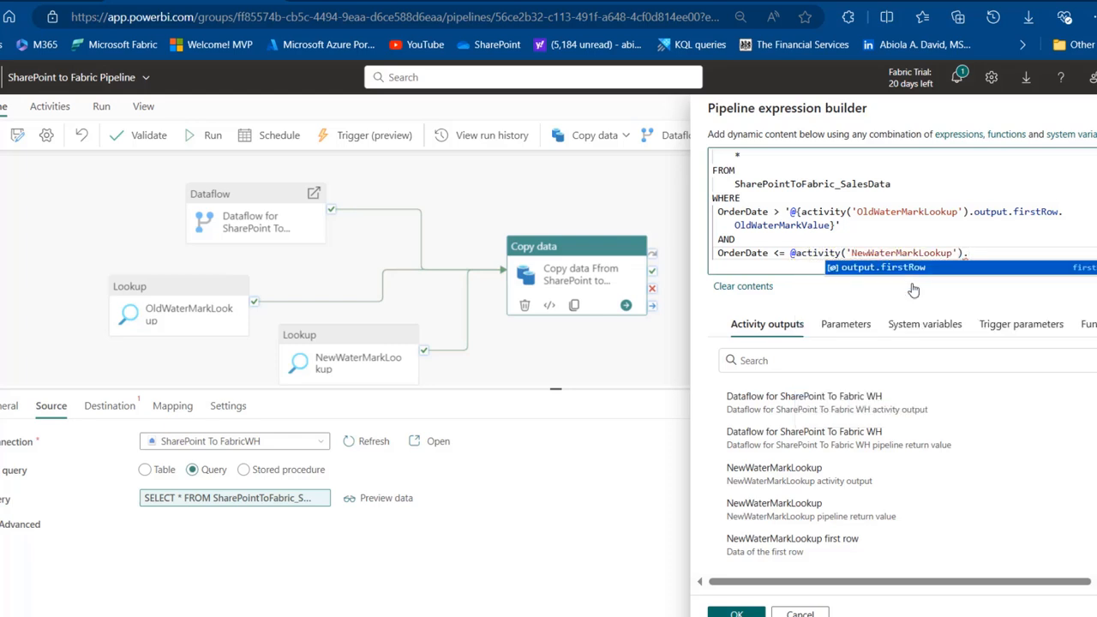
key("Return")
type(".firstRow.")
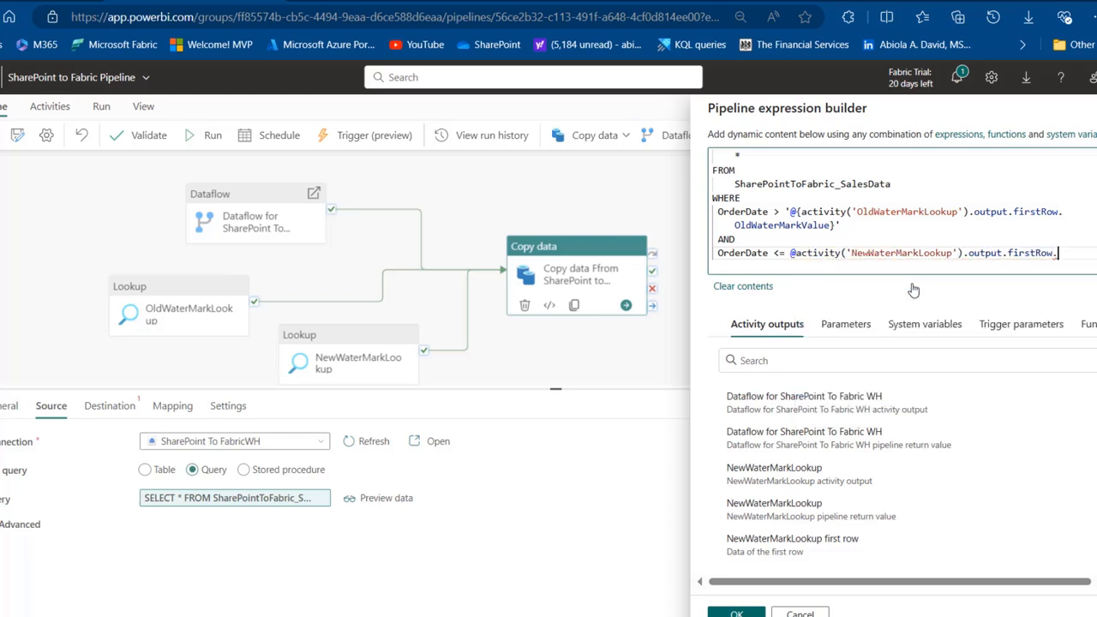
left_click(736, 614)
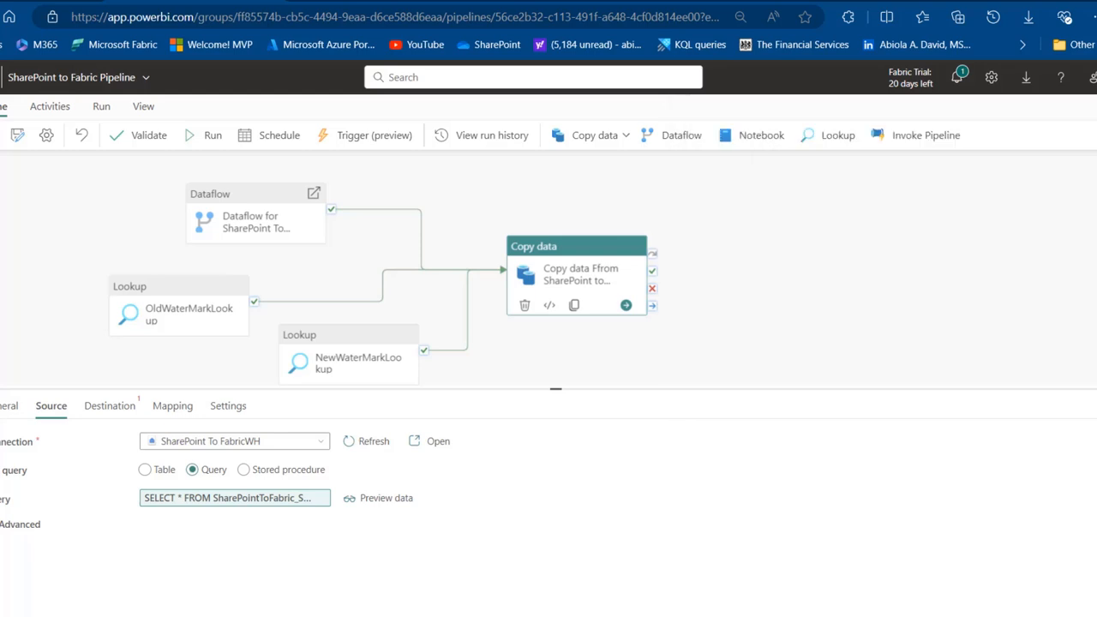
- Copy the NewWaterMarkValue alias from the NewWaterMarkLookup query and append it after output.firstRow. in the Copy data activity's source query
left_click_drag(348, 340, 367, 321)
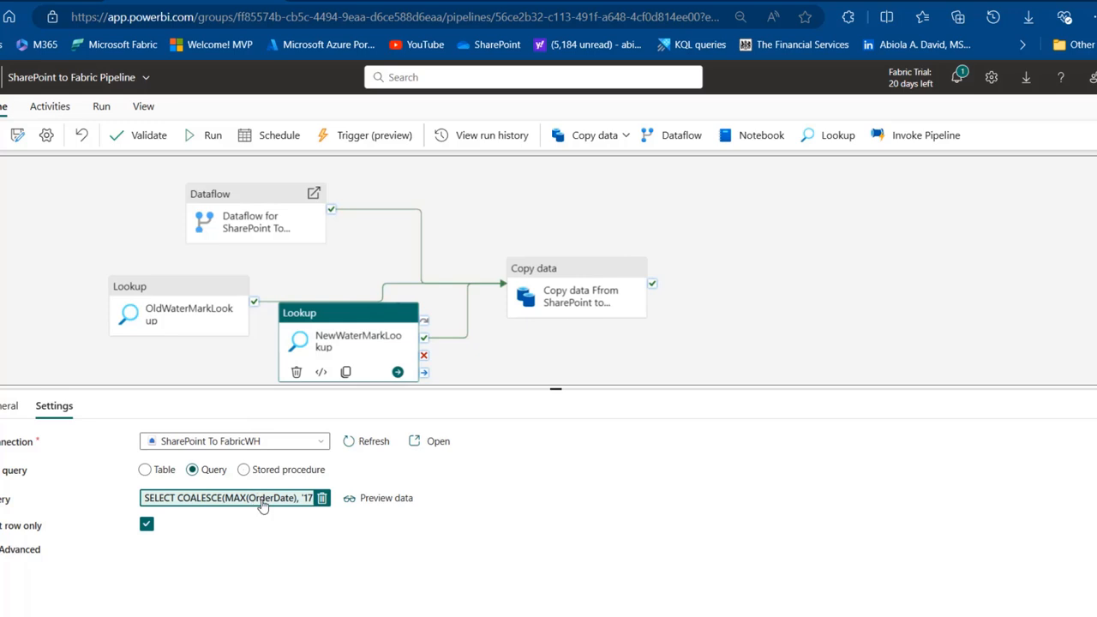
left_click(317, 498)
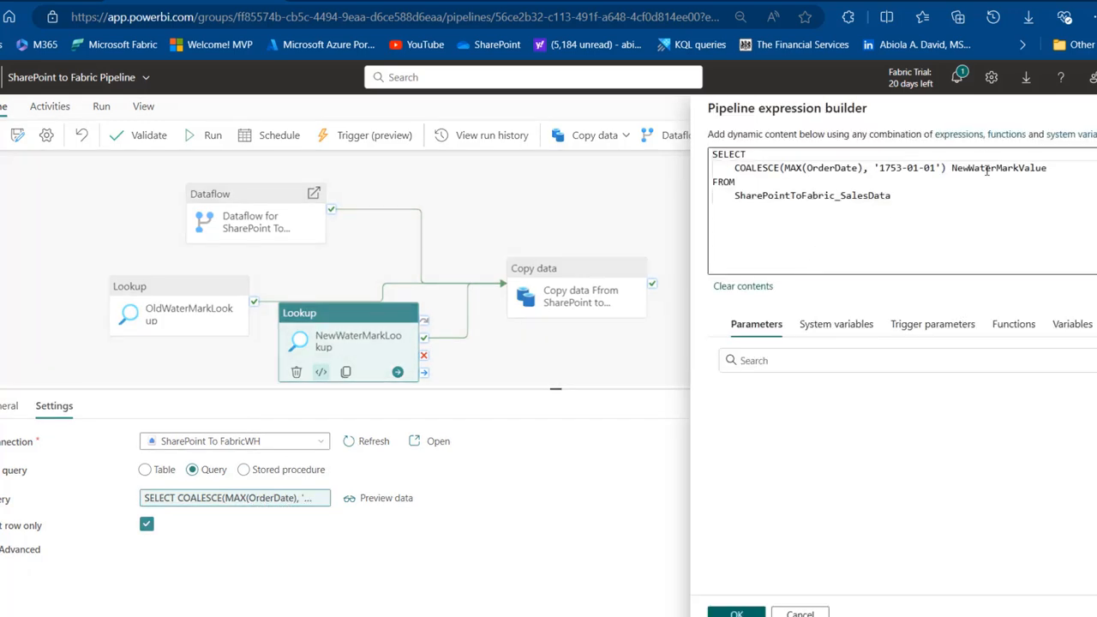
double_click(987, 169)
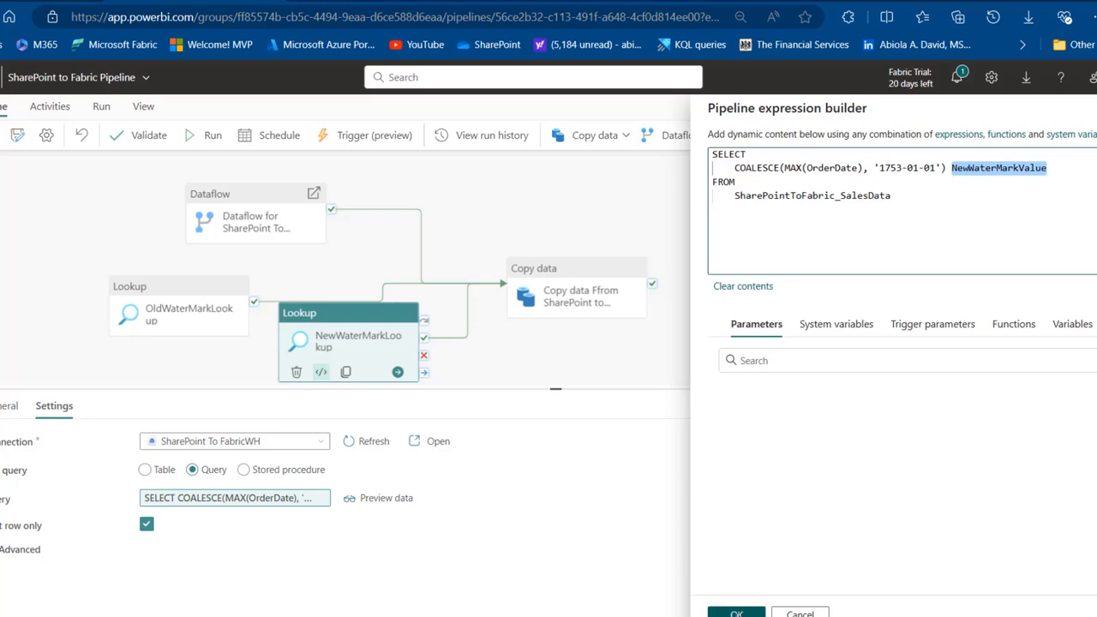
left_click(725, 613)
left_click(591, 266)
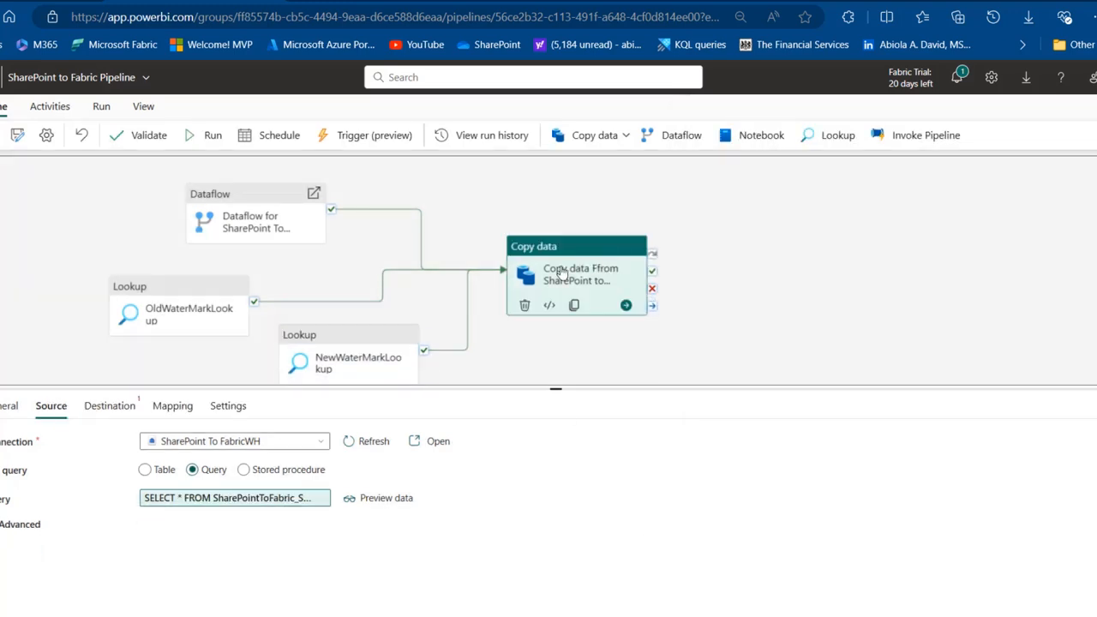
left_click(235, 497)
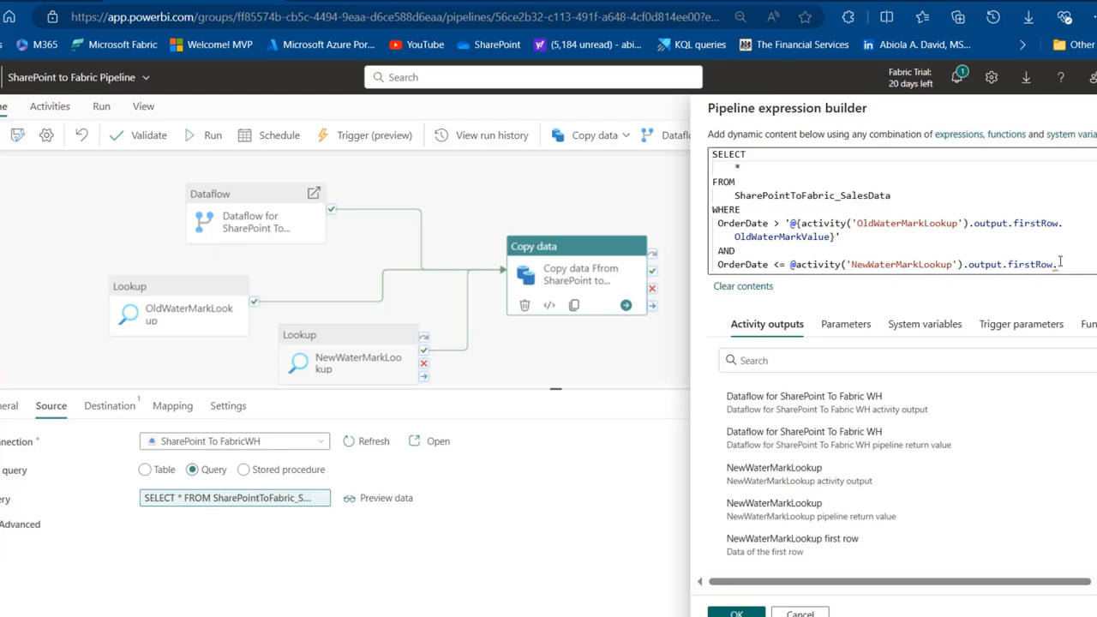
key("ctrl+v")
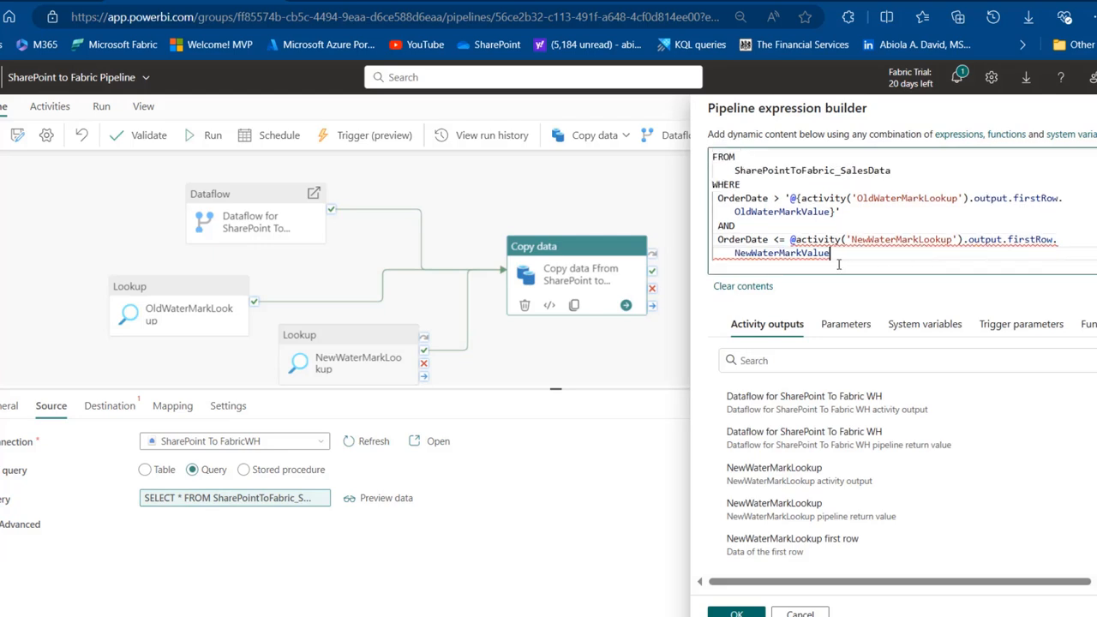
- Wrap the NewWaterMarkLookup expression in curly brackets after the @, enclose the whole @{...} reference in single quotes, and confirm the query
left_click_drag(839, 261, 795, 241)
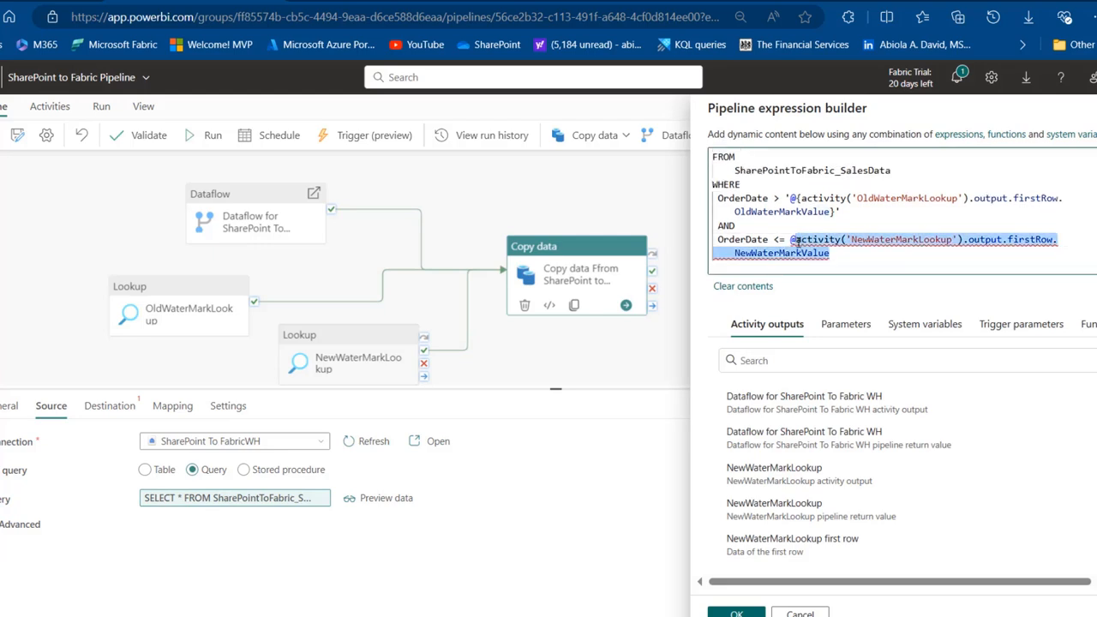
key("BackSpace")
type("{")
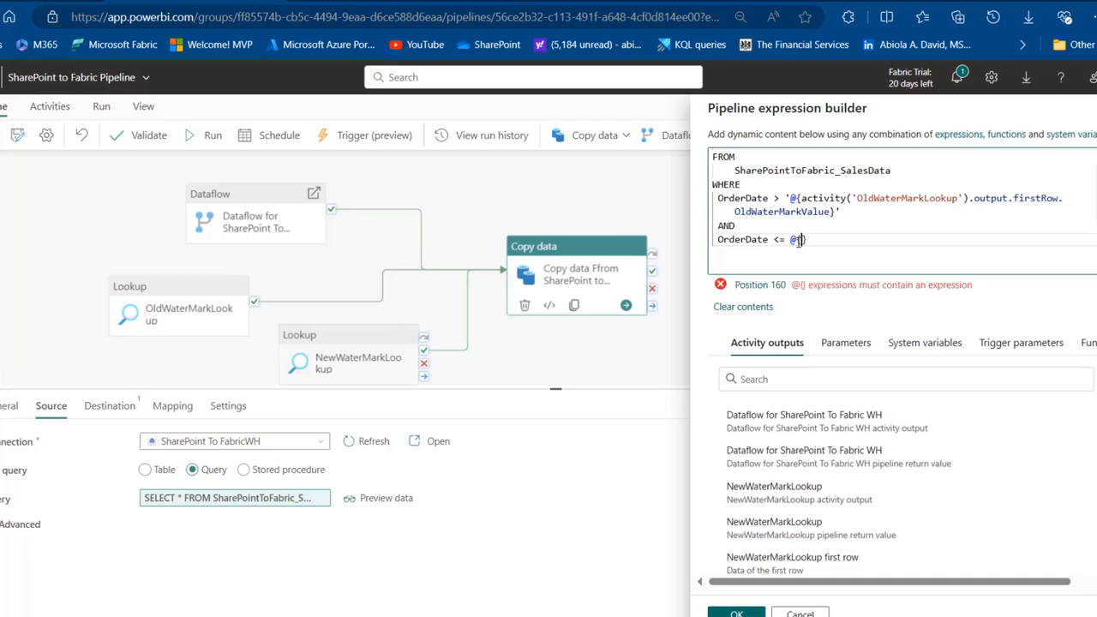
key("ctrl+v")
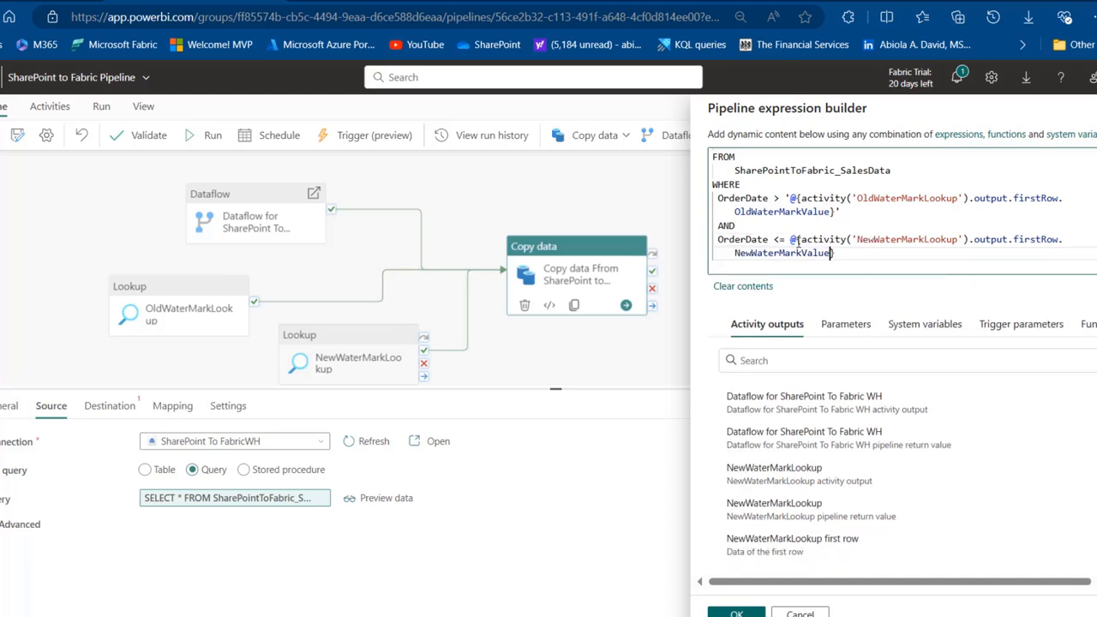
left_click_drag(835, 253, 790, 240)
key("BackSpace")
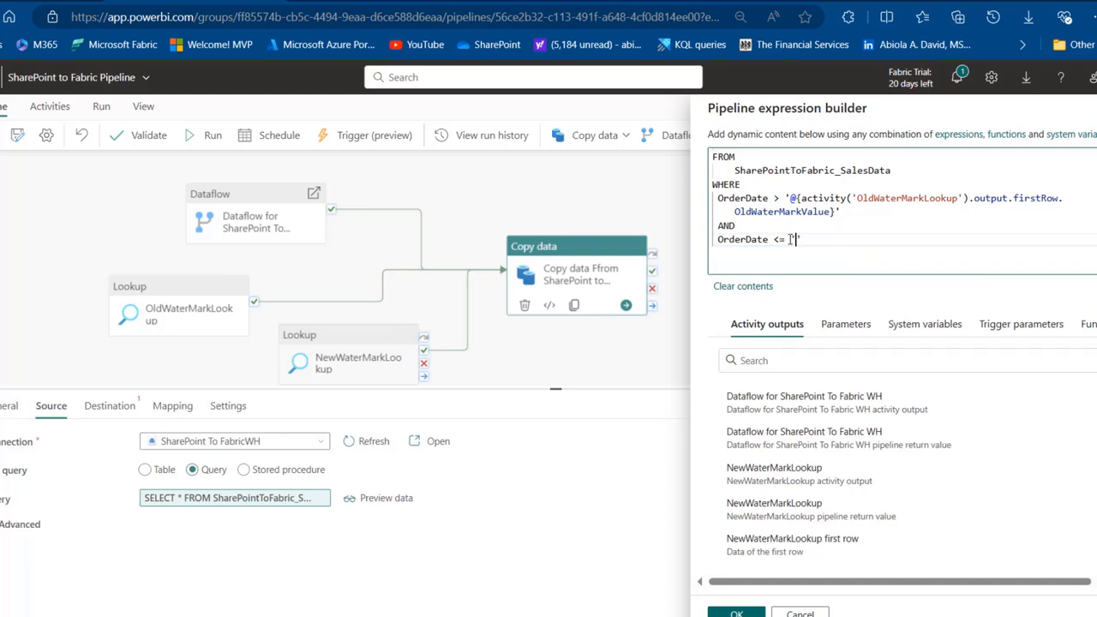
key("ctrl+v")
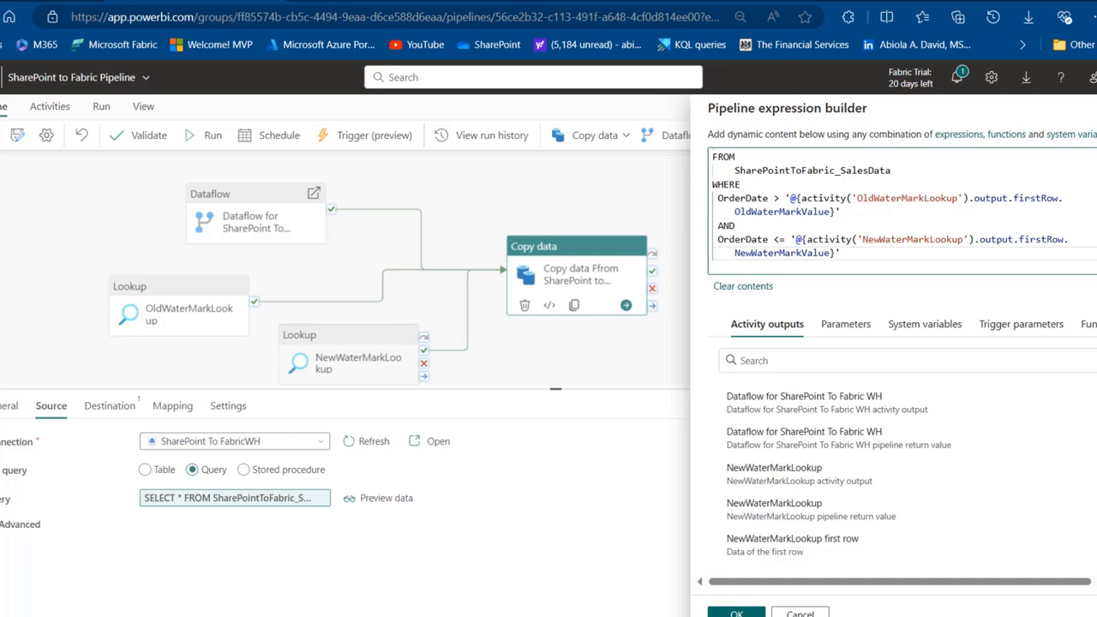
left_click_drag(1096, 272, 1096, 342)
scroll(728, 165, "up", 1)
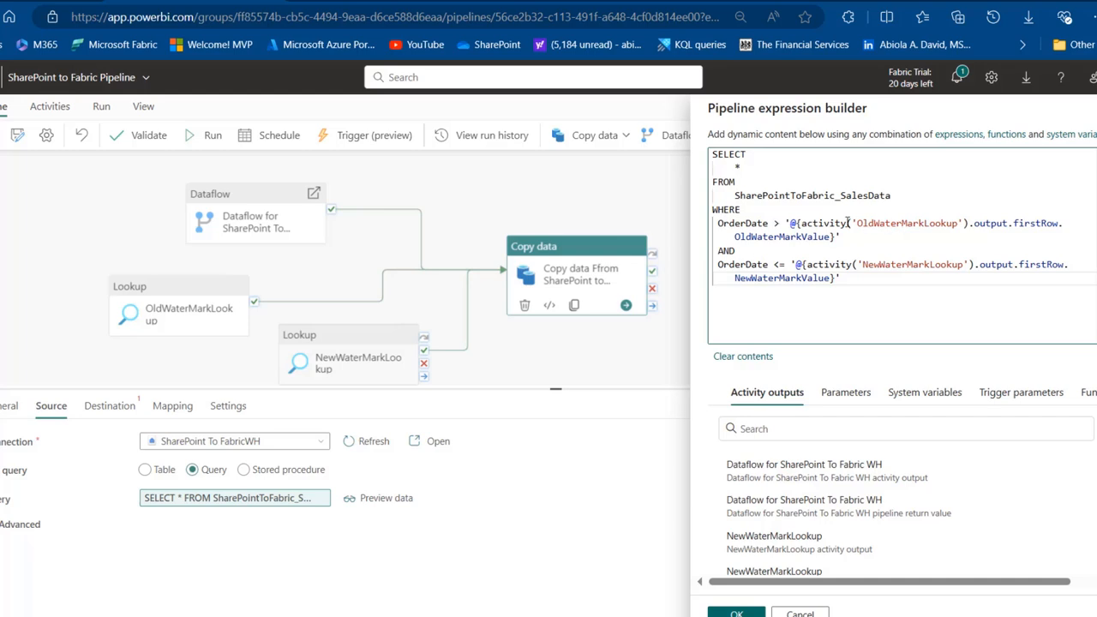
mouse_move(823, 225)
left_click(733, 614)
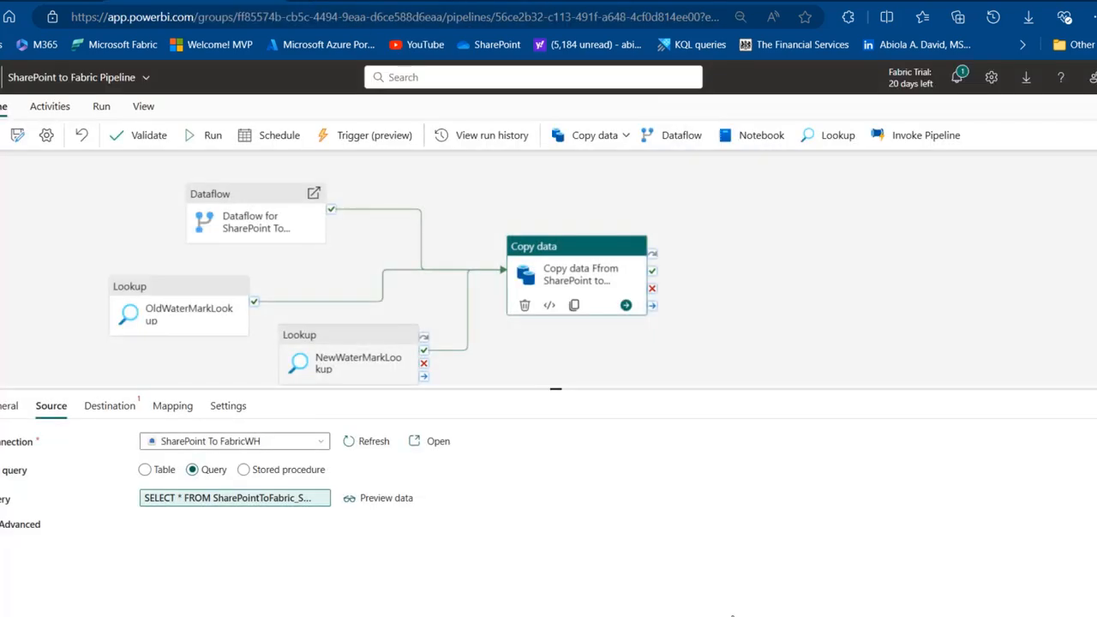
left_click(386, 499)
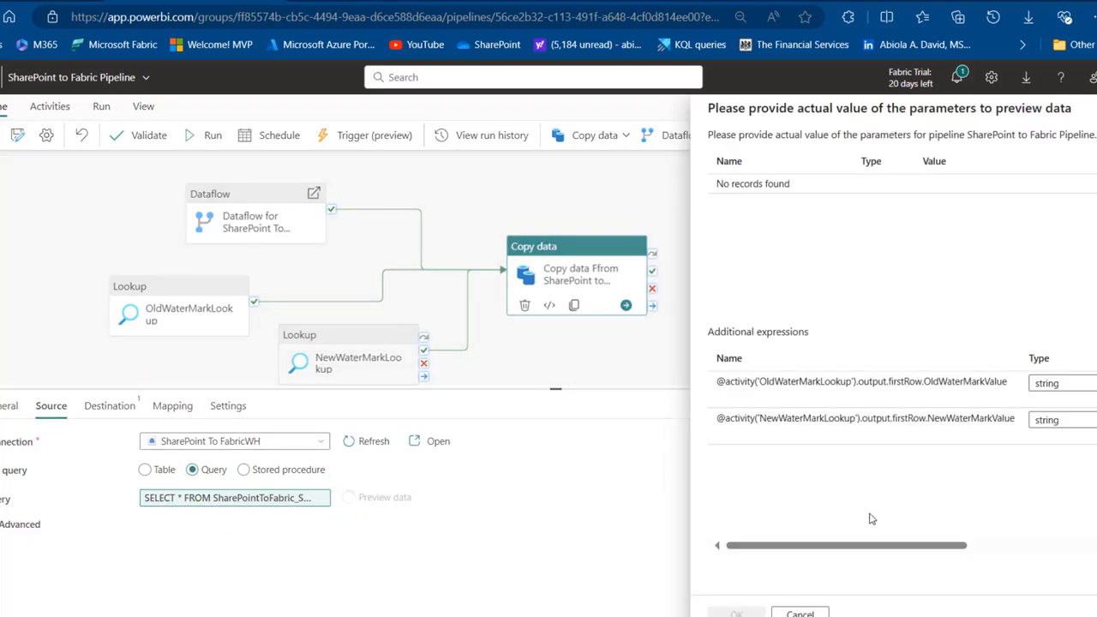
left_click_drag(907, 545, 857, 549)
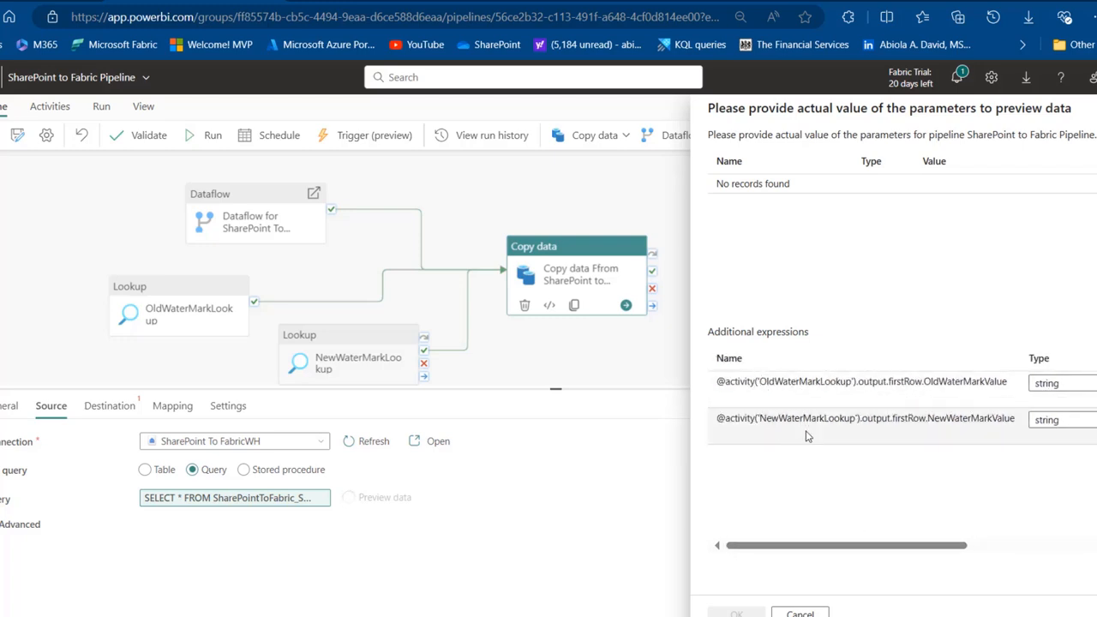
left_click_drag(862, 547, 986, 549)
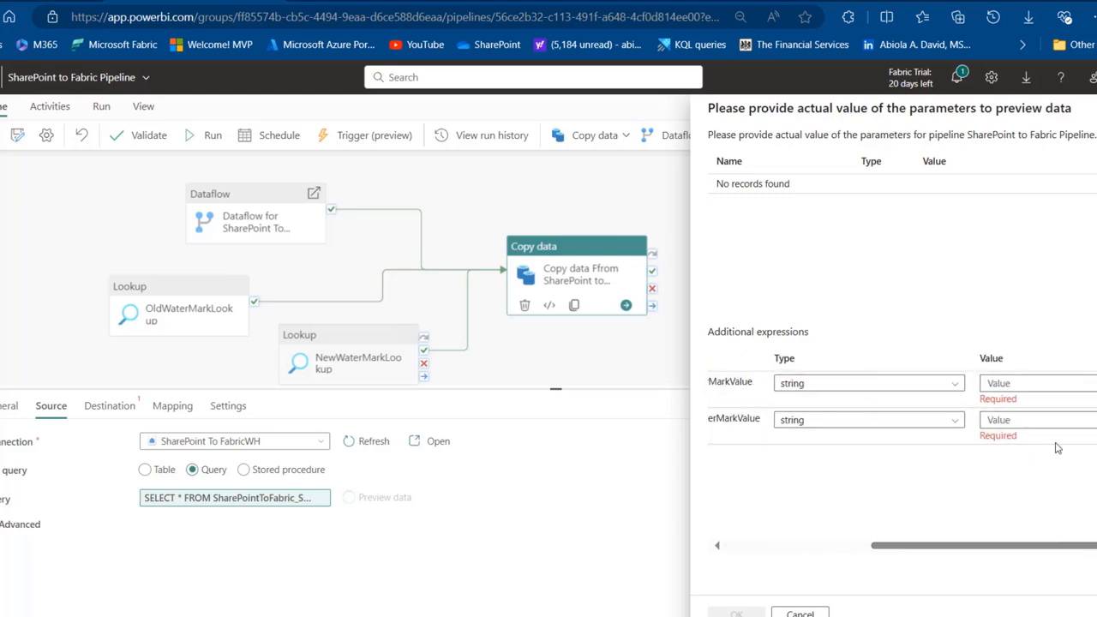
left_click(1029, 382)
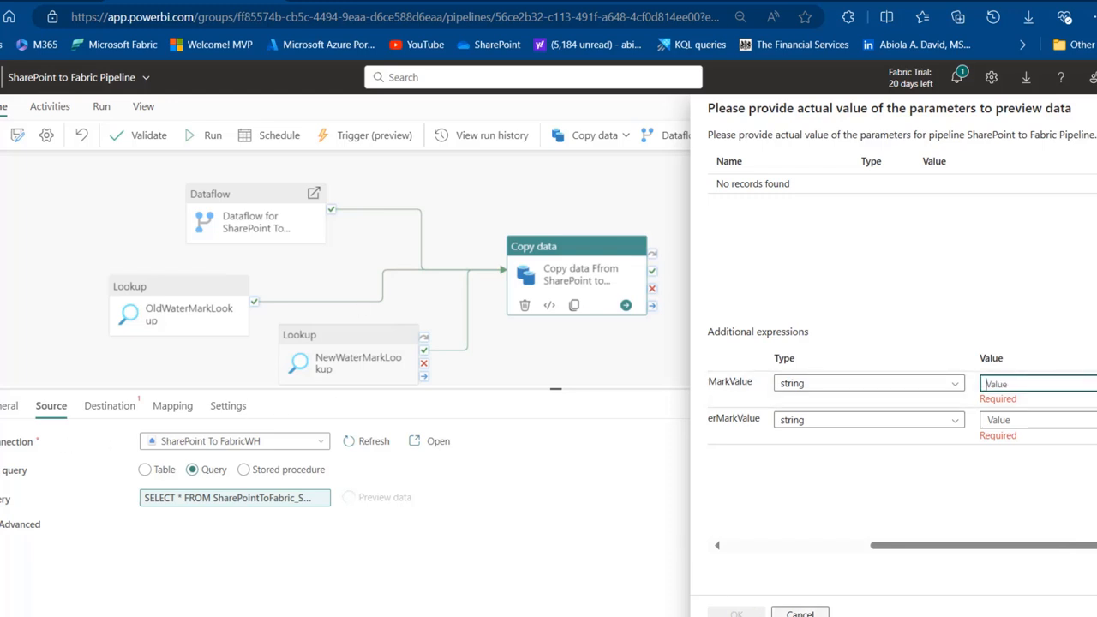
left_click(787, 613)
- Copy '1753-01-01' from the watermark table's INSERT statement in the warehouse and supply it as OldWaterMarkValue for the Copy data source preview
left_click(2, 345)
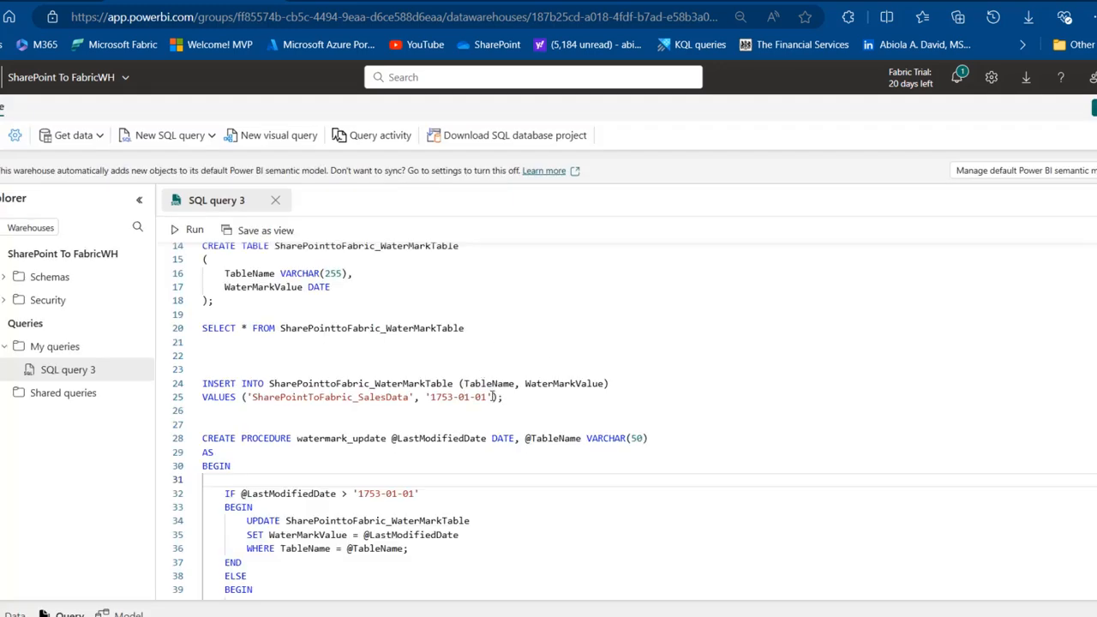
left_click_drag(493, 397, 426, 397)
key("ctrl+c")
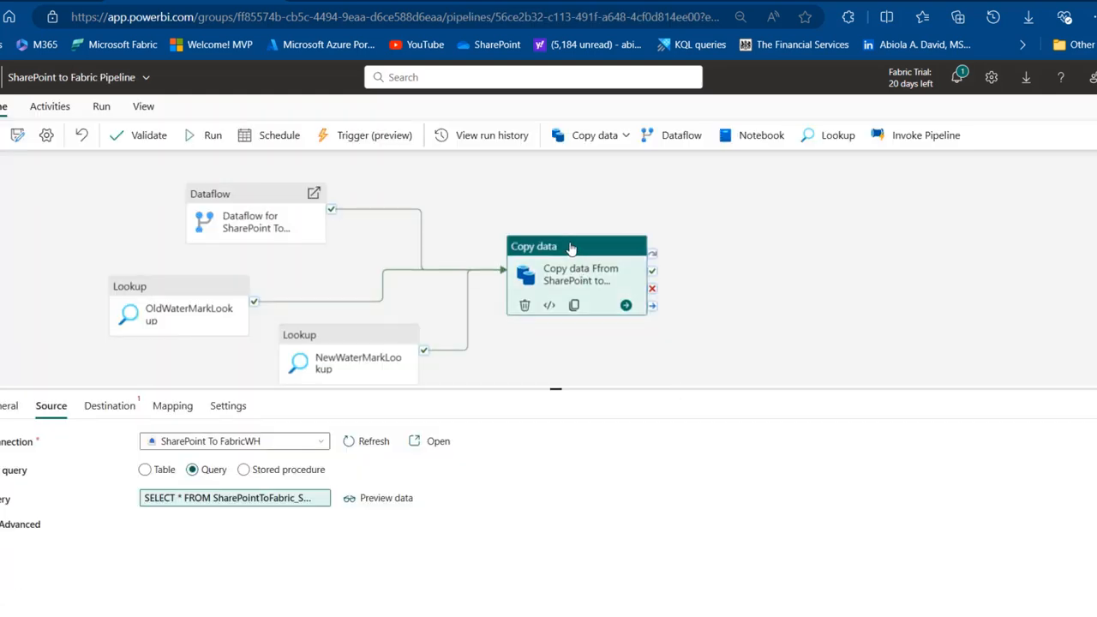
left_click(400, 498)
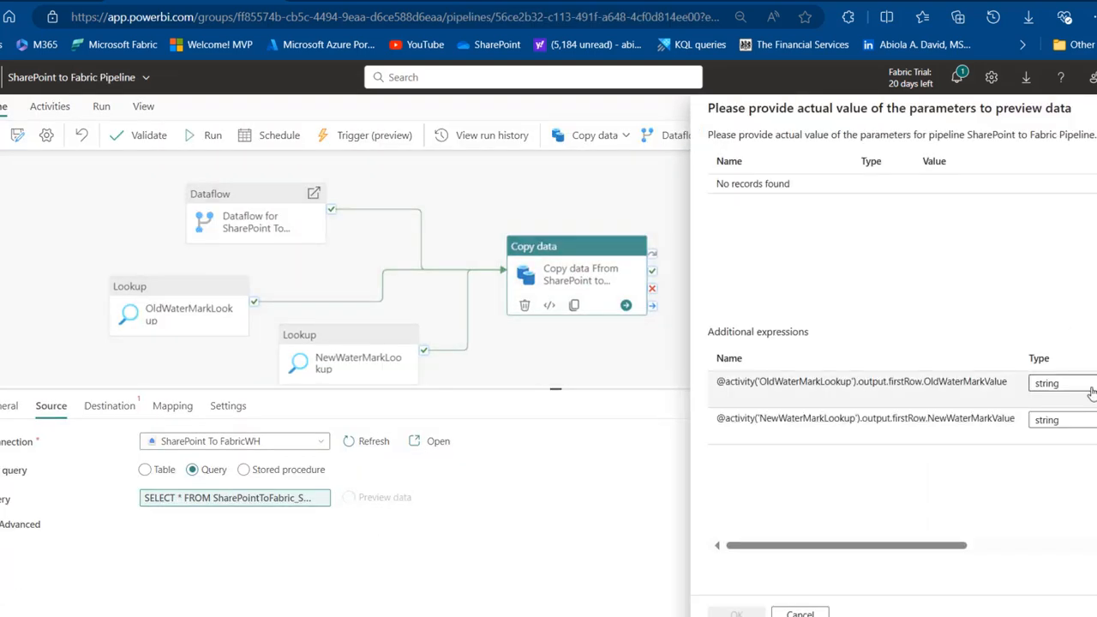
left_click_drag(950, 546, 1094, 546)
left_click(1028, 384)
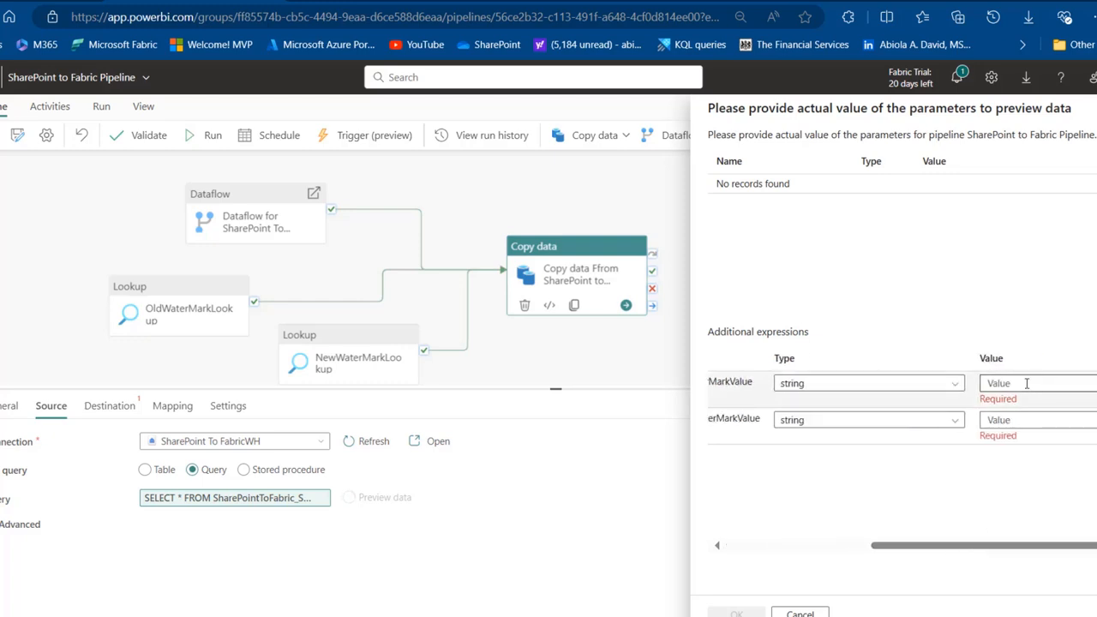
key("ctrl+v")
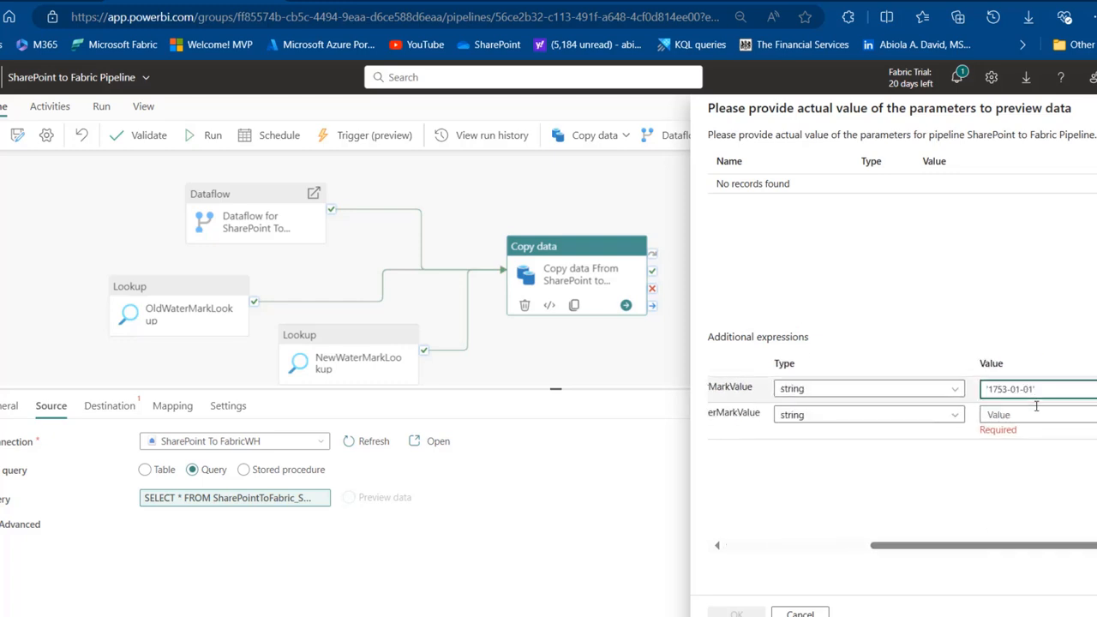
- Set the NewWaterMarkValue preview parameter to '2019-12-31', preview the Copy data source rows, and close the preview
left_click_drag(1031, 547, 819, 564)
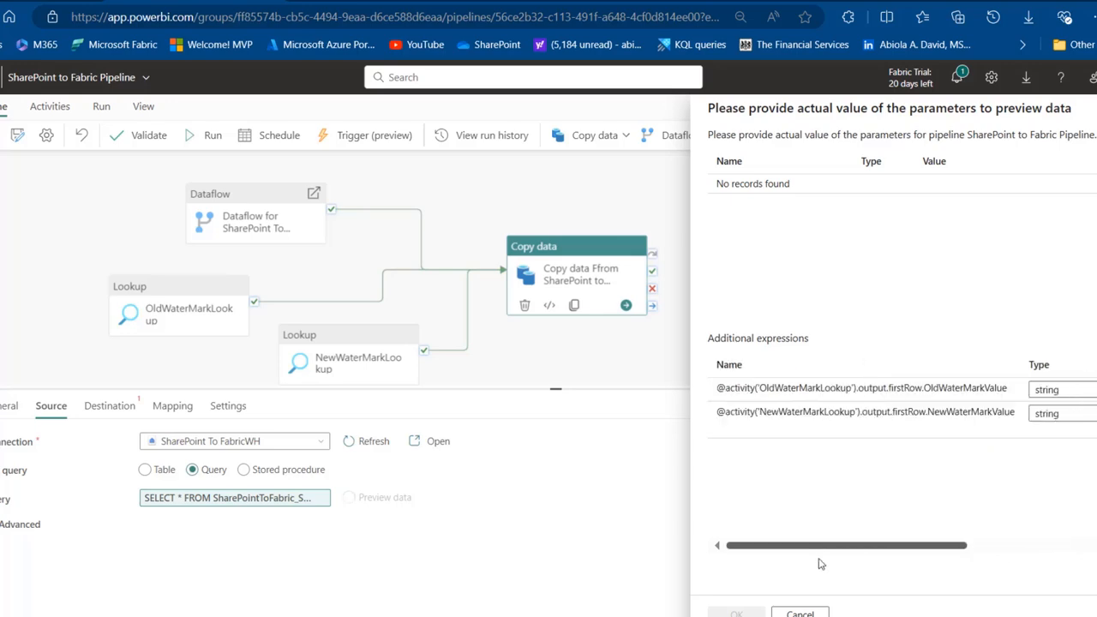
left_click_drag(889, 549, 1033, 547)
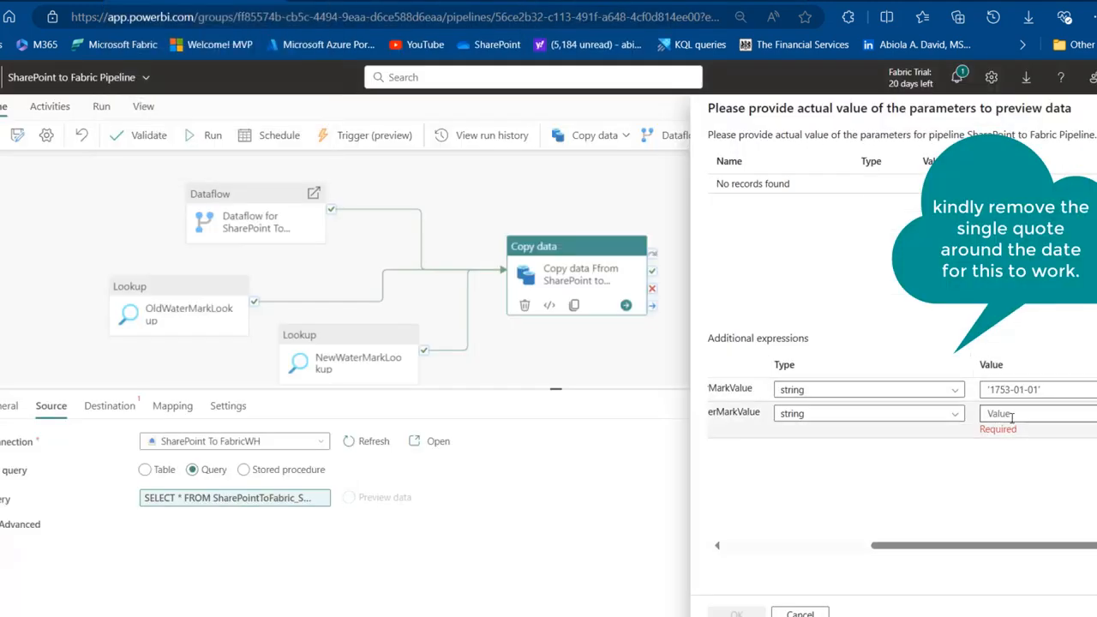
left_click(1013, 415)
type("'2019-12-31")
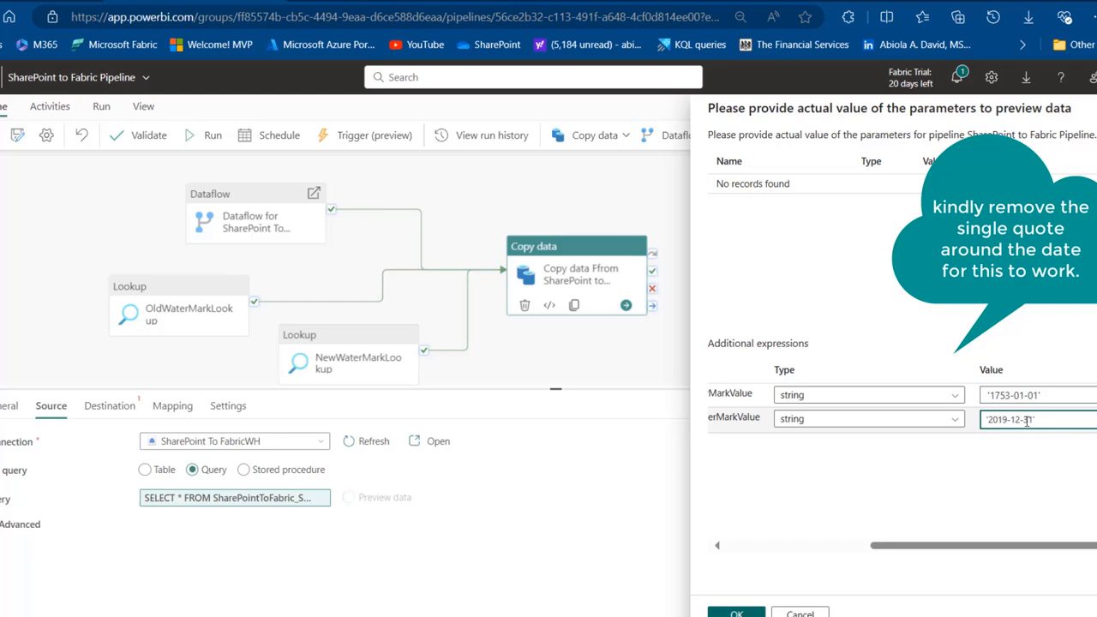
left_click(990, 396)
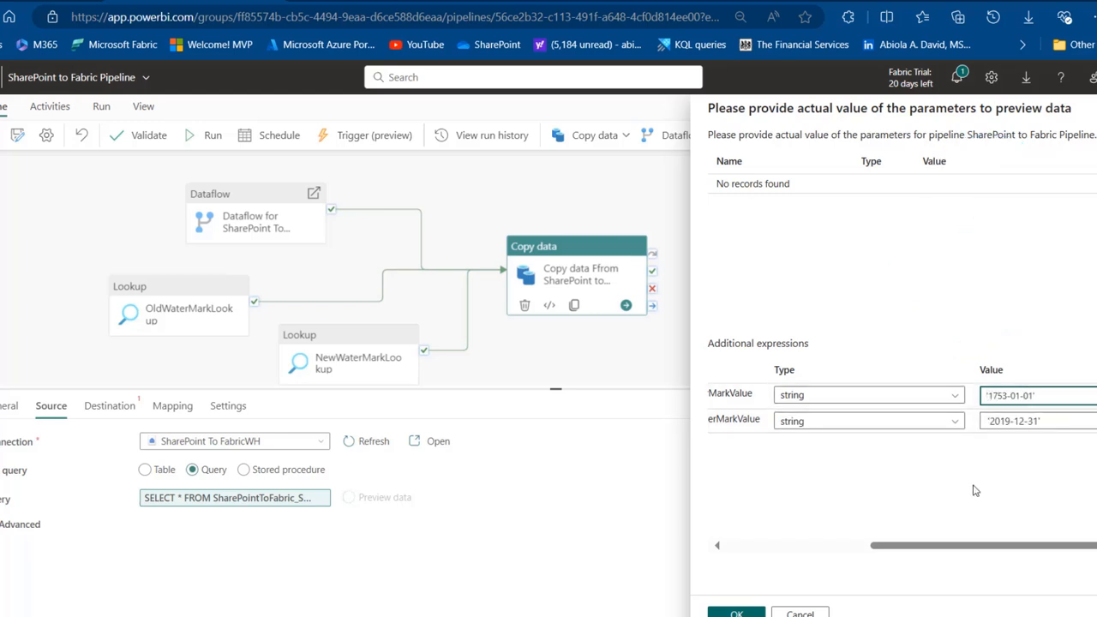
left_click(736, 614)
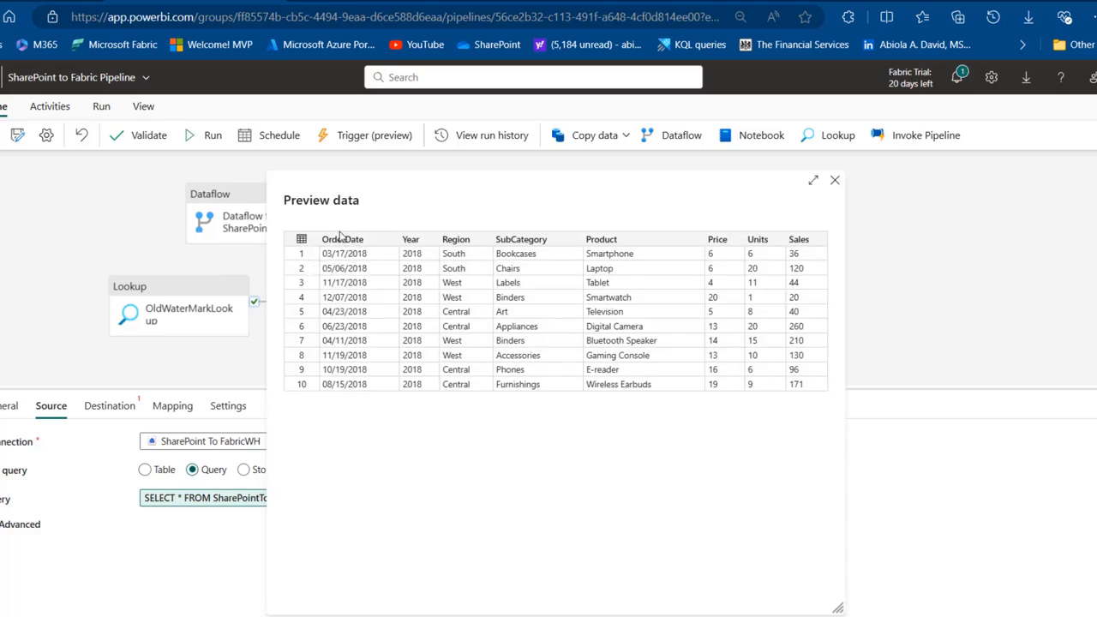
left_click(837, 182)
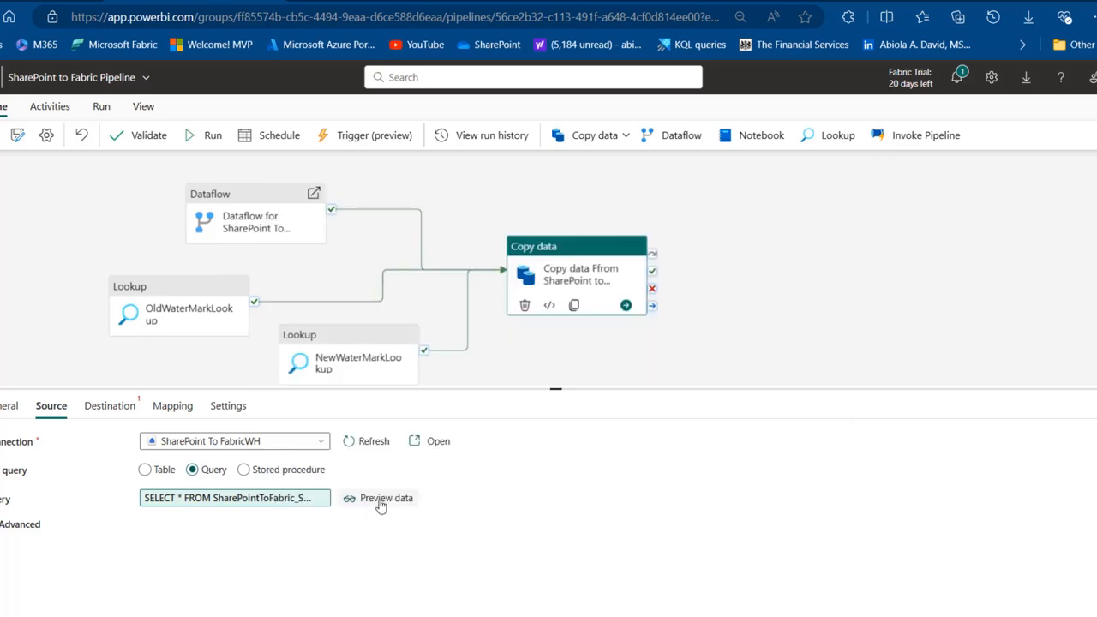
- Preview the Copy data source rows again with watermark parameters 1753-01-01 and 2019-12-31, and close the preview
left_click(380, 501)
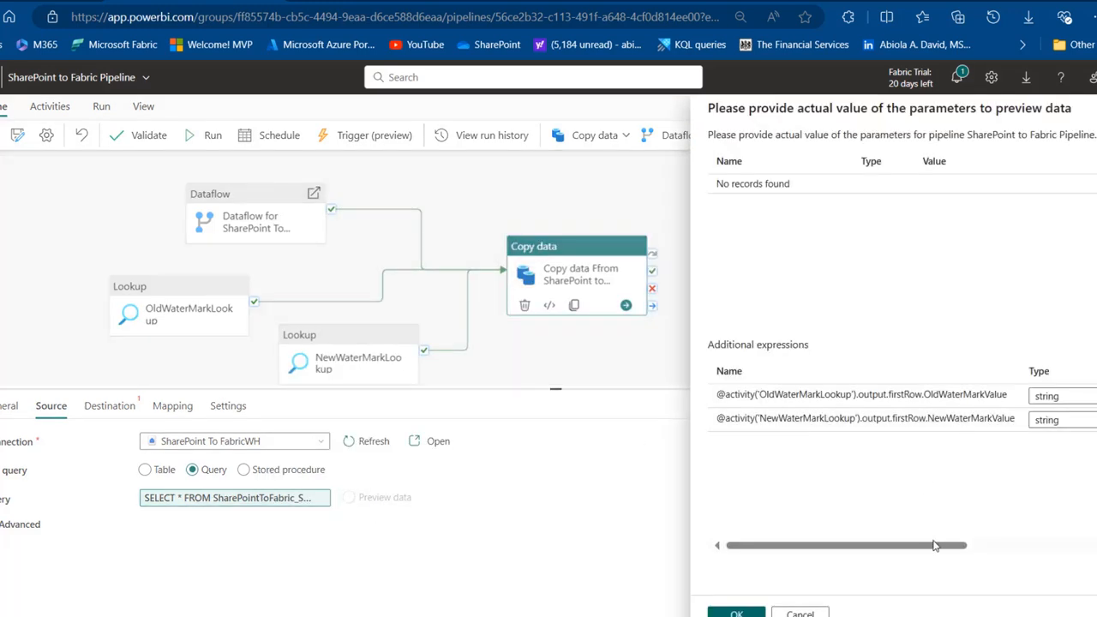
left_click_drag(938, 549, 1082, 548)
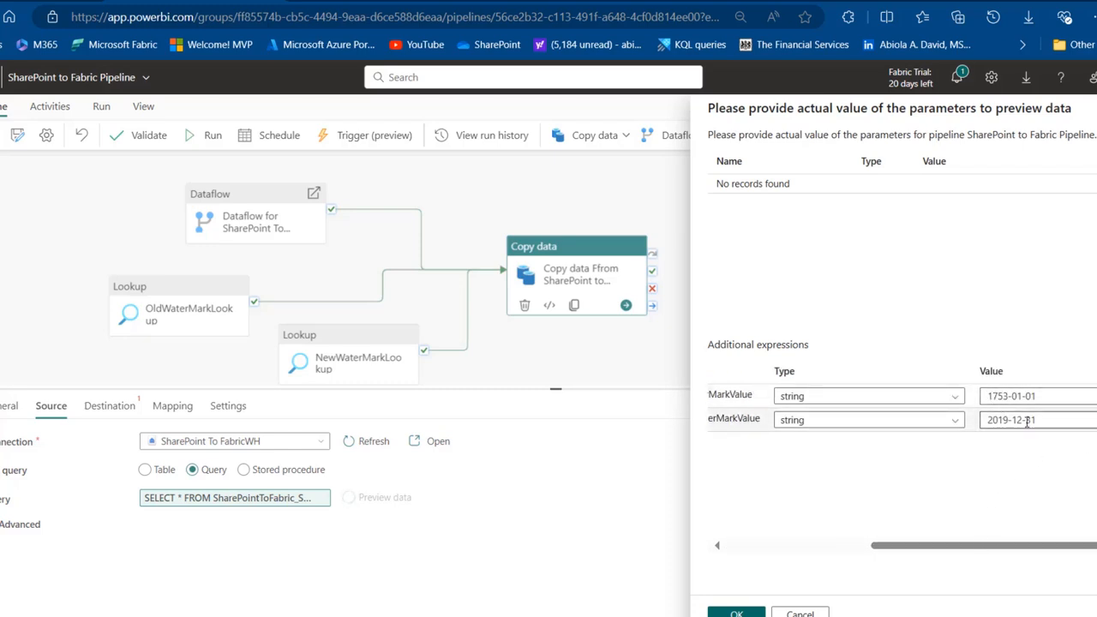
left_click_drag(1004, 538, 861, 557)
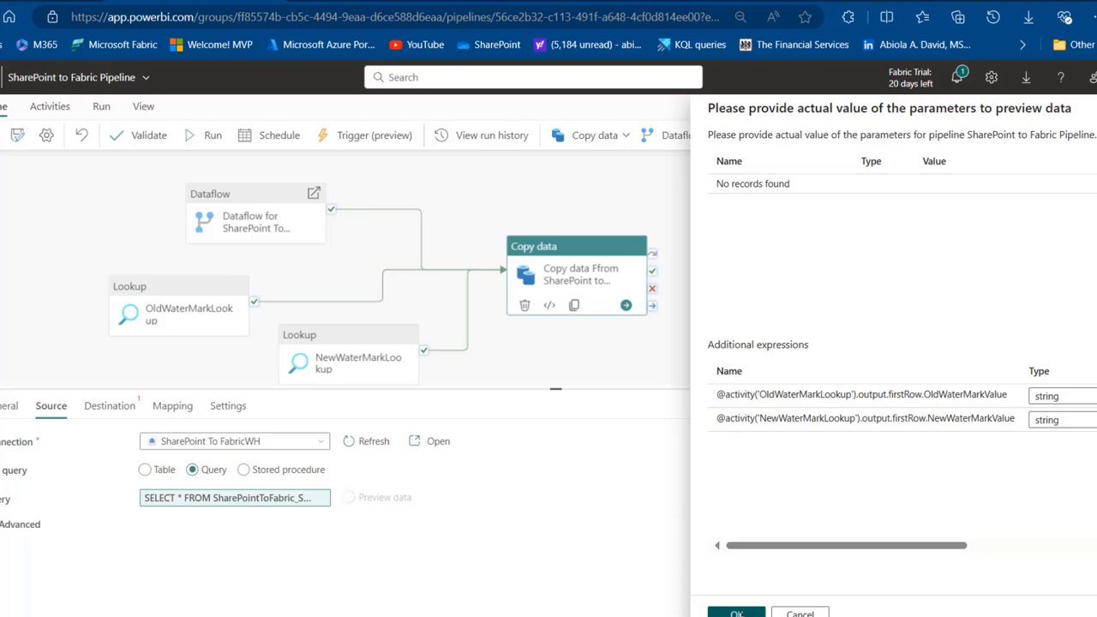
left_click(738, 614)
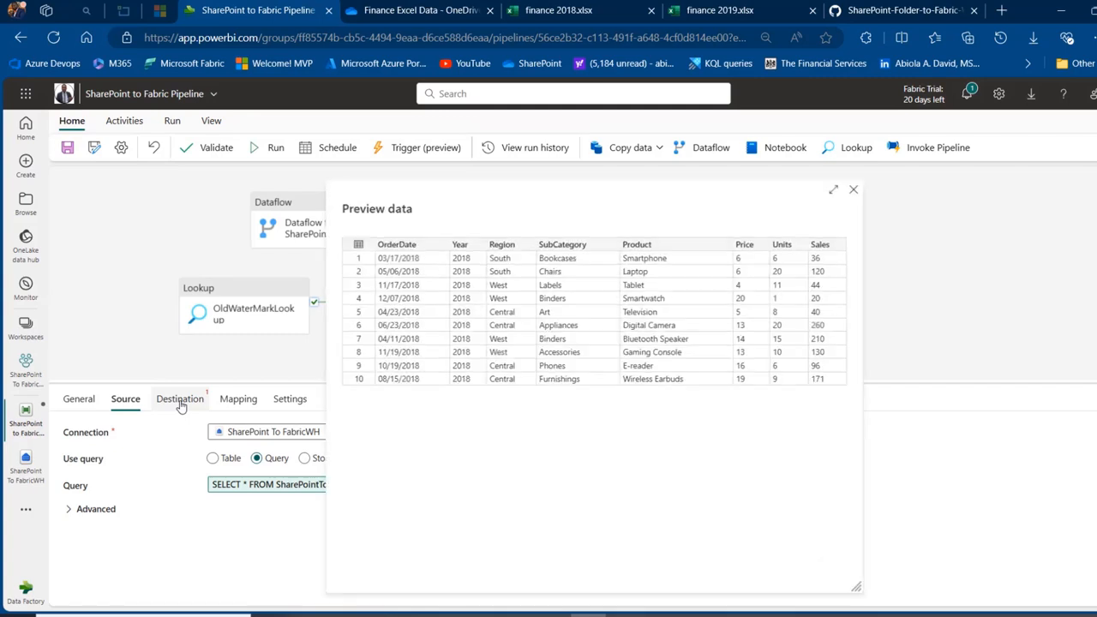
left_click(180, 402)
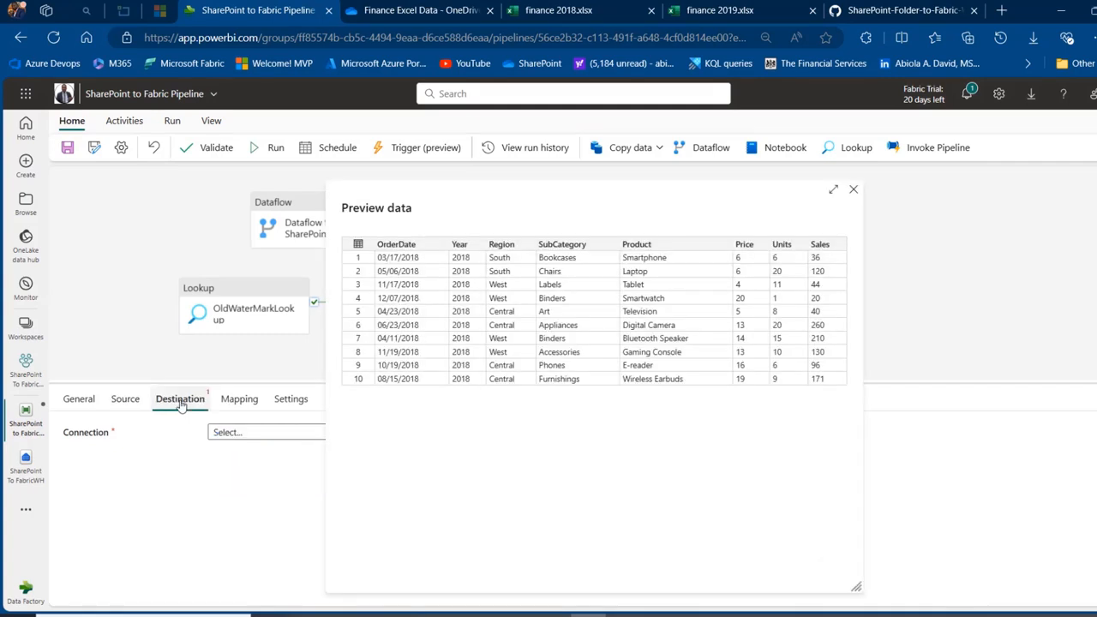
left_click(854, 190)
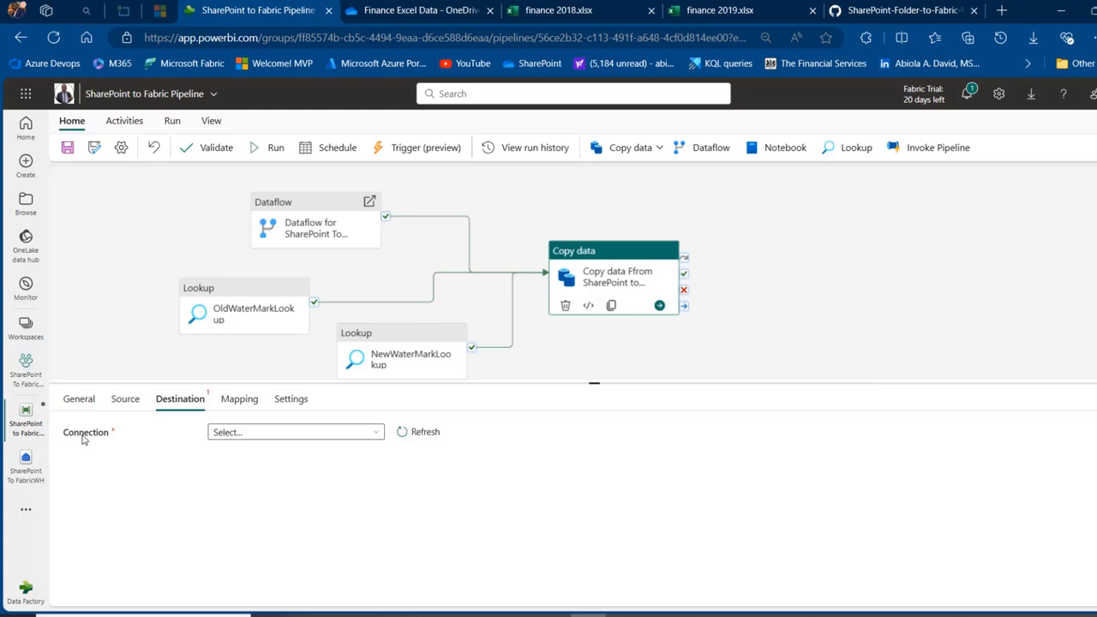
- Set the Copy data destination to the existing dbo.SharePointToFabric_SalesData table in SharePoint To FabricWH and preview its rows
left_click(292, 434)
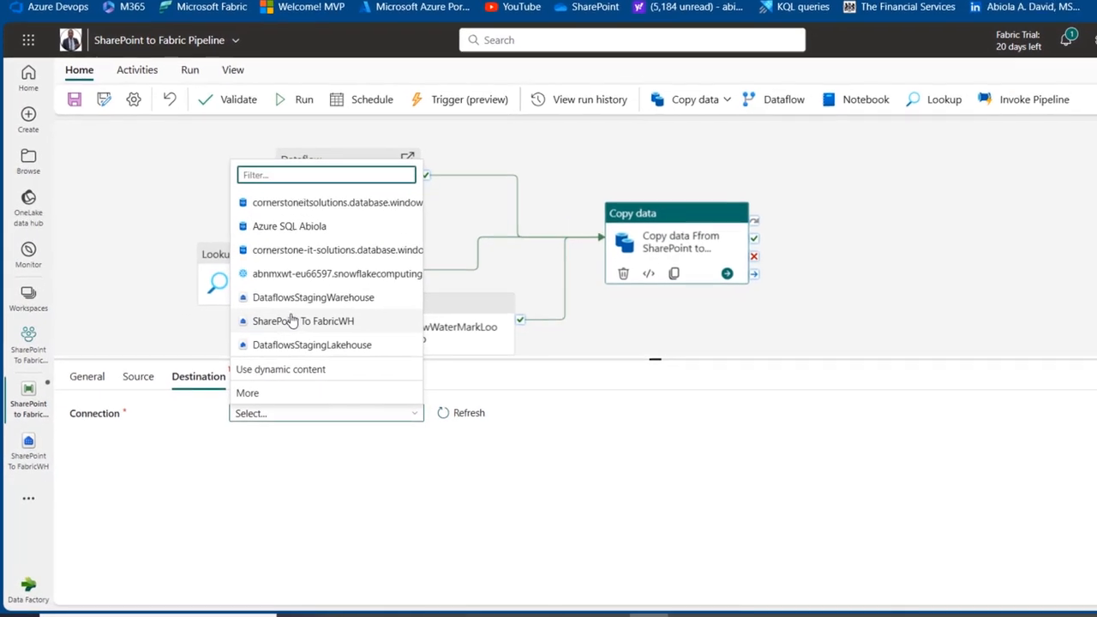
left_click(275, 352)
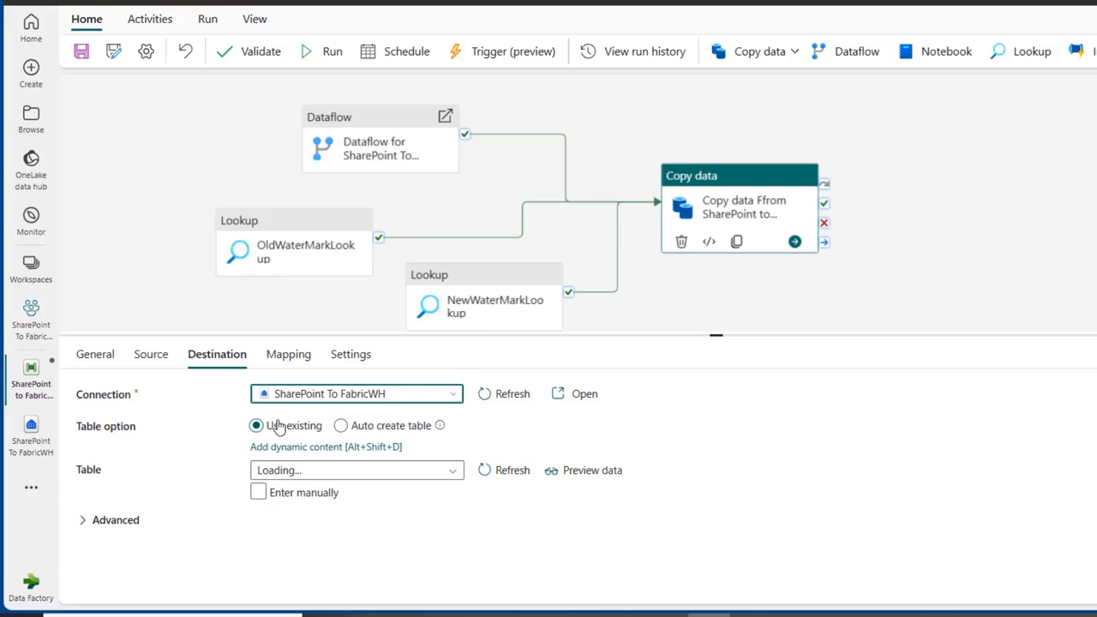
left_click(456, 461)
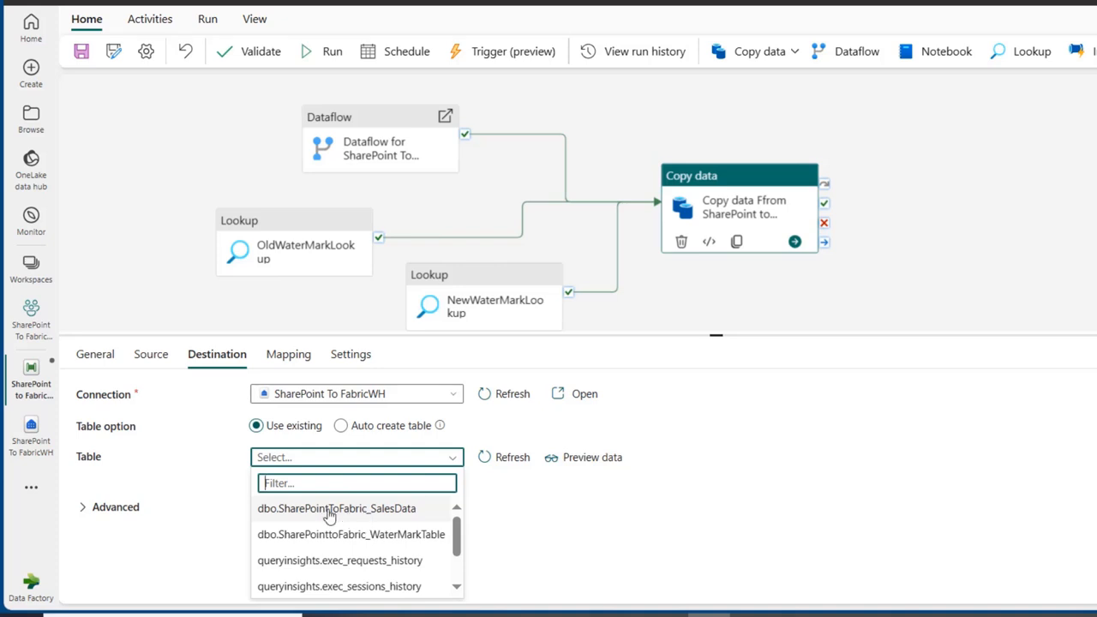
left_click(386, 509)
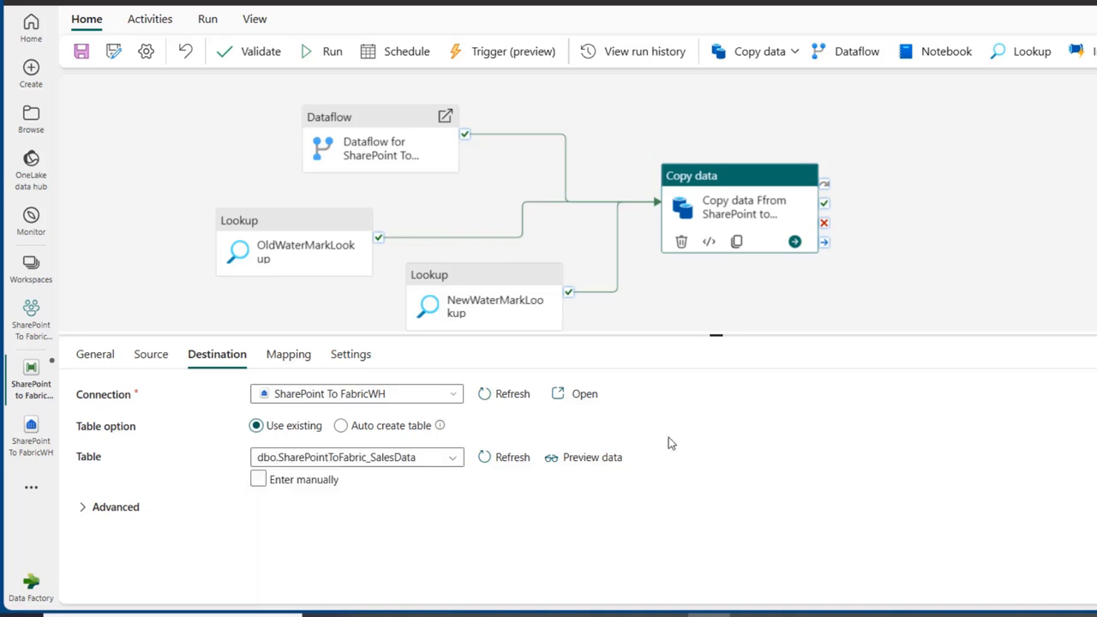
left_click(611, 461)
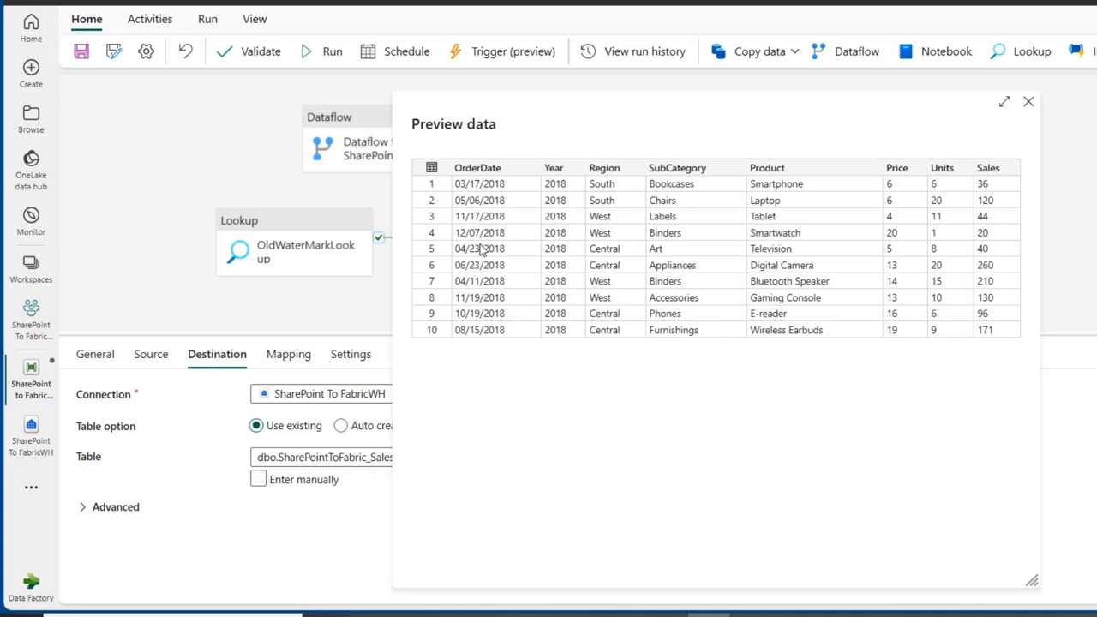
left_click(1029, 102)
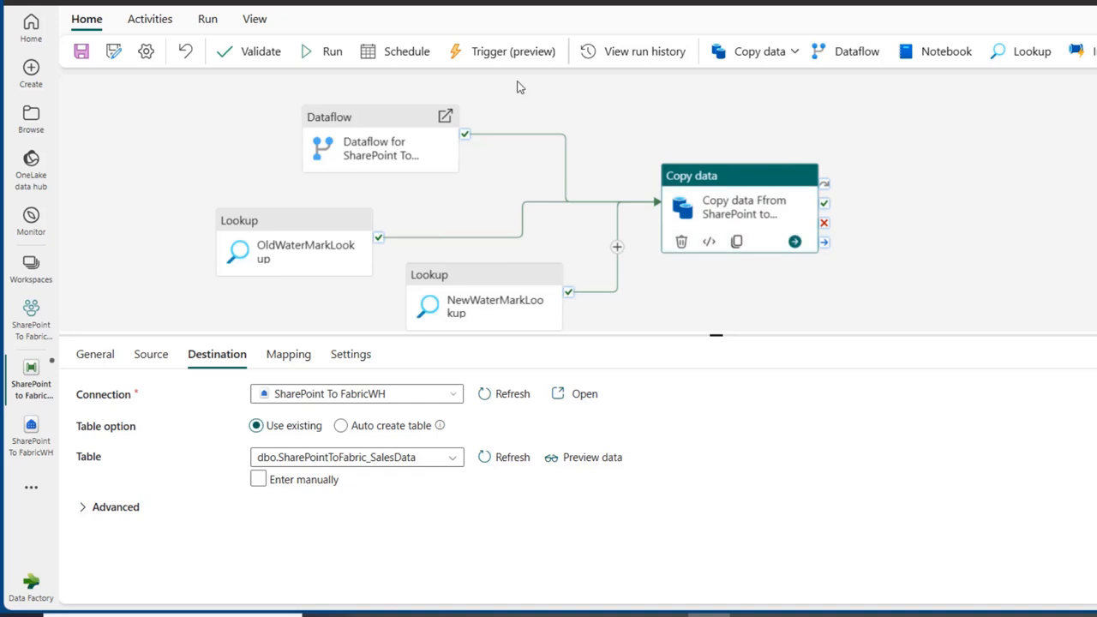
- Add a Stored procedure activity after the Copy data activity and link the two with an On success connection
left_click(162, 26)
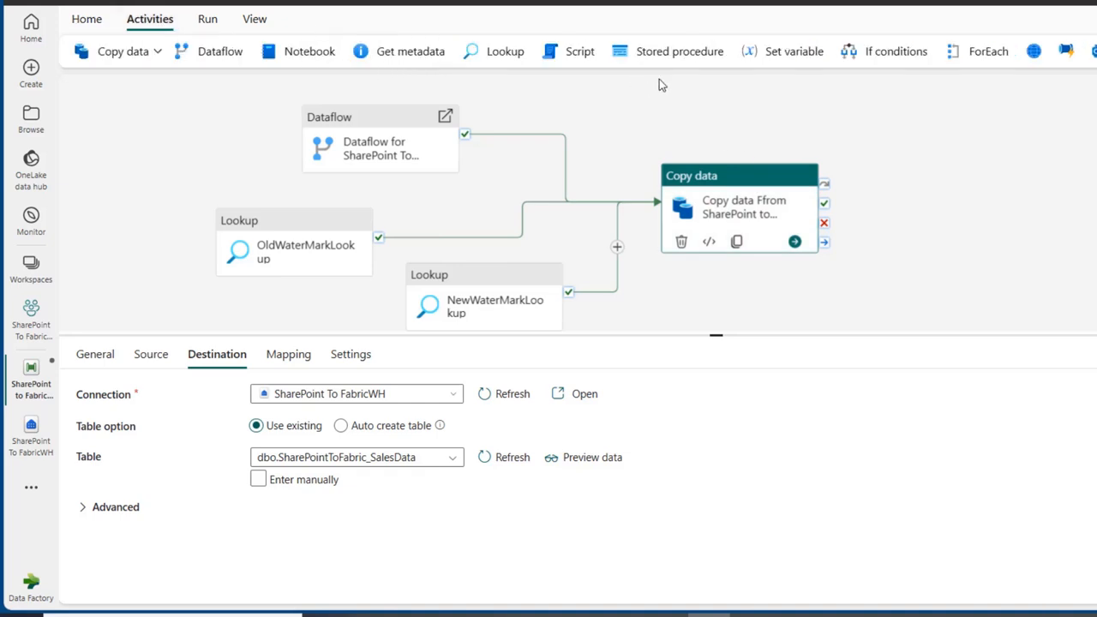
left_click(686, 53)
left_click_drag(911, 179, 1006, 192)
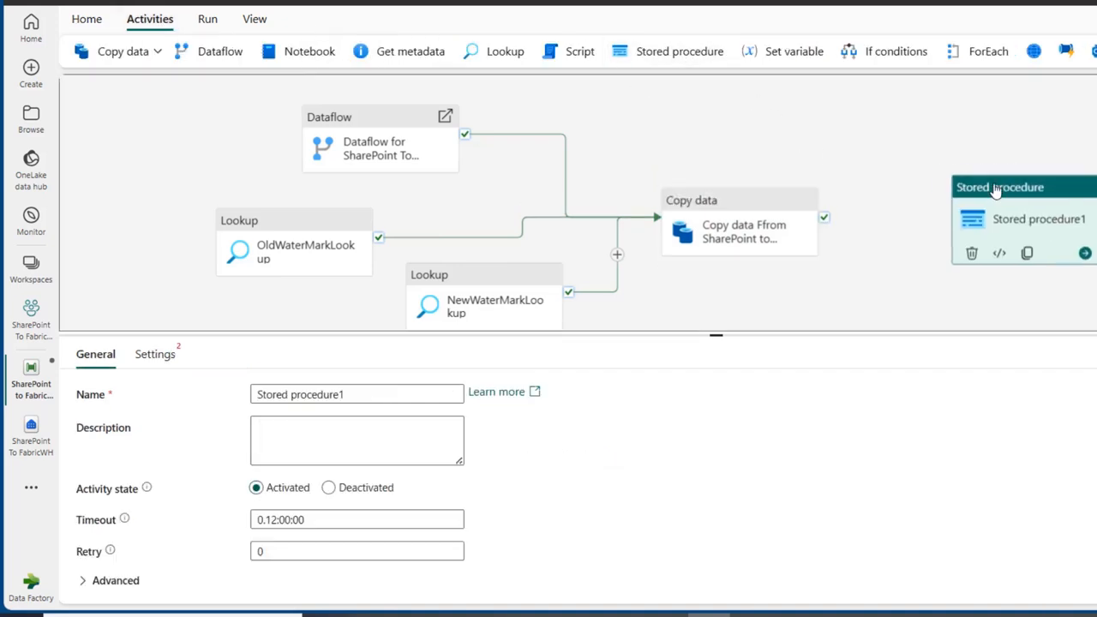
left_click_drag(824, 217, 981, 227)
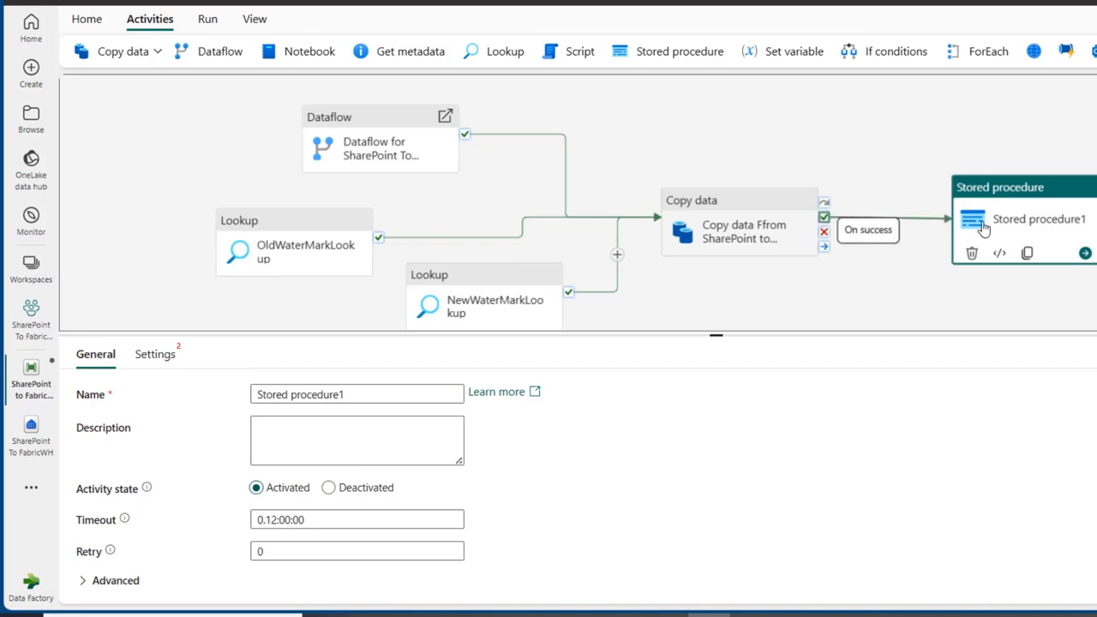
left_click(982, 216)
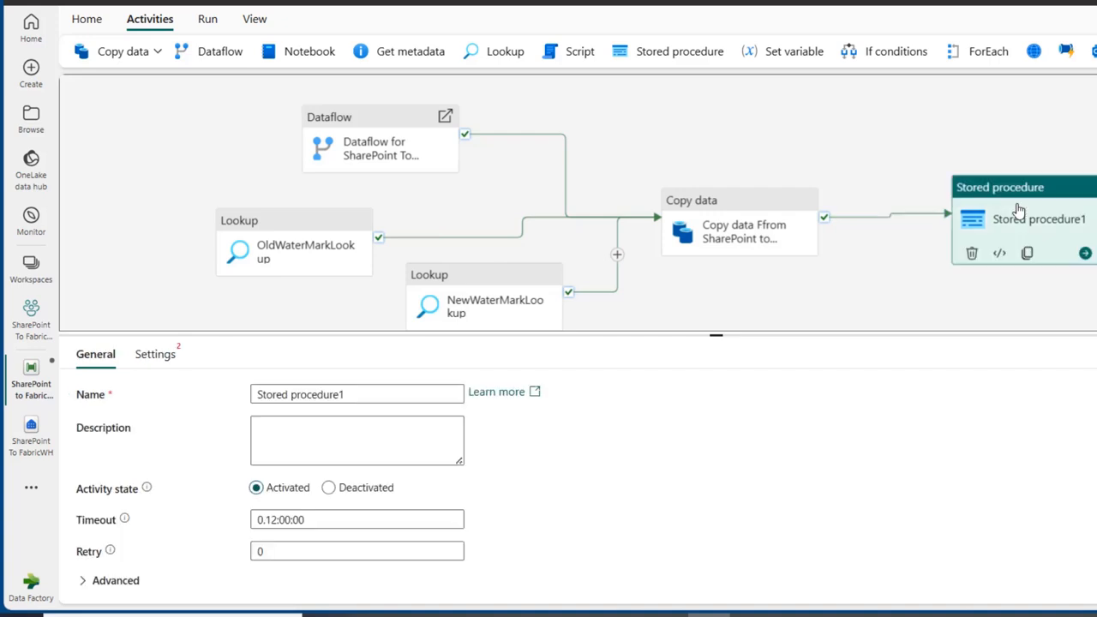
- Rename the Stored procedure activity as update_watermark_sp
left_click(396, 400)
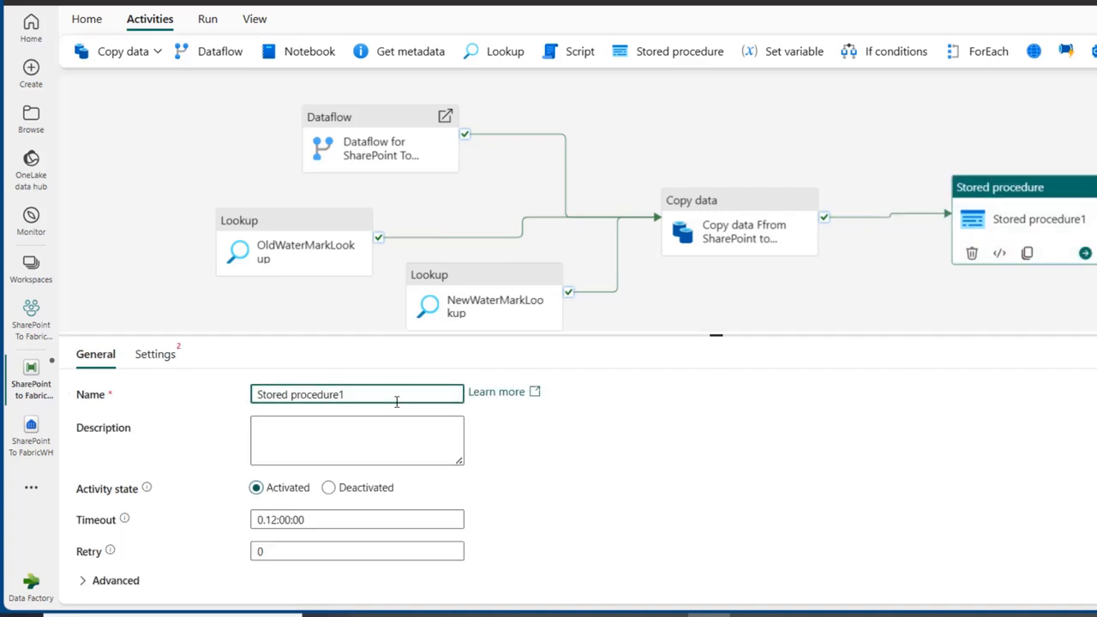
key("ctrl+a")
type("update")
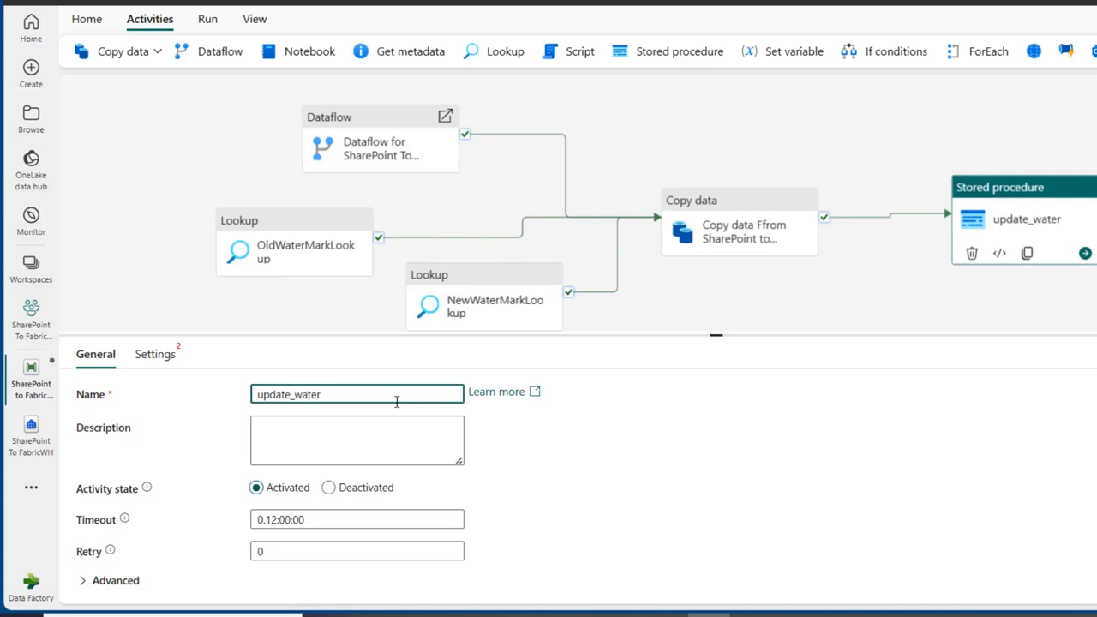
type("_watermark_sp")
- Point update_watermark_sp to the [dbo].[watermark_update] procedure in SharePoint To FabricWH and import the procedure's parameters
left_click(160, 354)
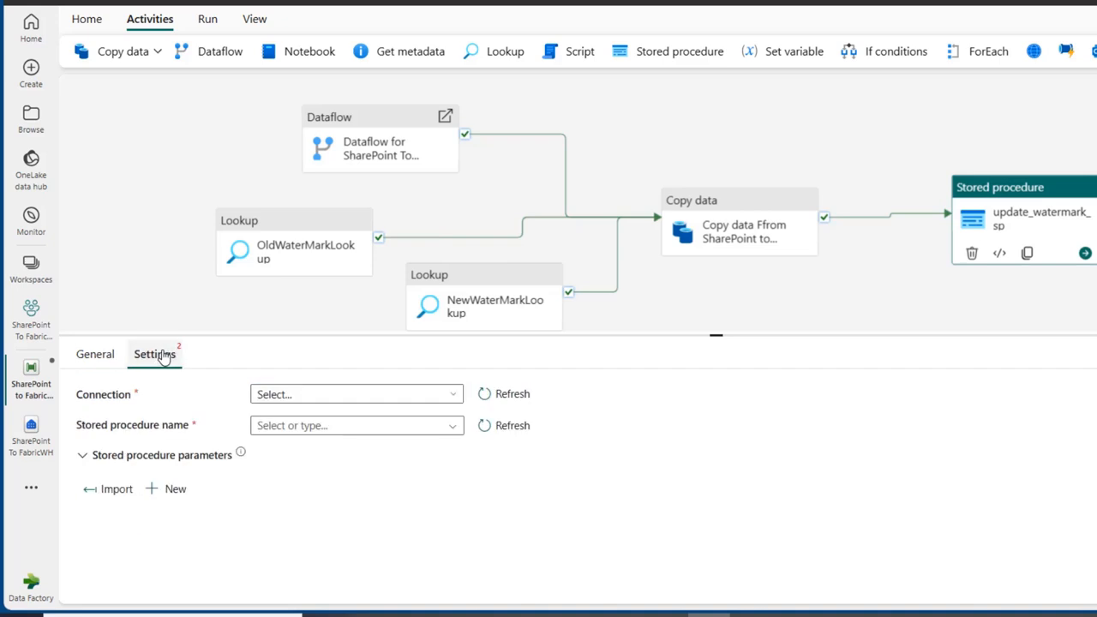
left_click(356, 399)
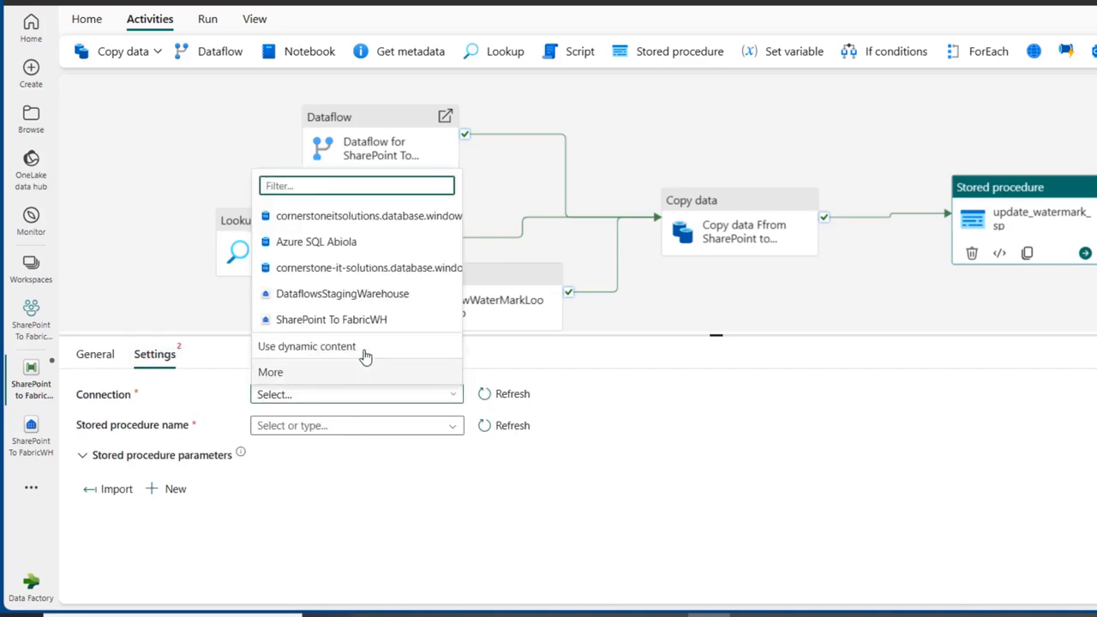
left_click(332, 320)
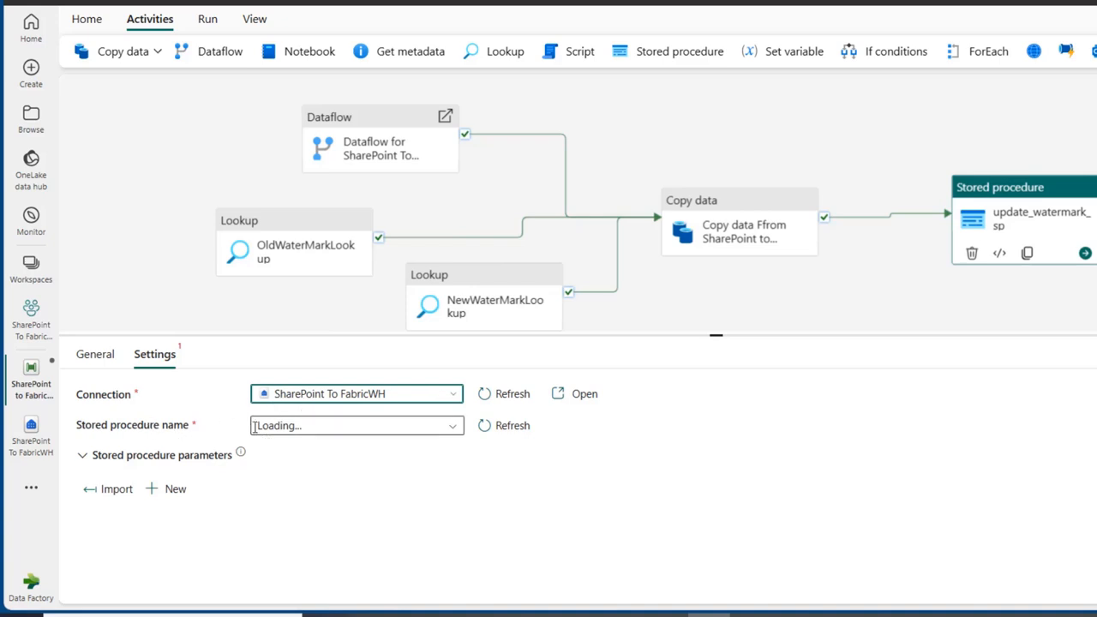
left_click(455, 426)
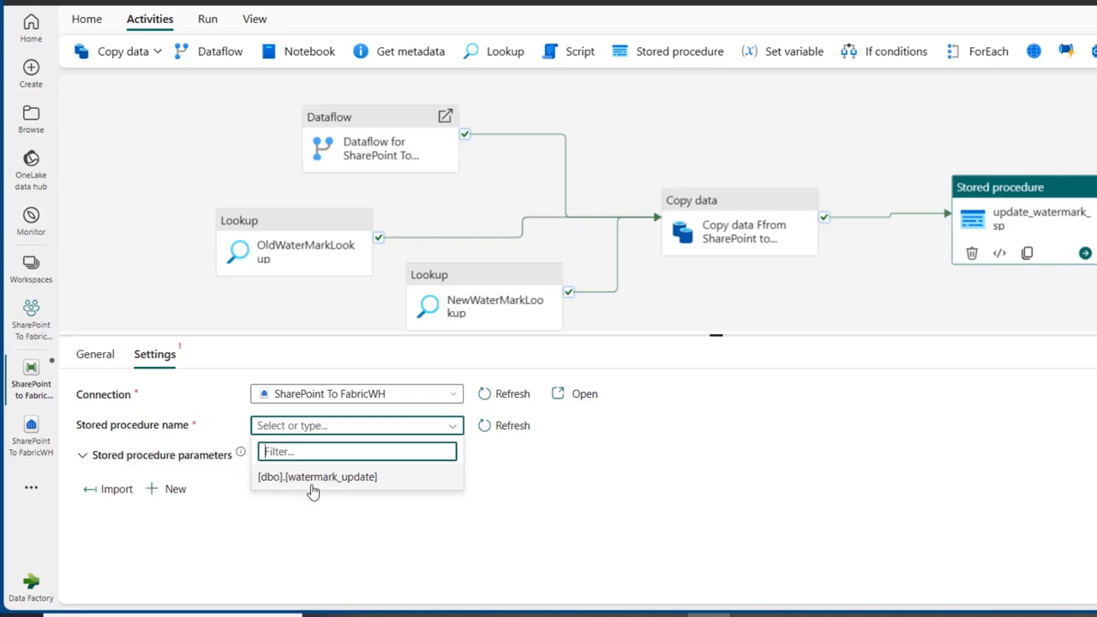
left_click(363, 488)
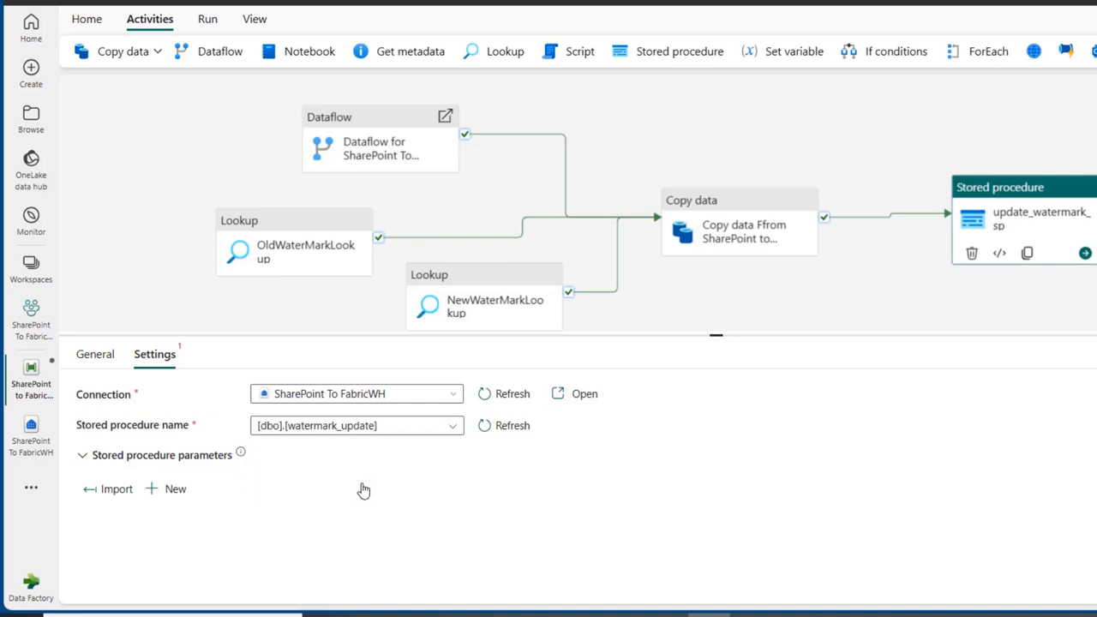
left_click(117, 494)
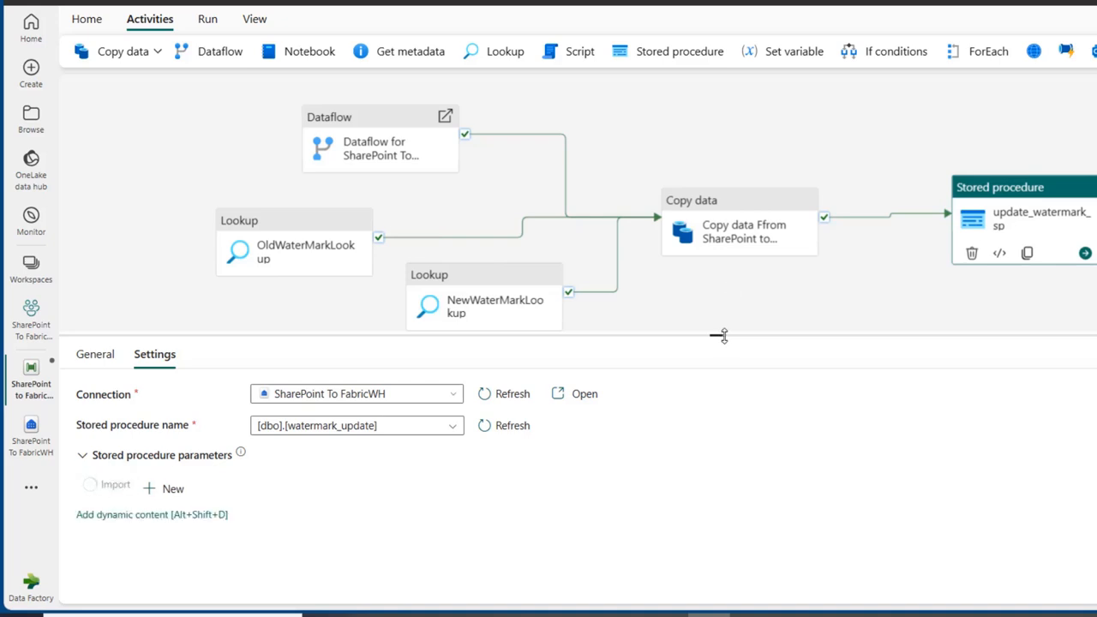
left_click_drag(723, 337, 743, 229)
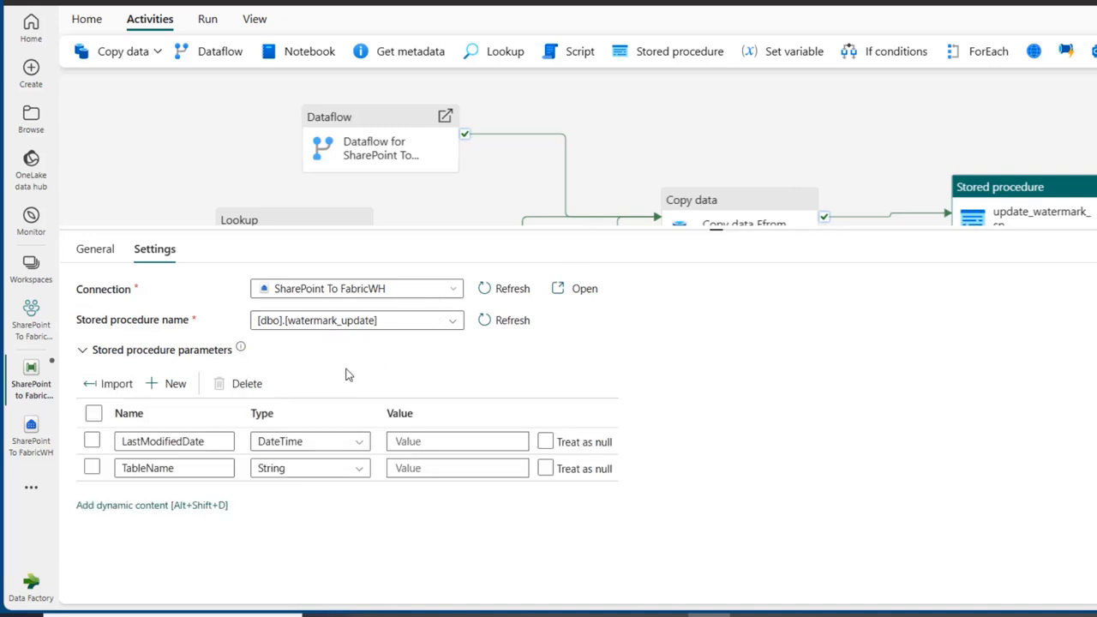
- Check the parameters declared in the warehouse's CREATE PROCEDURE watermark_update statement, and return to the pipeline
left_click(33, 429)
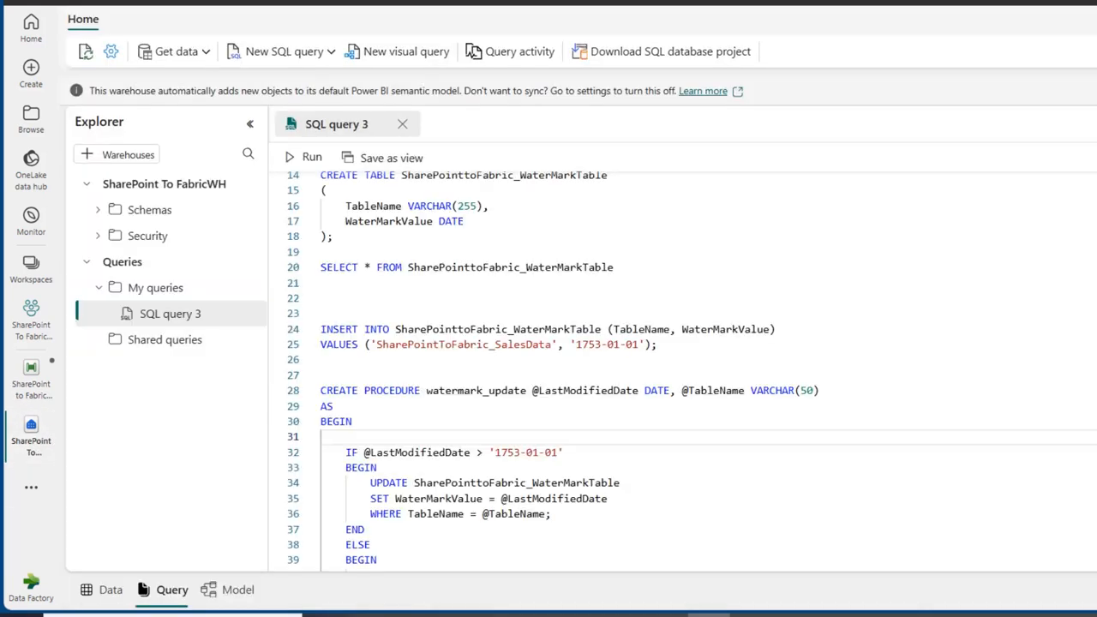
scroll(691, 371, "down", 2)
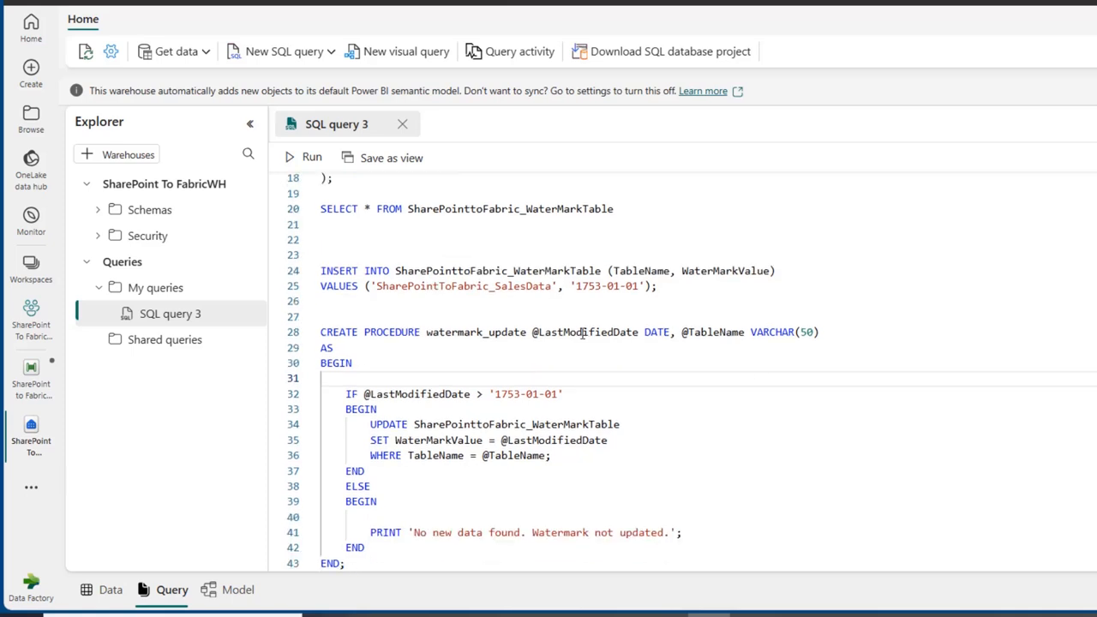
left_click_drag(533, 332, 750, 332)
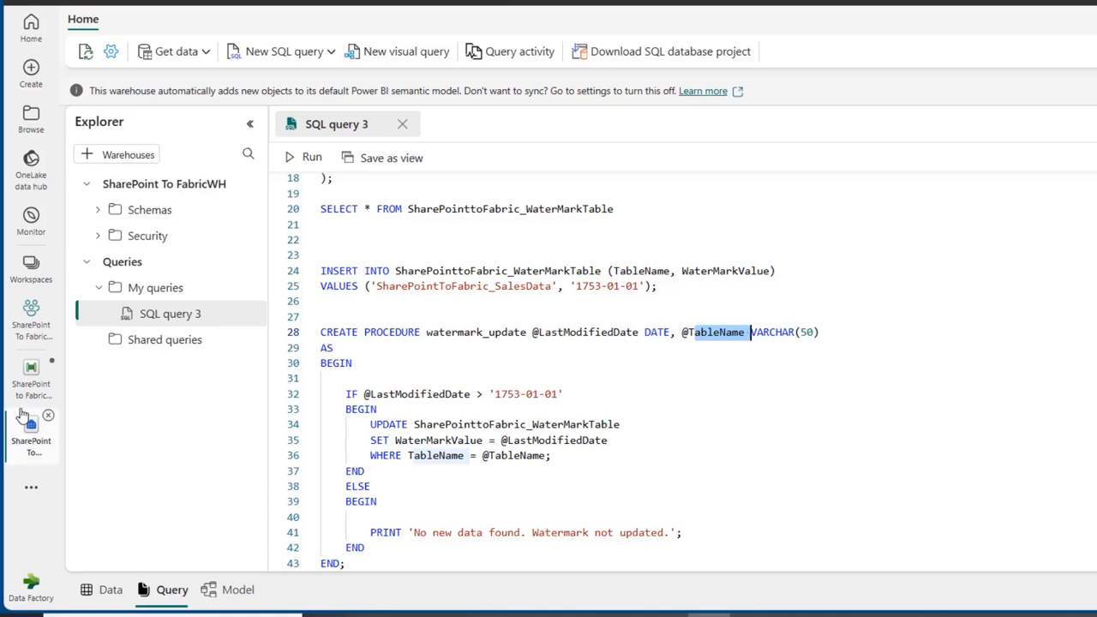
left_click(26, 374)
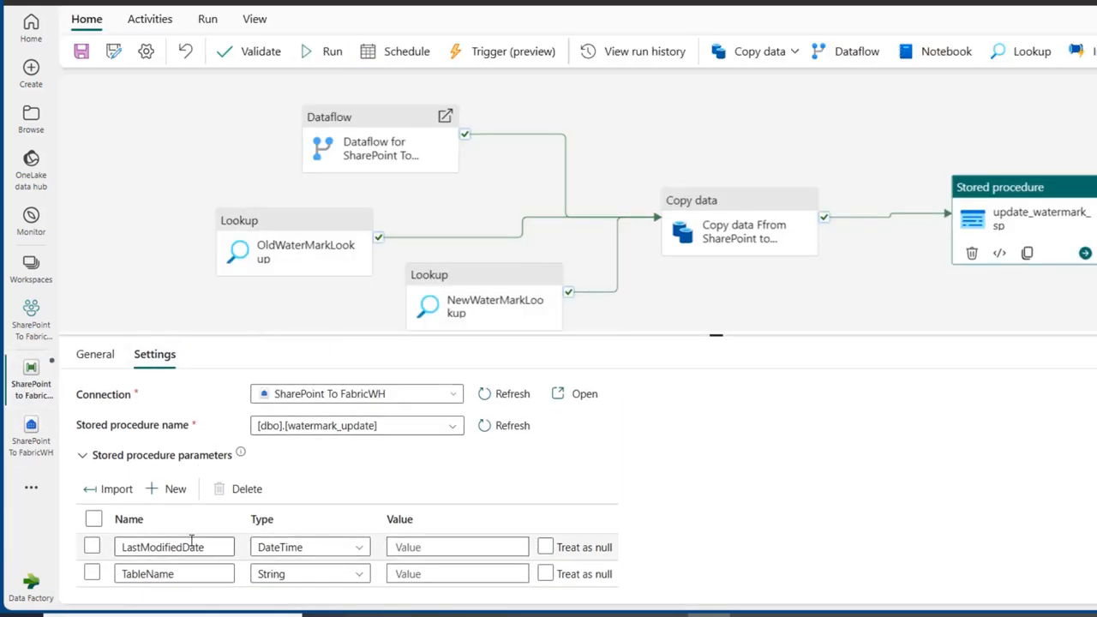
- Copy the @{activity('NewWaterMarkLookup').output.firstRow.NewWaterMarkValue} expression from the Copy data source query and cancel the expression builder
left_click(707, 202)
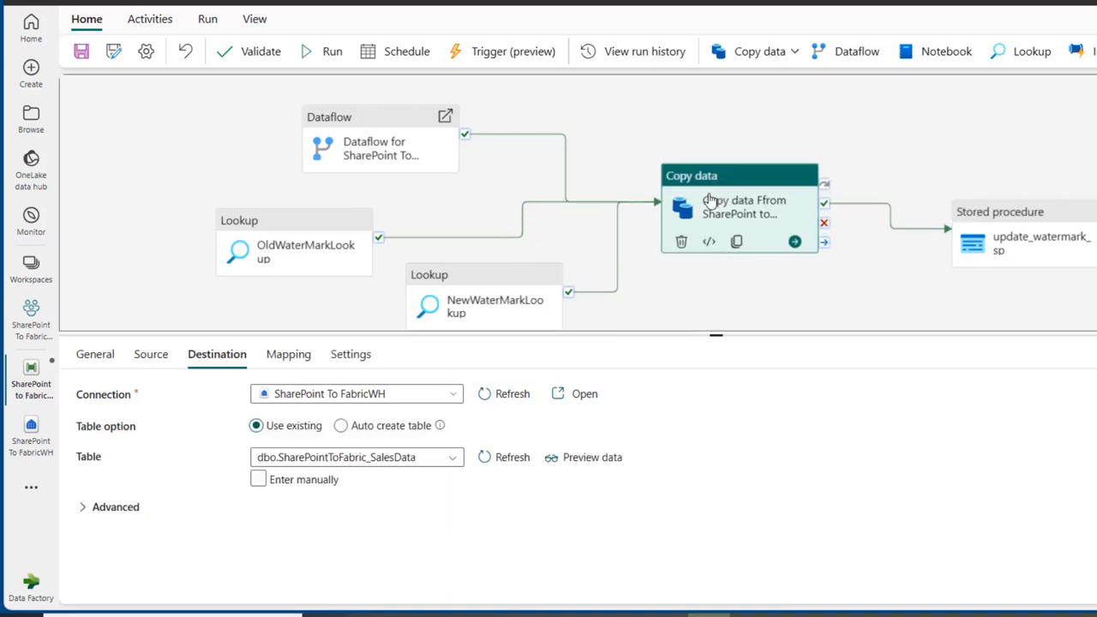
left_click(152, 354)
left_click(392, 458)
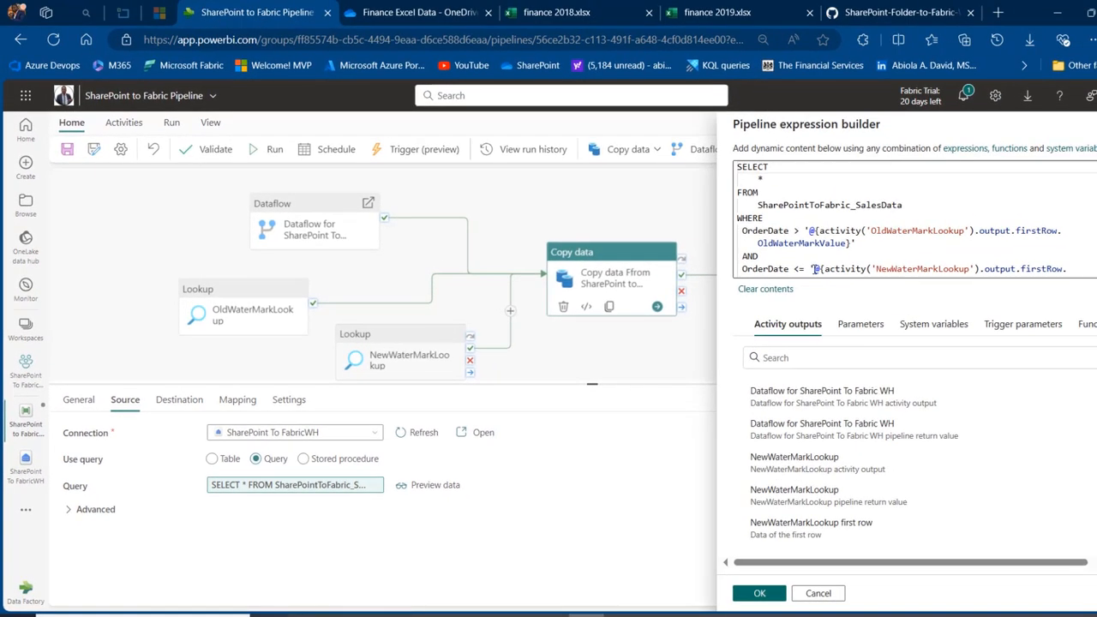
left_click_drag(815, 269, 958, 292)
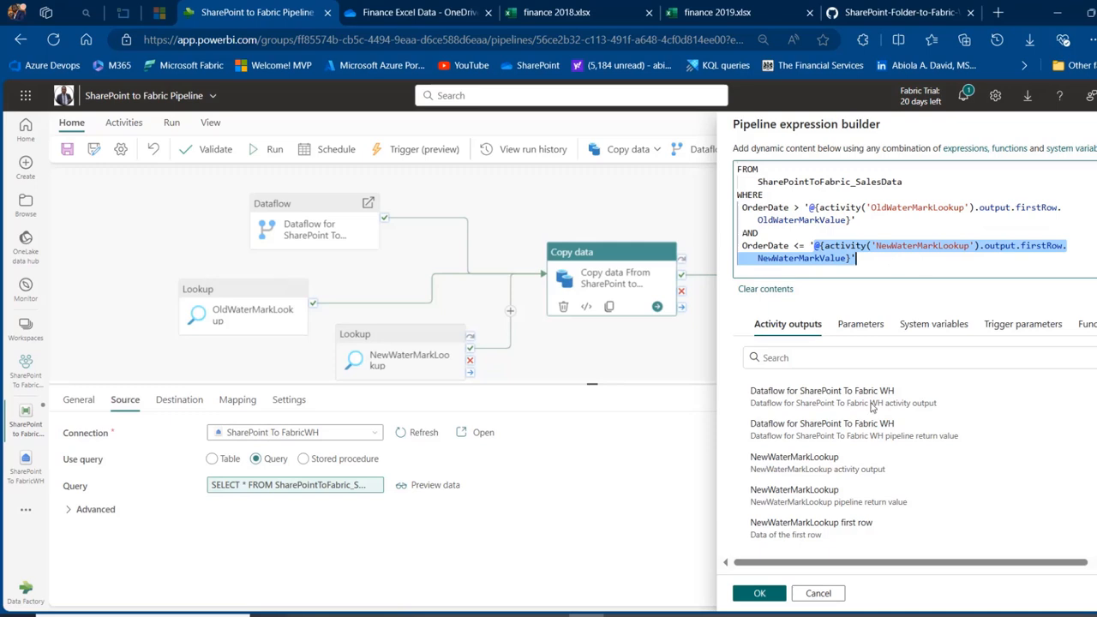
left_click(818, 594)
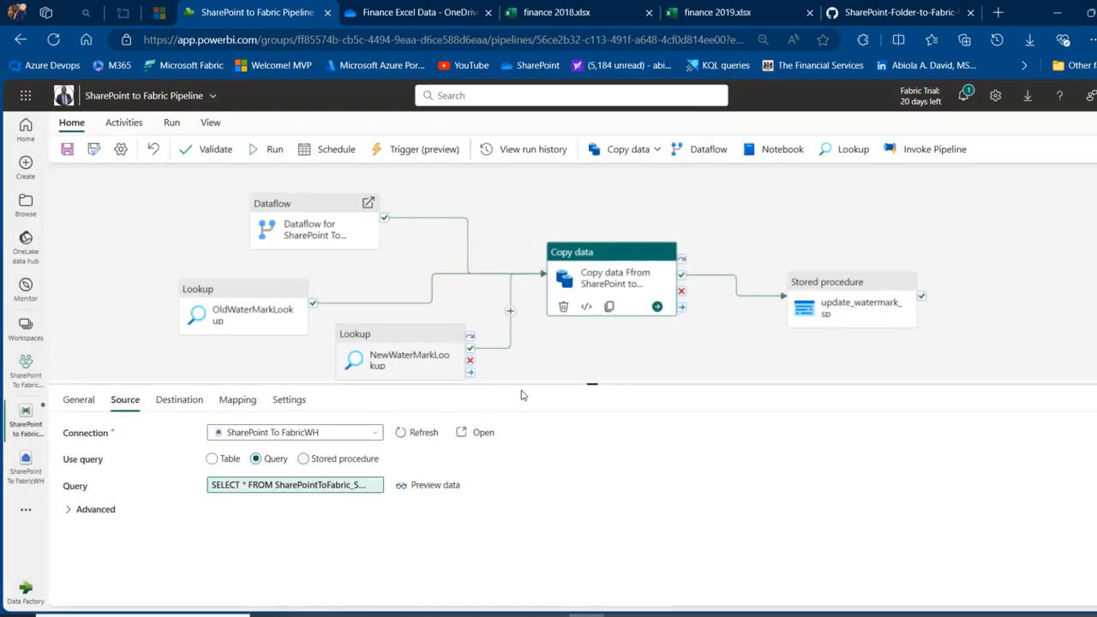
- Set the LastModifiedDate parameter of update_watermark_sp to the dynamic expression @{activity('NewWaterMarkLookup').output.firstRow.NewWaterMarkValue}
left_click(819, 290)
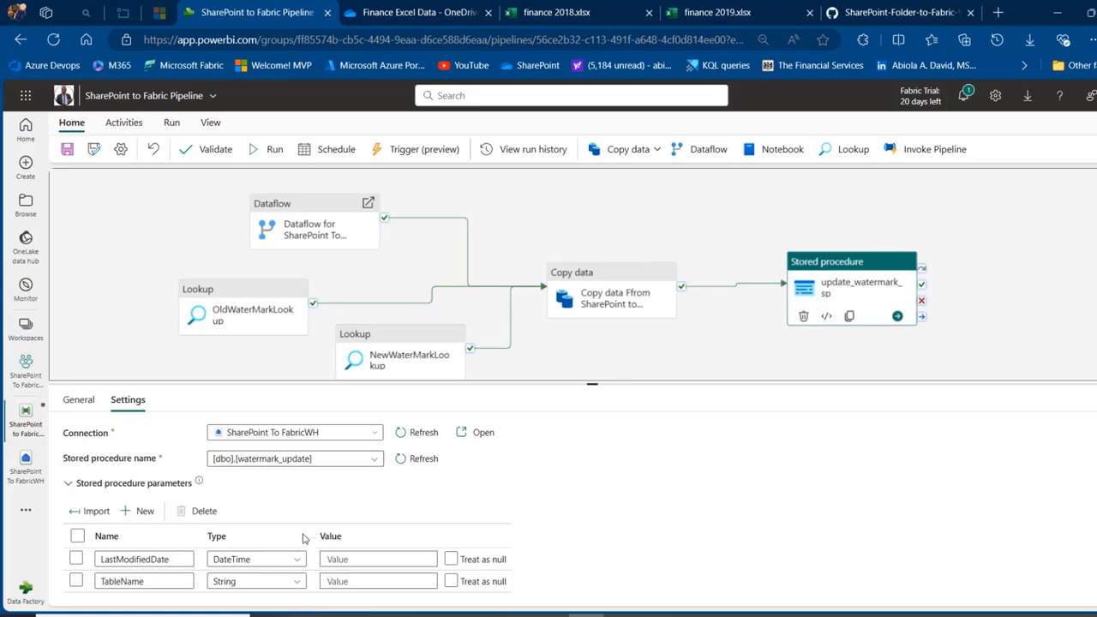
left_click(375, 559)
left_click(381, 573)
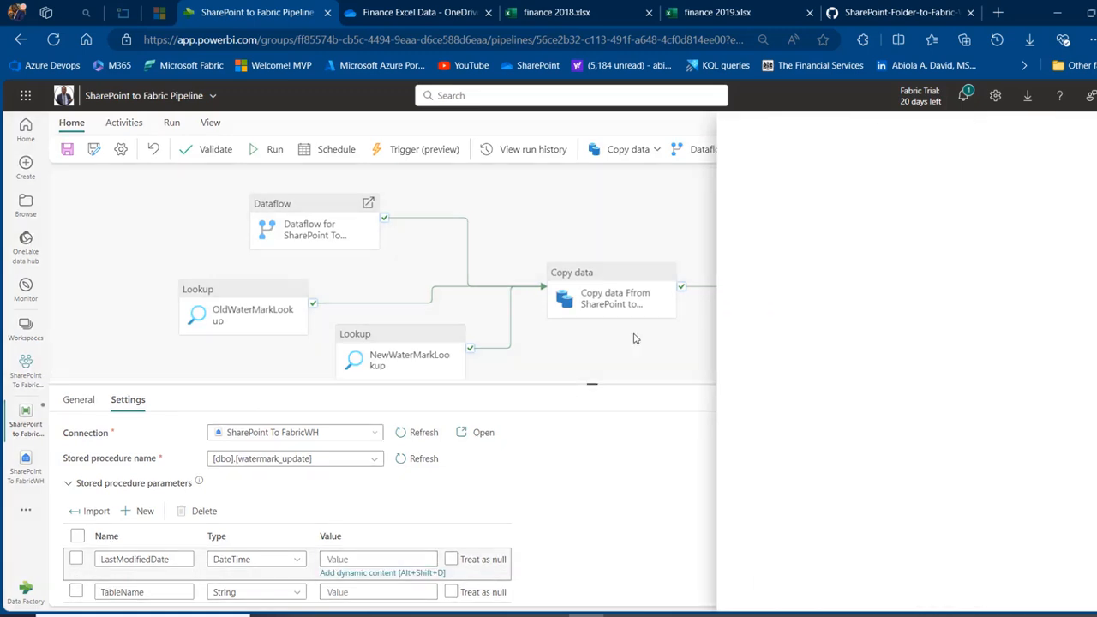
left_click(844, 166)
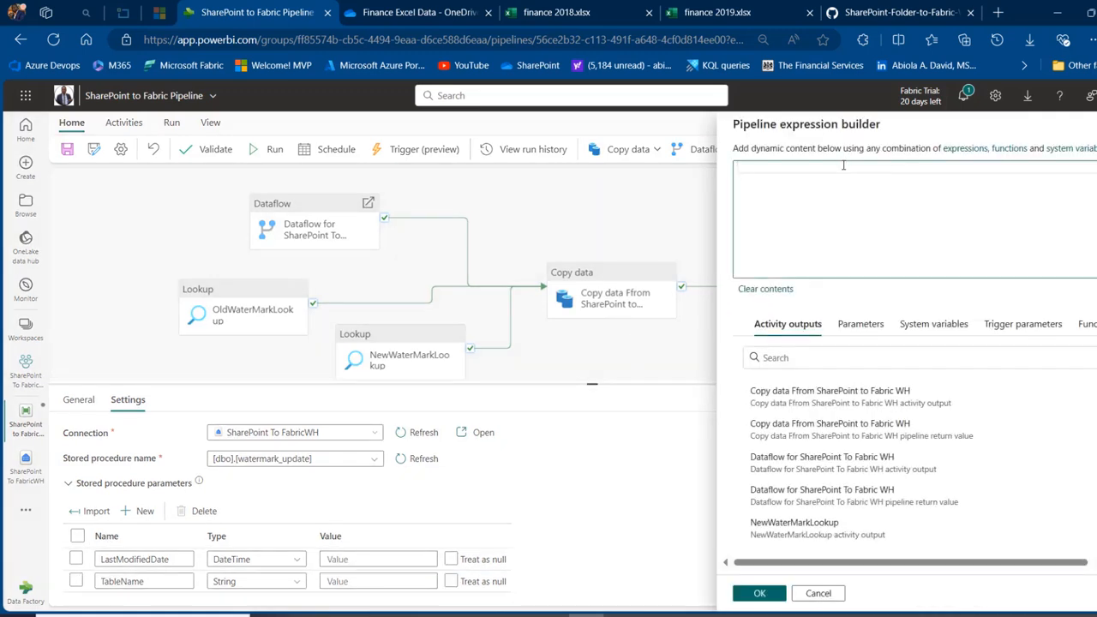
key("ctrl+v")
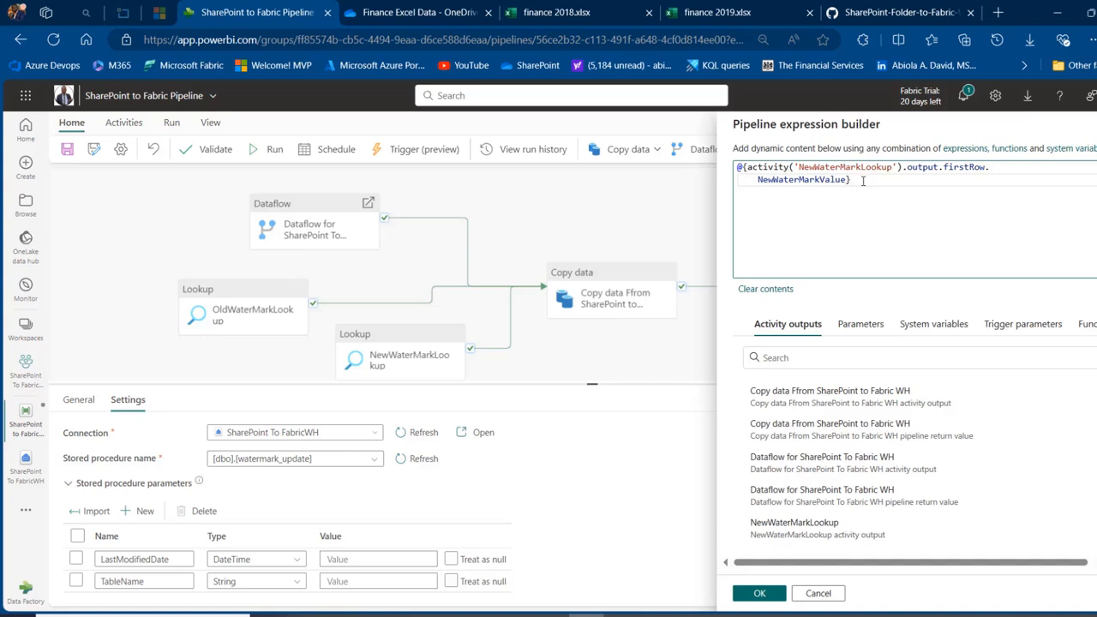
left_click_drag(880, 187, 719, 166)
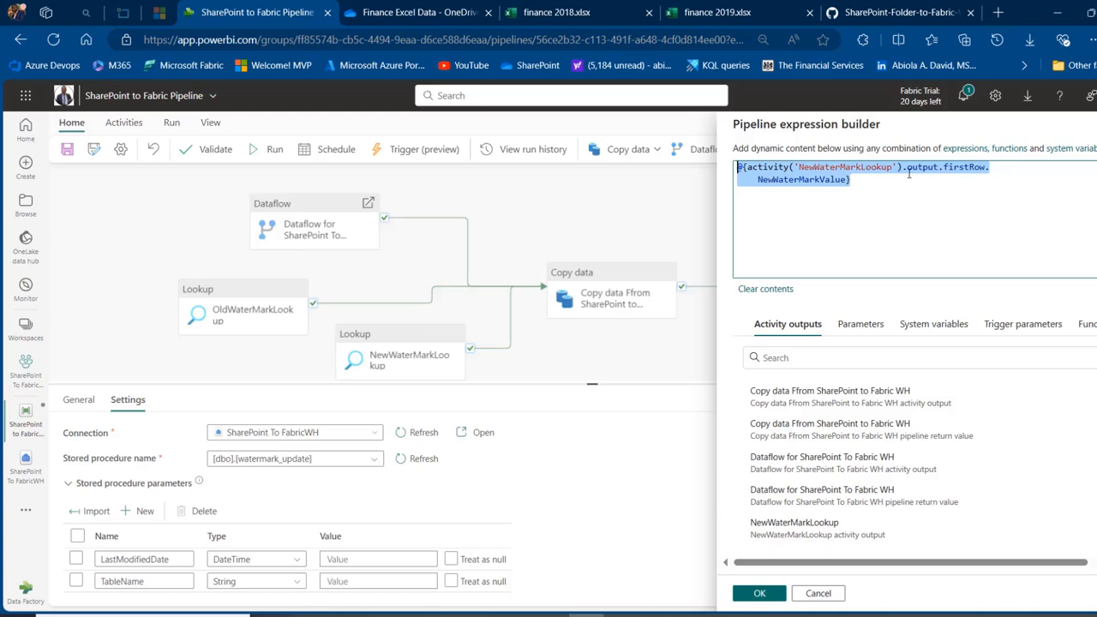
mouse_move(909, 178)
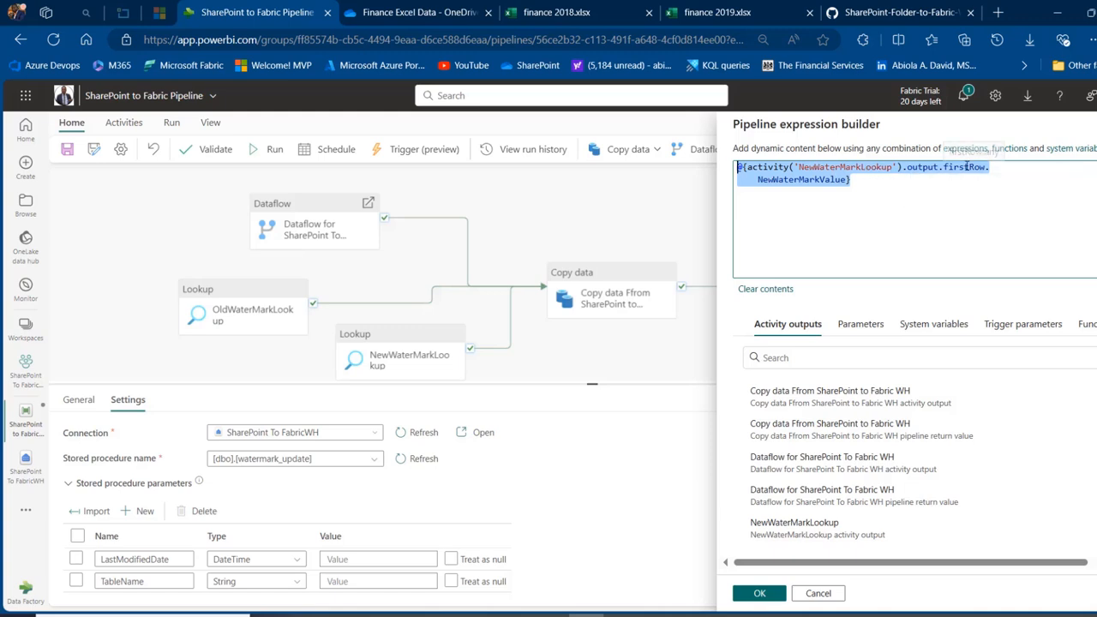
left_click(892, 187)
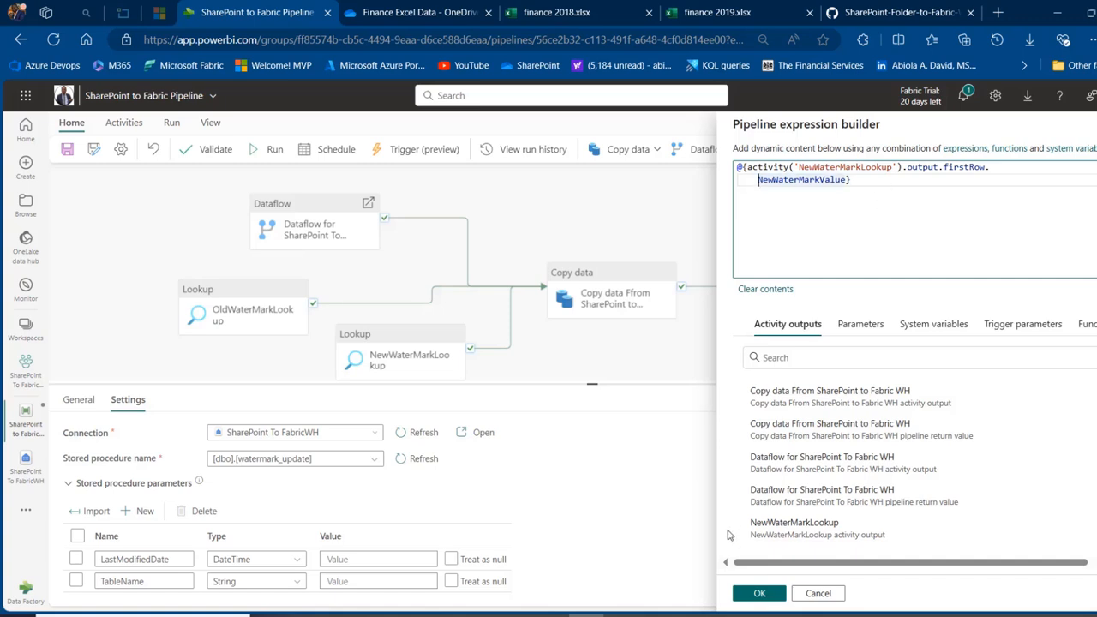
left_click(763, 594)
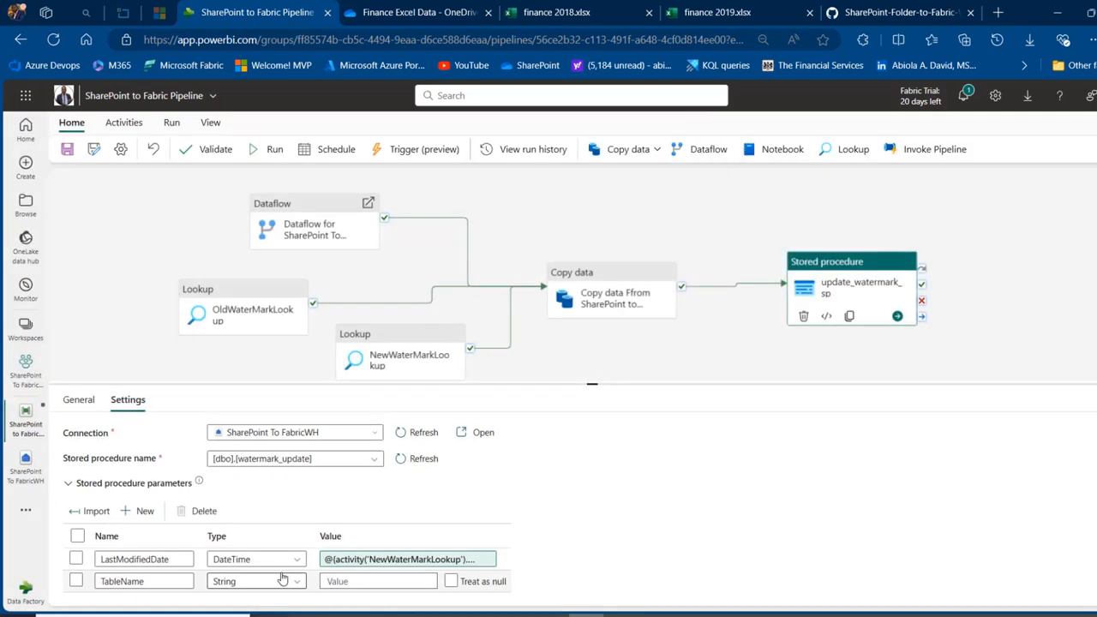
- Copy the table name SharePointToFabric_SalesData from the first CREATE TABLE statement in the SharePoint To FabricWH query
left_click(34, 478)
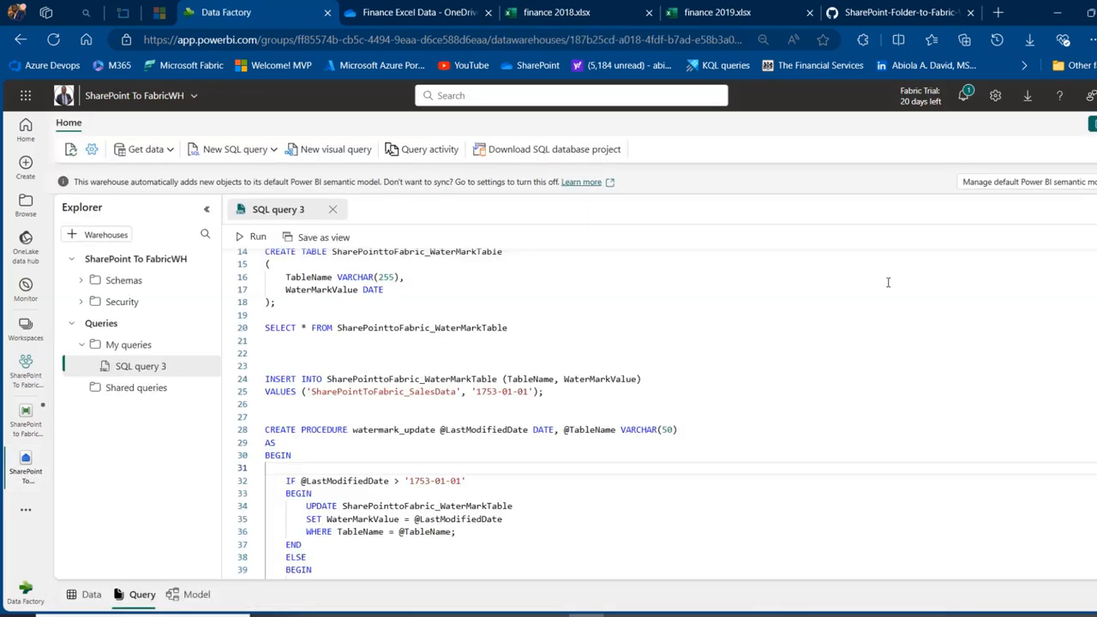
scroll(515, 386, "up", 5)
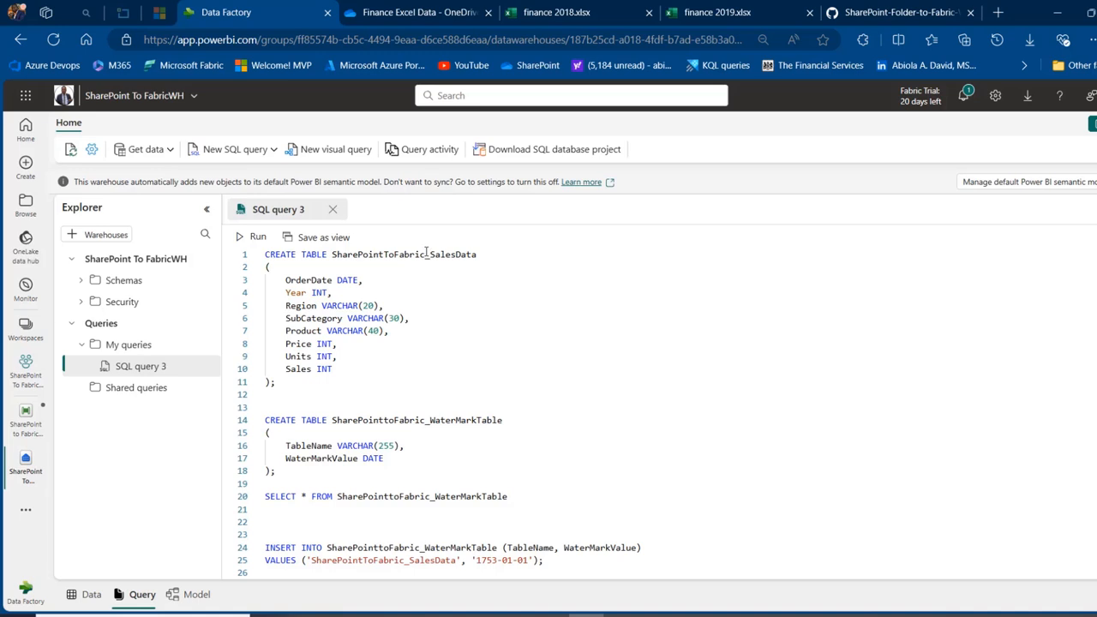
double_click(387, 254)
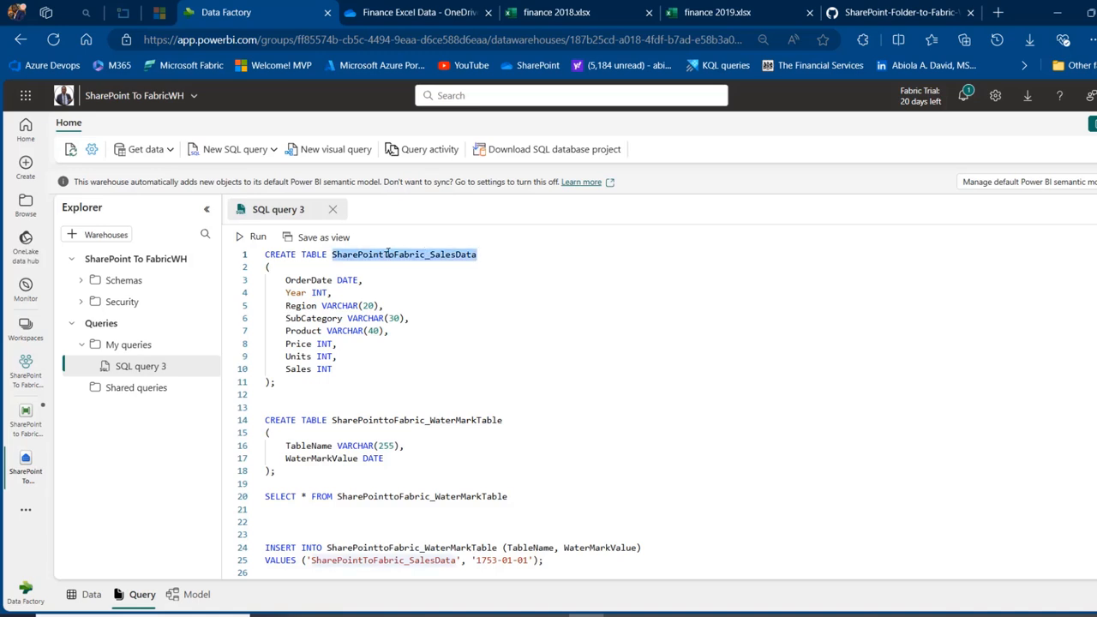
- Return to the pipeline and set the TableName parameter of update_watermark_sp to SharePointToFabric_SalesData as dynamic content
left_click(25, 420)
left_click(377, 582)
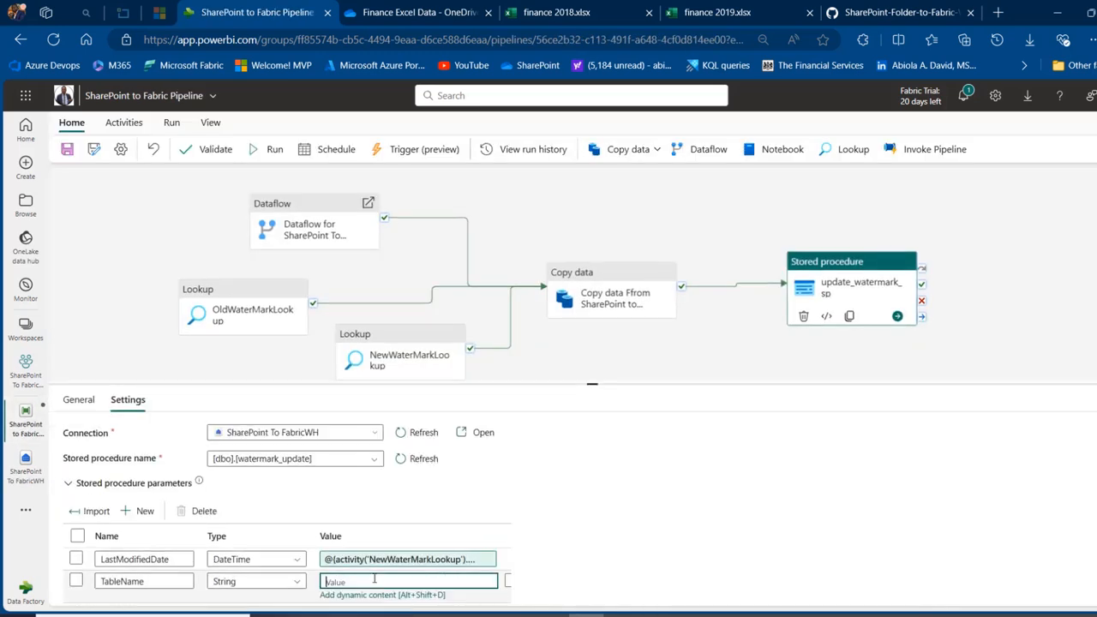
left_click(394, 593)
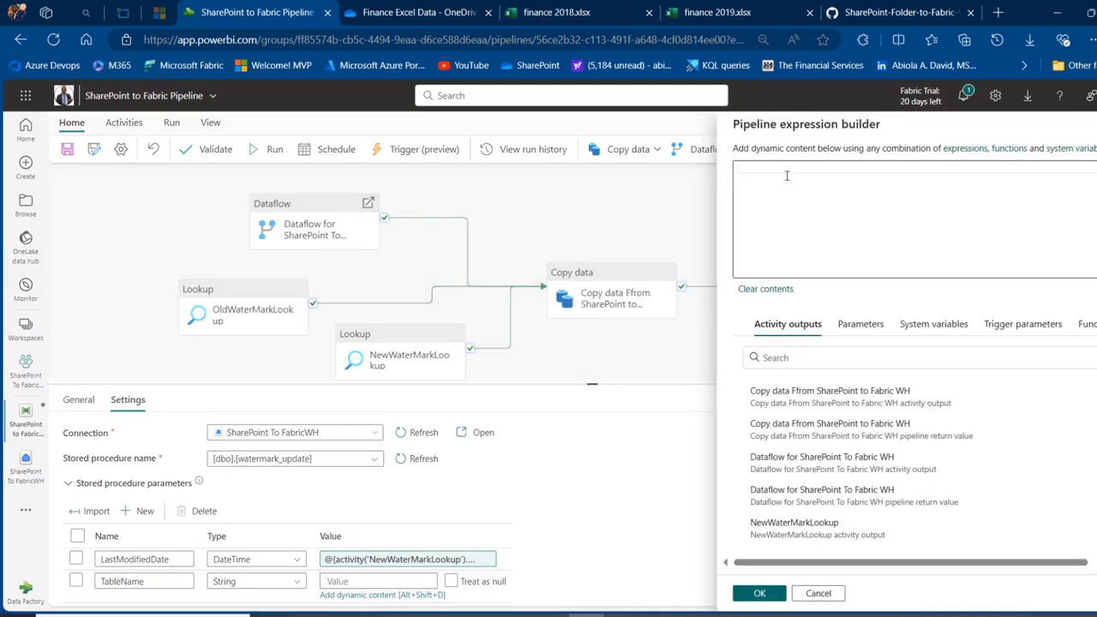
type("SharePointToFabric_SalesData")
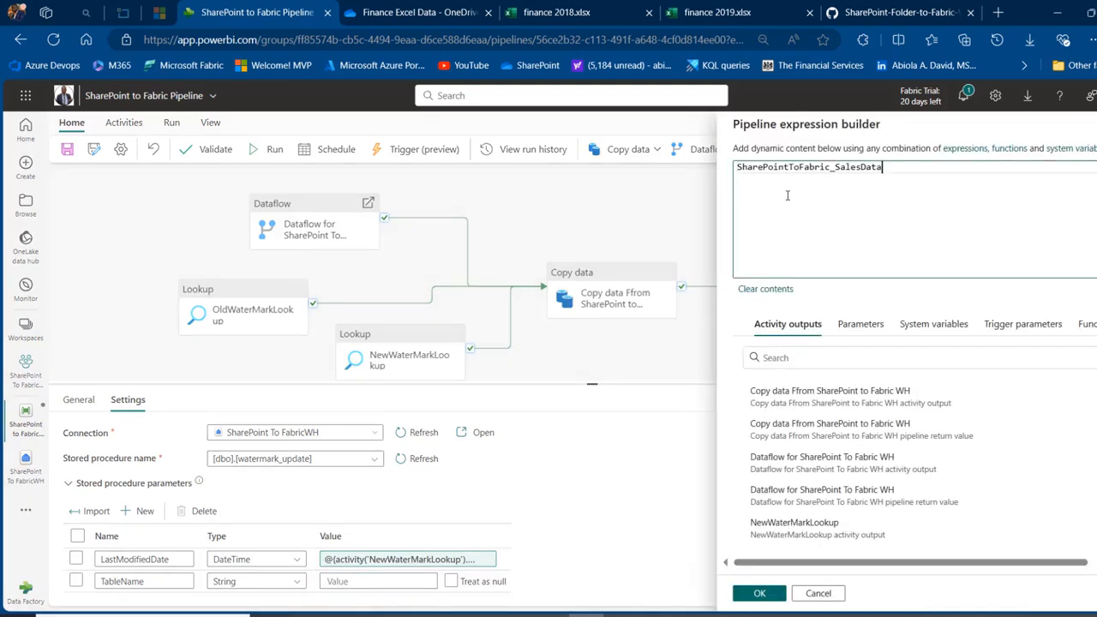
left_click(760, 594)
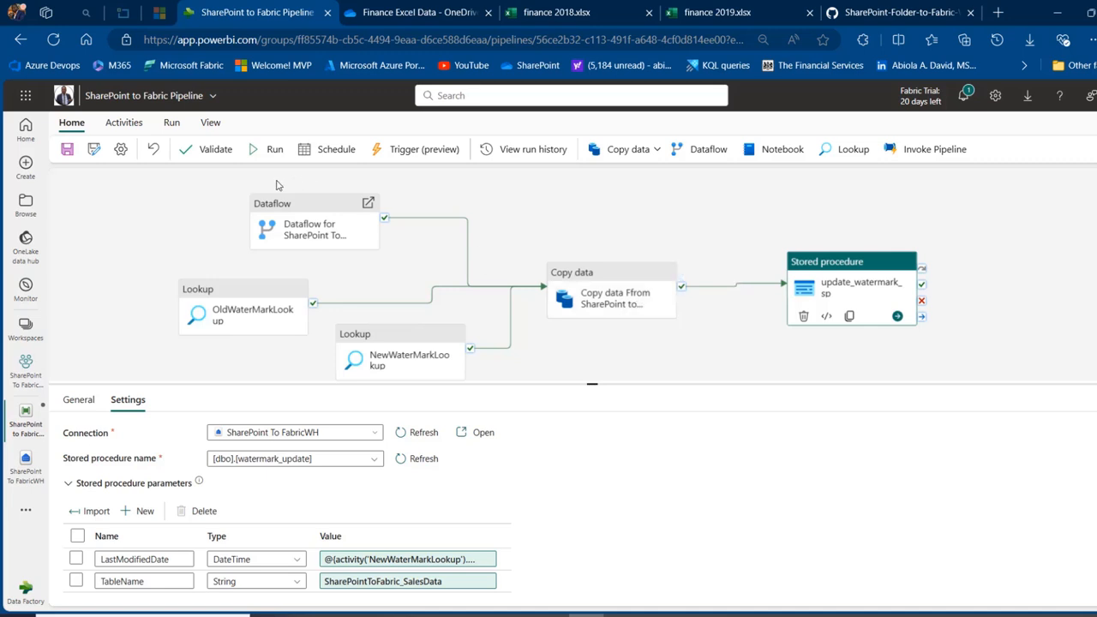
- Review the Dataflow activity's settings and the OldWaterMarkLookup activity's name, connection and query, and close the expression builder
left_click_drag(297, 230, 301, 210)
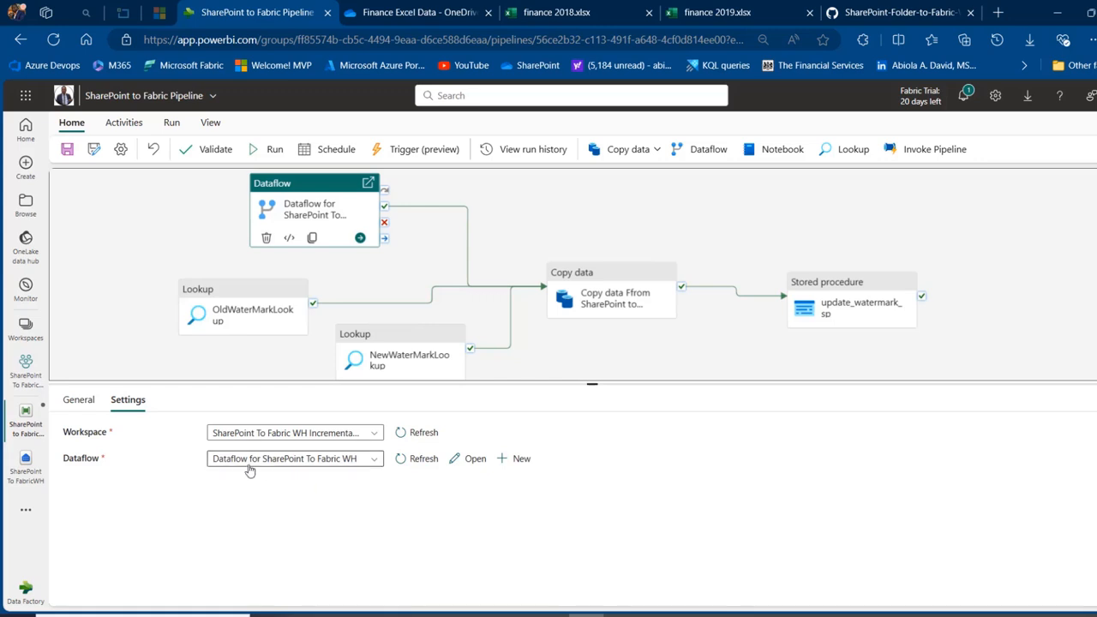
left_click(253, 293)
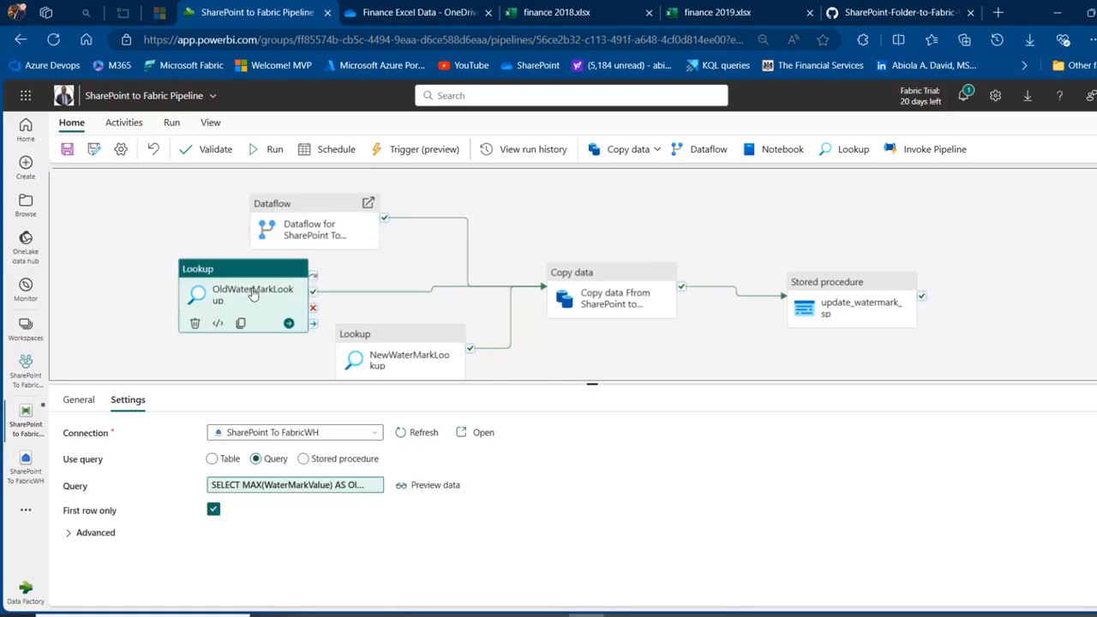
left_click(84, 401)
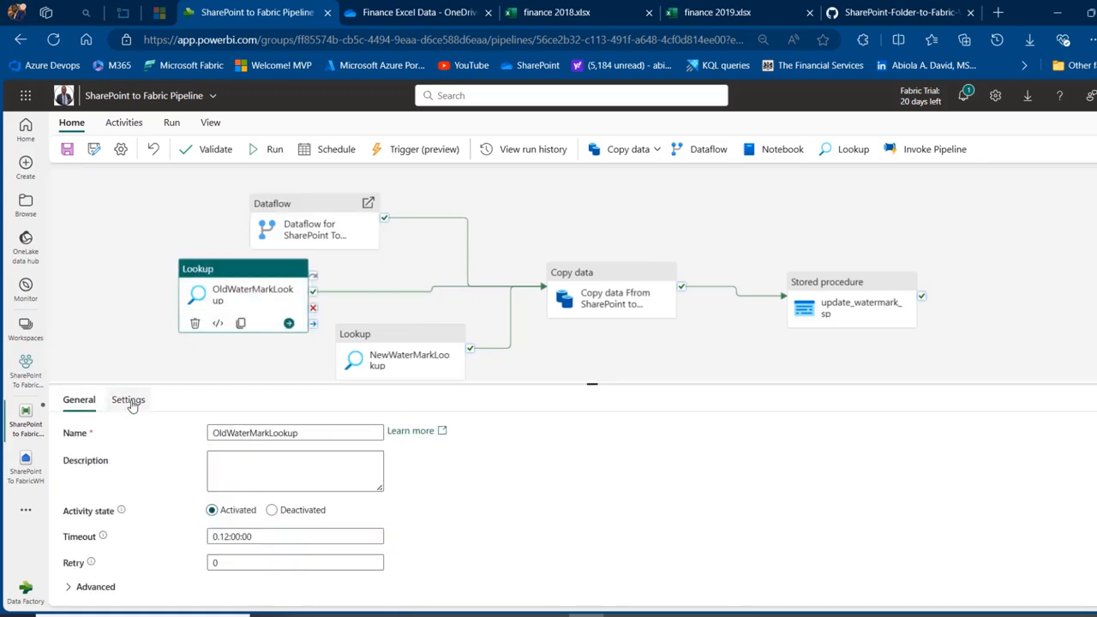
left_click(128, 401)
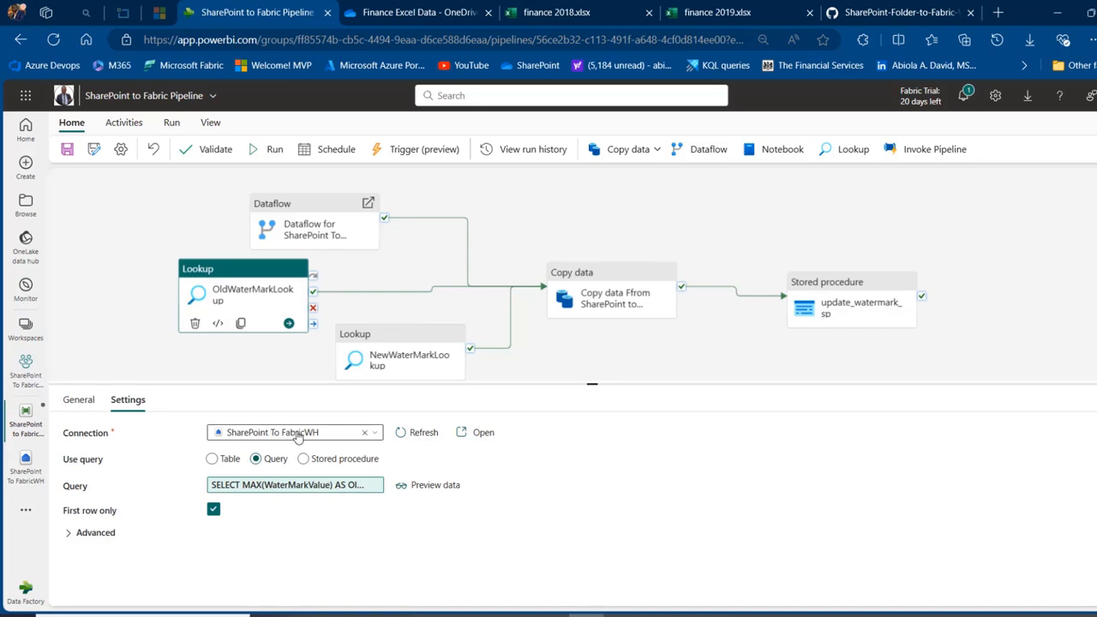
left_click(278, 487)
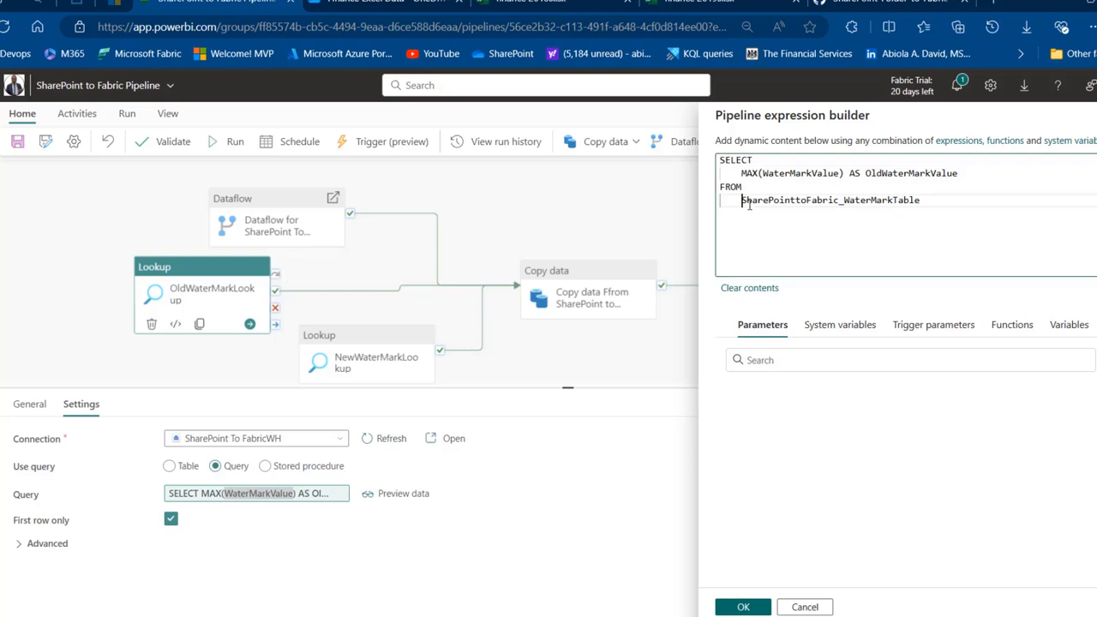
left_click_drag(742, 200, 968, 202)
left_click(744, 607)
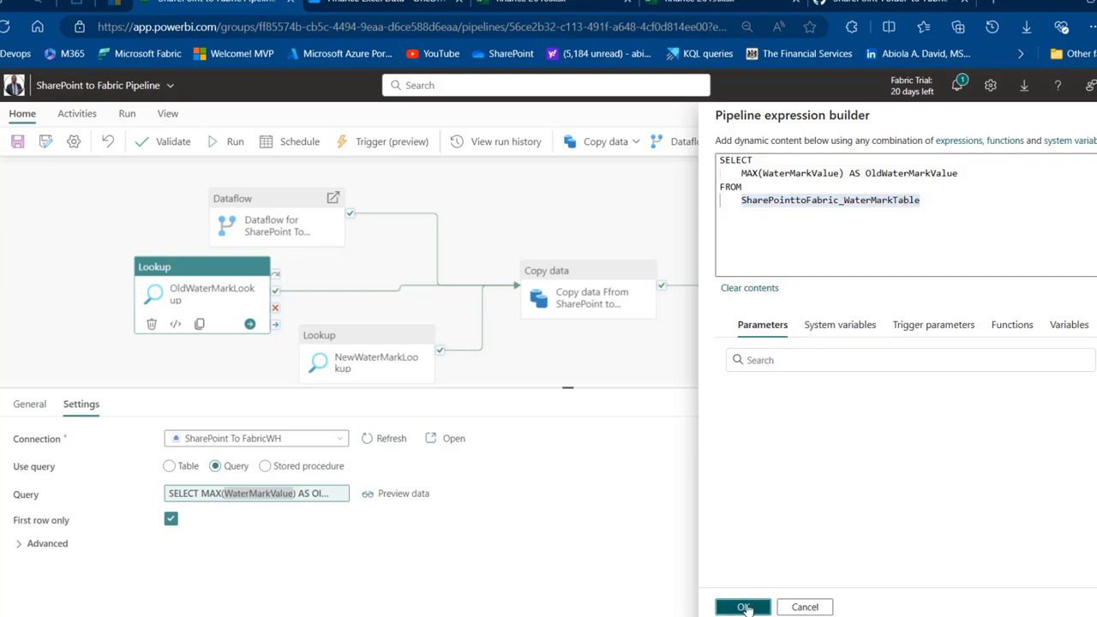
left_click(743, 606)
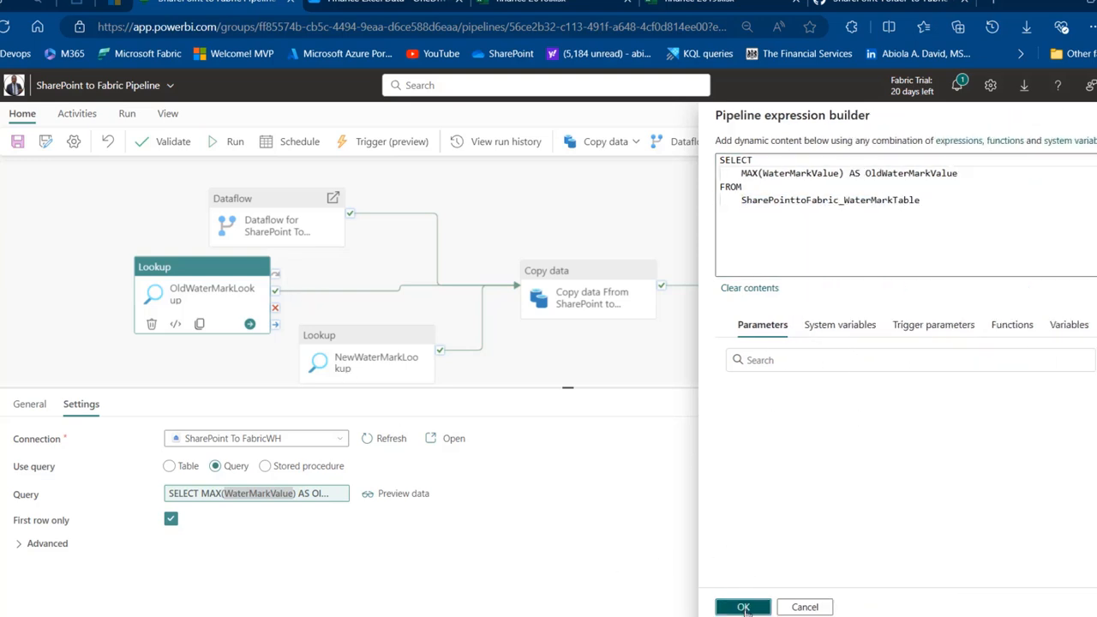
- Review the NewWaterMarkLookup query, checking its COALESCE expression, column alias and source table, and close the expression builder
left_click(382, 343)
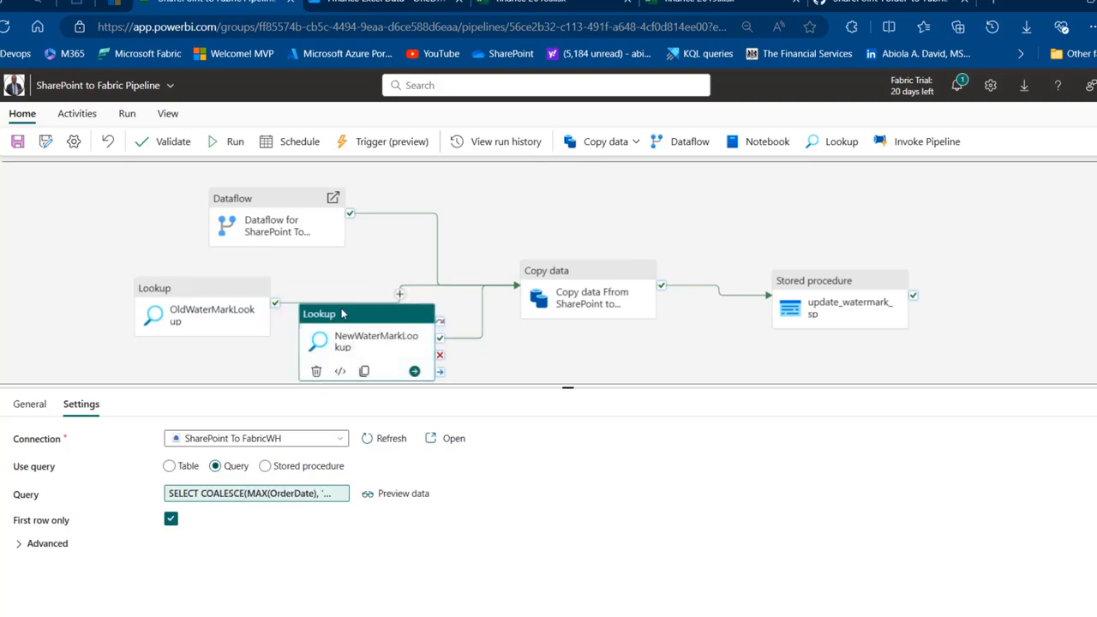
left_click(274, 495)
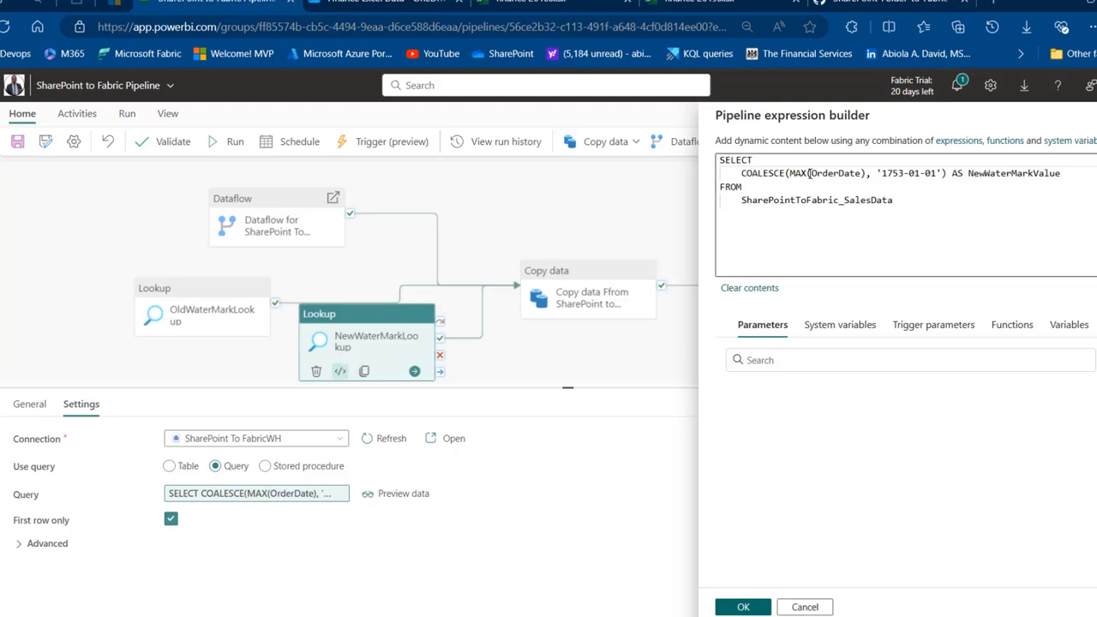
left_click_drag(807, 172, 863, 173)
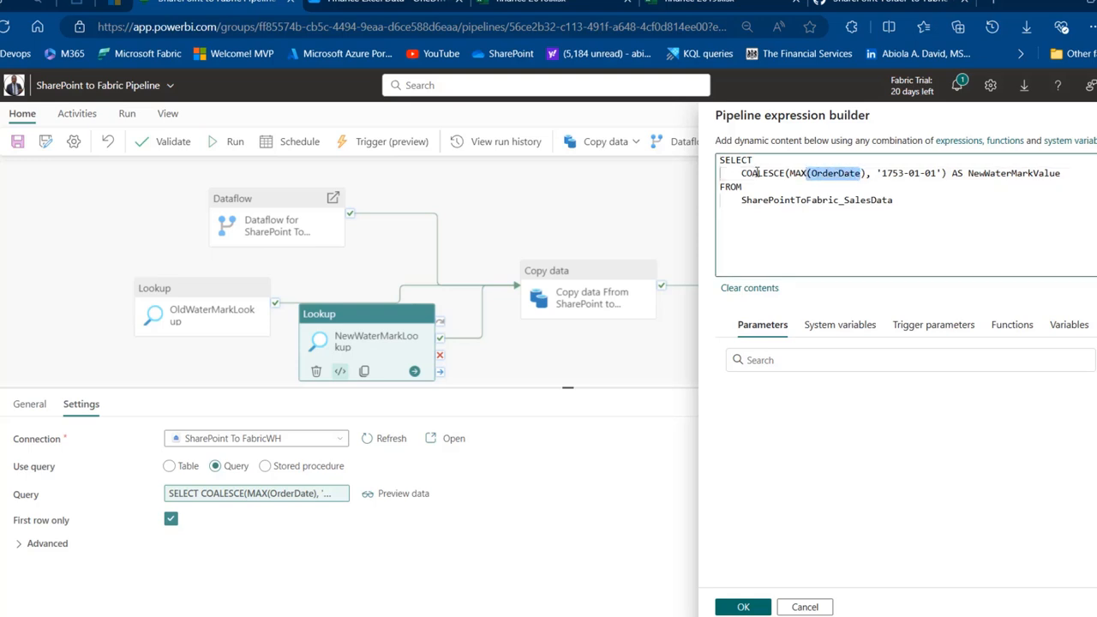
left_click_drag(743, 173, 758, 173)
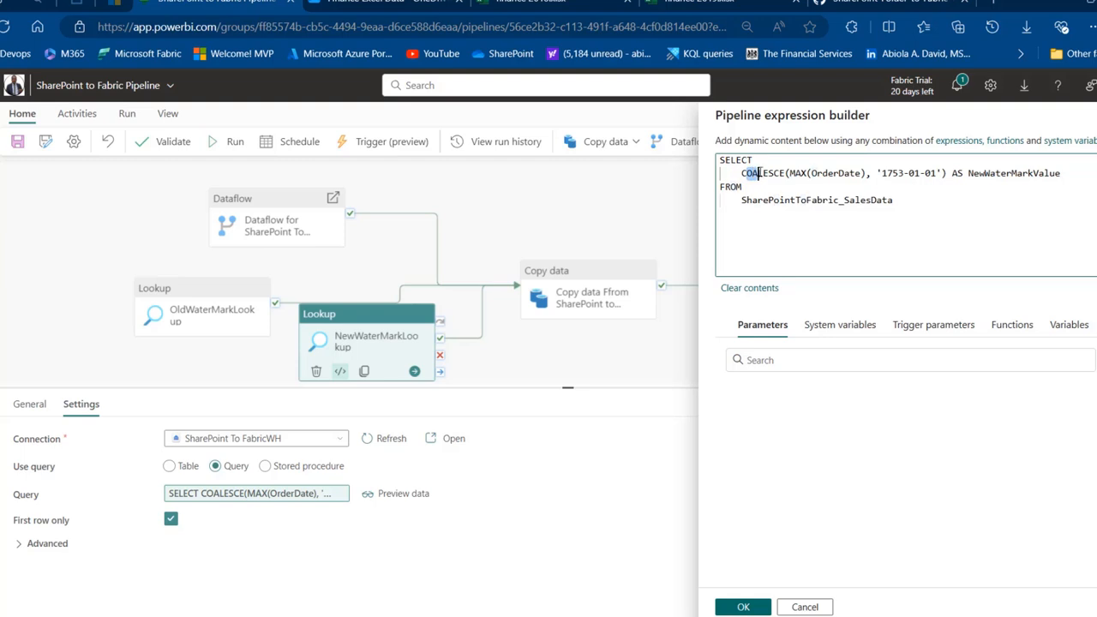
left_click_drag(878, 174, 1050, 191)
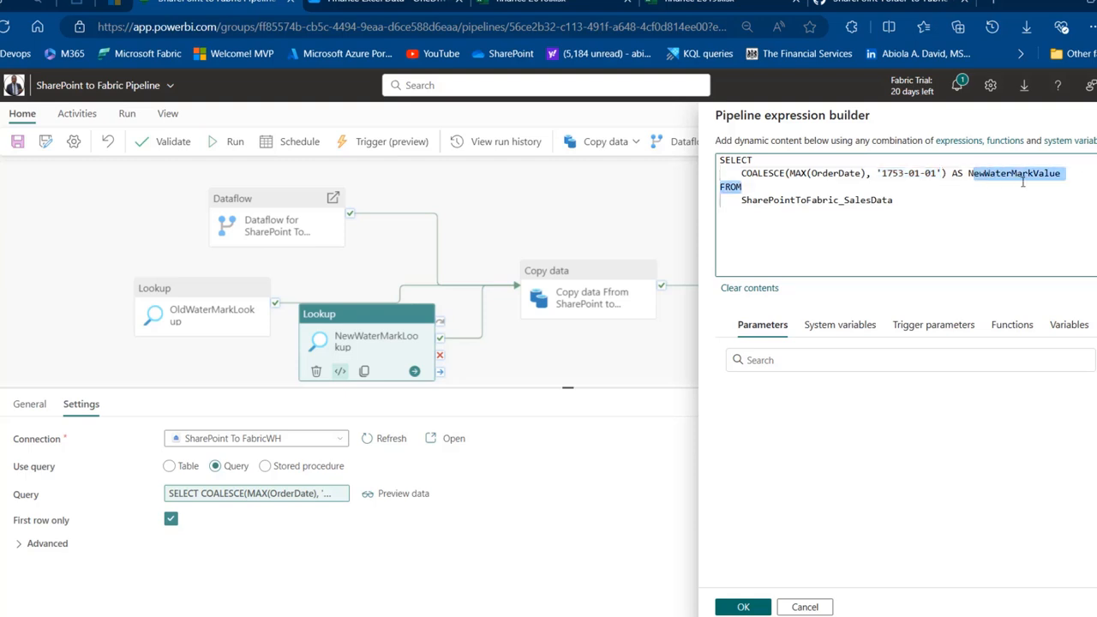
left_click_drag(742, 204, 940, 211)
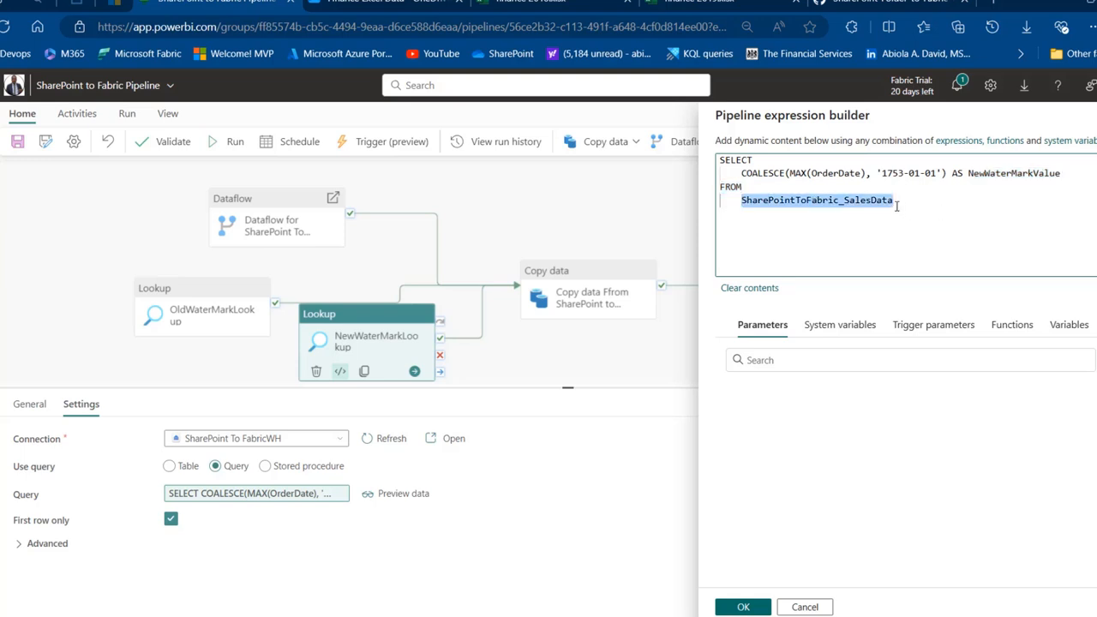
left_click(742, 606)
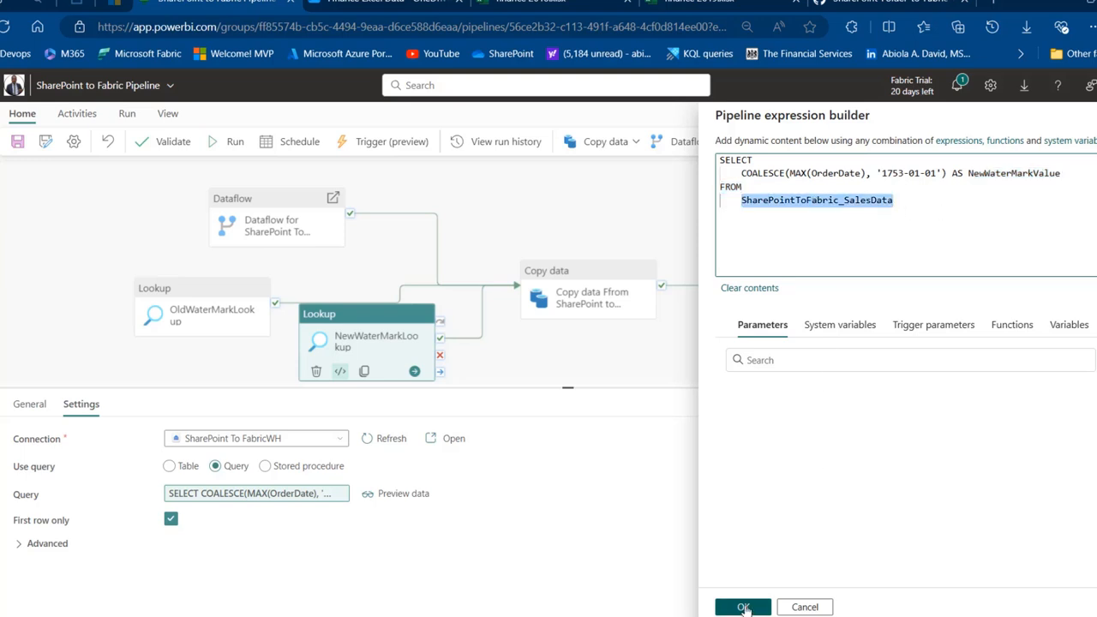
- Review the Copy data activity's source query, checking its source table and the old and new watermark conditions, and close the expression builder
left_click(559, 283)
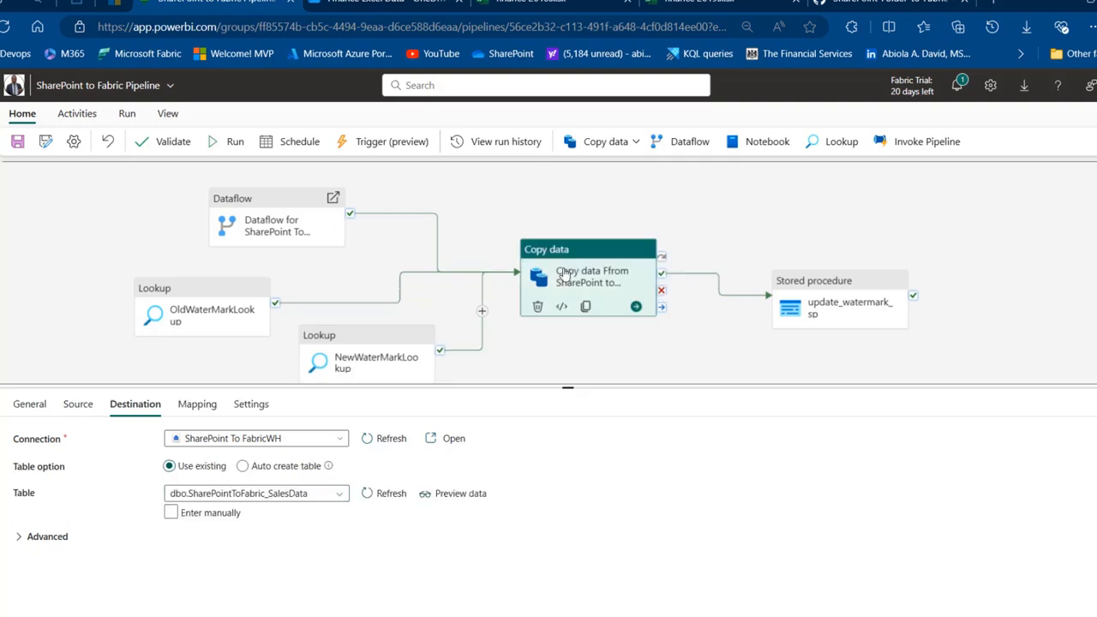
left_click(79, 404)
left_click(271, 494)
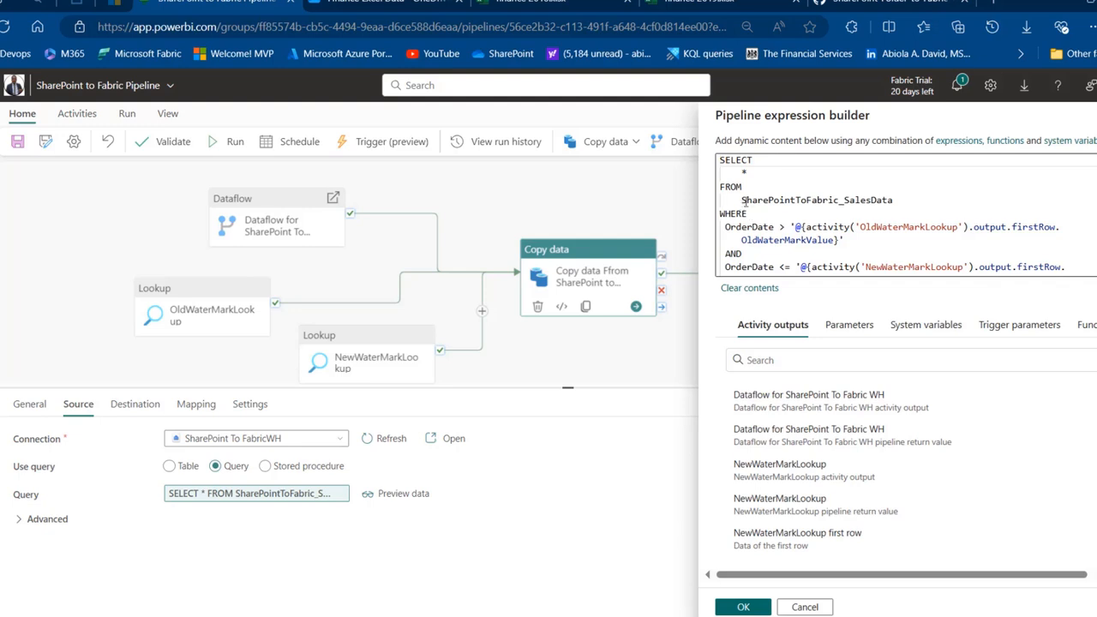
double_click(744, 200)
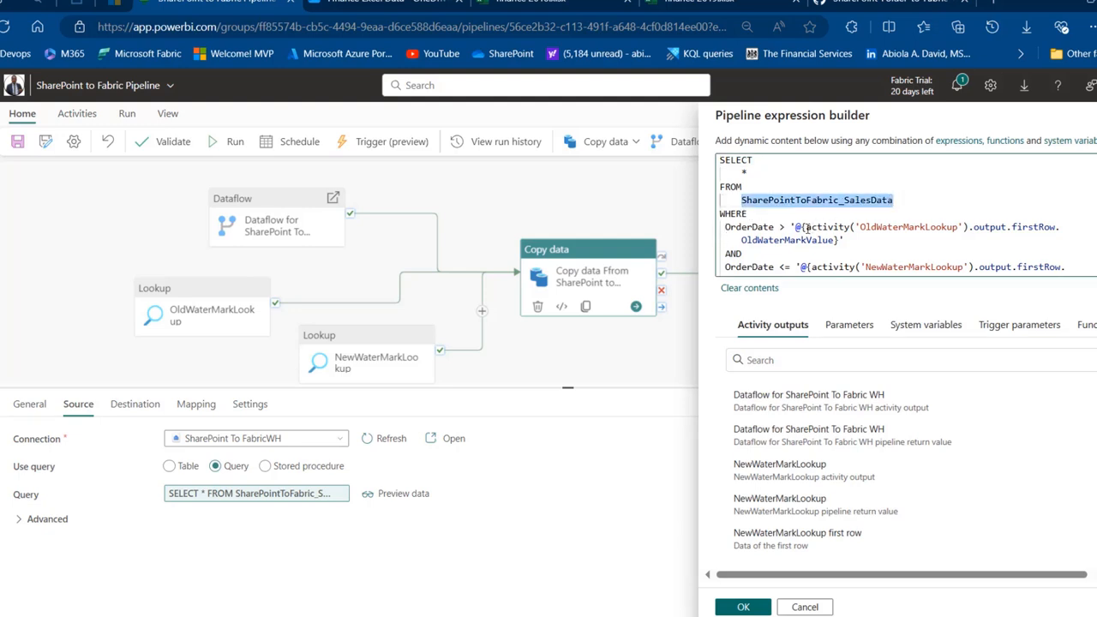
left_click_drag(860, 227, 1001, 227)
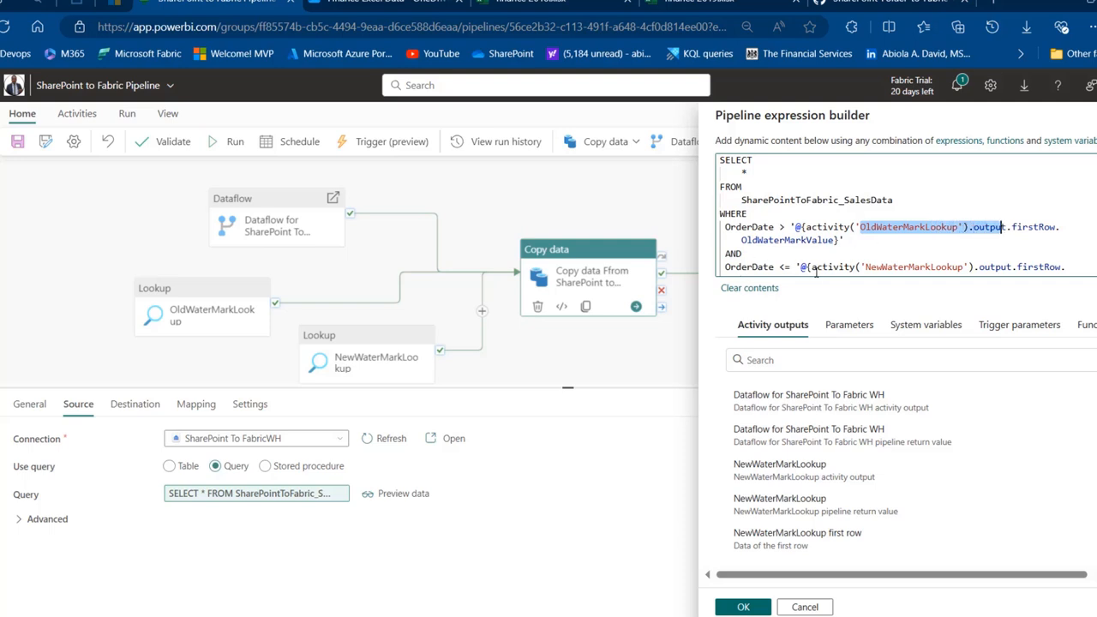
left_click_drag(816, 267, 898, 266)
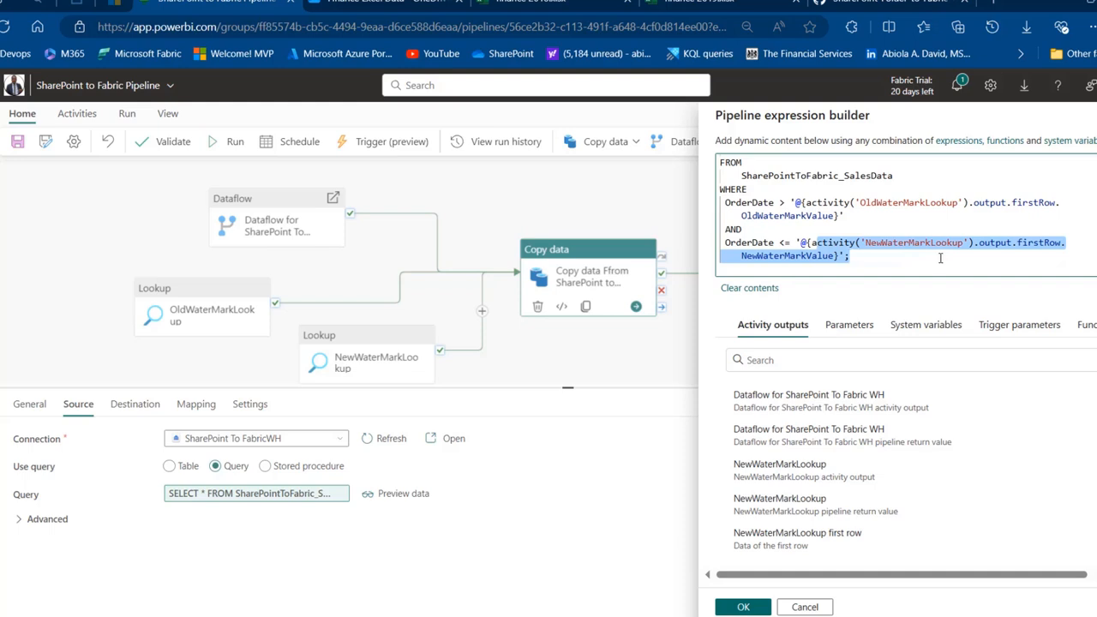
left_click(762, 256)
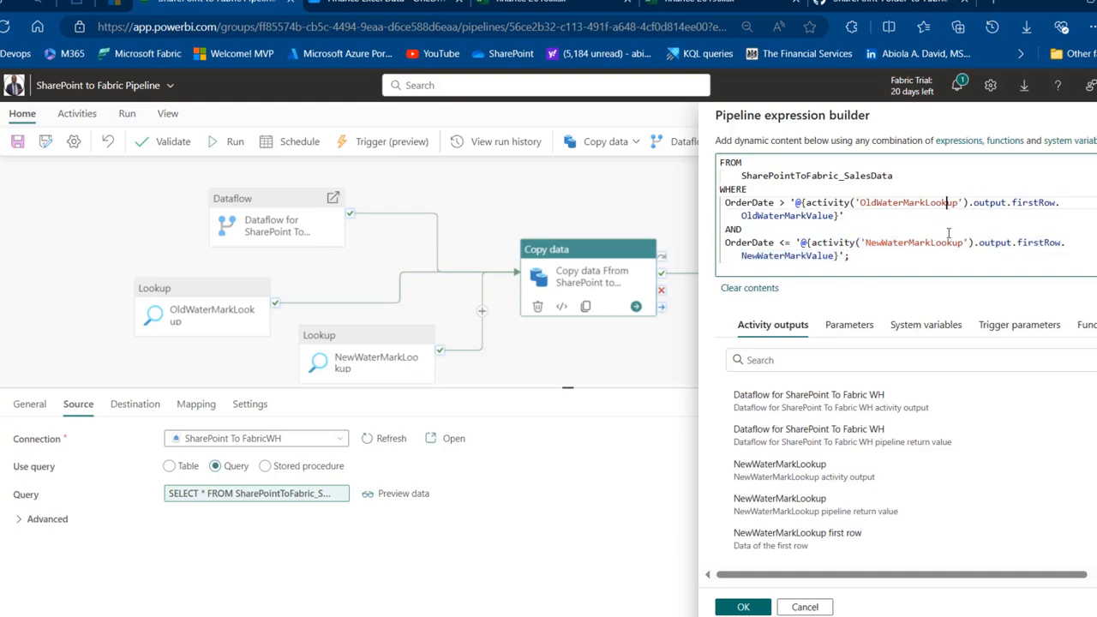
left_click(948, 243)
left_click(743, 607)
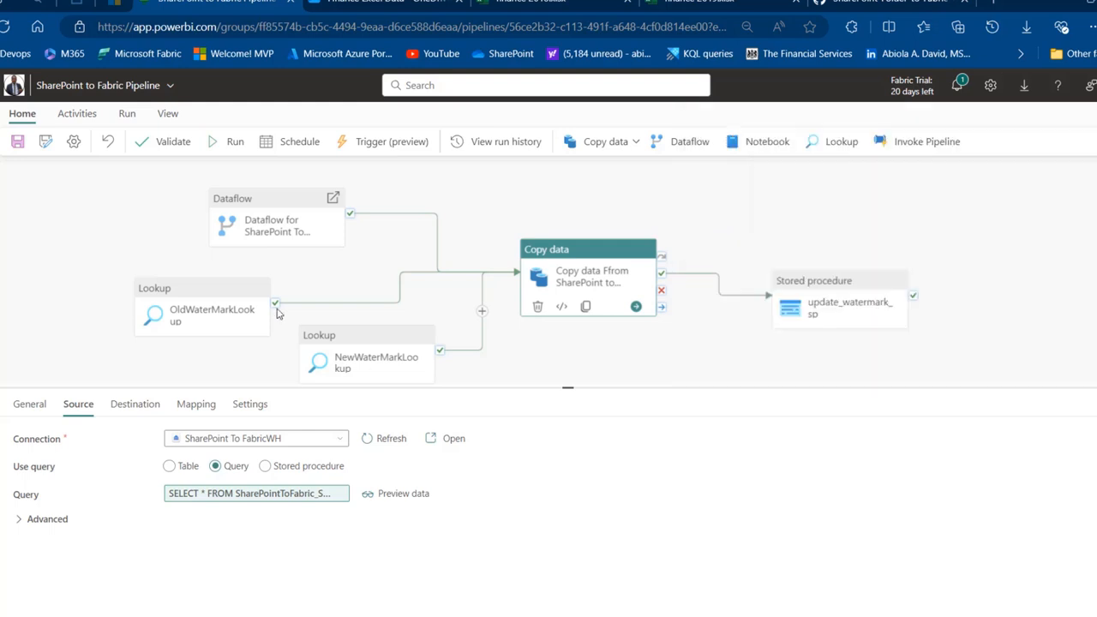
- Review the Copy data activity's destination table and the procedure name and parameters of the update_watermark_sp activity
left_click(135, 404)
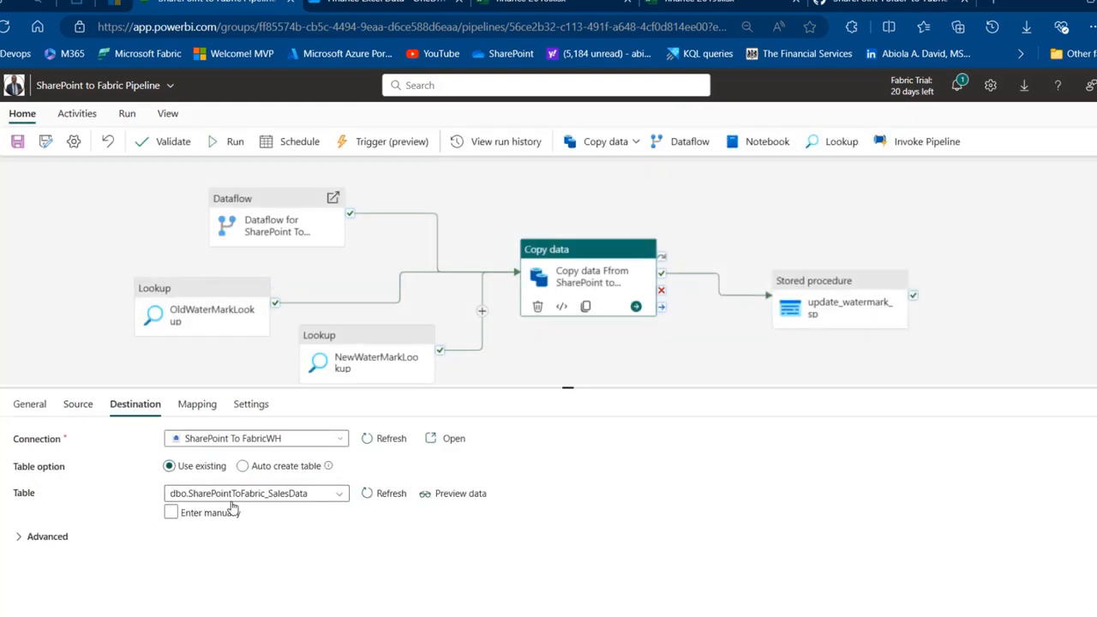
left_click(824, 285)
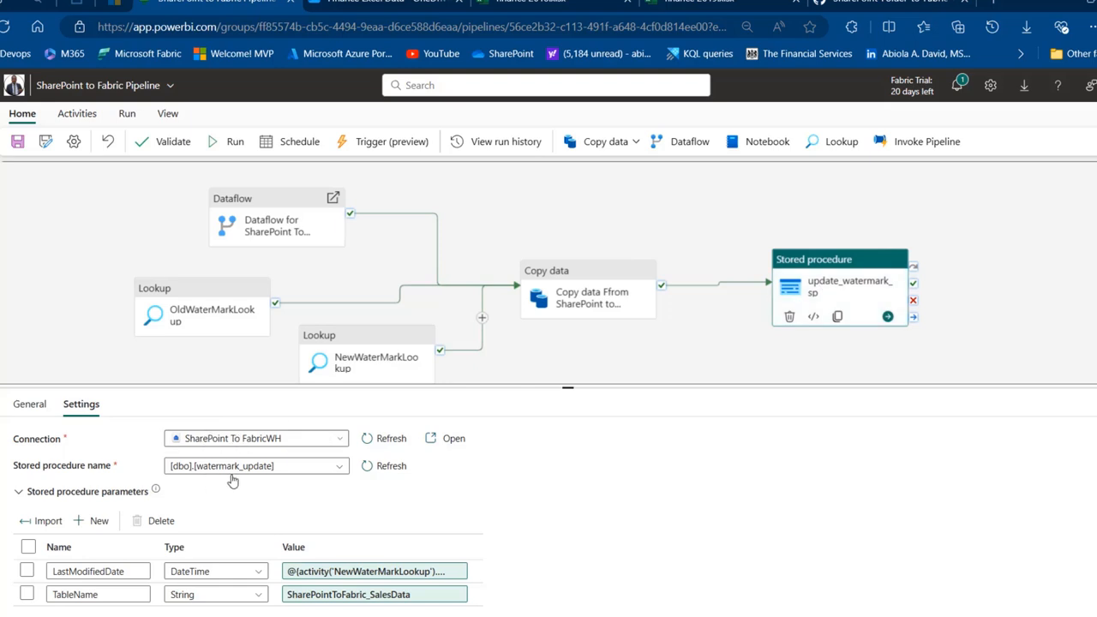
left_click(356, 570)
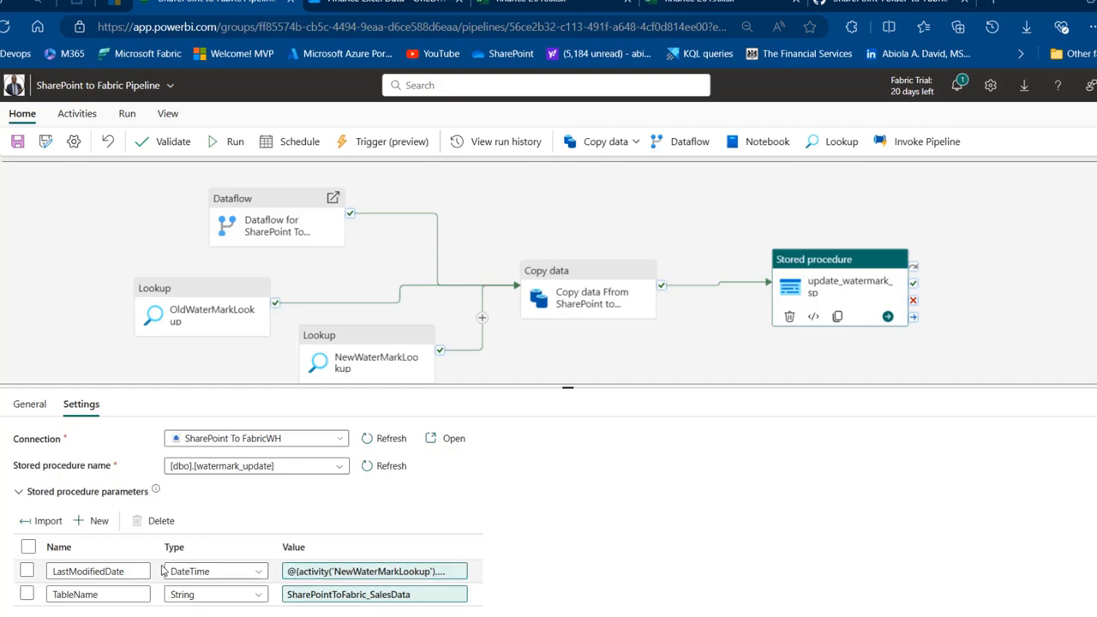
- Validate the pipeline, then save and run it
left_click(174, 146)
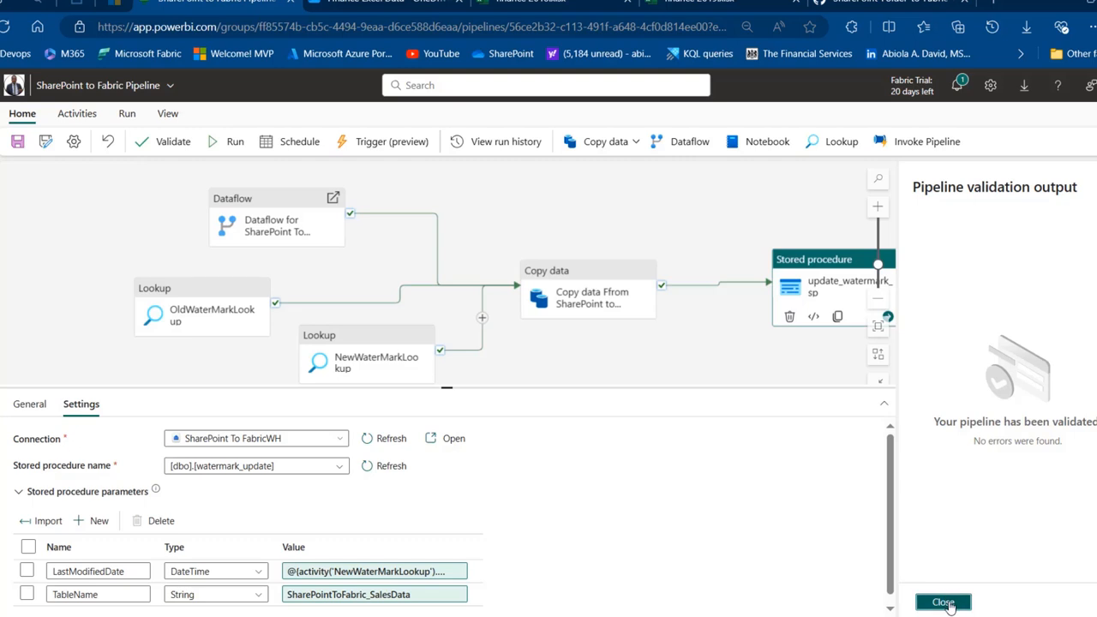
left_click(943, 602)
left_click(287, 142)
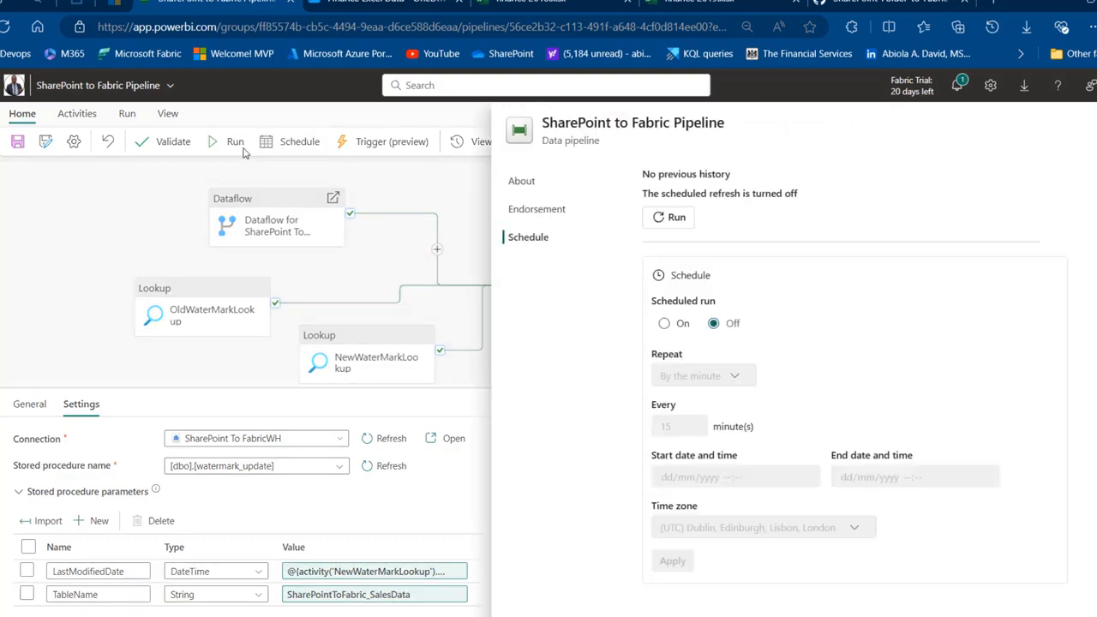
left_click(239, 152)
left_click(238, 148)
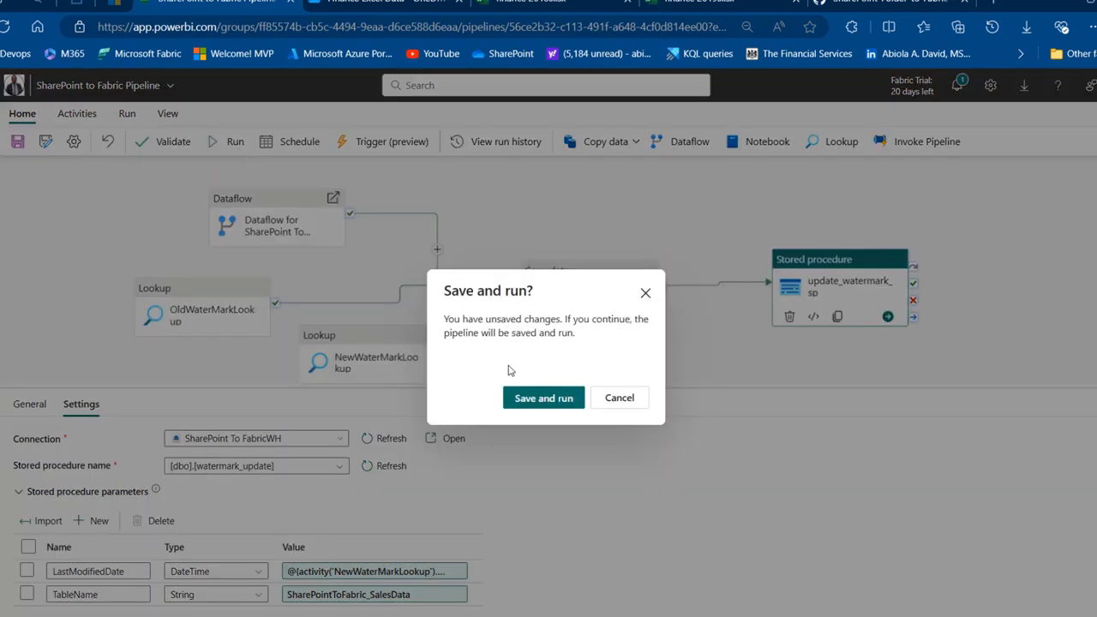
left_click(531, 399)
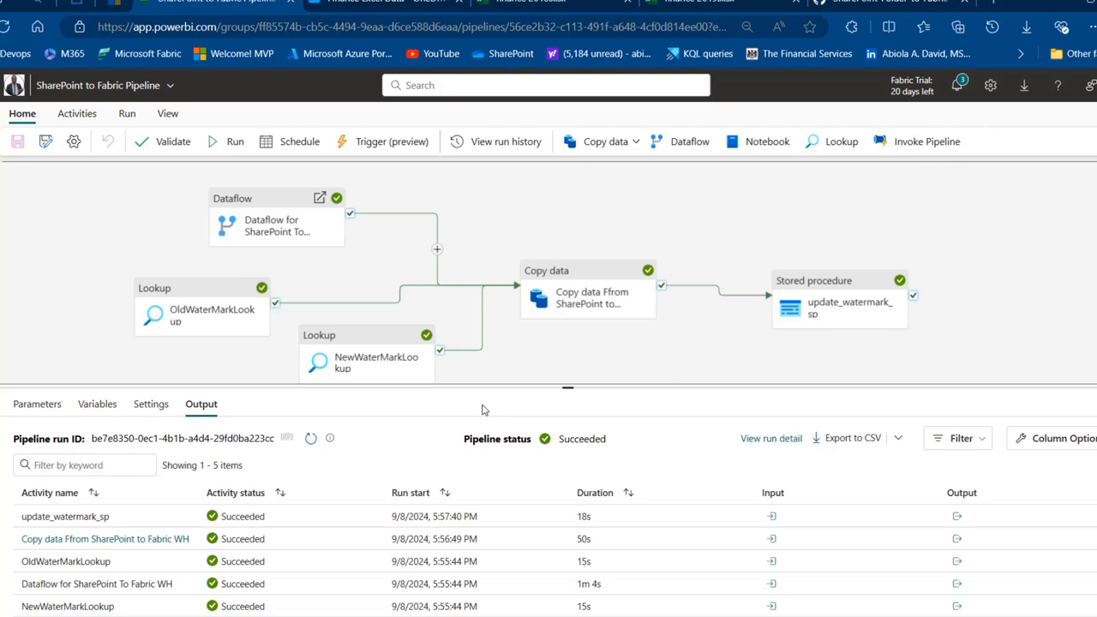
- Examine the activity output of the run, open the pipeline's run history in Monitor and refresh its status
left_click_drag(567, 387, 568, 299)
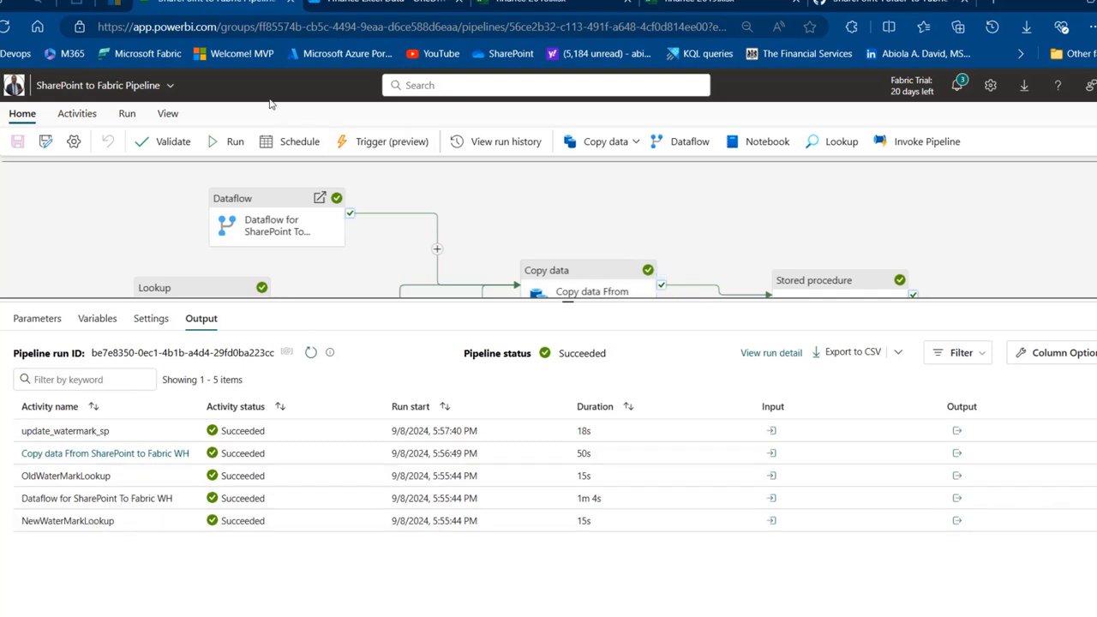
left_click(129, 116)
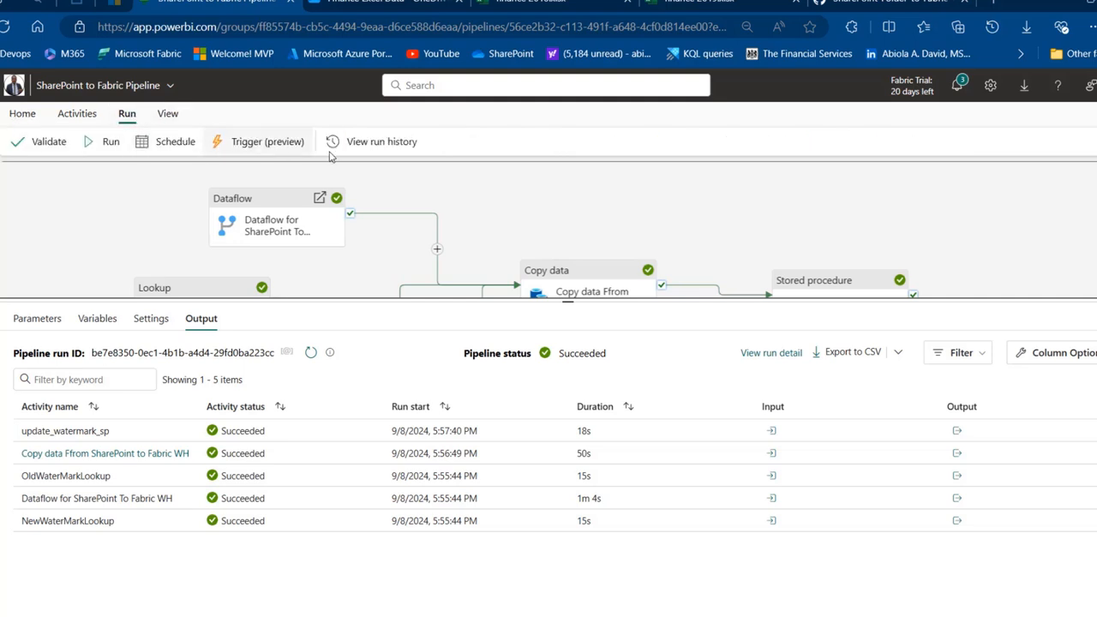
left_click(377, 142)
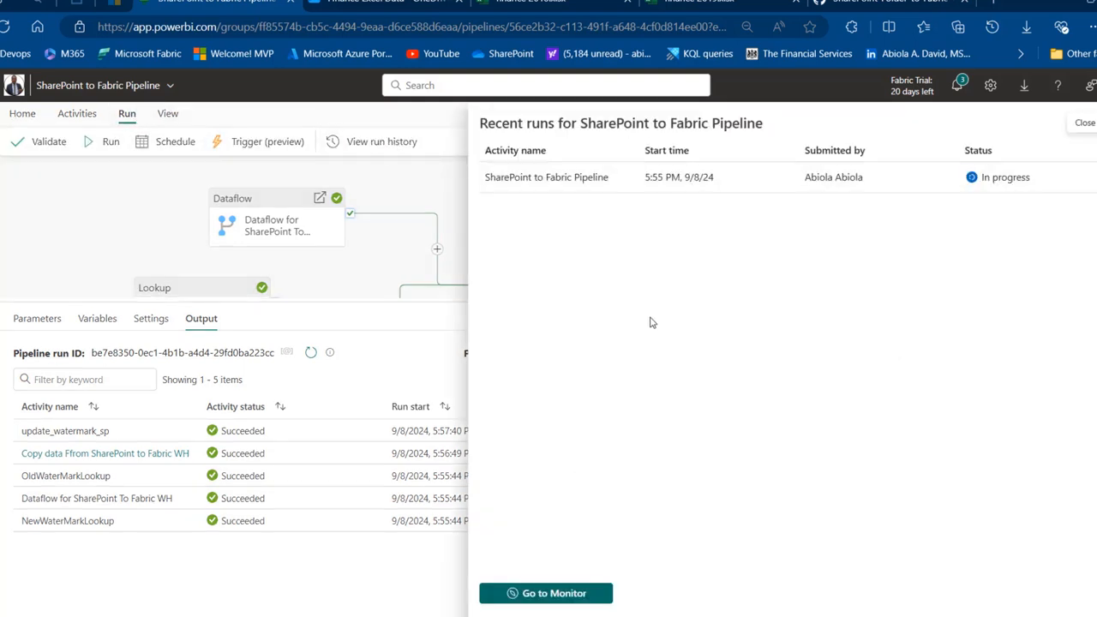
left_click(585, 600)
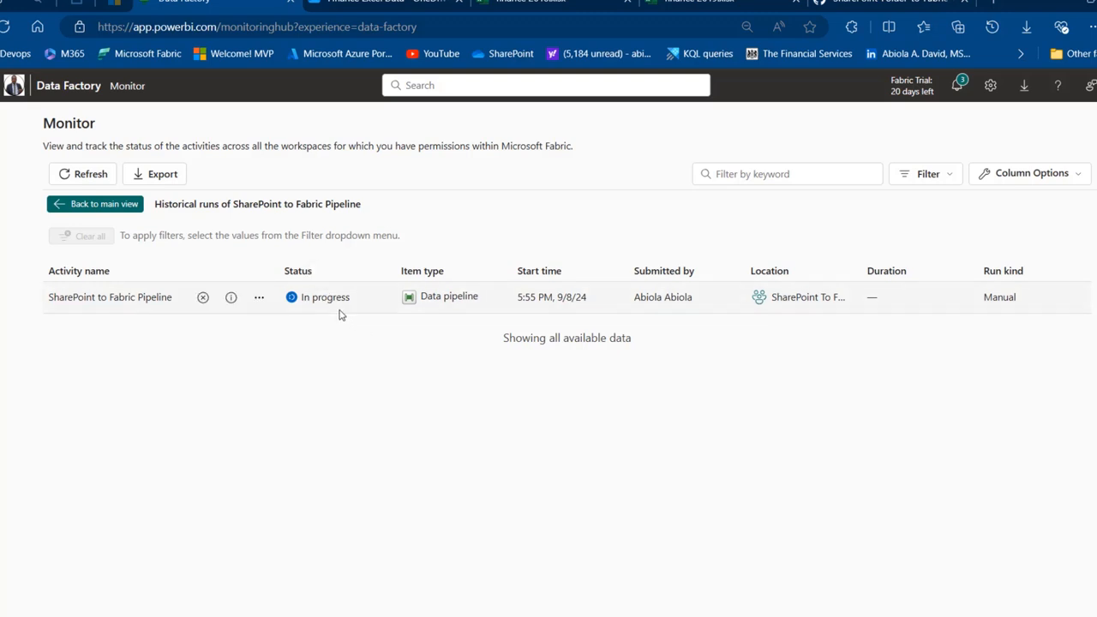
left_click(79, 175)
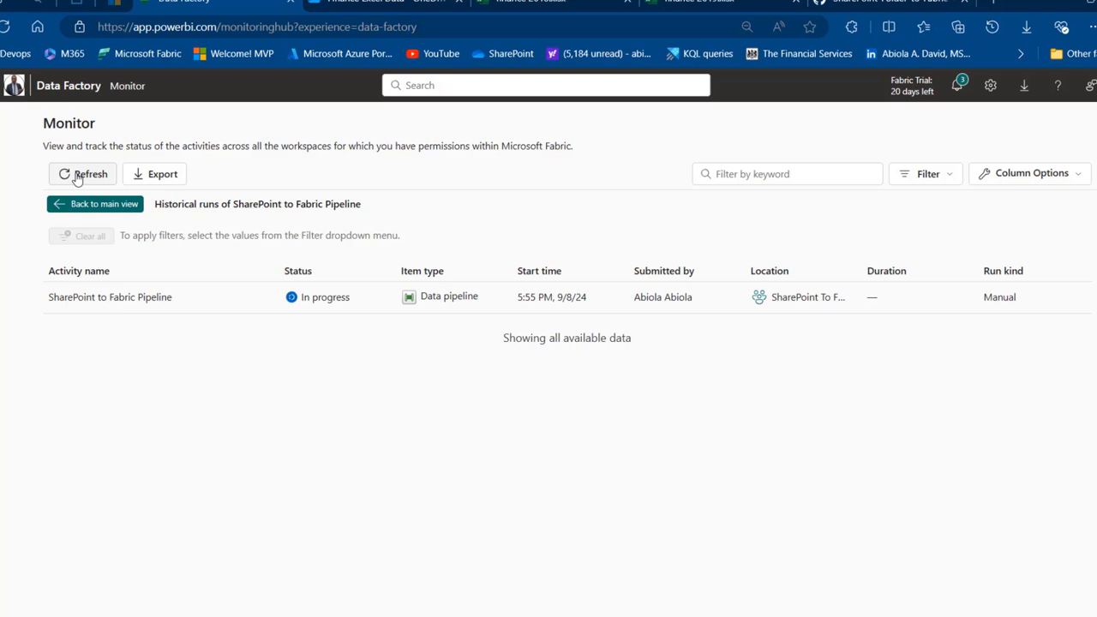
left_click(77, 175)
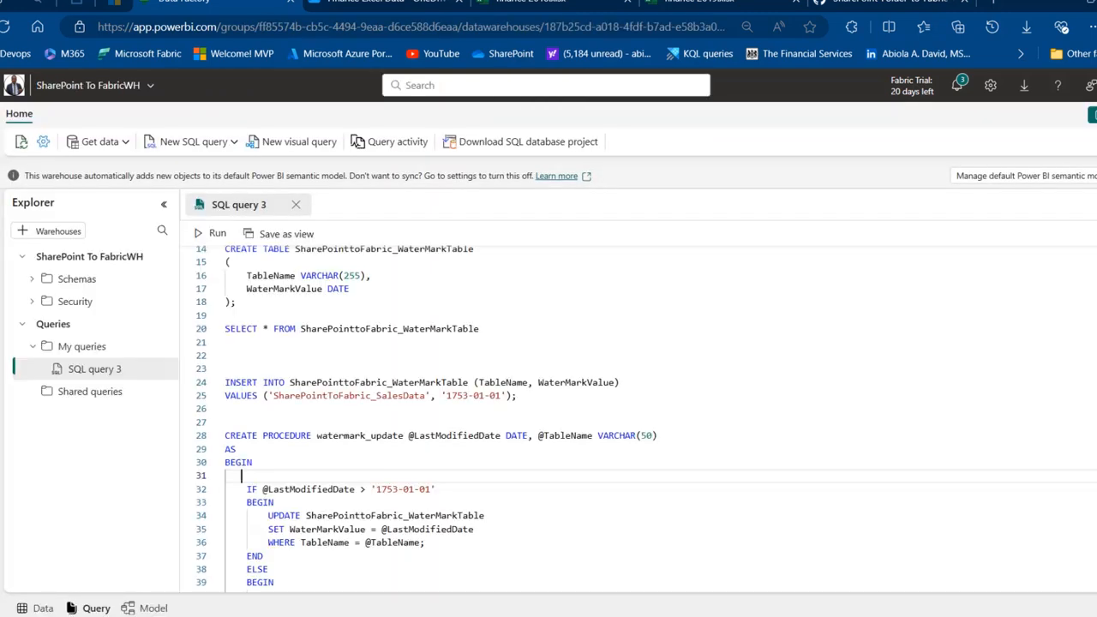
- In the SharePoint To FabricWH query, change the SELECT statement's table to SharePointToFabric_SalesData and run only that statement
left_click(503, 328)
left_click(311, 329, "shift")
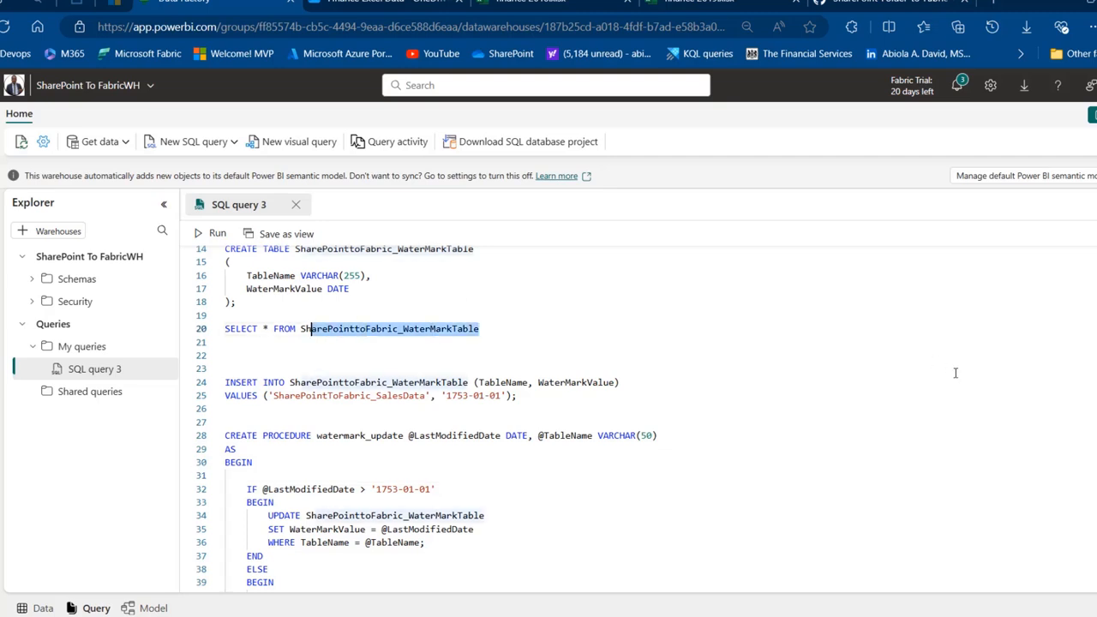
scroll(620, 258, "up", 3)
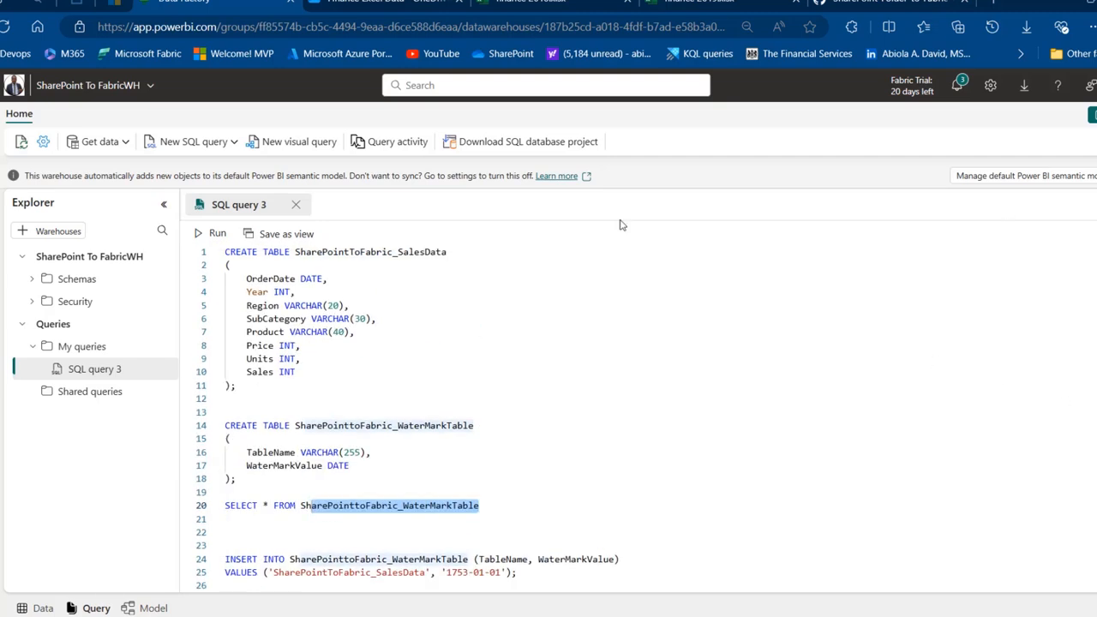
double_click(335, 254)
key("ctrl+c")
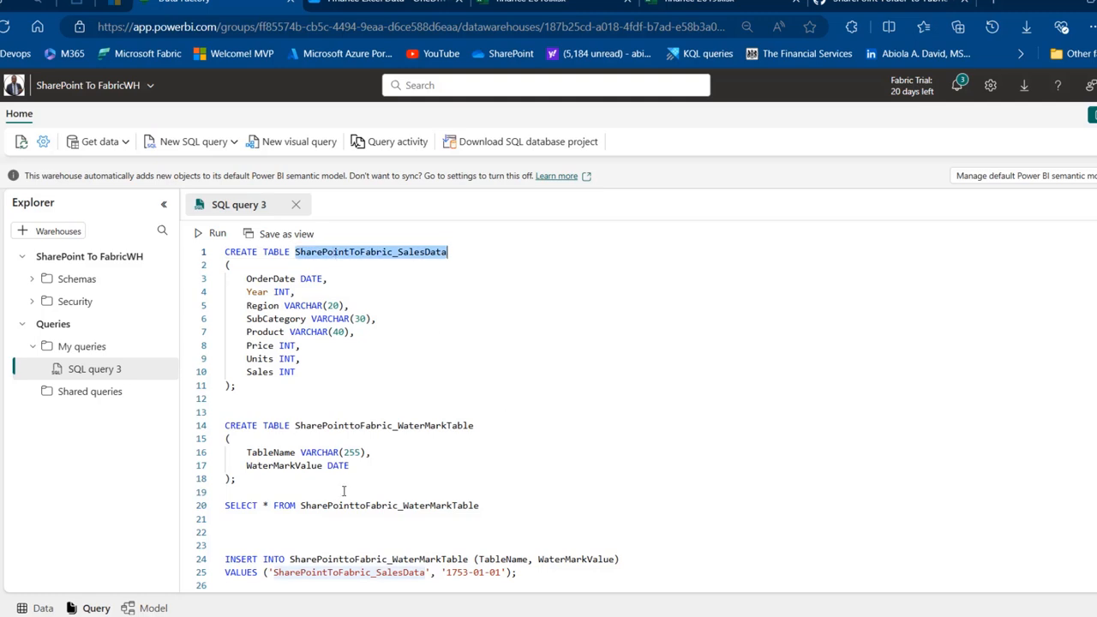
double_click(333, 505)
key("ctrl+v")
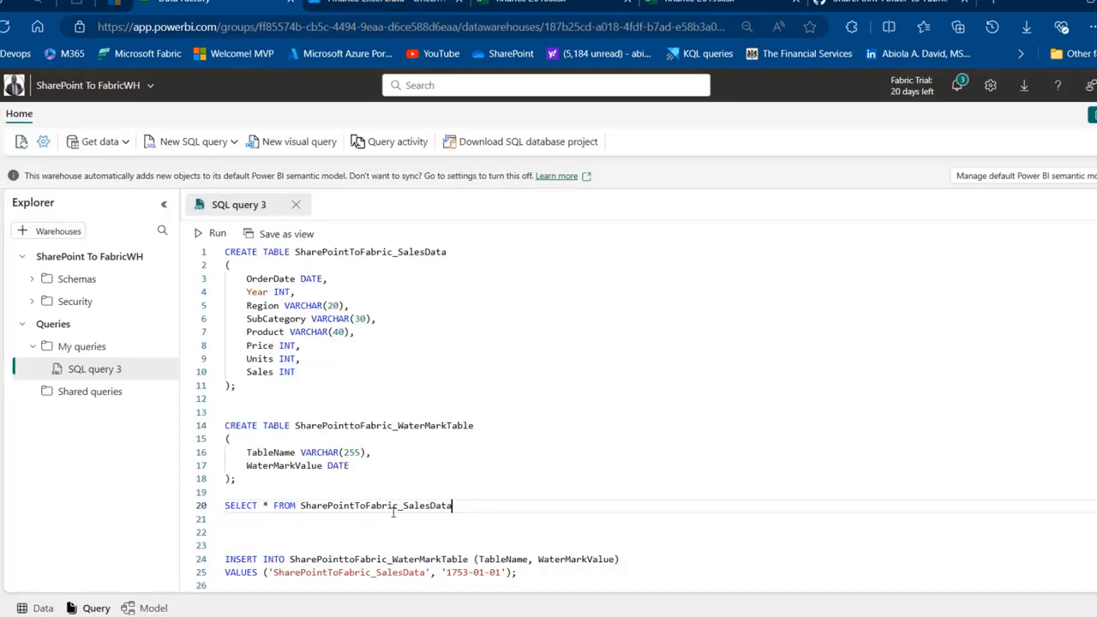
triple_click(394, 512)
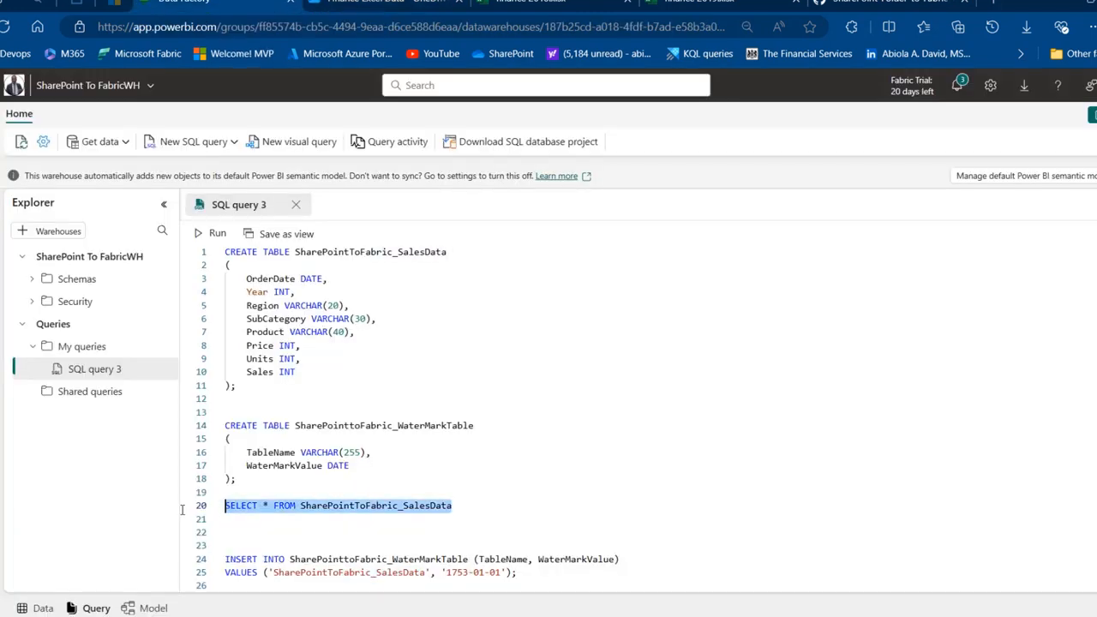
left_click(210, 233)
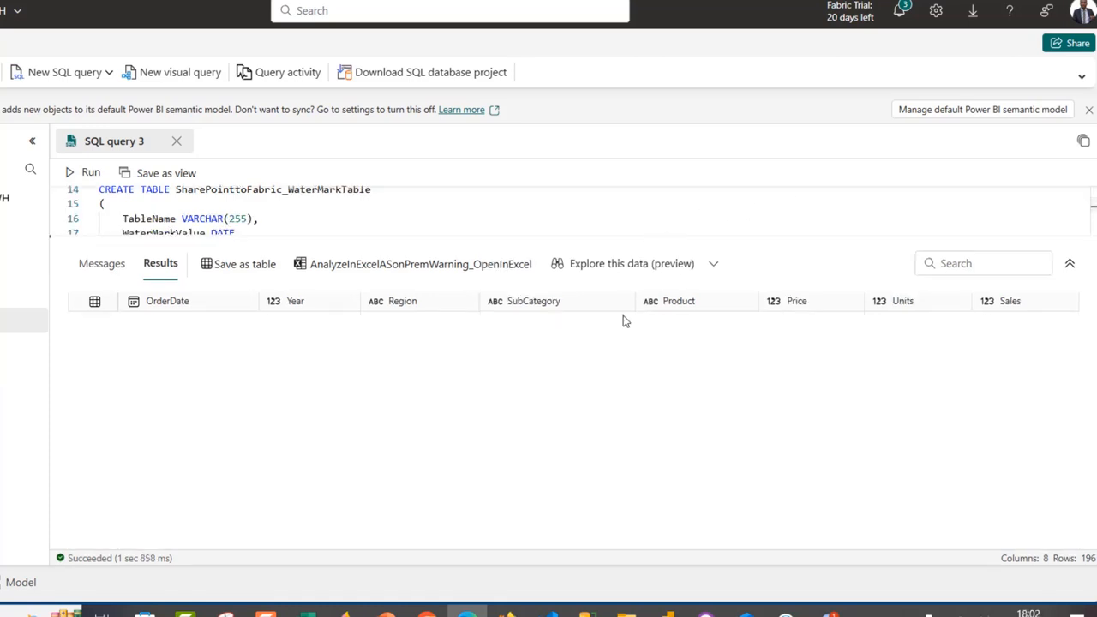
- Add the statement TRUNCATE TABLE SharePointToFabric_SalesData on its own line below the SELECT statement
left_click_drag(630, 250, 580, 513)
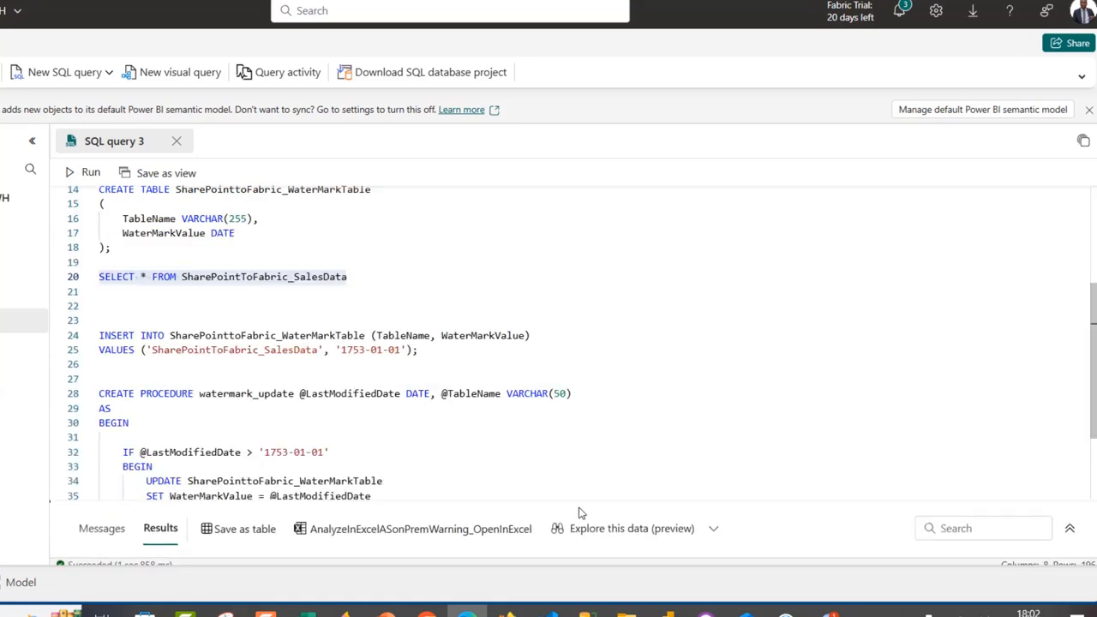
left_click(364, 275)
key("Return")
key("Return")
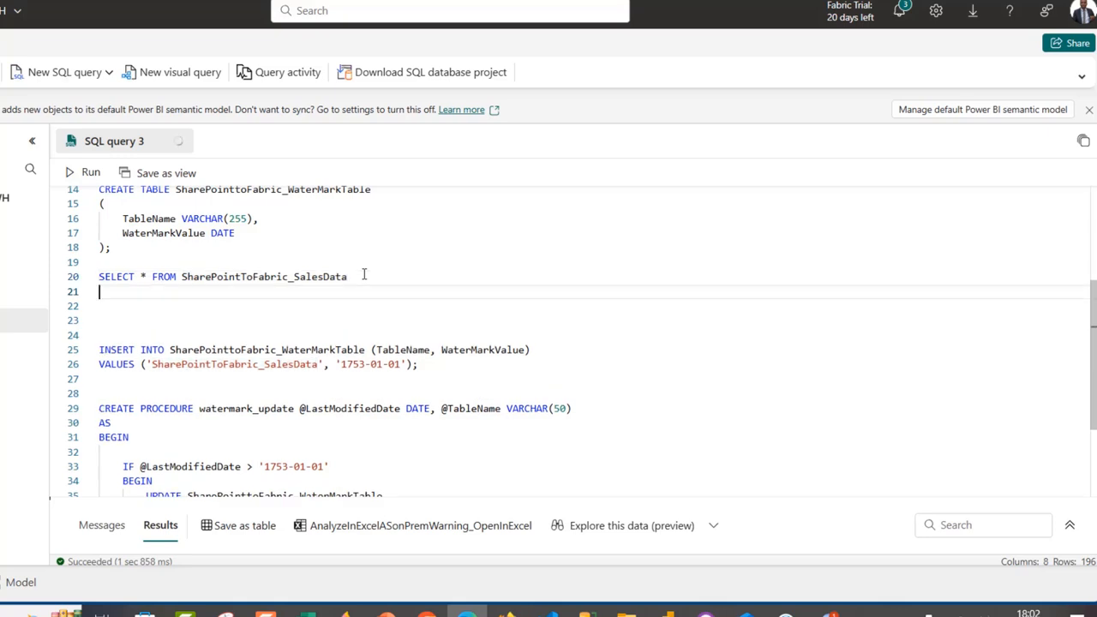
type("TRUNCA")
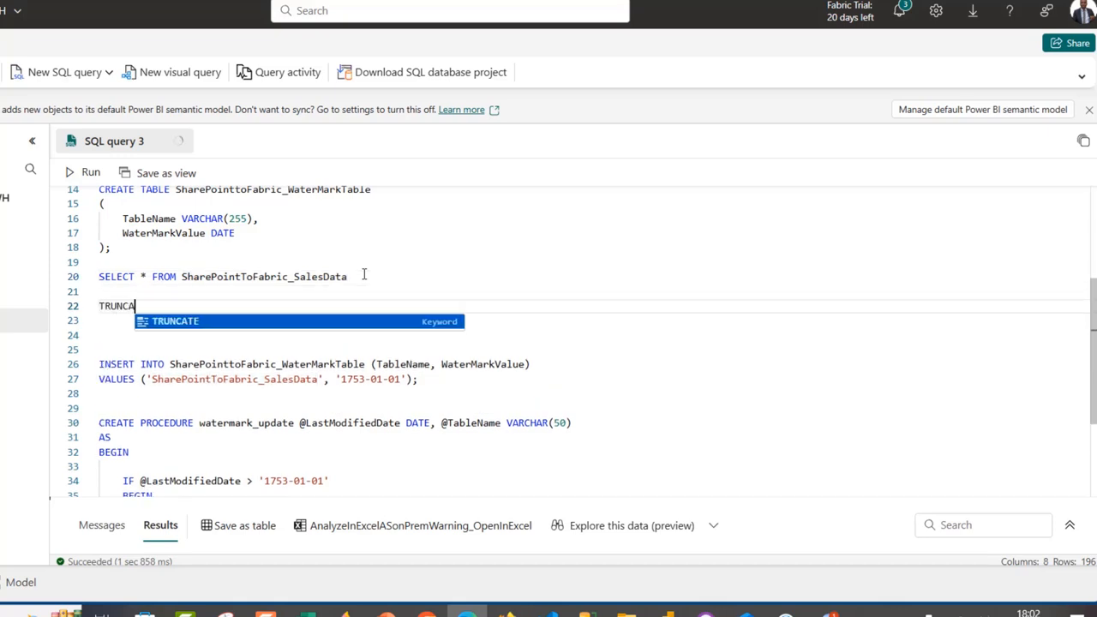
type("TE TABLWE")
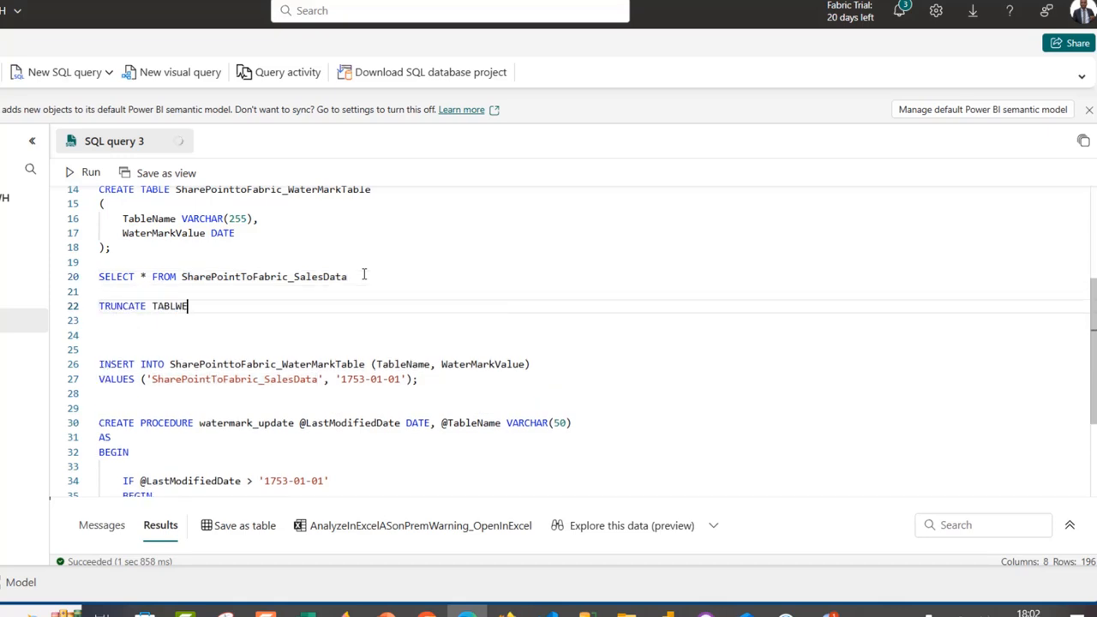
key("BackSpace")
key("BackSpace")
type("E")
double_click(253, 277)
left_click(235, 305)
key("ctrl+v")
- Run only the TRUNCATE TABLE statement and enlarge the results area to read its messages
left_click_drag(426, 307, 63, 310)
left_click(85, 172)
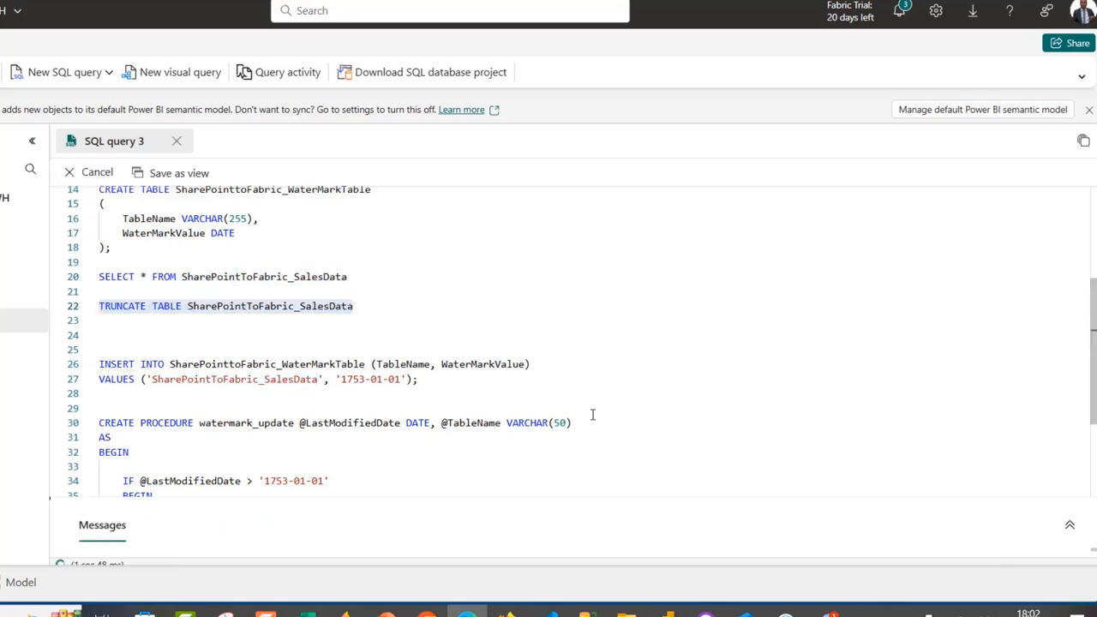
left_click_drag(609, 497, 651, 264)
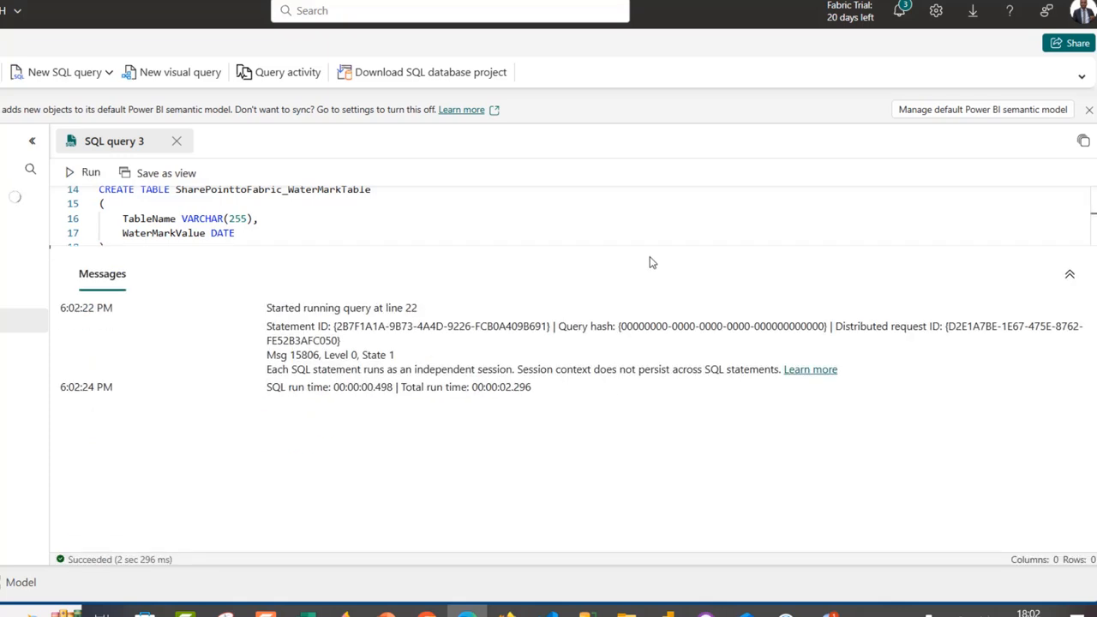
- Rerun the SELECT statement on SharePointToFabric_SalesData to check the table's contents, and return to the SharePoint to Fabric Pipeline
left_click_drag(650, 258, 666, 573)
left_click_drag(380, 275, 49, 274)
left_click(90, 173)
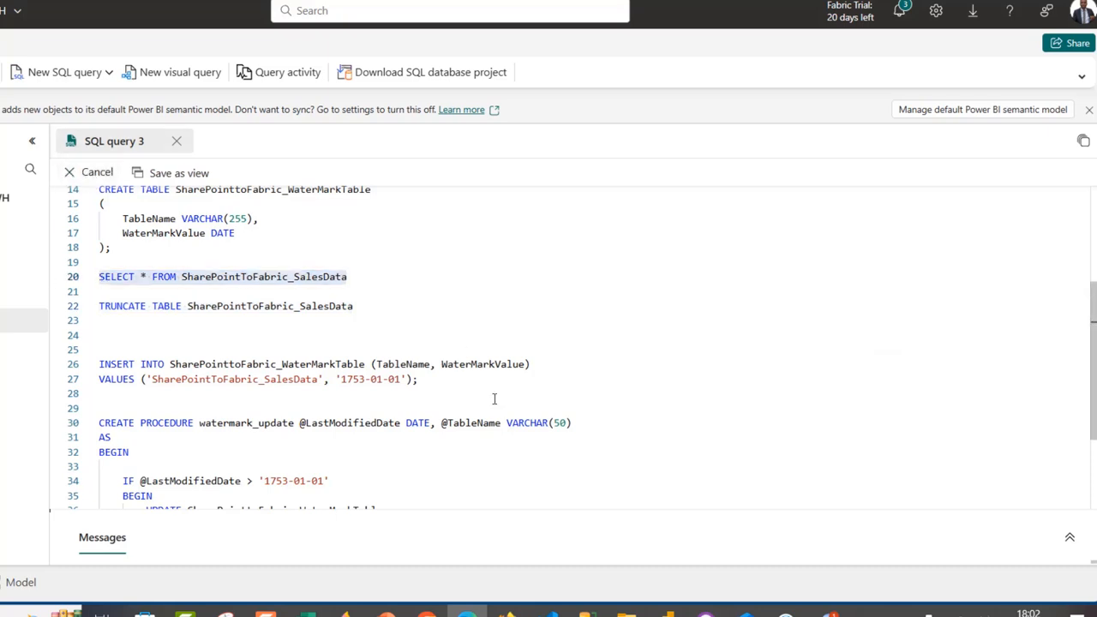
left_click_drag(607, 512, 633, 211)
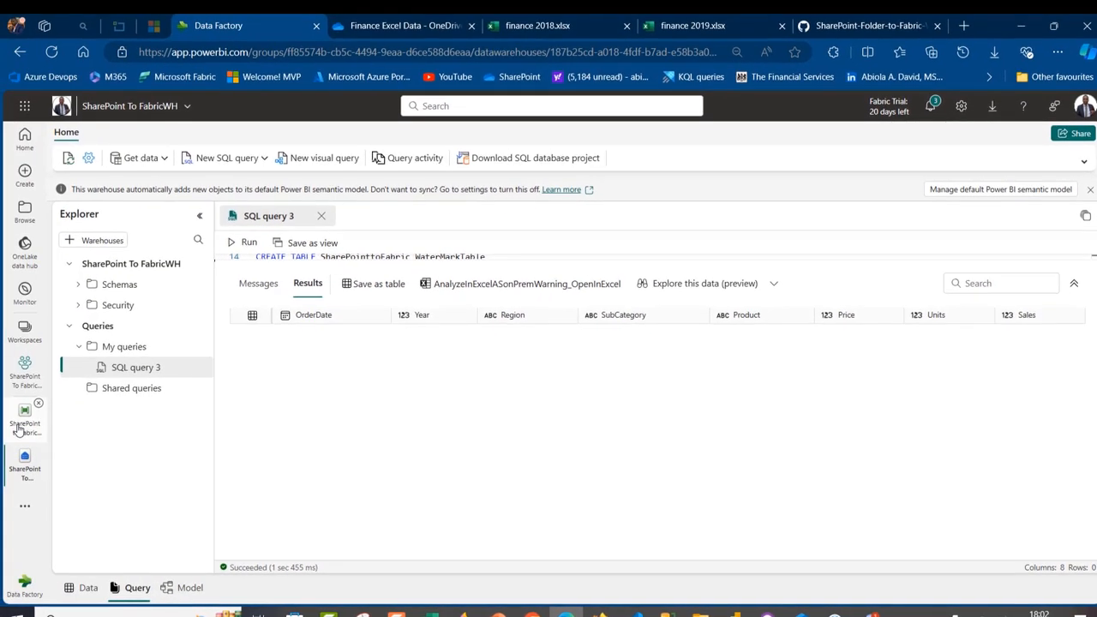
left_click(18, 429)
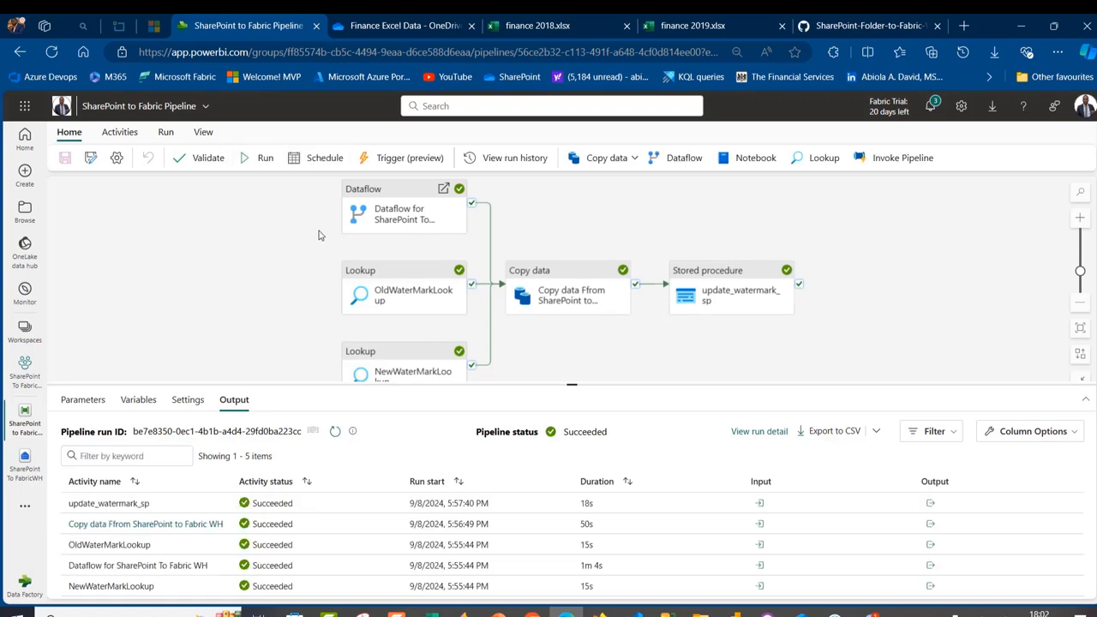
- Run the SharePoint to Fabric Pipeline and check its historical runs in Monitor, refreshing the list
left_click(262, 158)
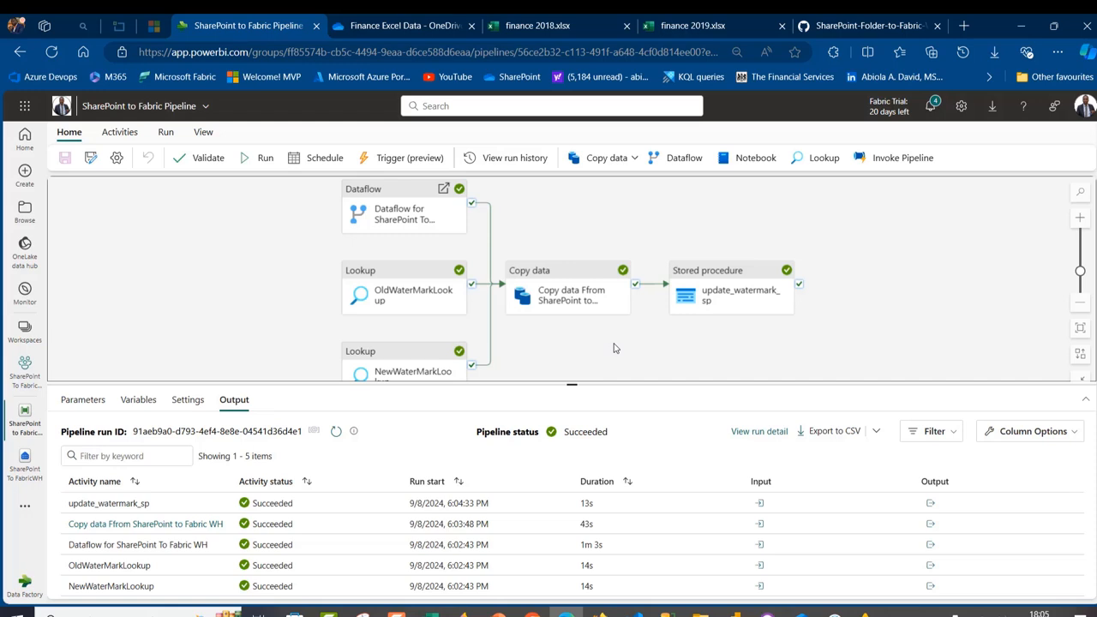
left_click(166, 132)
left_click(400, 158)
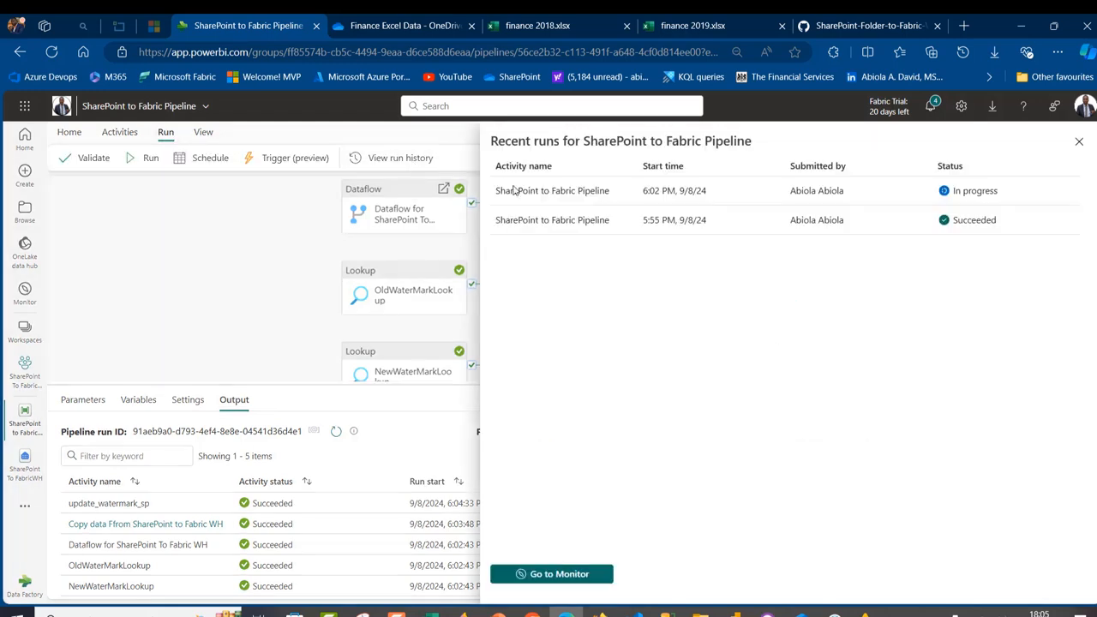
left_click(556, 575)
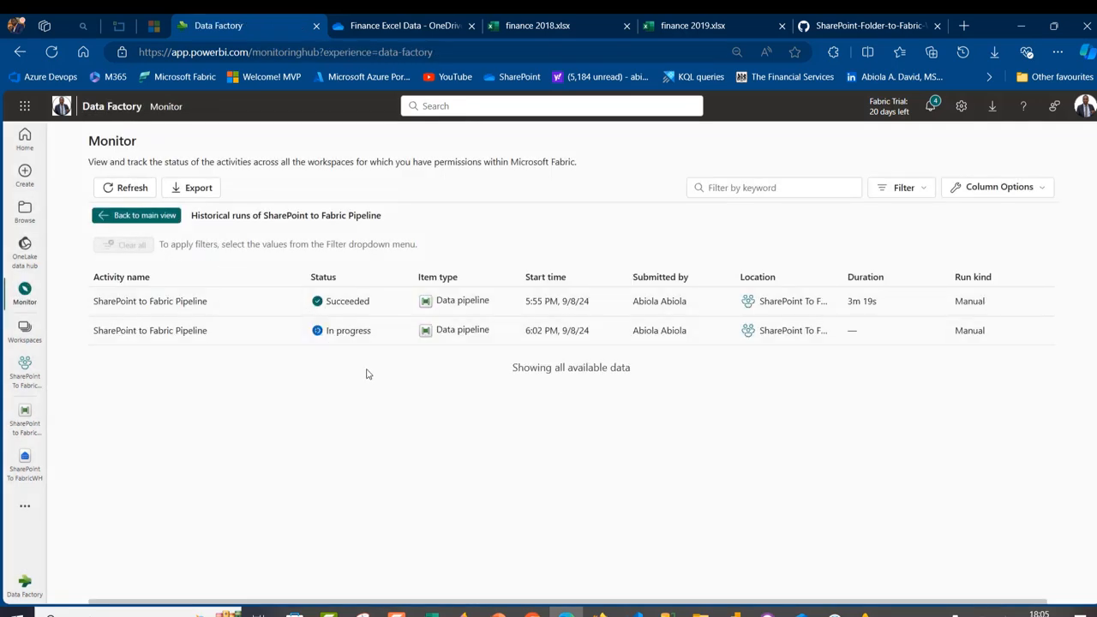
left_click(129, 190)
- Run only the SELECT statement on SharePointToFabric_SalesData in the SharePoint To FabricWH query and examine the loaded rows
left_click(19, 479)
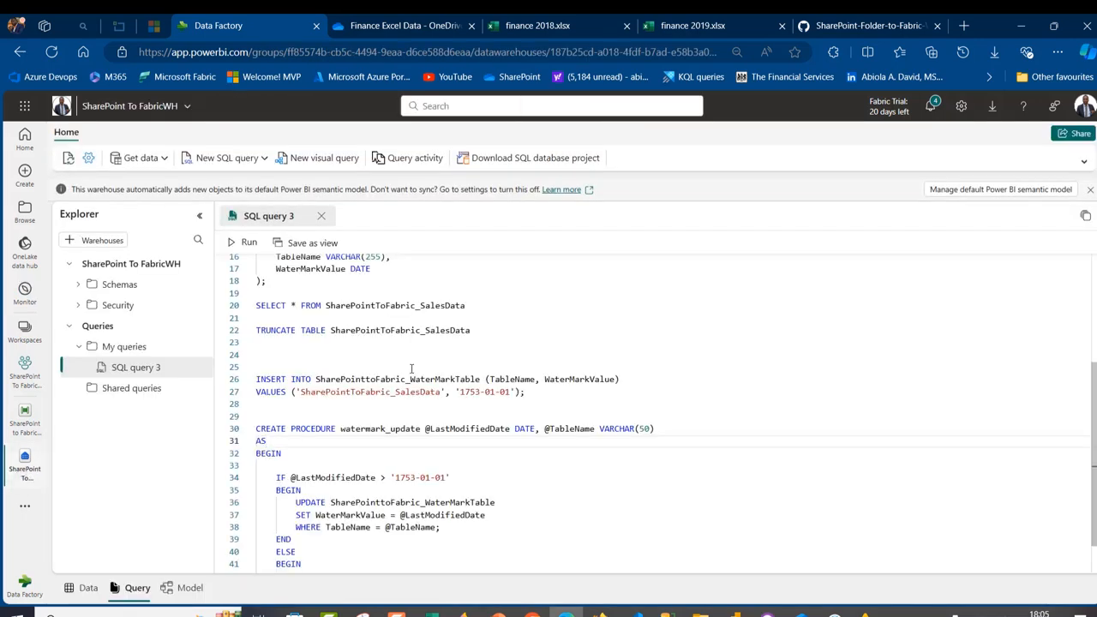
left_click_drag(487, 309, 218, 310)
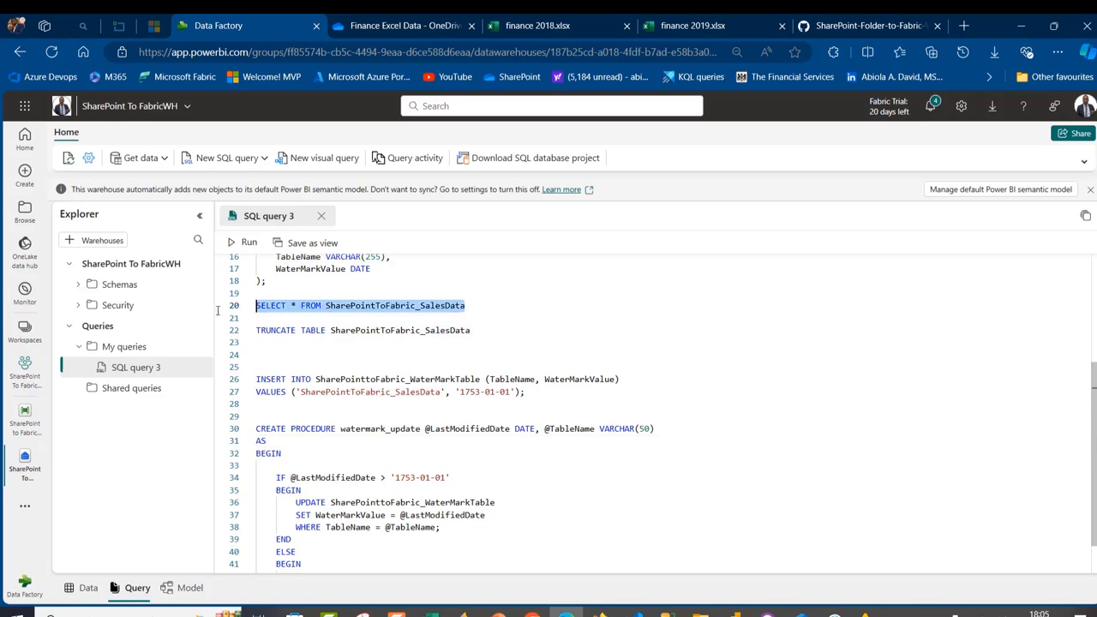
left_click(243, 243)
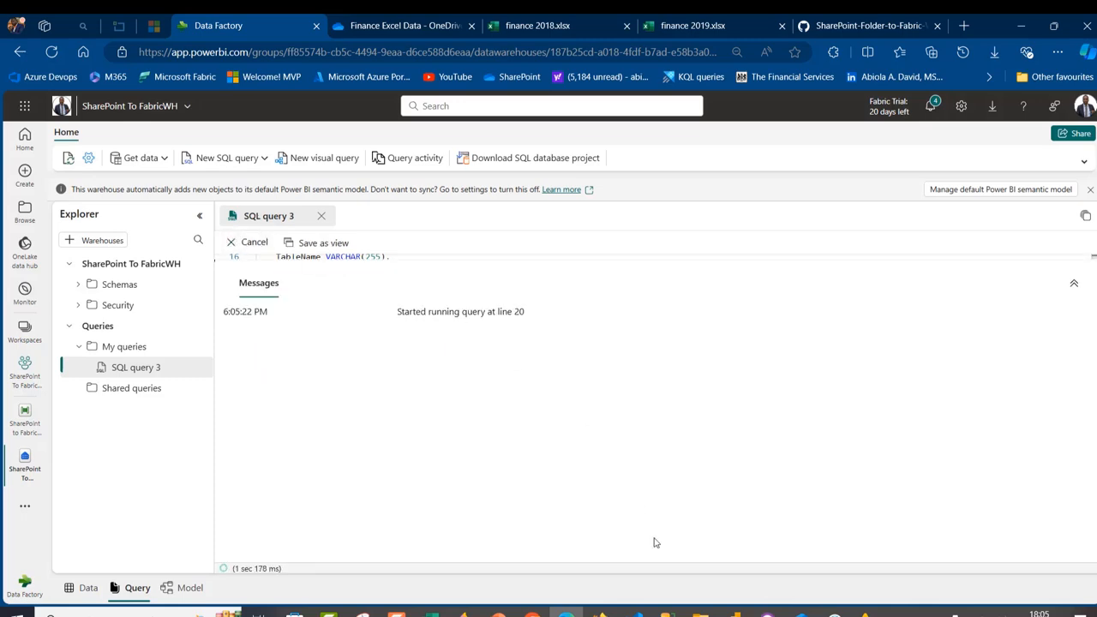
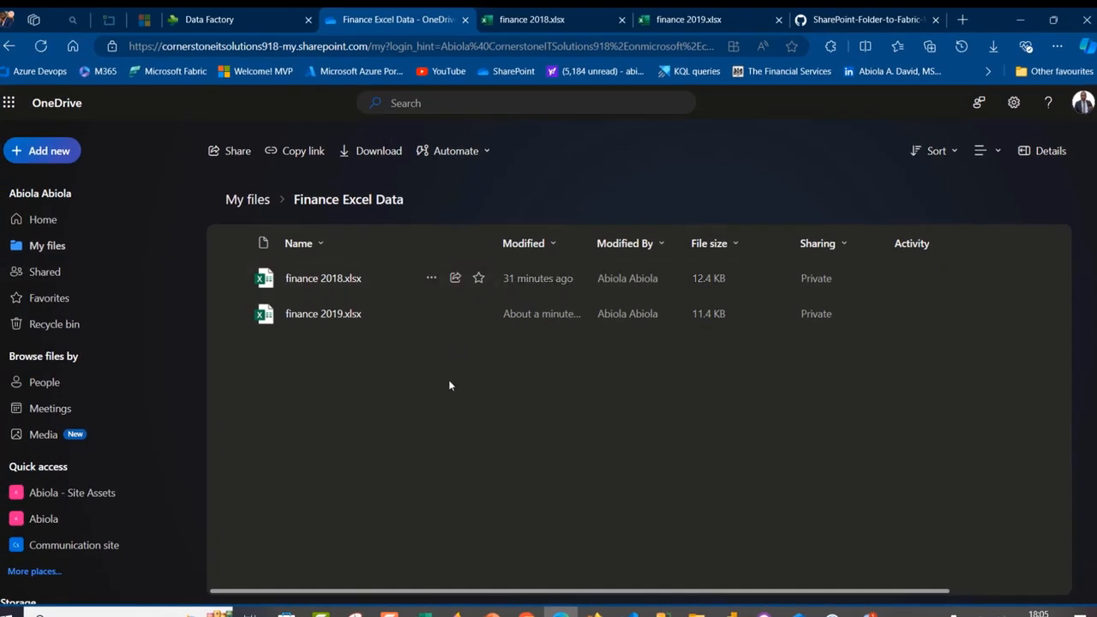
left_click(253, 19)
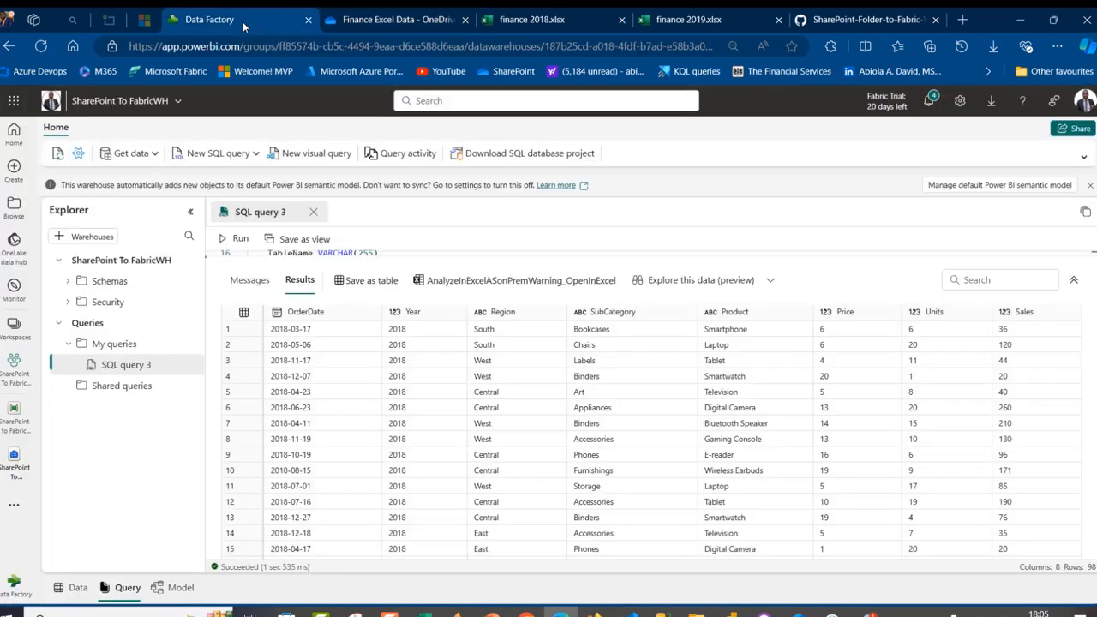
- Recheck the status of the SharePoint to Fabric Pipeline's latest run through its run history in Monitor
left_click(10, 421)
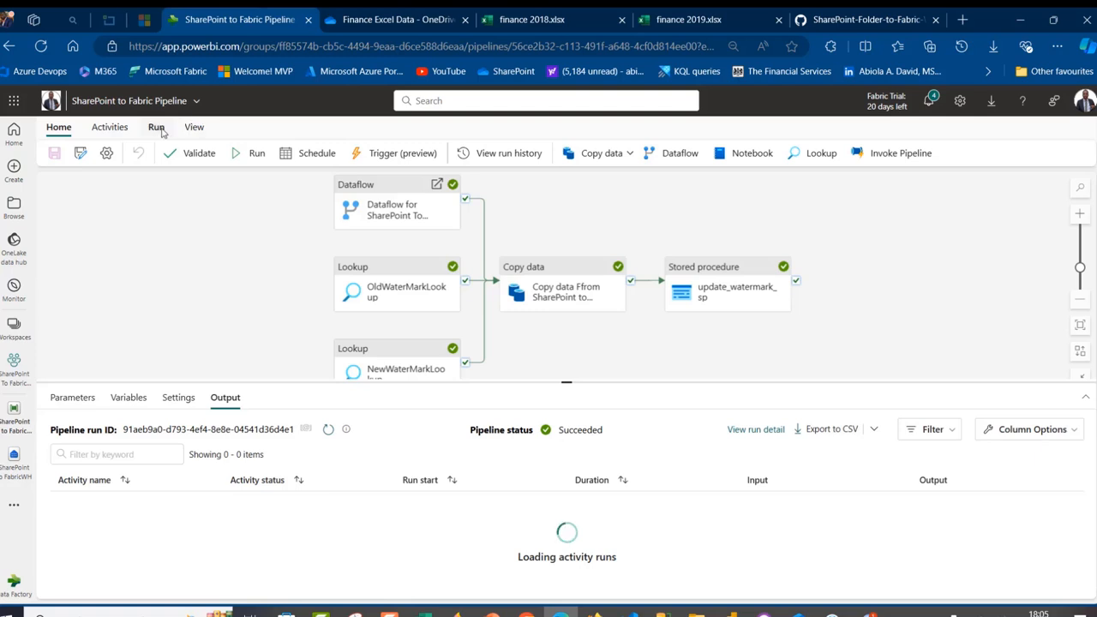
left_click(156, 127)
left_click(385, 152)
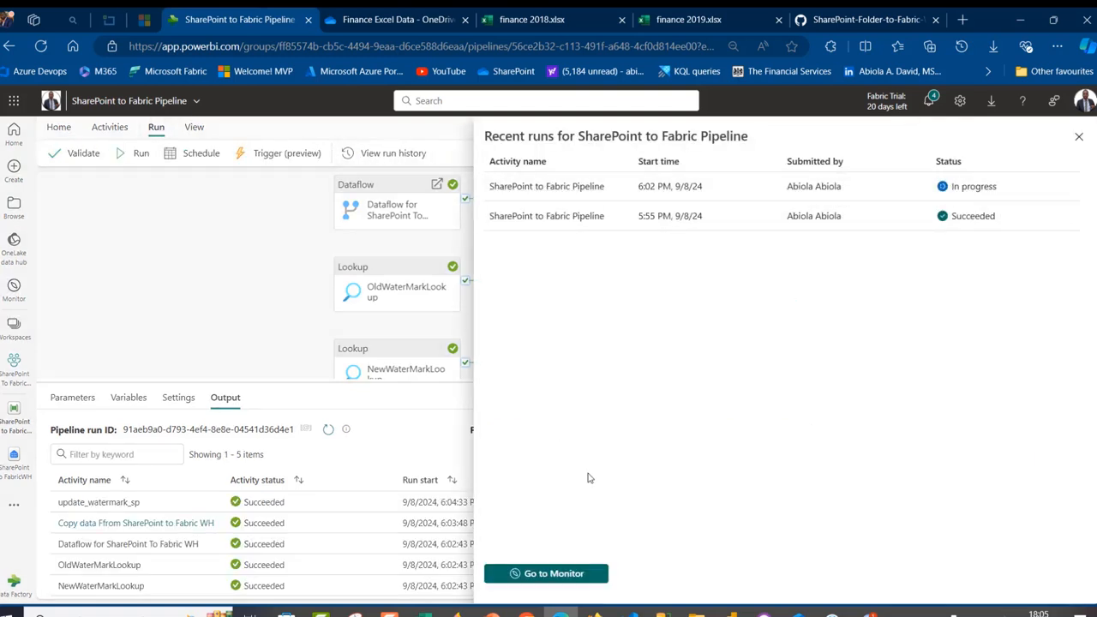
left_click(549, 574)
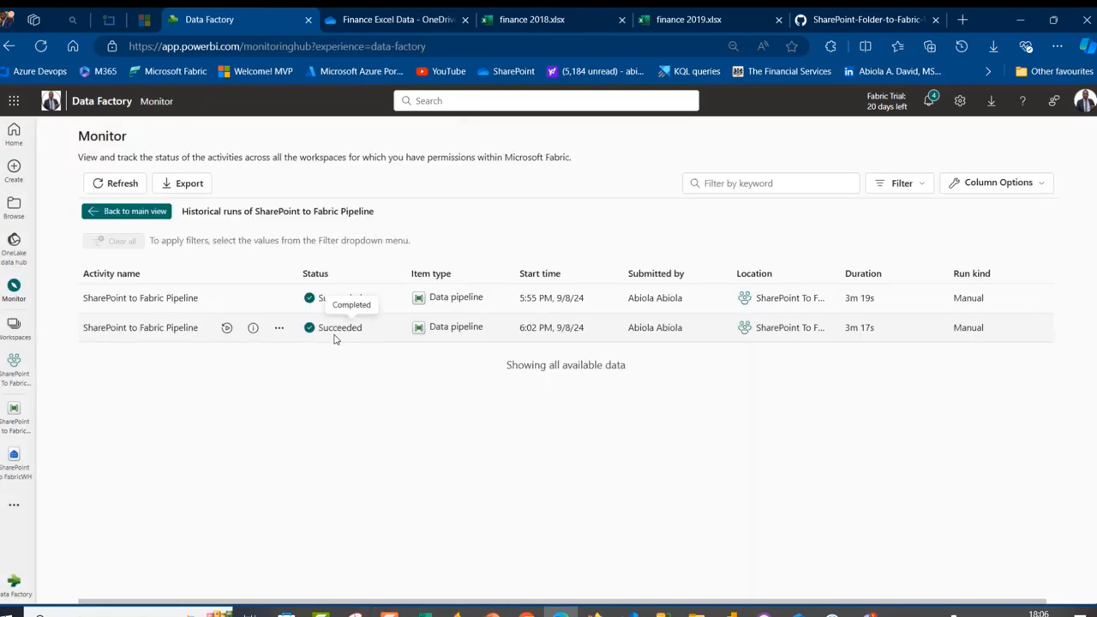
- Turn on scheduled runs for the SharePoint to Fabric Pipeline, repeating by the minute at an interval of 1 minute
left_click(13, 429)
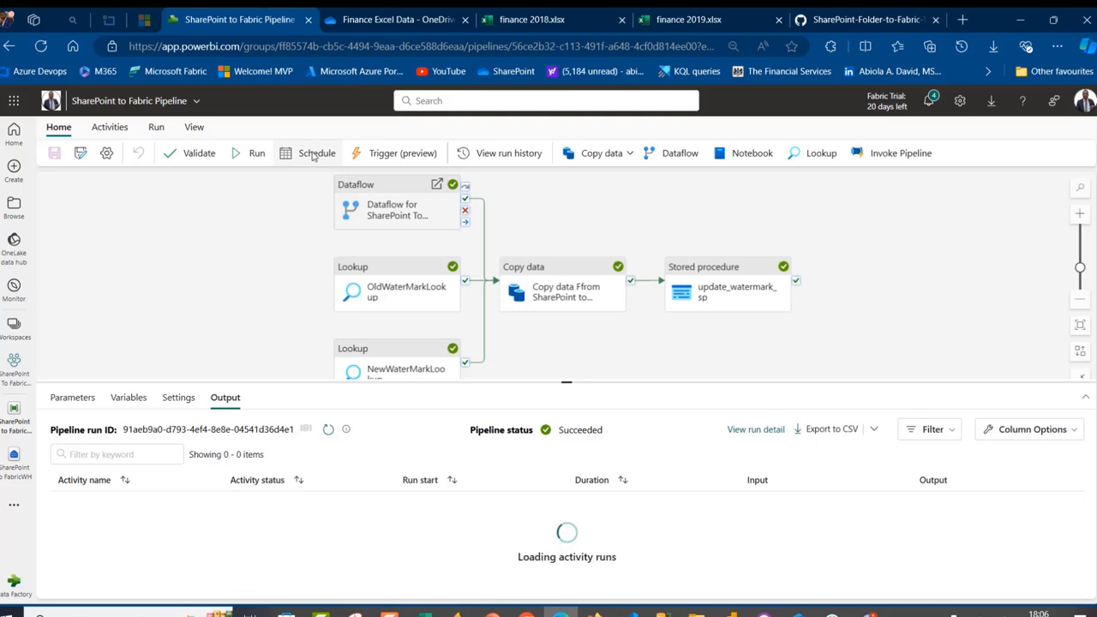
left_click(313, 153)
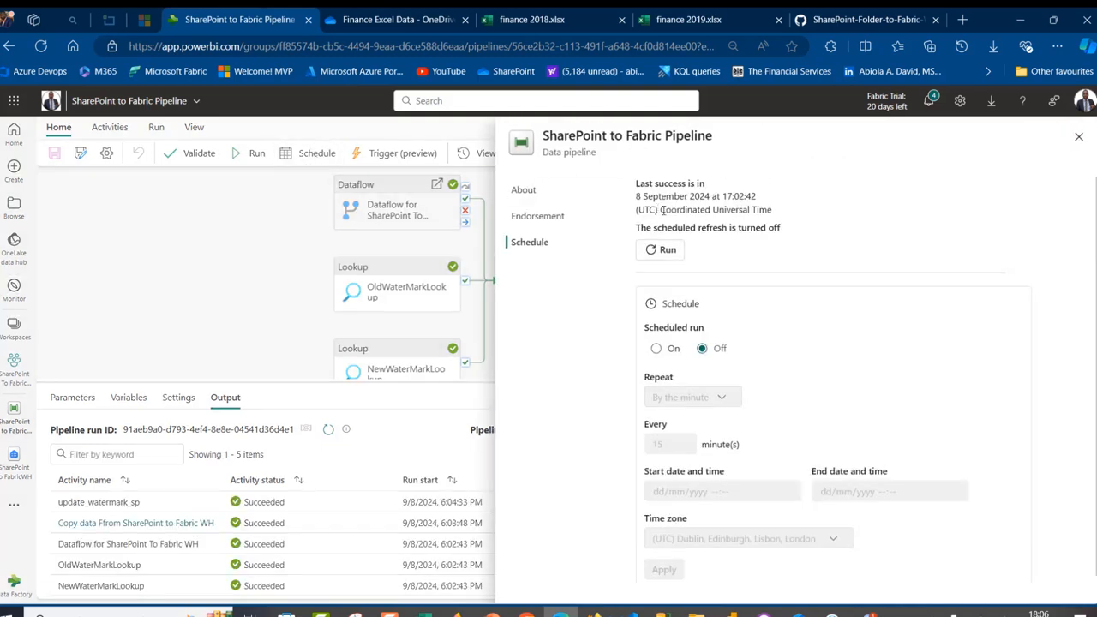
left_click(657, 348)
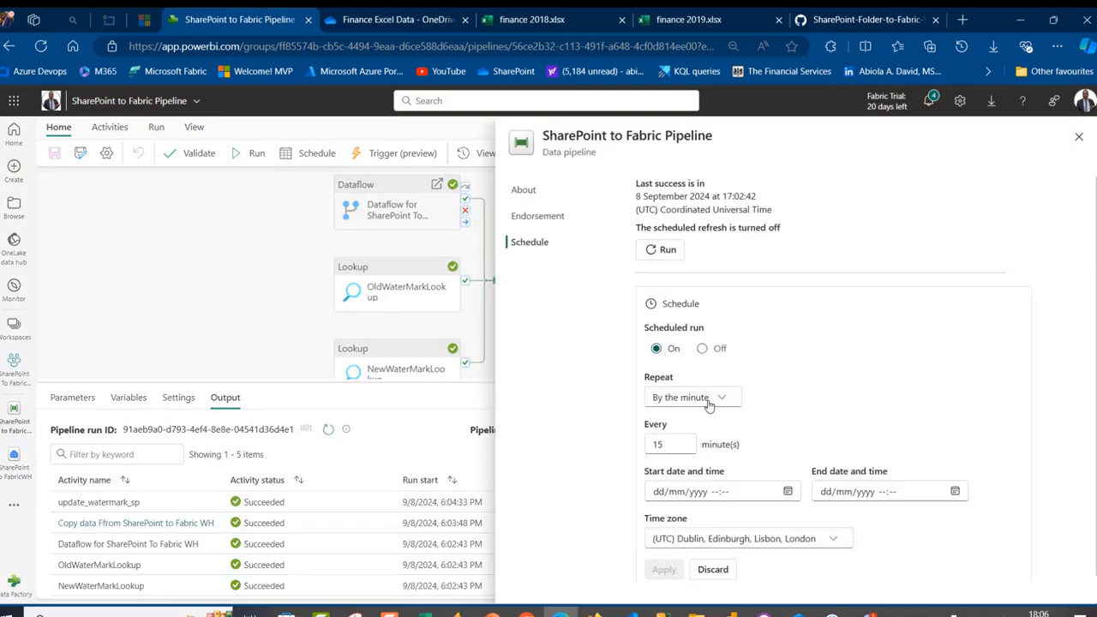
left_click_drag(672, 443, 625, 446)
- Set the pipeline schedule to start 08/09/2024 18:07 and end 08/09/2024 23:06, apply it and close the schedule settings
left_click(788, 492)
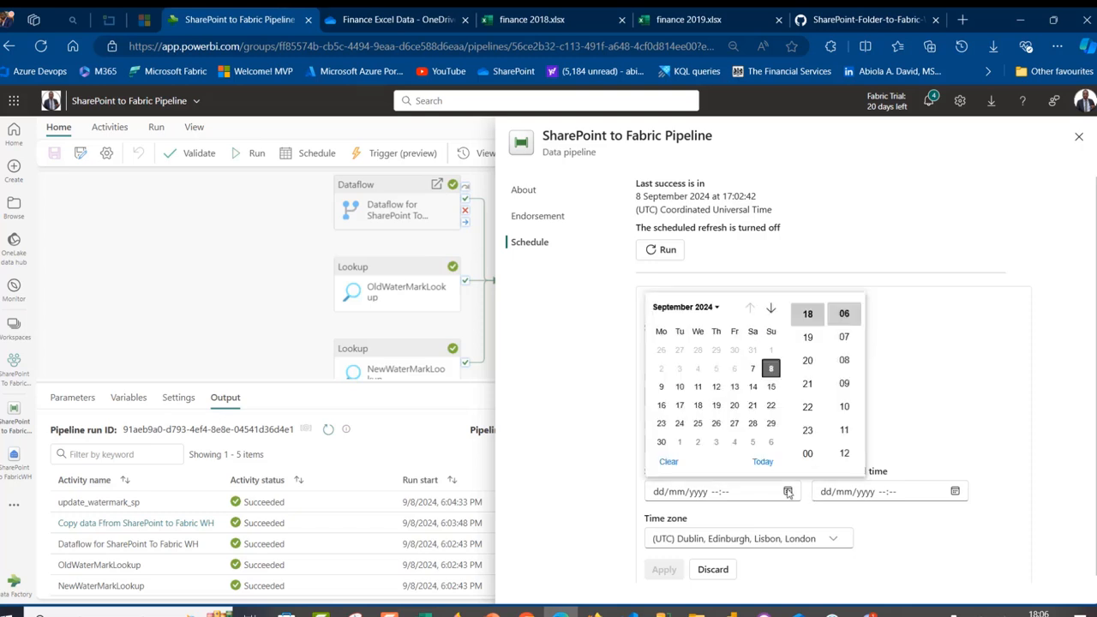
left_click(844, 336)
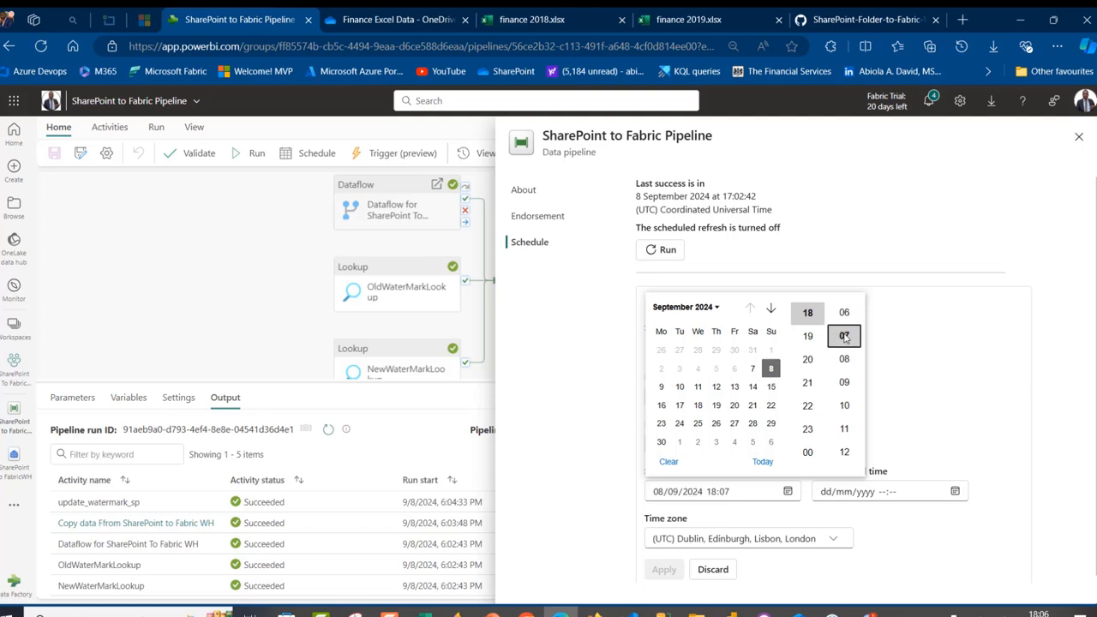
left_click(923, 343)
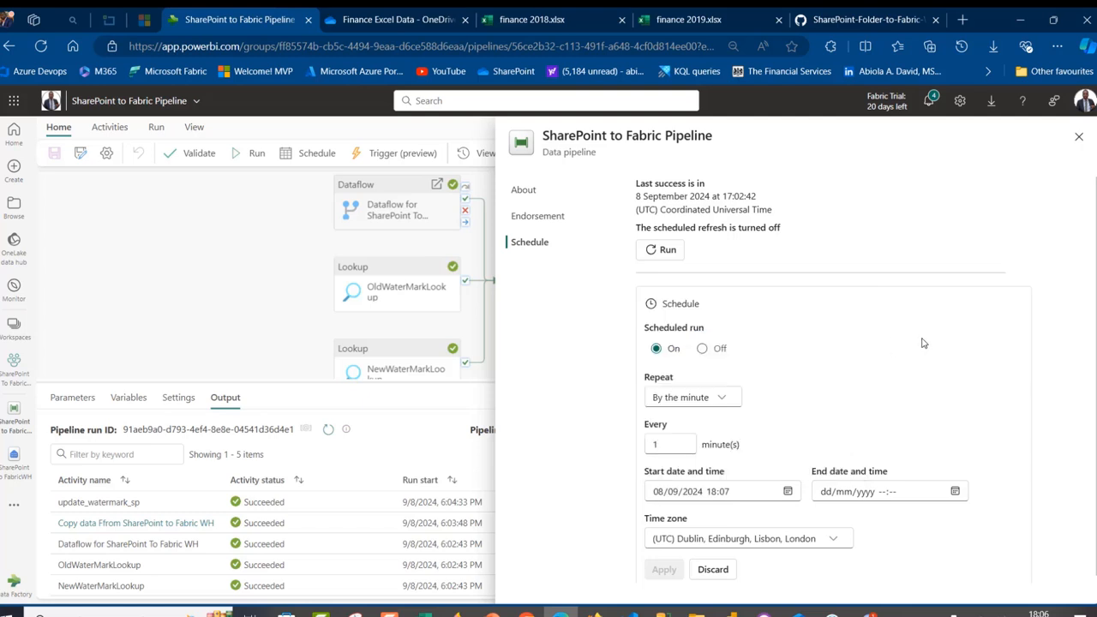
left_click(787, 491)
left_click(967, 416)
left_click(957, 491)
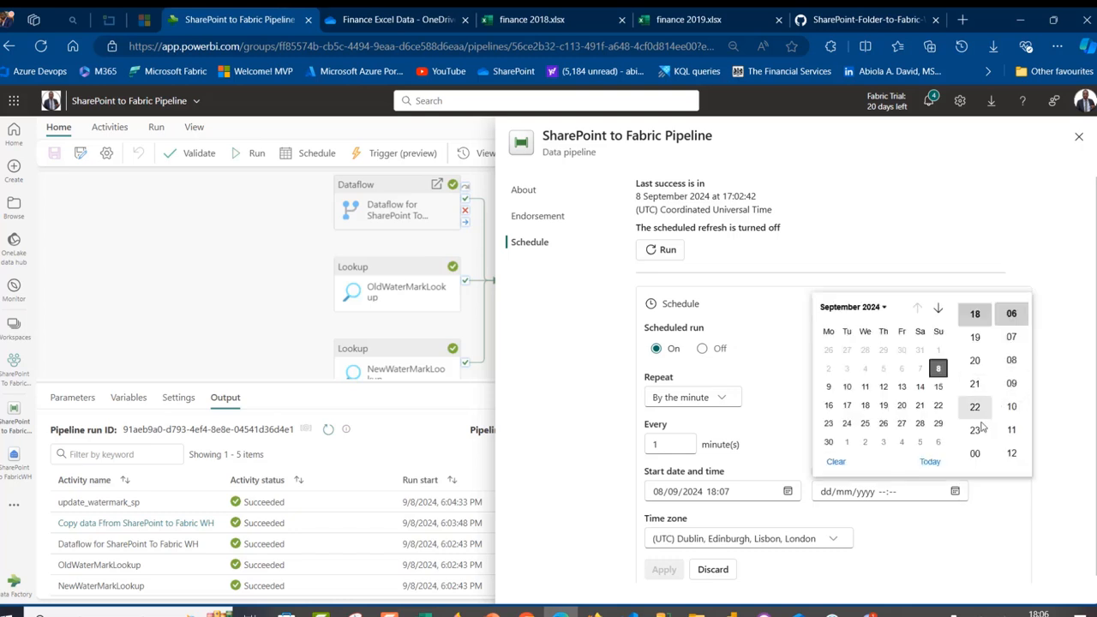
left_click(976, 431)
left_click(926, 556)
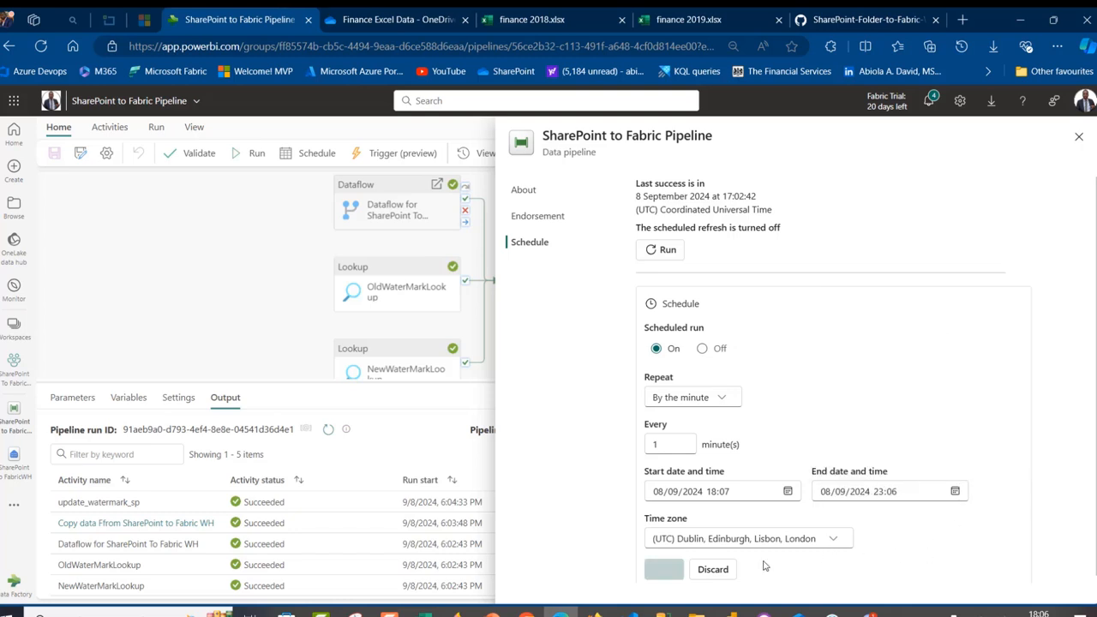
left_click(666, 573)
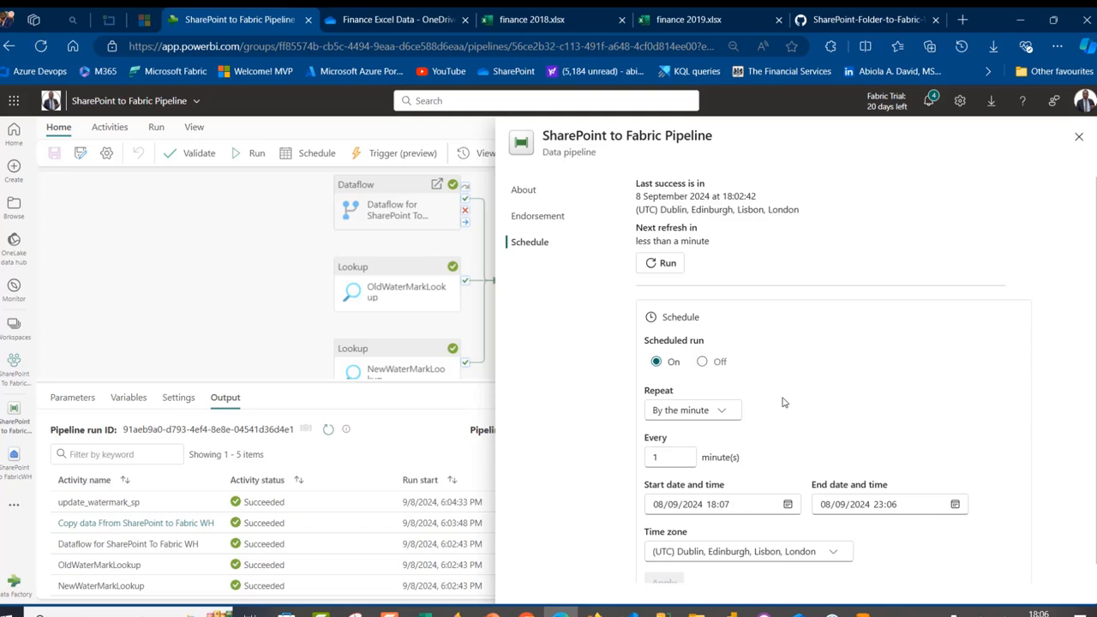
left_click(1080, 136)
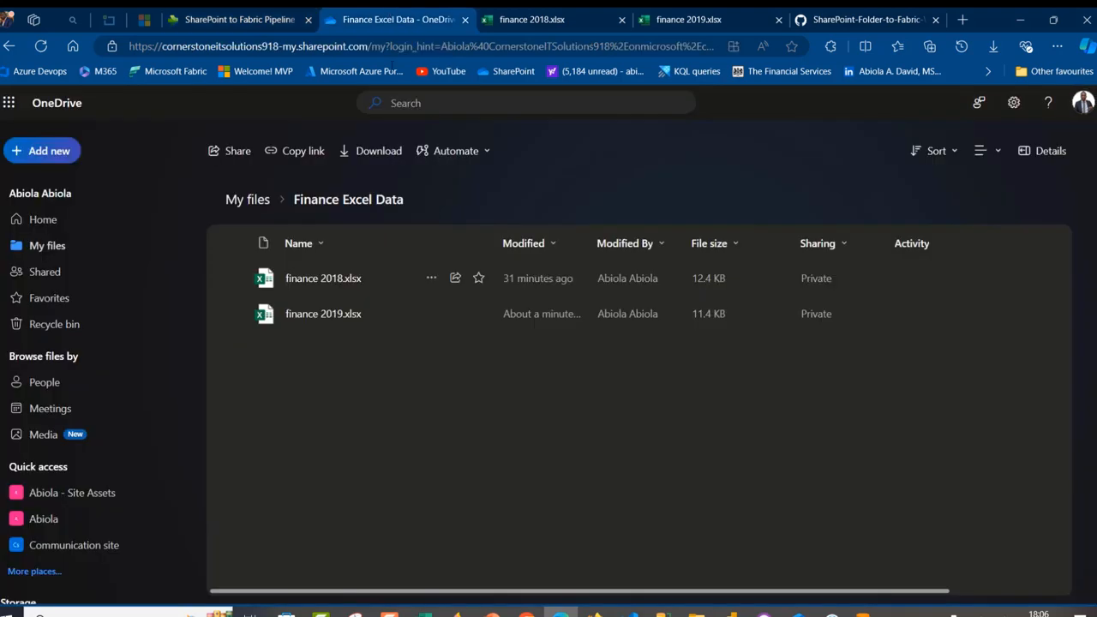
- Upload finance 2020.xlsx and finance 2021.xlsx from the local folder to the Finance Excel Data folder in OneDrive
left_click(394, 19)
left_click(696, 614)
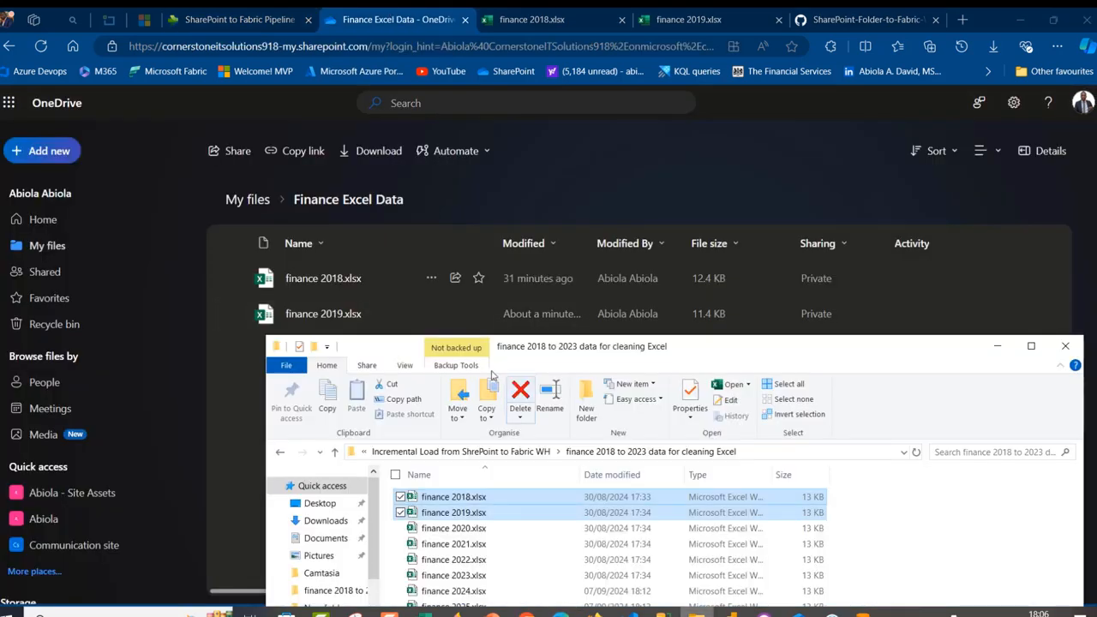
left_click(459, 530)
key("shift+Down")
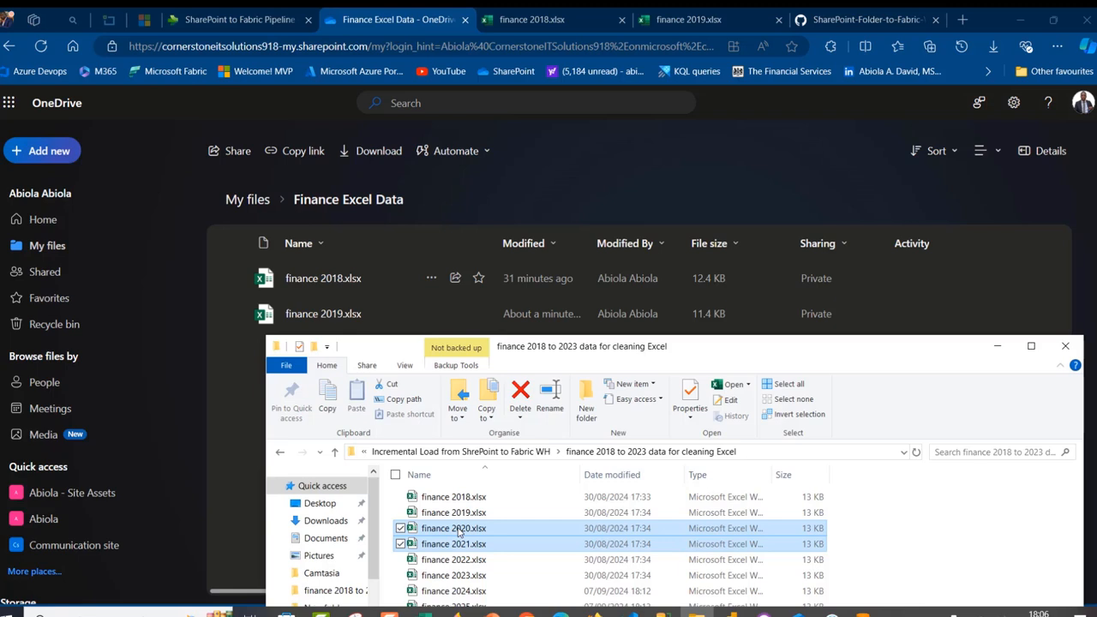
left_click_drag(459, 530, 414, 302)
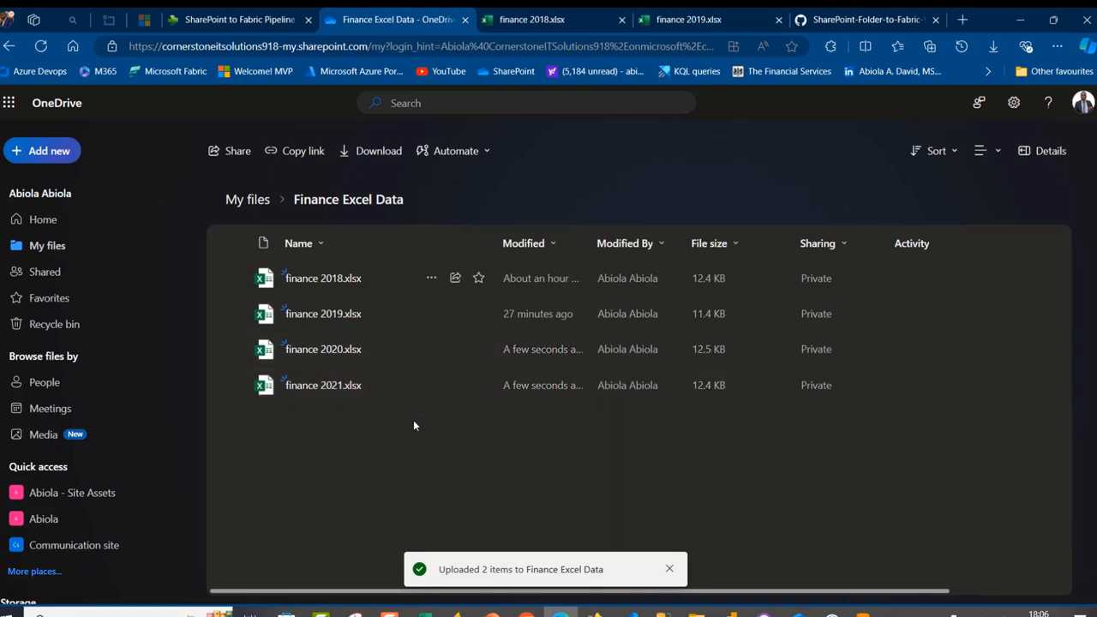
- Return to the SharePoint To FabricWH query and rerun the SELECT statement on SharePointToFabric_SalesData to check for newly loaded rows
left_click(247, 12)
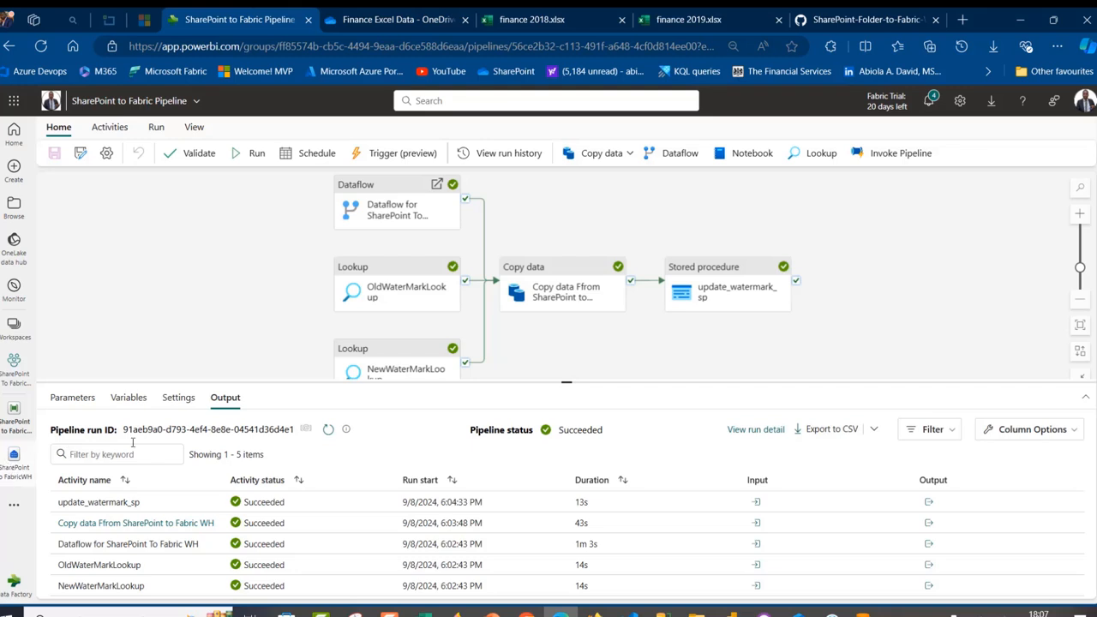
left_click(13, 463)
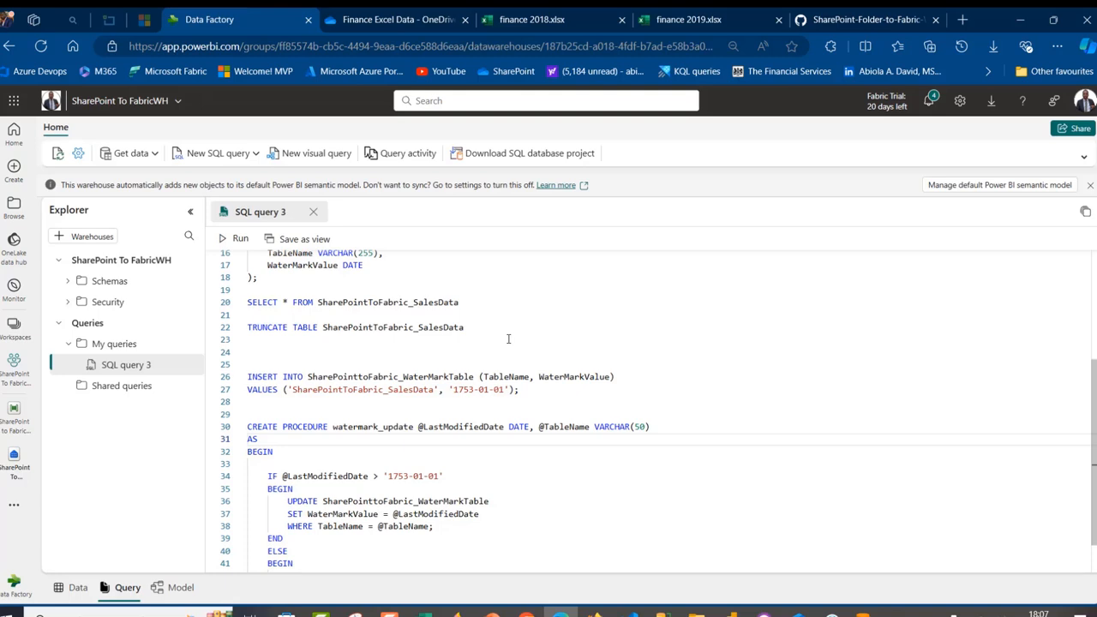
left_click(509, 339)
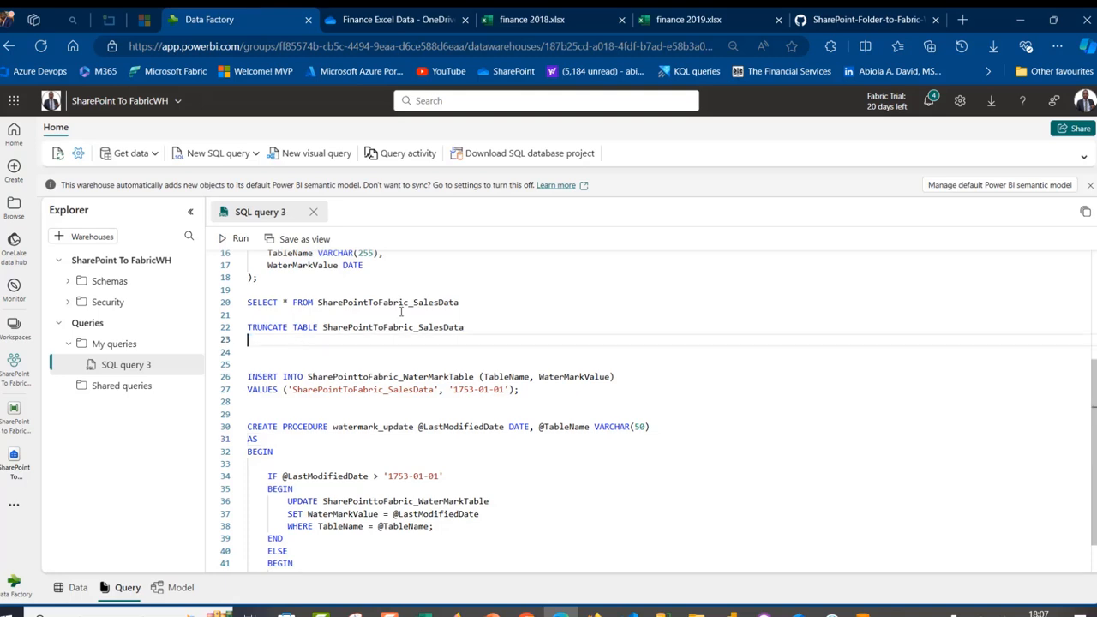
left_click_drag(478, 305, 225, 300)
left_click(234, 239)
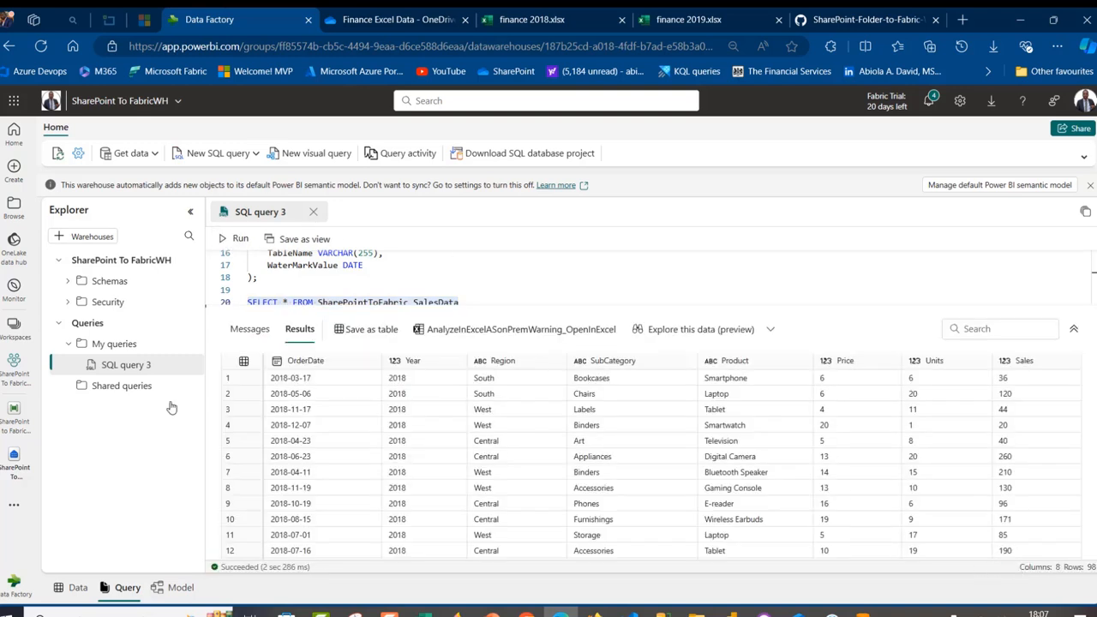
- Create a new report from the warehouse with only SharePointToFabric_SalesData in the default semantic model, and return to the warehouse
left_click(72, 588)
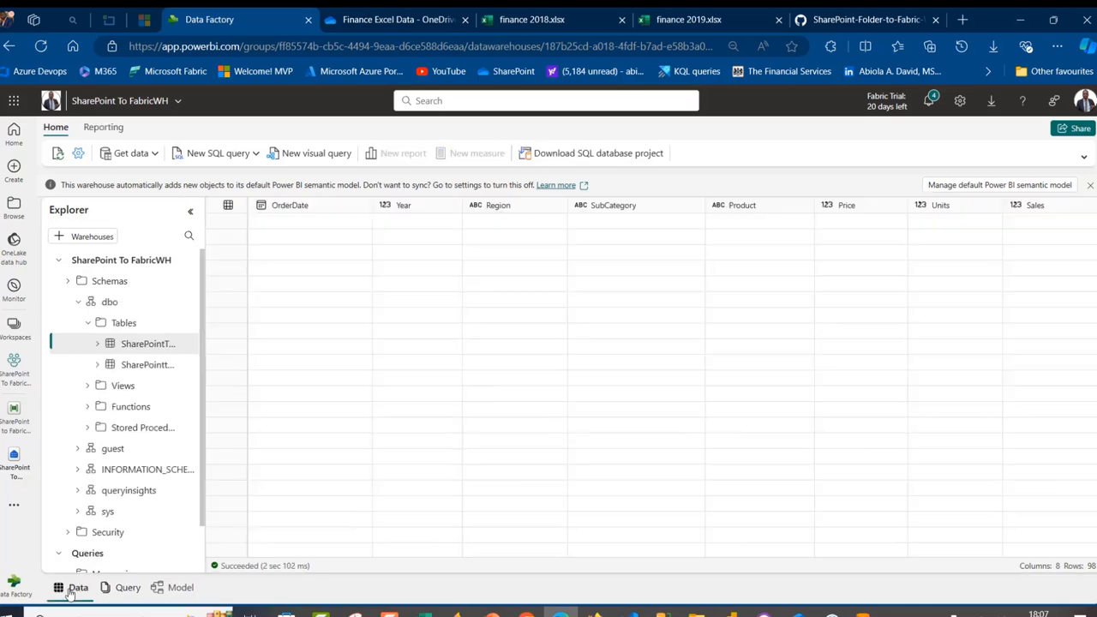
left_click(399, 154)
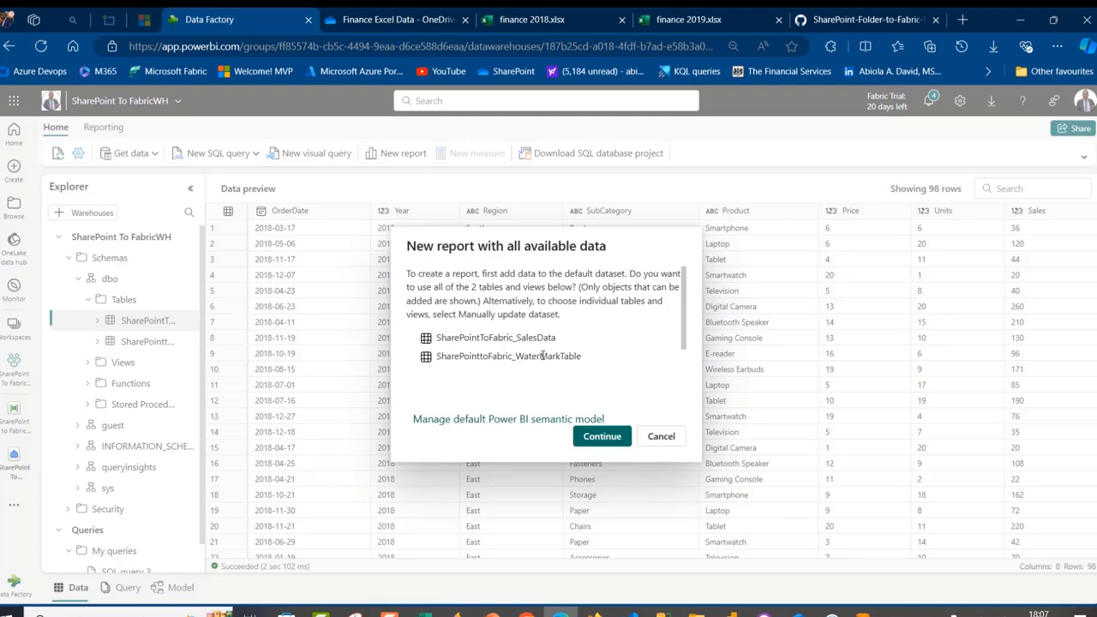
left_click(523, 419)
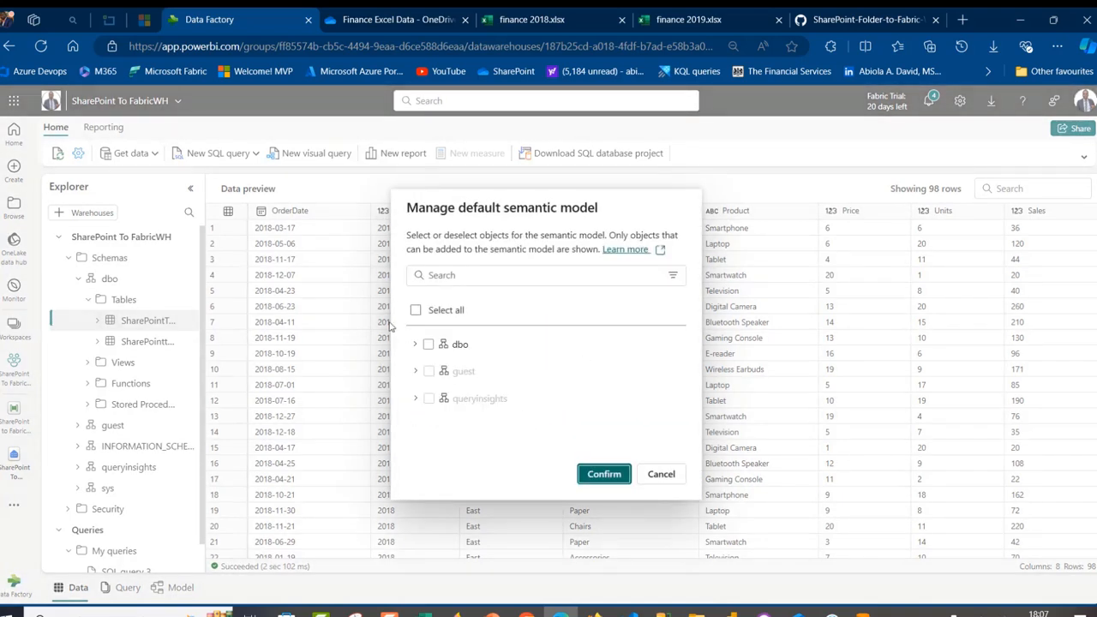
left_click(415, 344)
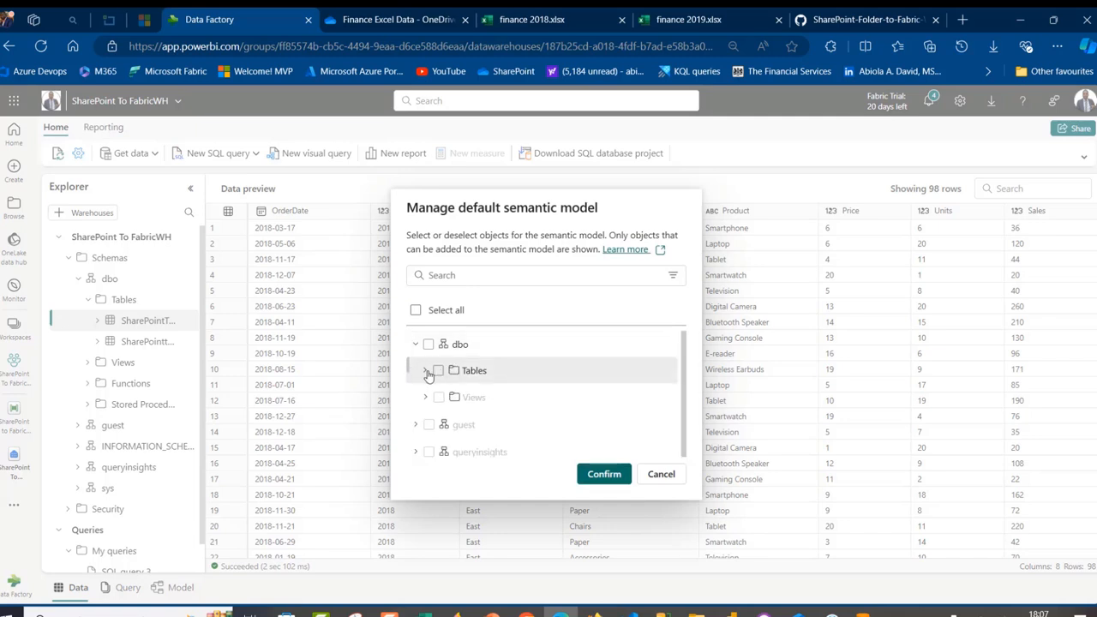
left_click(426, 371)
left_click(447, 396)
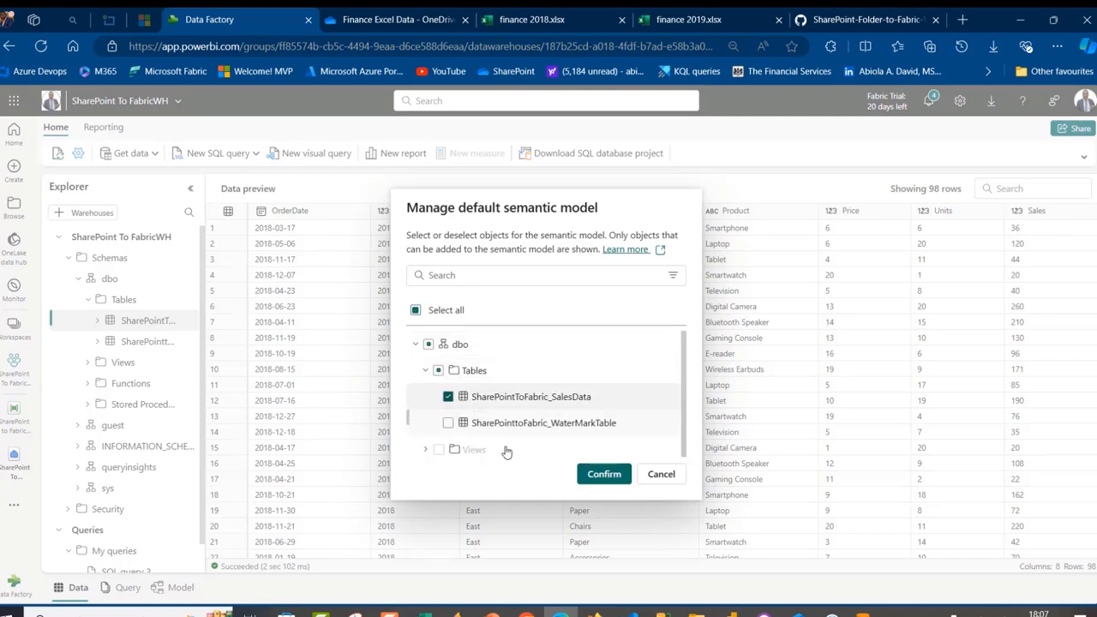
left_click(605, 475)
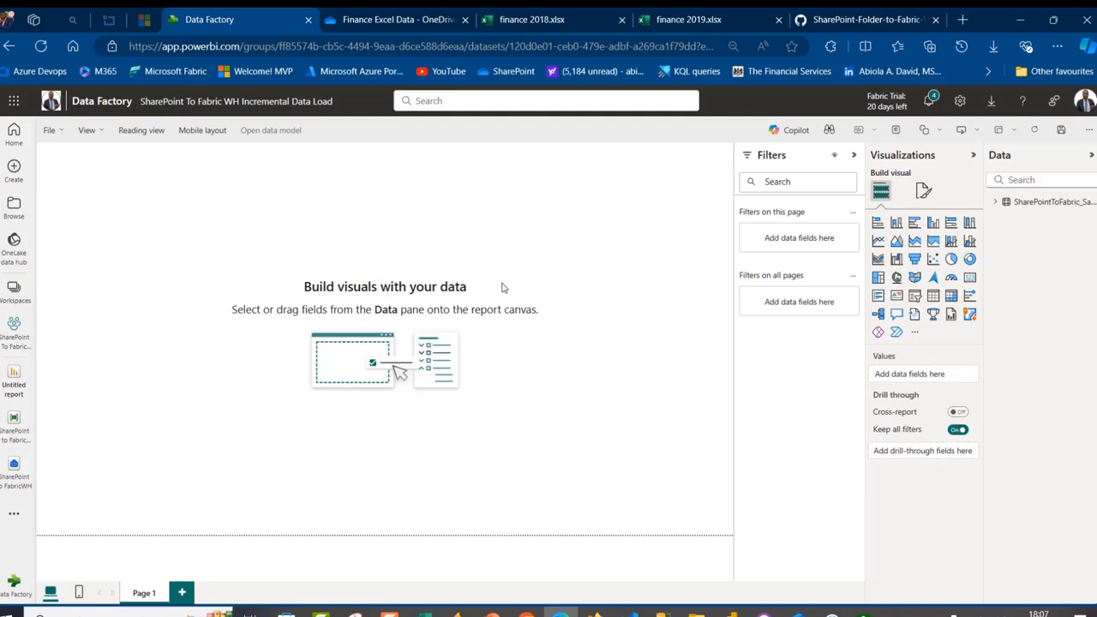
left_click(19, 485)
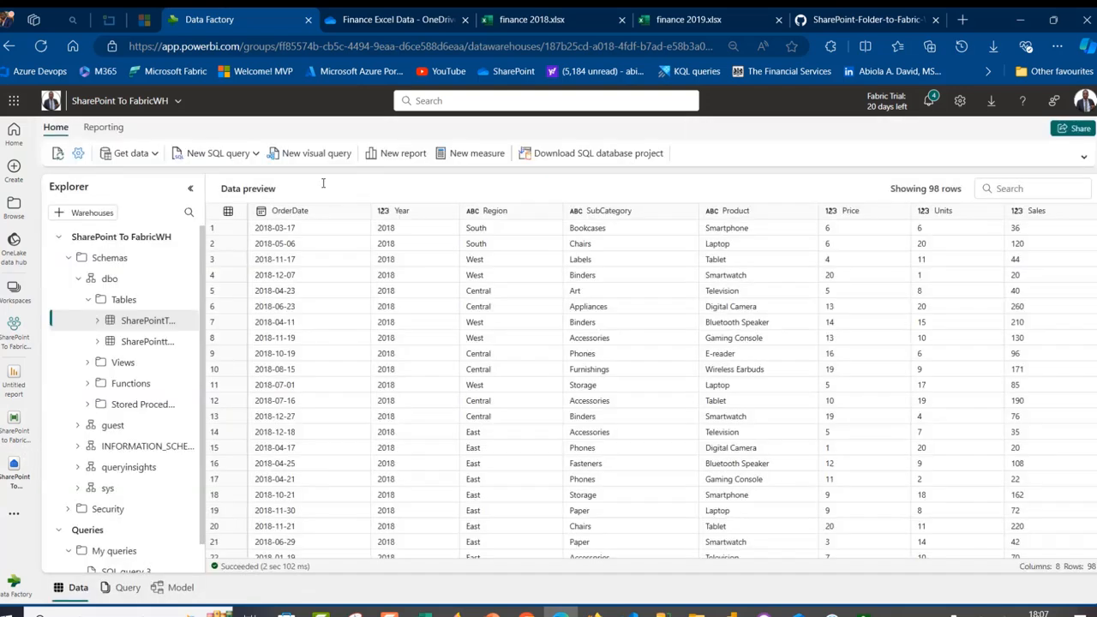
- Create the measure Total Transaction = COUNTROWS(SharePointToFabric_SalesData) in the warehouse
type("Total Transacti")
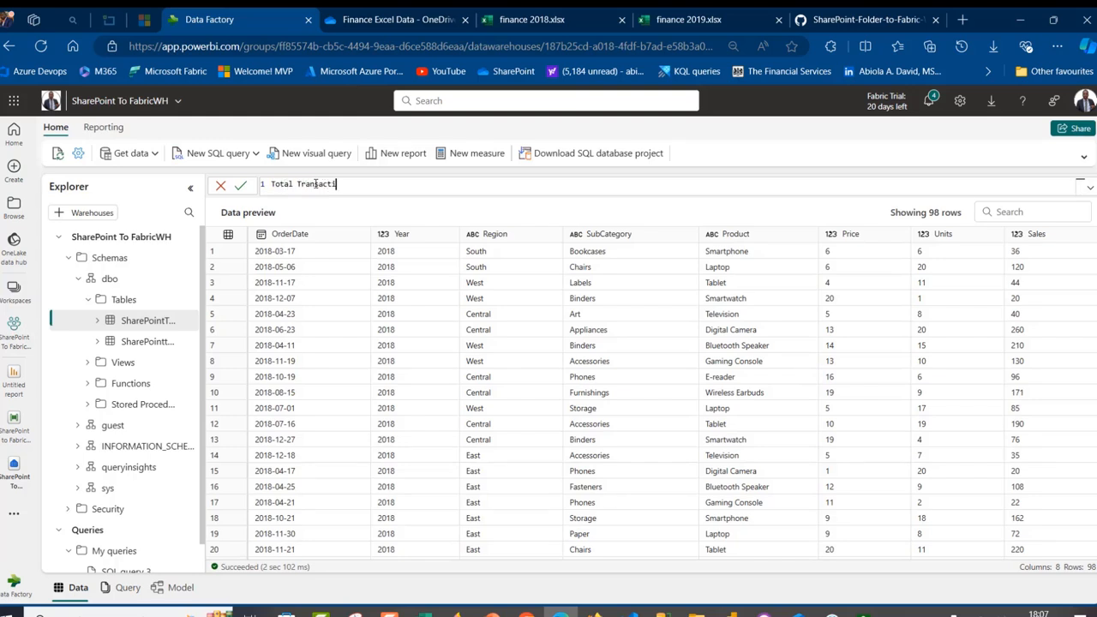
type("on = count")
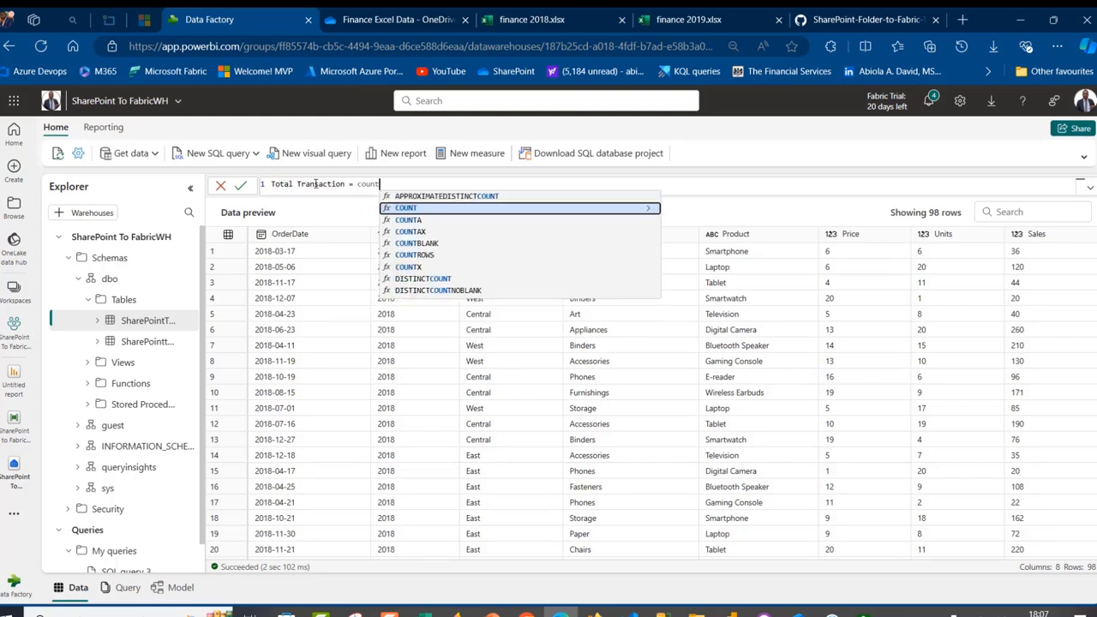
type("rows")
key("Tab")
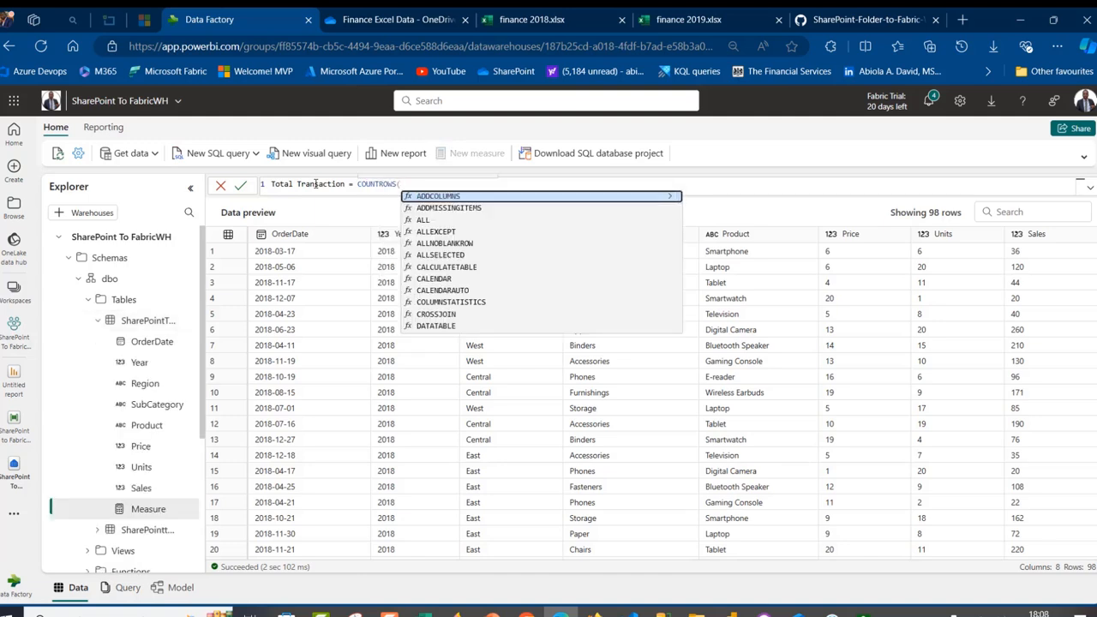
type("sh")
key("Tab")
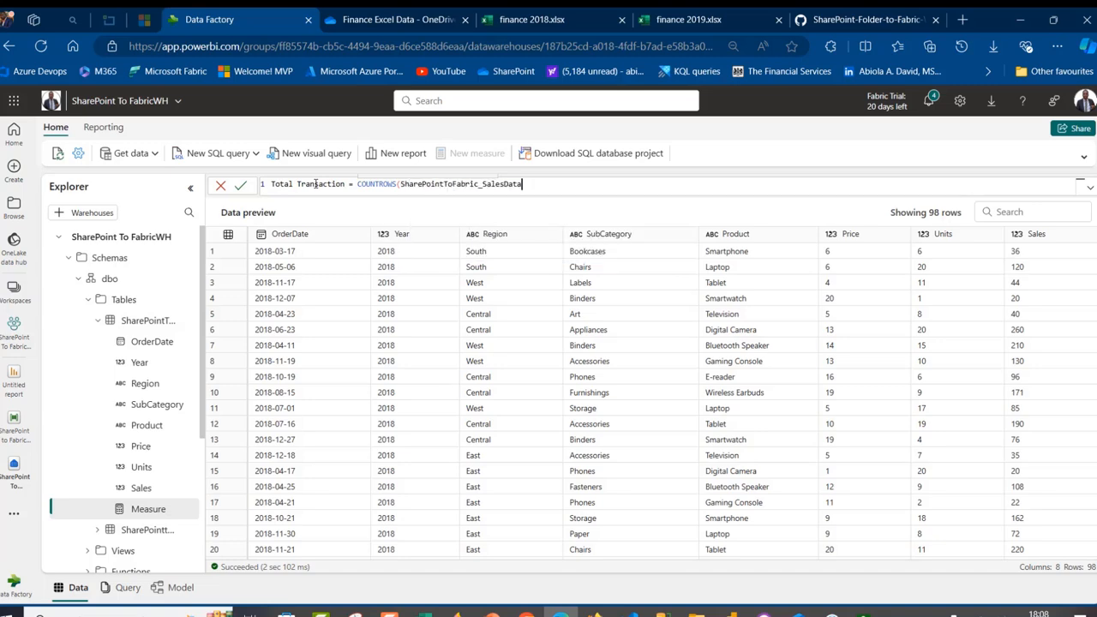
type(")")
key("Return")
- Return to the untitled report, dismiss the error dialog and add the Total Transaction measure to the canvas as a card visual
left_click(13, 381)
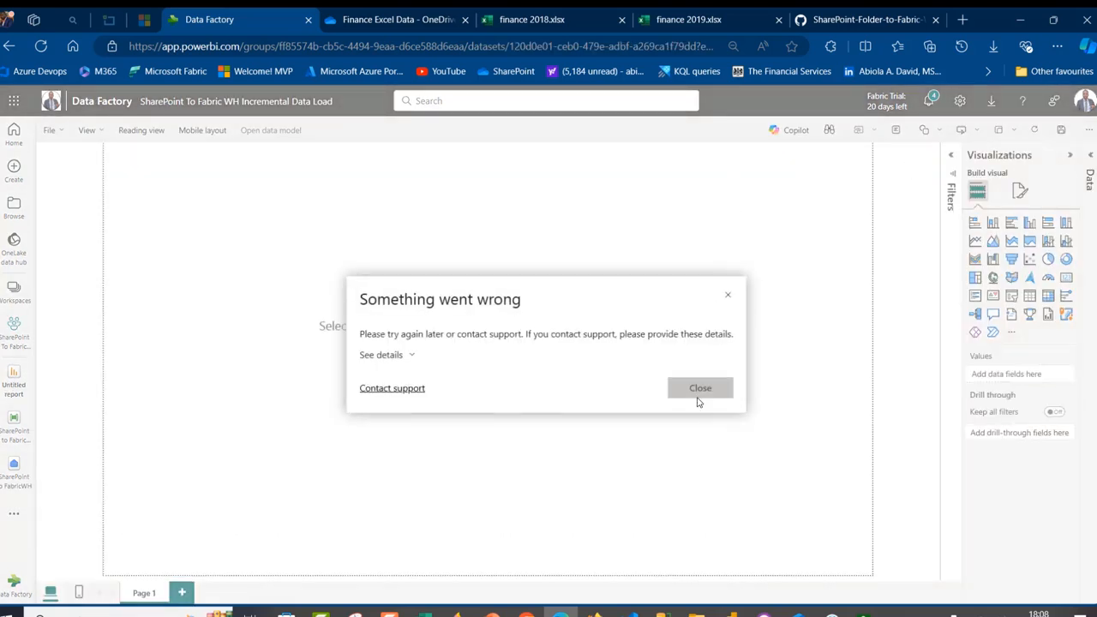
left_click(699, 400)
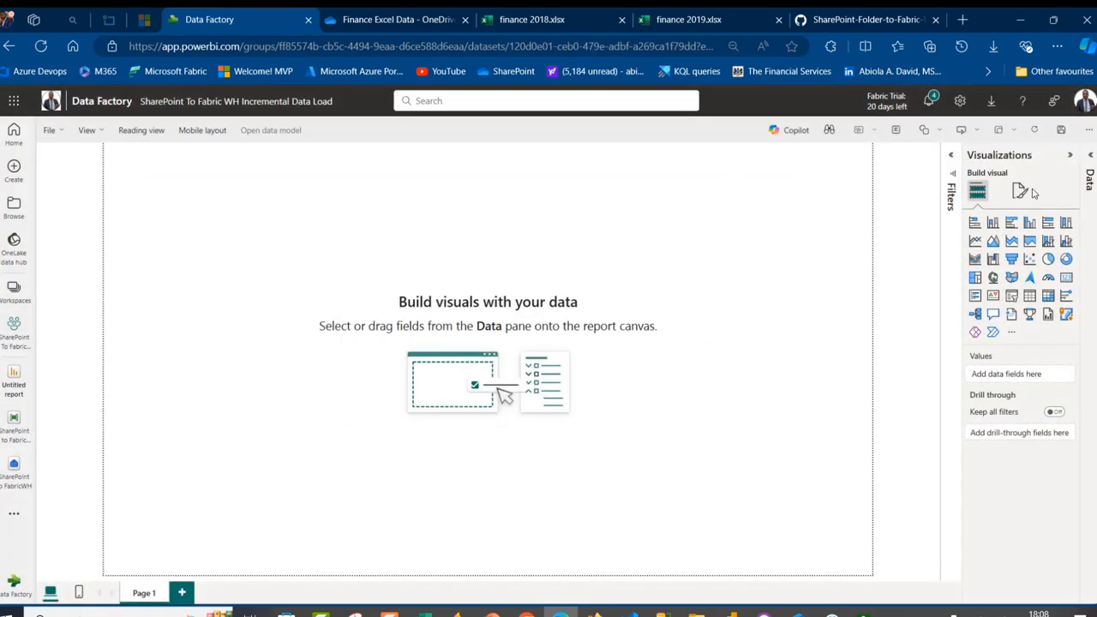
left_click(1091, 161)
left_click(1025, 180)
type("tot")
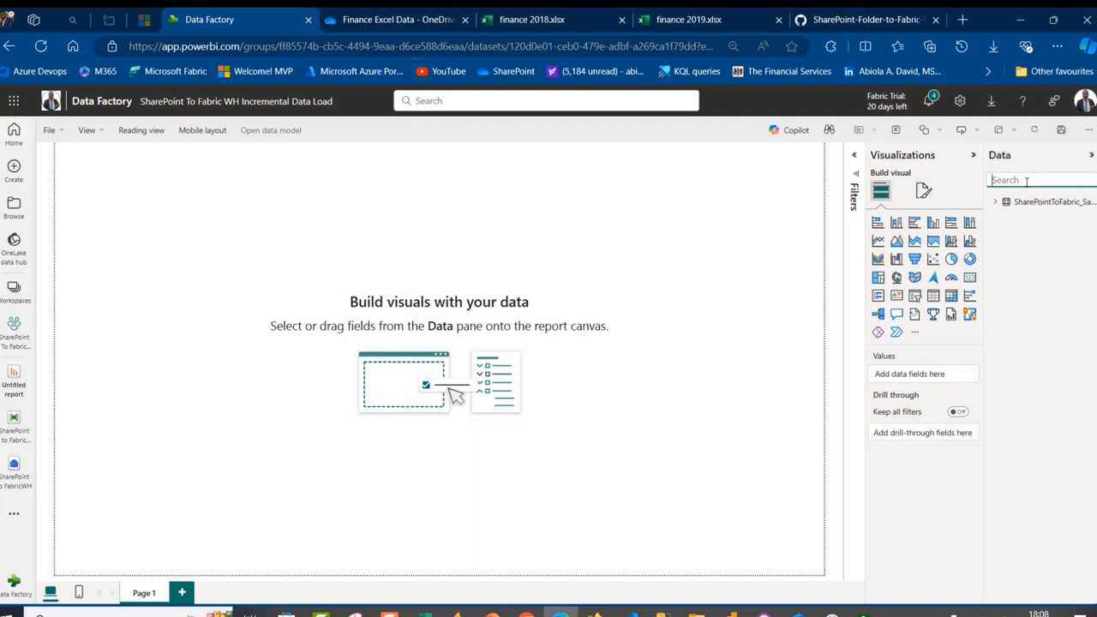
left_click_drag(1041, 217, 472, 291)
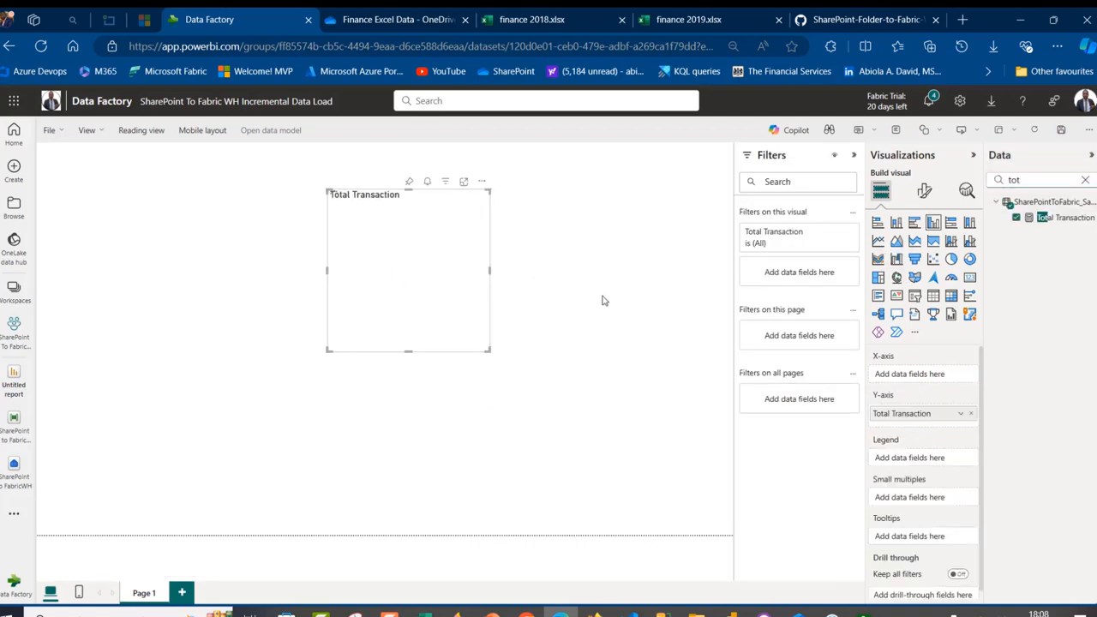
left_click(969, 277)
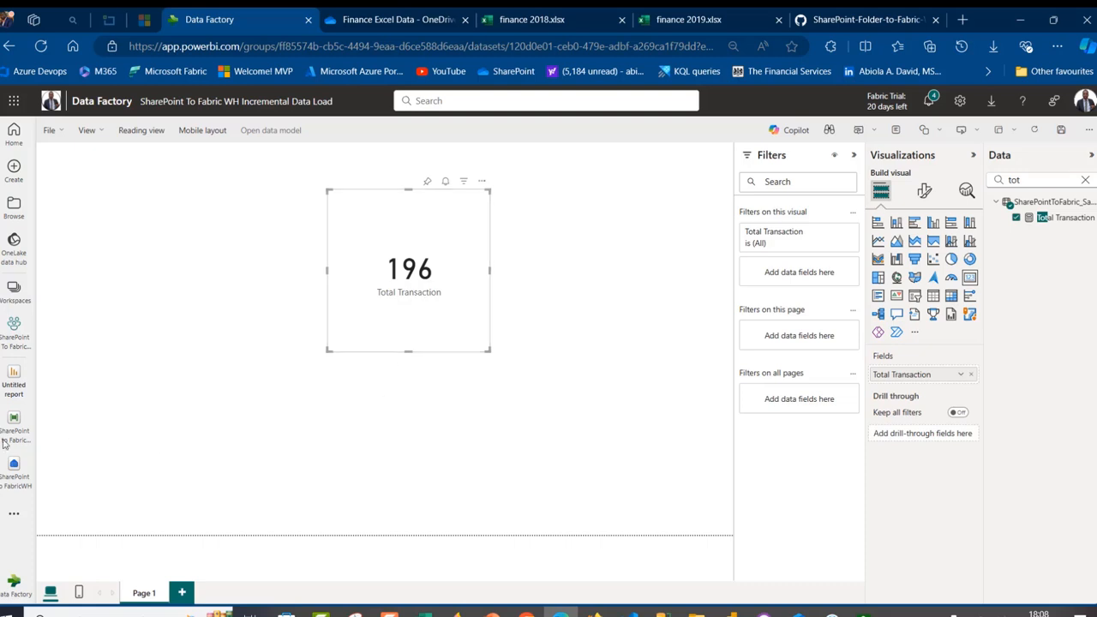
- Save the report as Power BI Report in the SharePoint To Fabric WH Incremental Data Load workspace
left_click(16, 482)
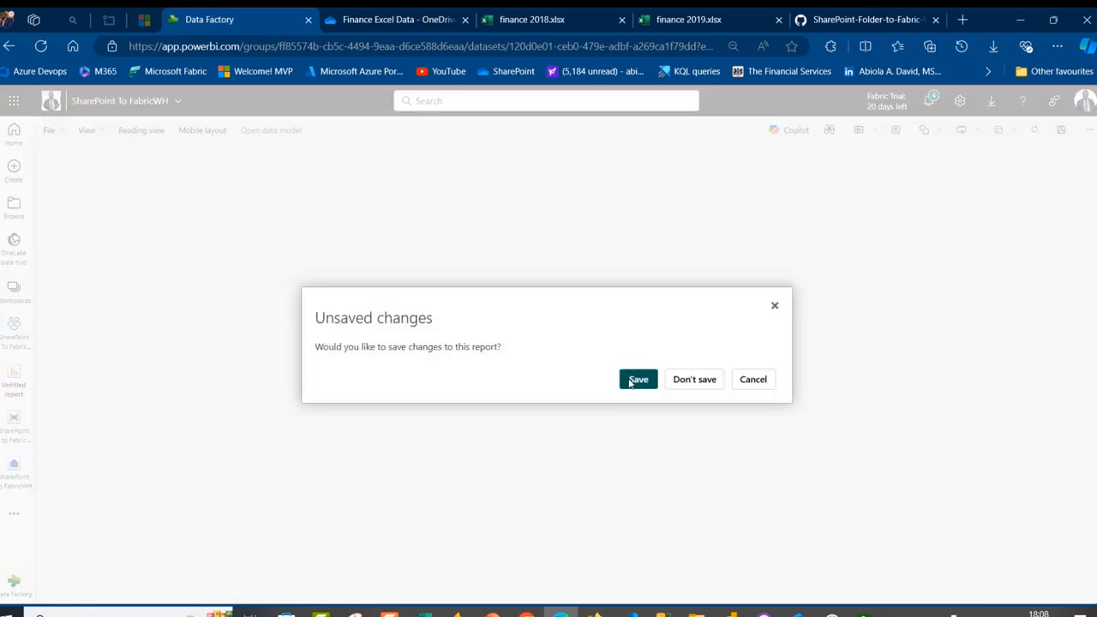
left_click(637, 383)
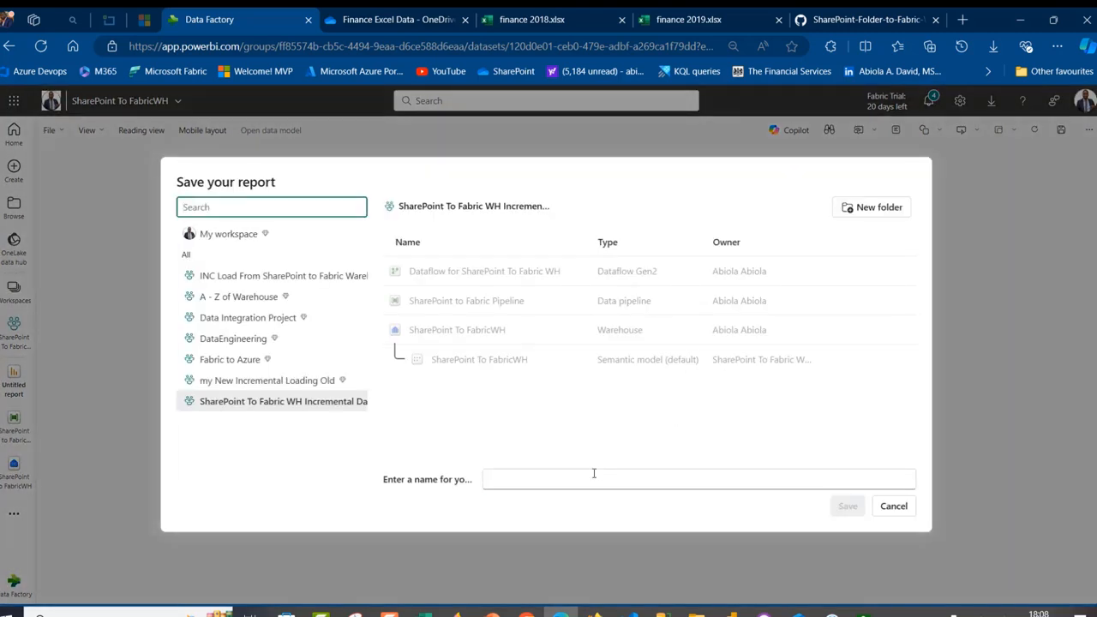
left_click(593, 478)
type("Power BI ")
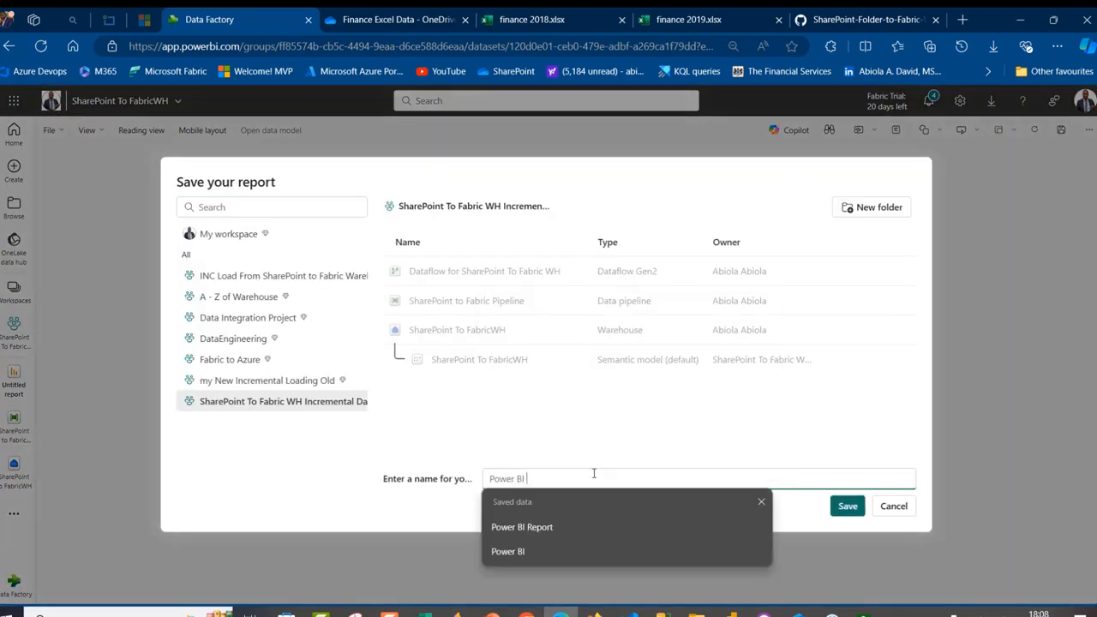
type("Report")
left_click(847, 506)
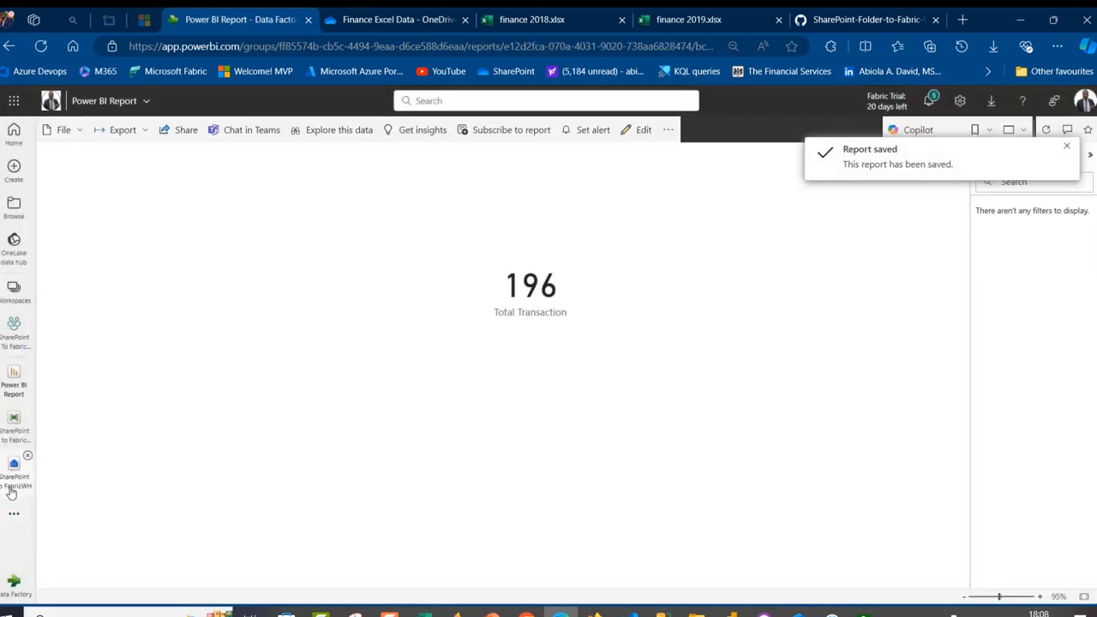
- Open SQL query 3 in the SharePoint To FabricWH warehouse and rerun the SELECT statement on SharePointToFabric_SalesData
left_click(12, 490)
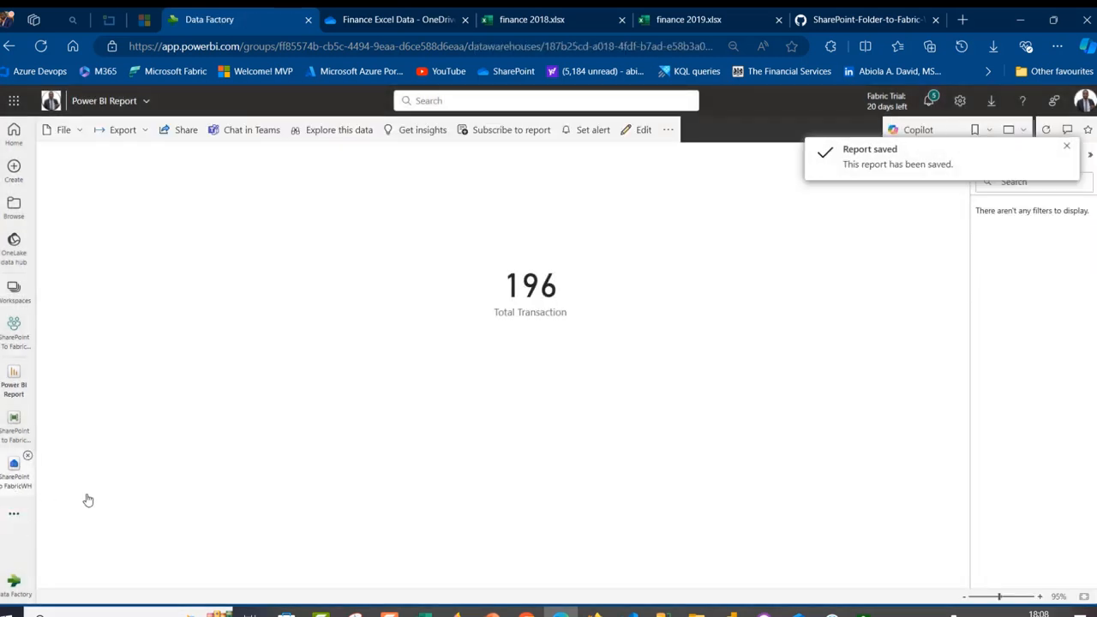
left_click(556, 259)
left_click(280, 477)
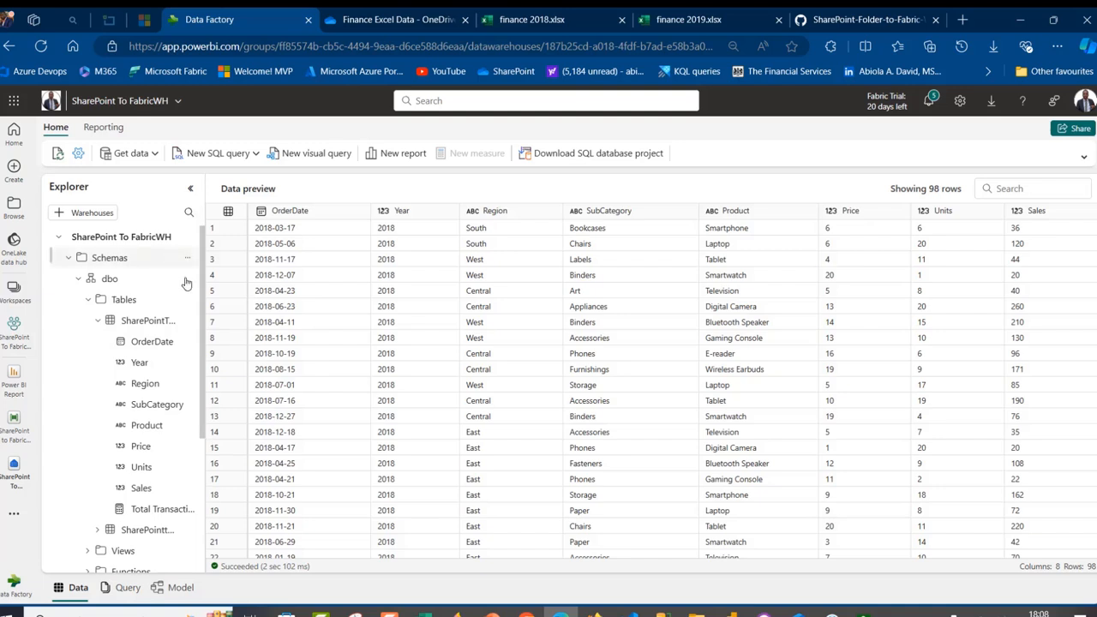
scroll(204, 298, "down", 3)
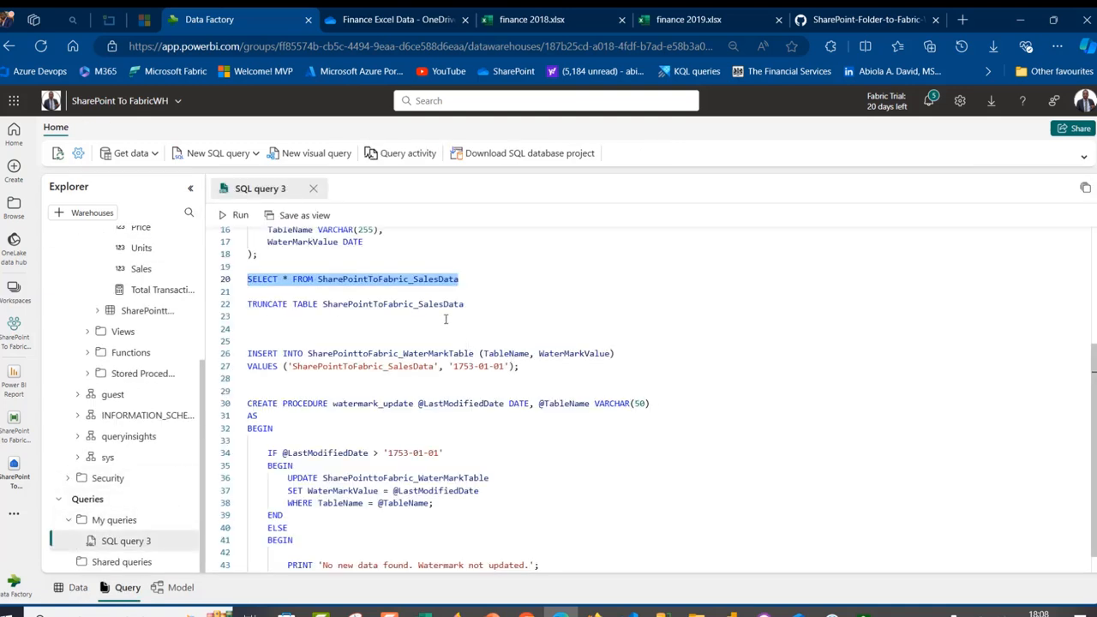
left_click_drag(494, 285, 241, 285)
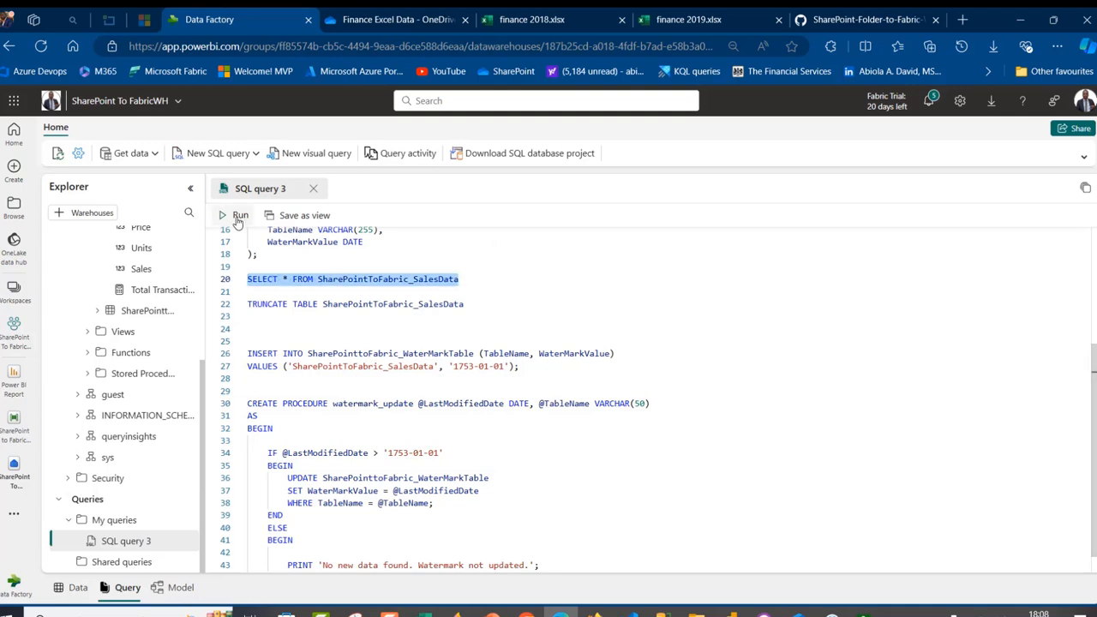
left_click(233, 216)
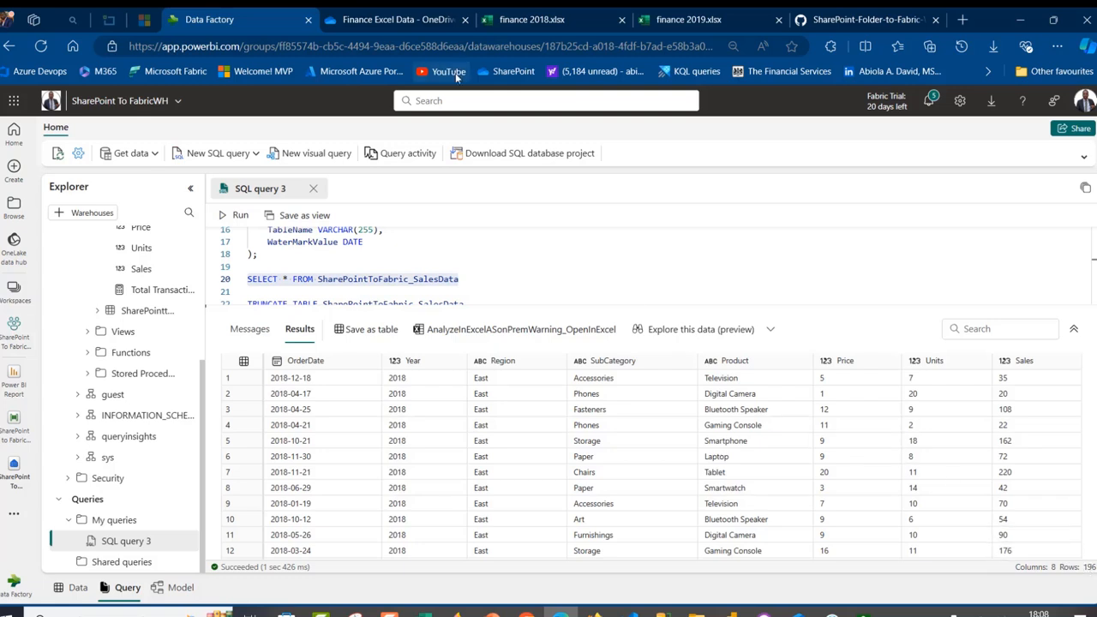
- Upload finance 2022.xlsx, finance 2023.xlsx, finance 2024.xlsx and finance 2025.xlsx from the local folder to the Finance Excel Data folder in OneDrive
left_click(399, 21)
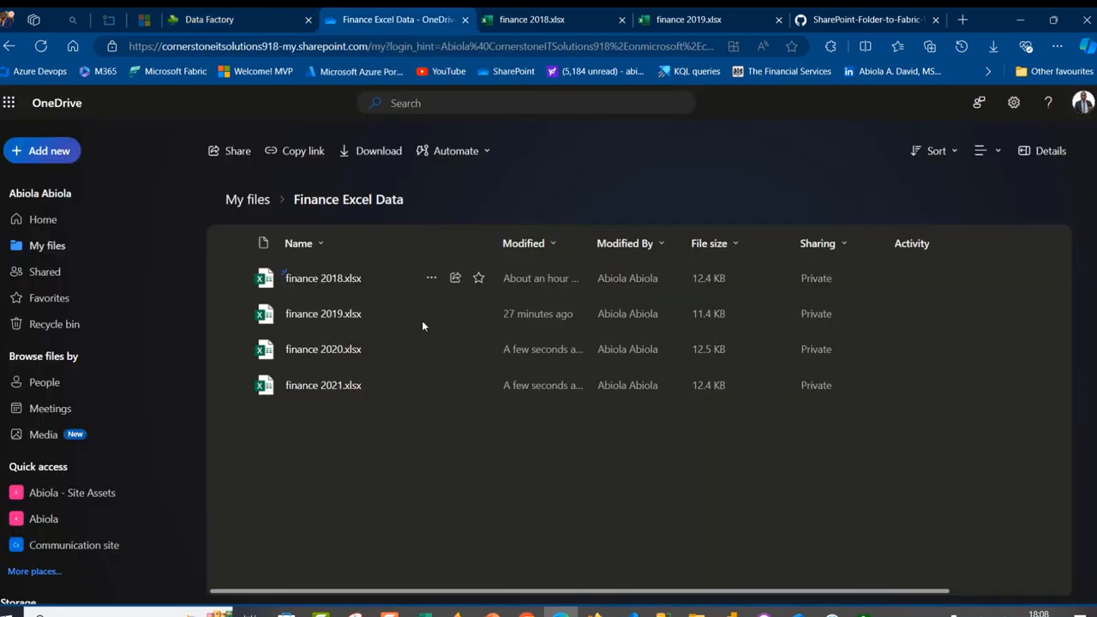
left_click(697, 613)
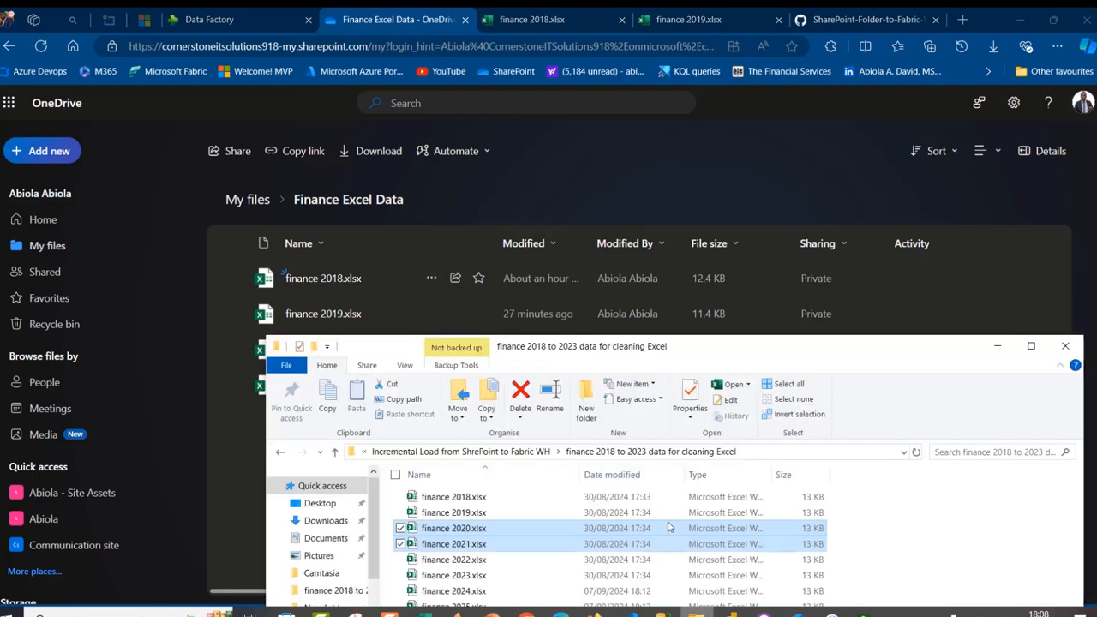
left_click(465, 562)
key("shift+Down")
key("shift+Down")
key("shift+Down")
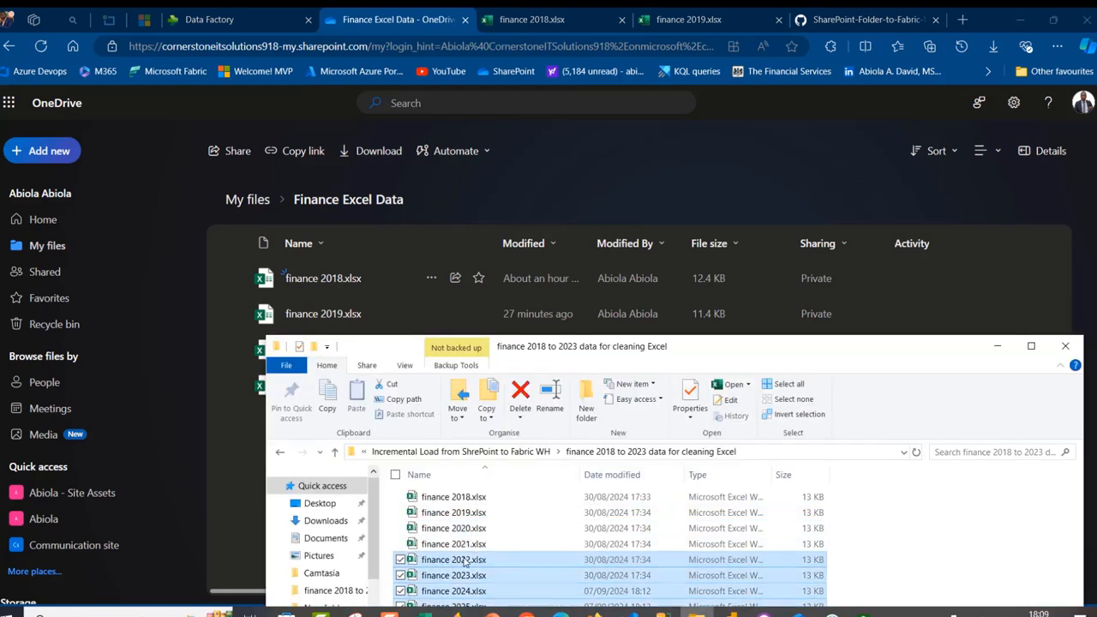
left_click_drag(776, 349, 933, 260)
left_click_drag(660, 486, 349, 459)
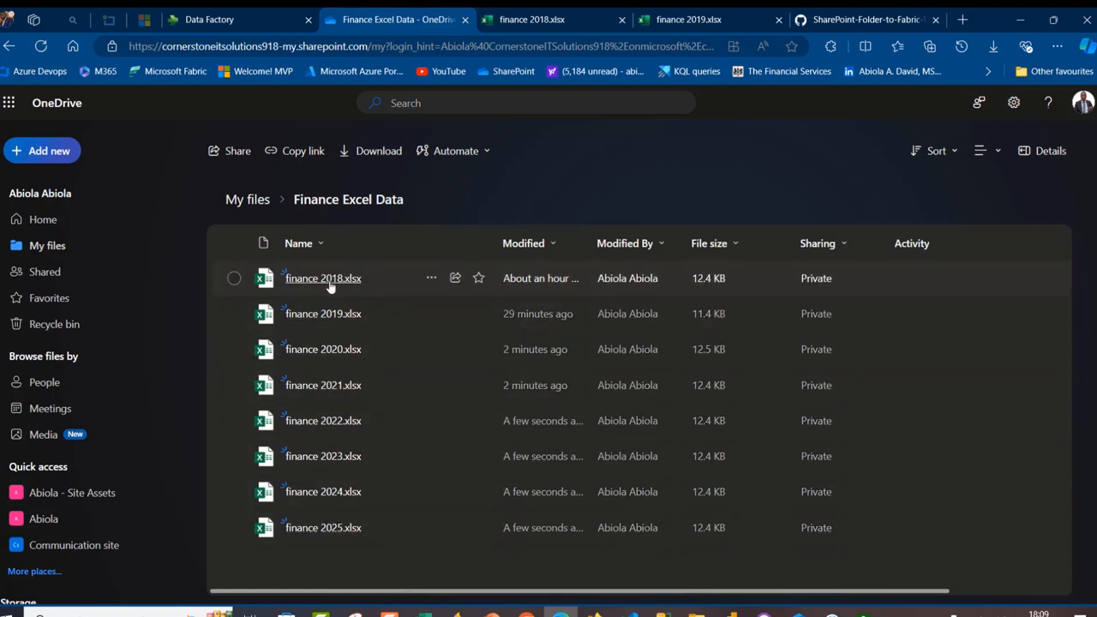
mouse_move(329, 287)
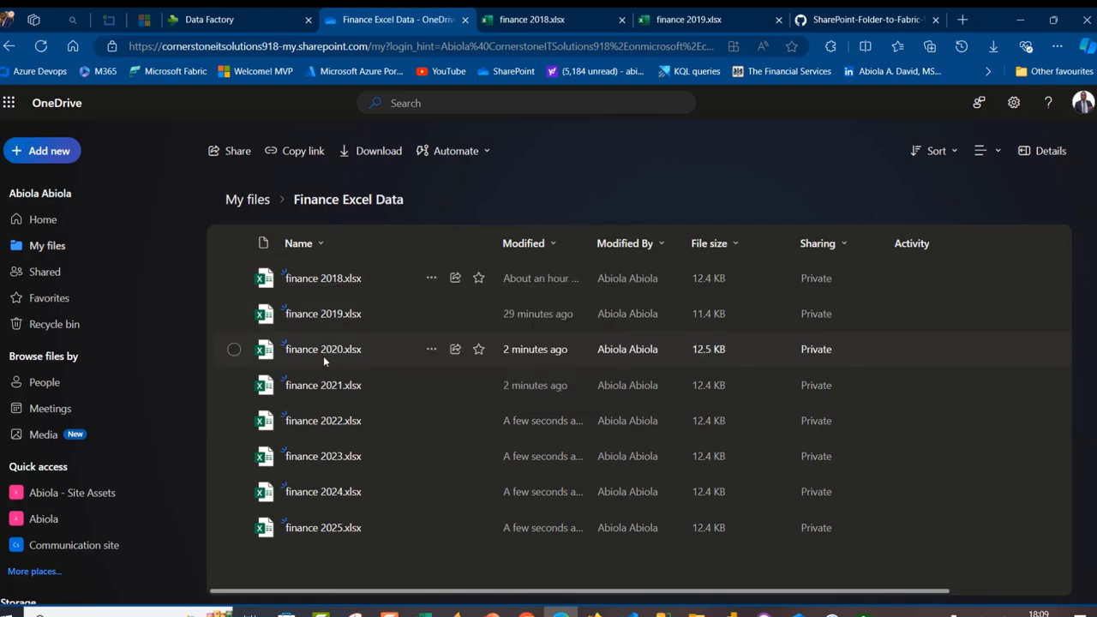
- Rerun the SharePointToFabric_SalesData query in the warehouse, and refresh the visuals in Power BI Report to compare the transaction count
left_click(210, 19)
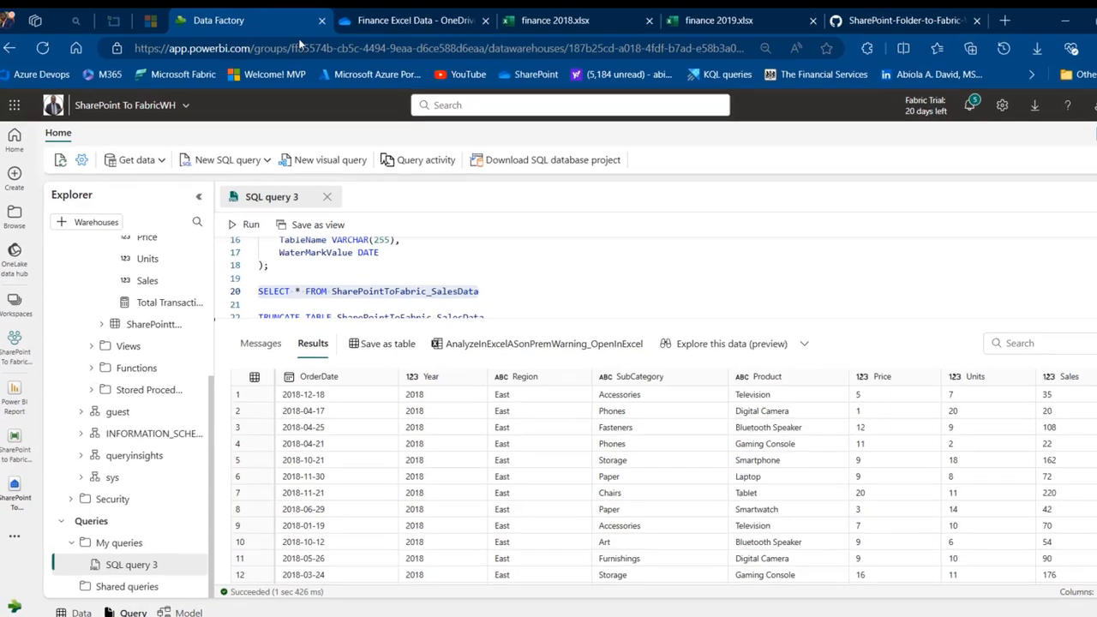
left_click(247, 225)
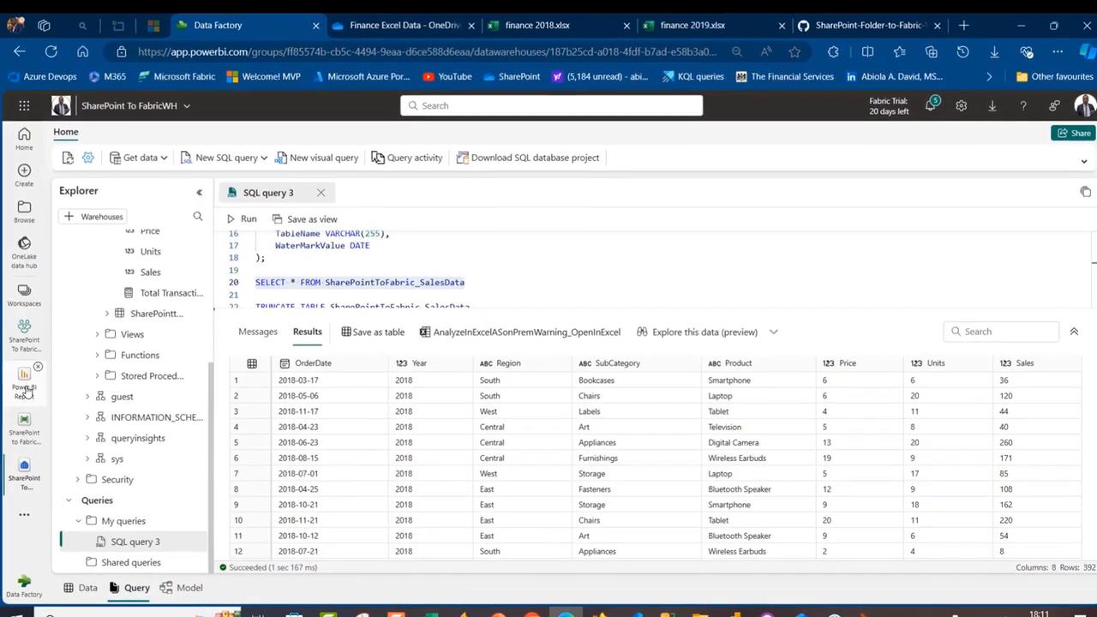
left_click(25, 383)
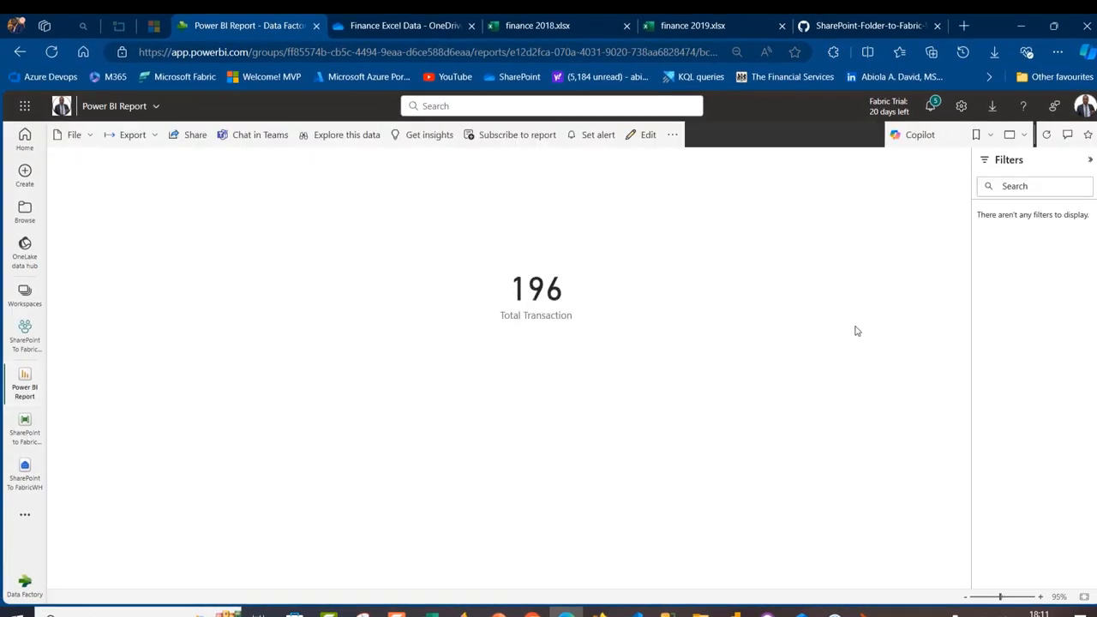
left_click(1047, 135)
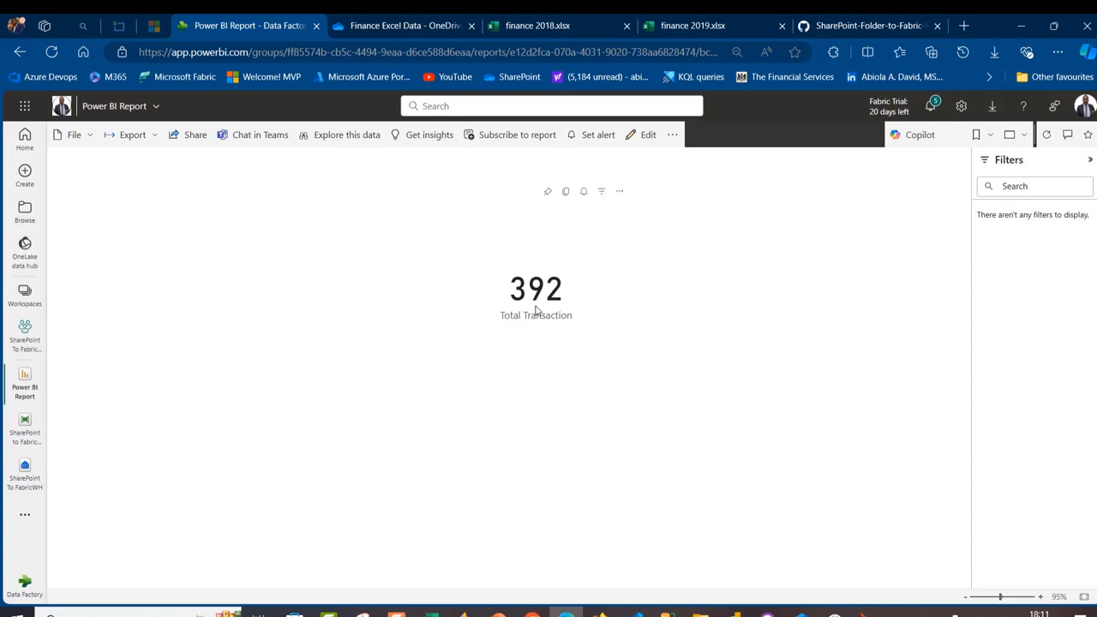
- Review the run history of SharePoint to Fabric Pipeline, including its historical runs in the Monitor, and return to Power BI Report
left_click(25, 433)
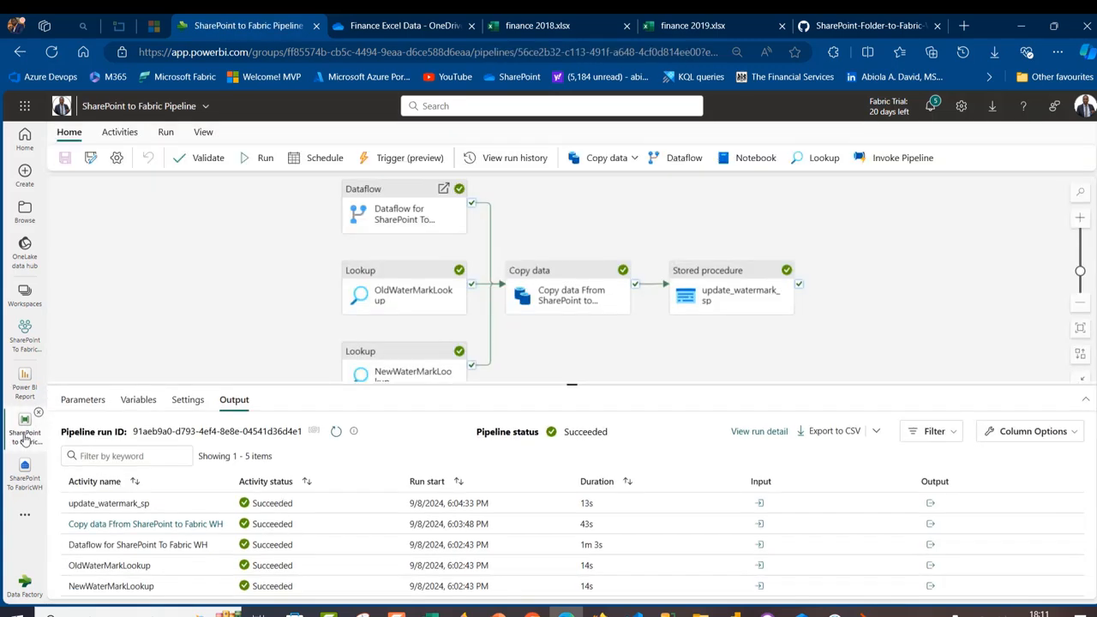
left_click(166, 133)
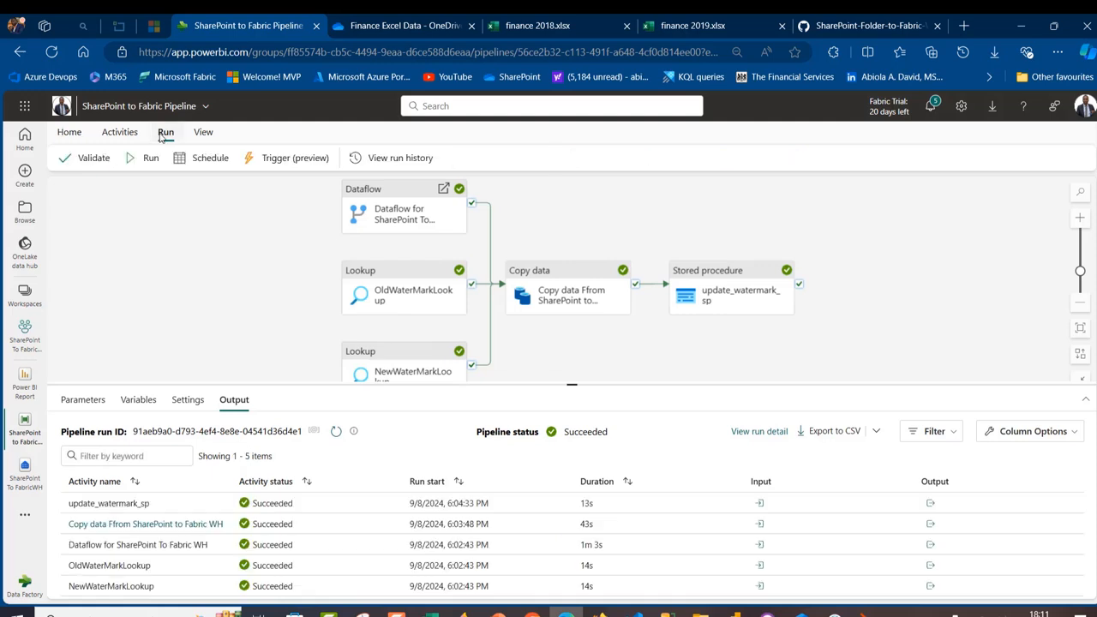
left_click(415, 161)
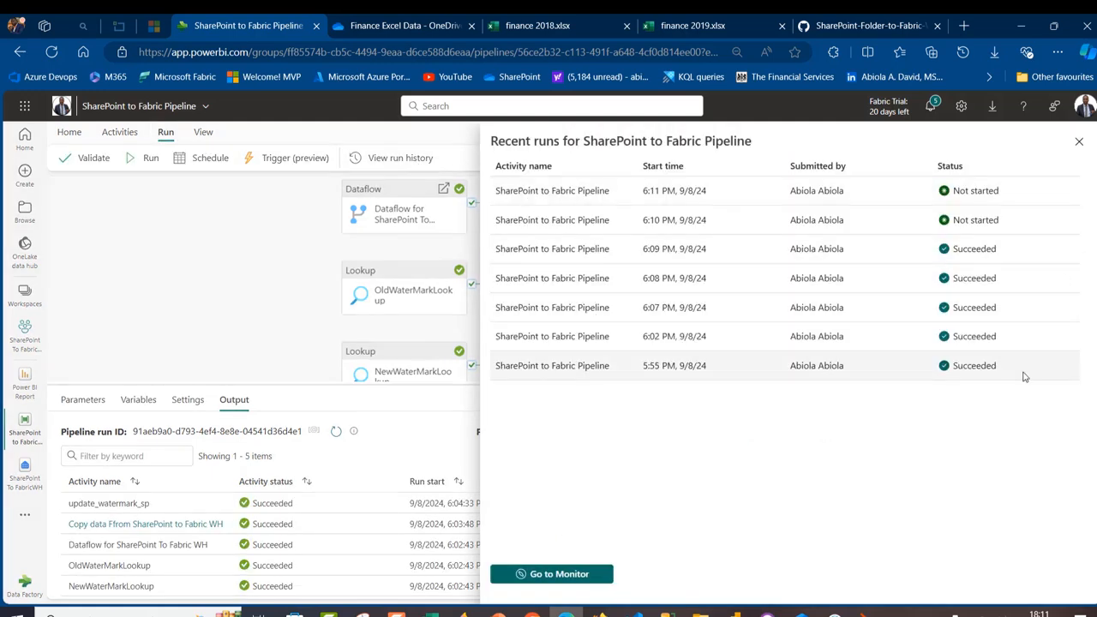
left_click(553, 580)
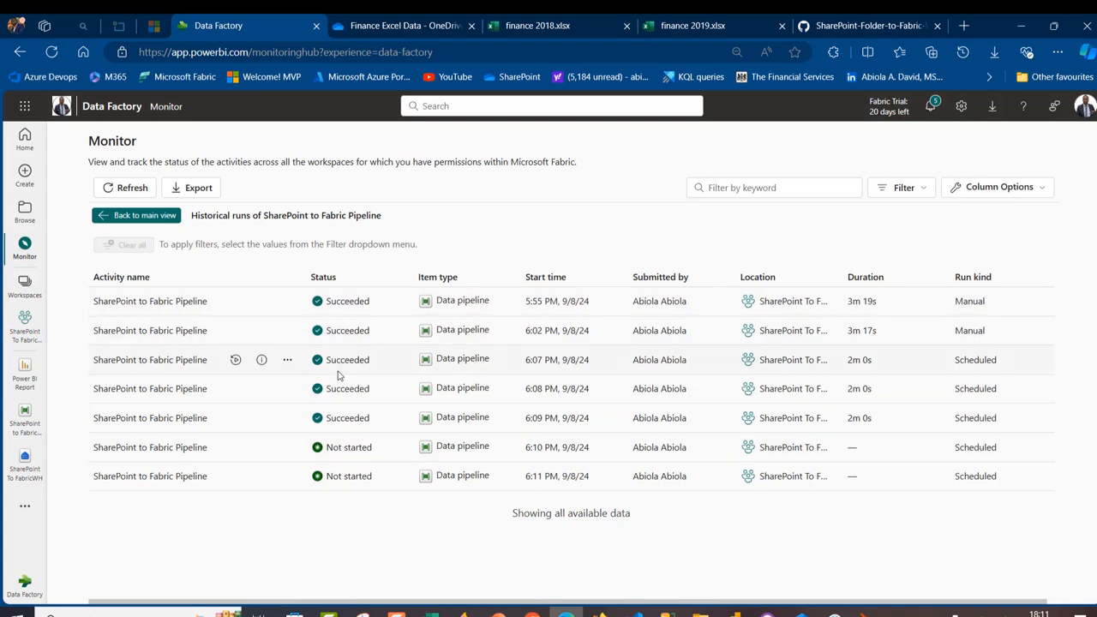
left_click(11, 388)
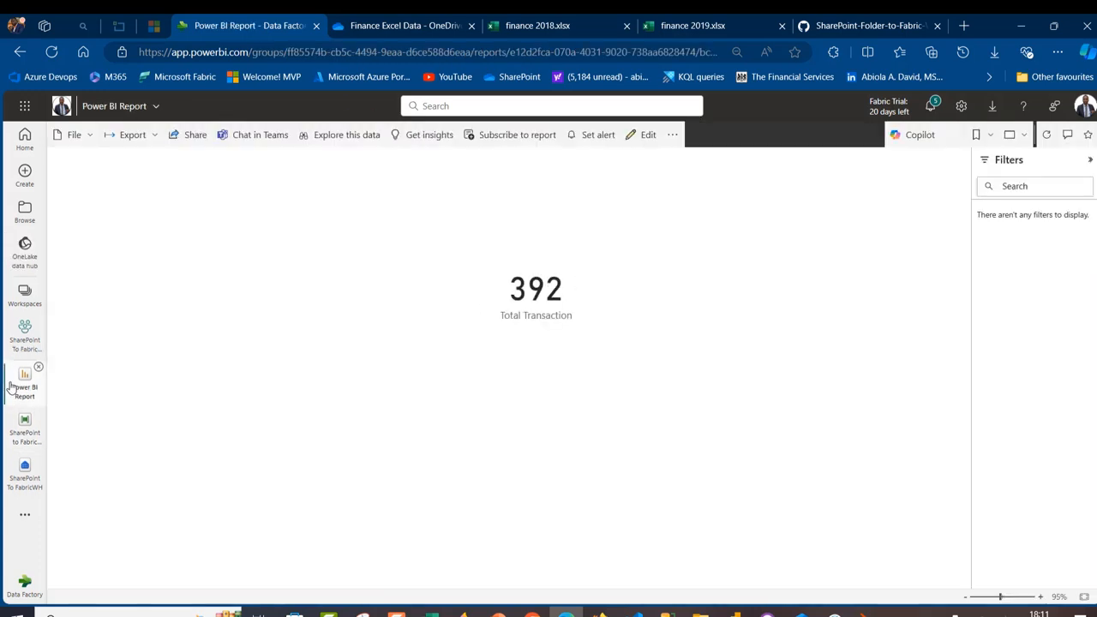